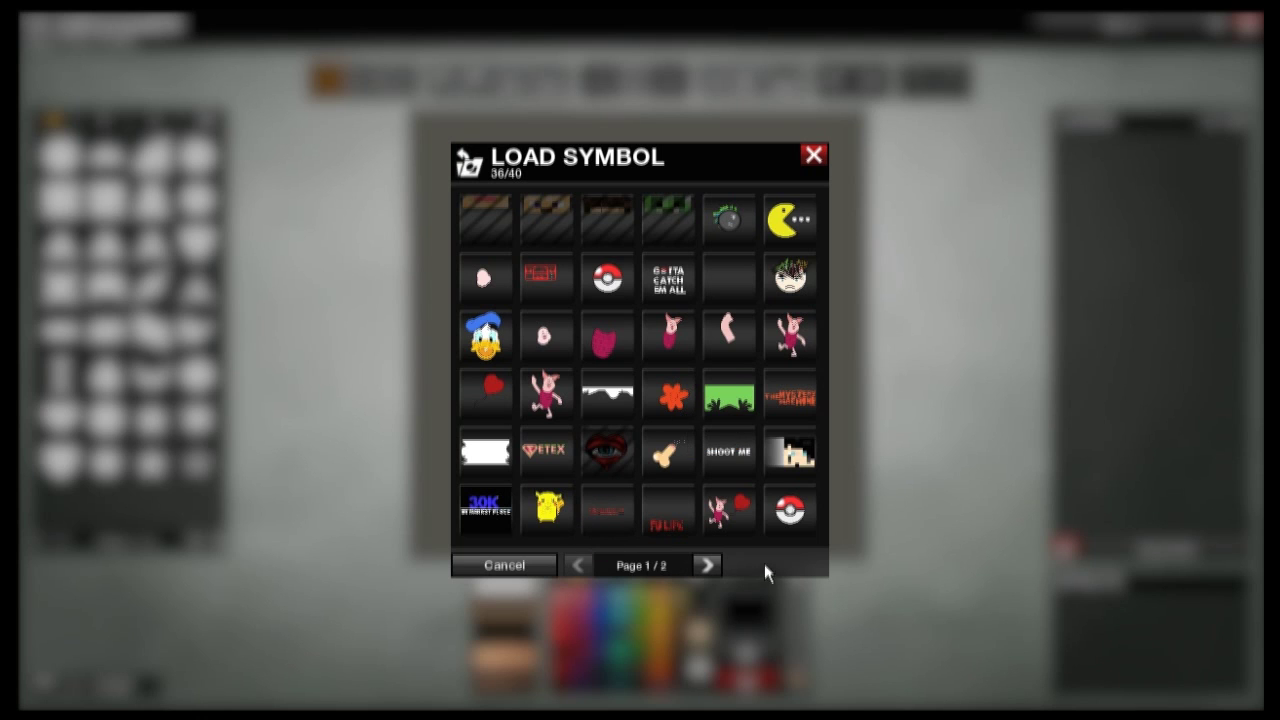
Step: Start a new symbol from the blank slot on the second page and add a white circle to the canvas
click(708, 566)
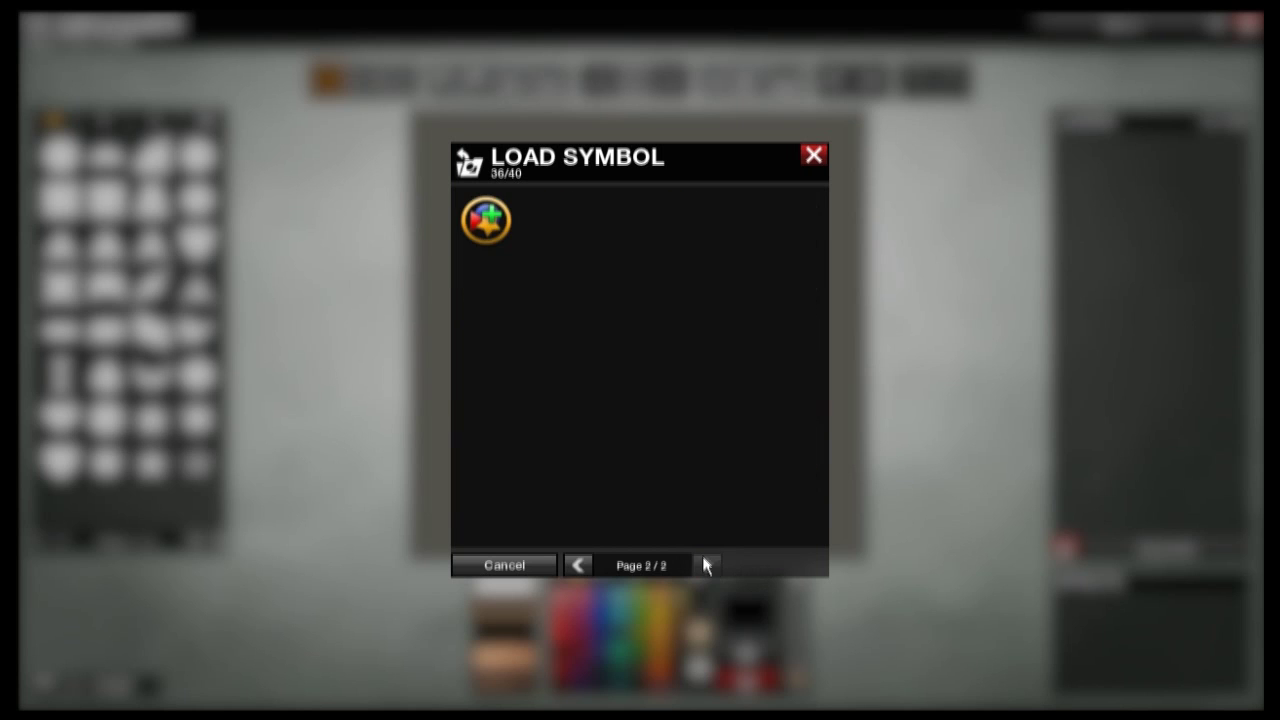
click(488, 222)
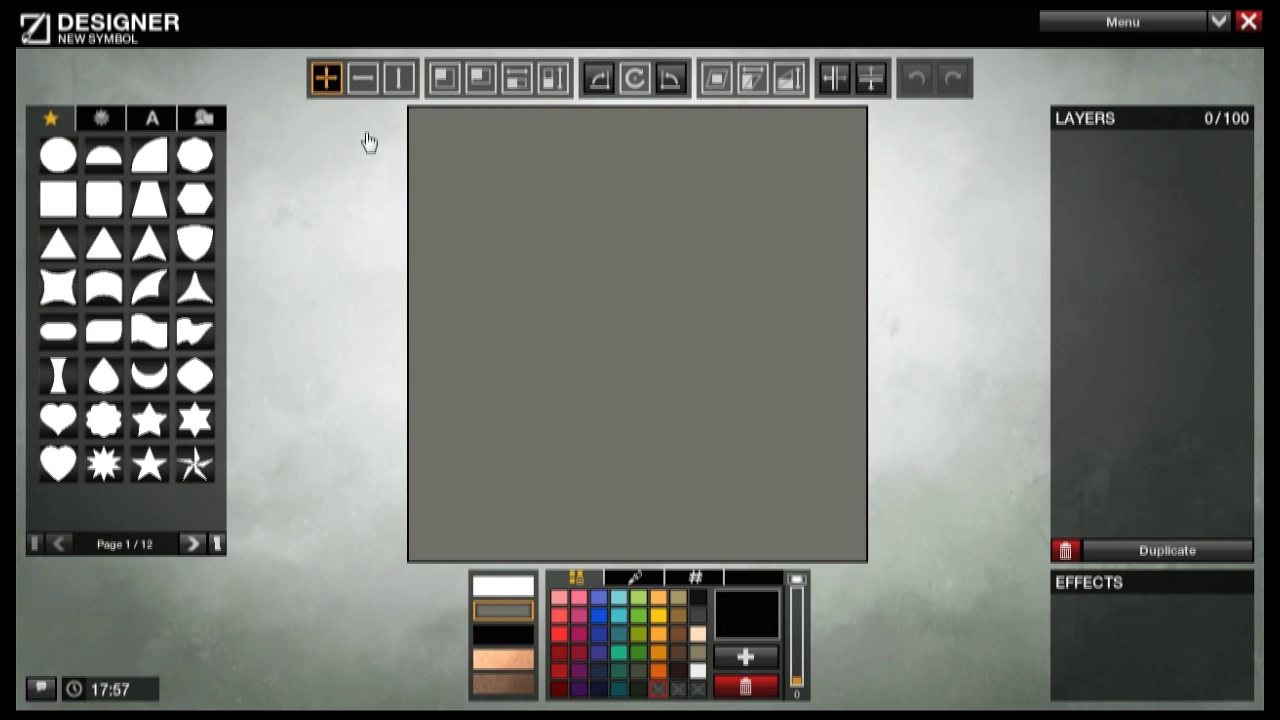
drag(60, 164, 628, 246)
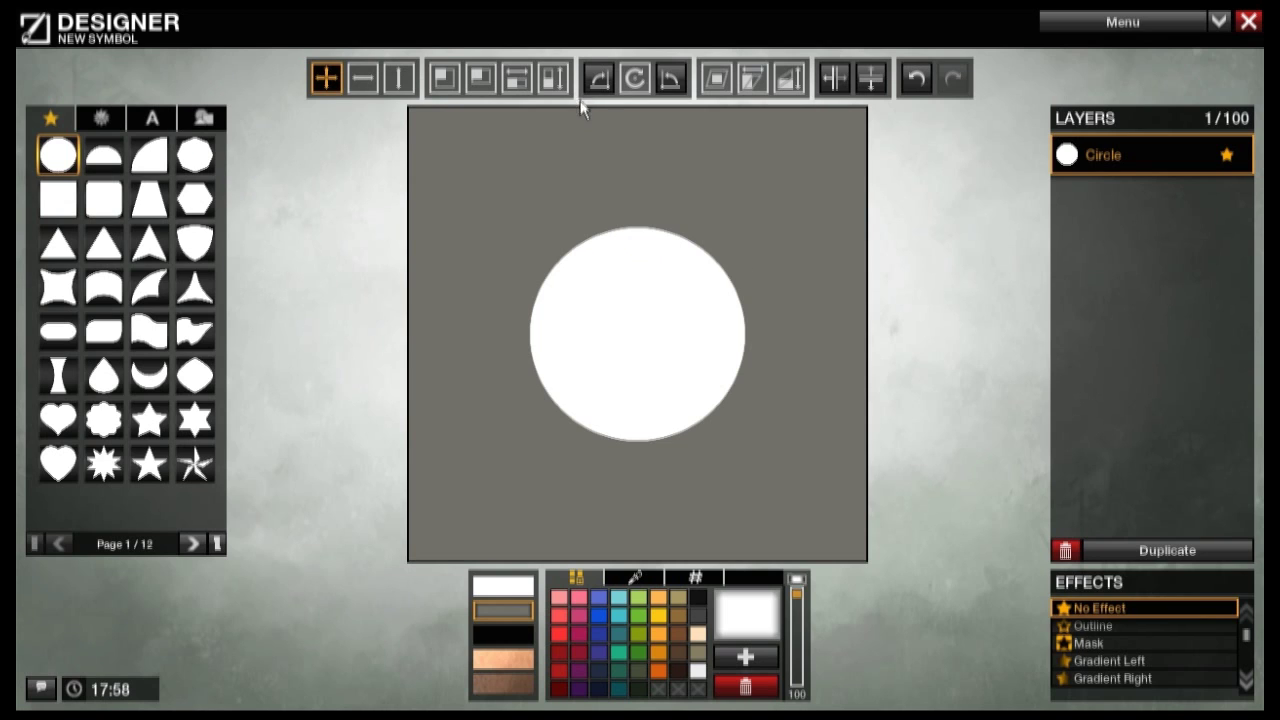
Step: Shrink the circle to about a third of the canvas width and move it straight up into the upper half
click(443, 78)
drag(510, 152, 424, 141)
click(398, 78)
drag(662, 367, 662, 278)
click(445, 78)
drag(527, 154, 548, 170)
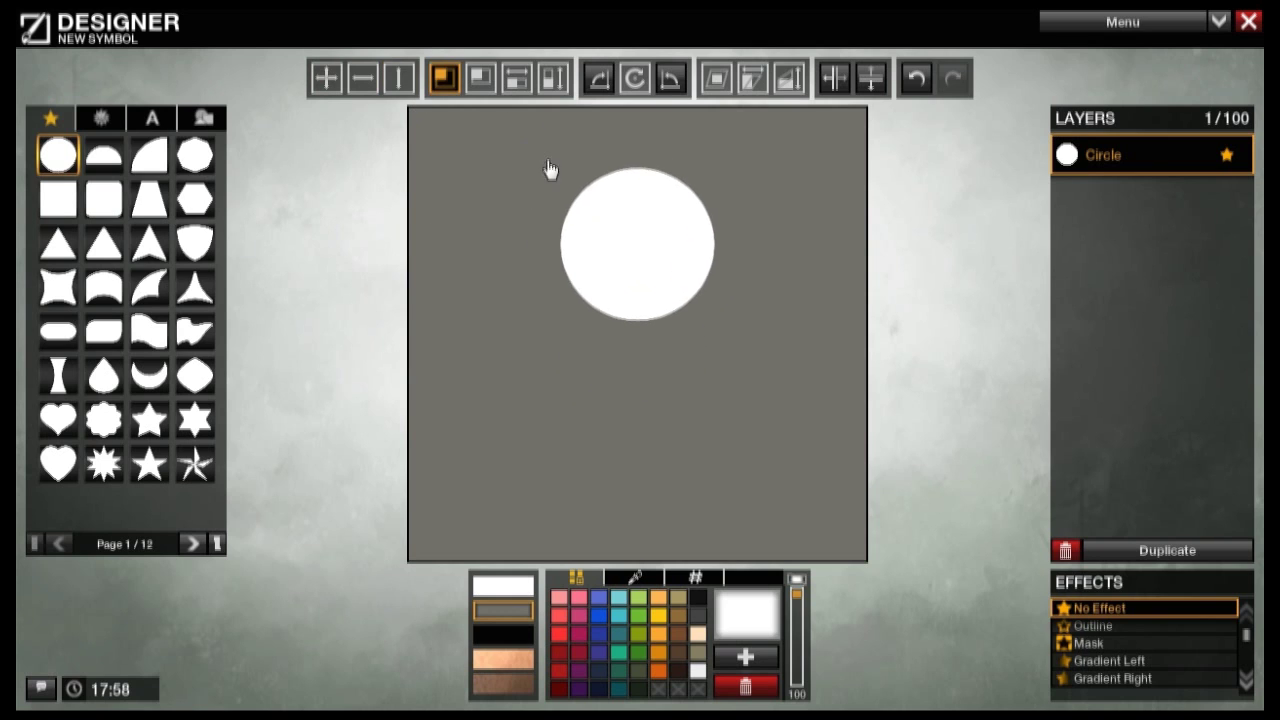
Step: Duplicate the circle, give the copy the Outline effect and color it black
click(1200, 553)
click(1127, 645)
click(1105, 626)
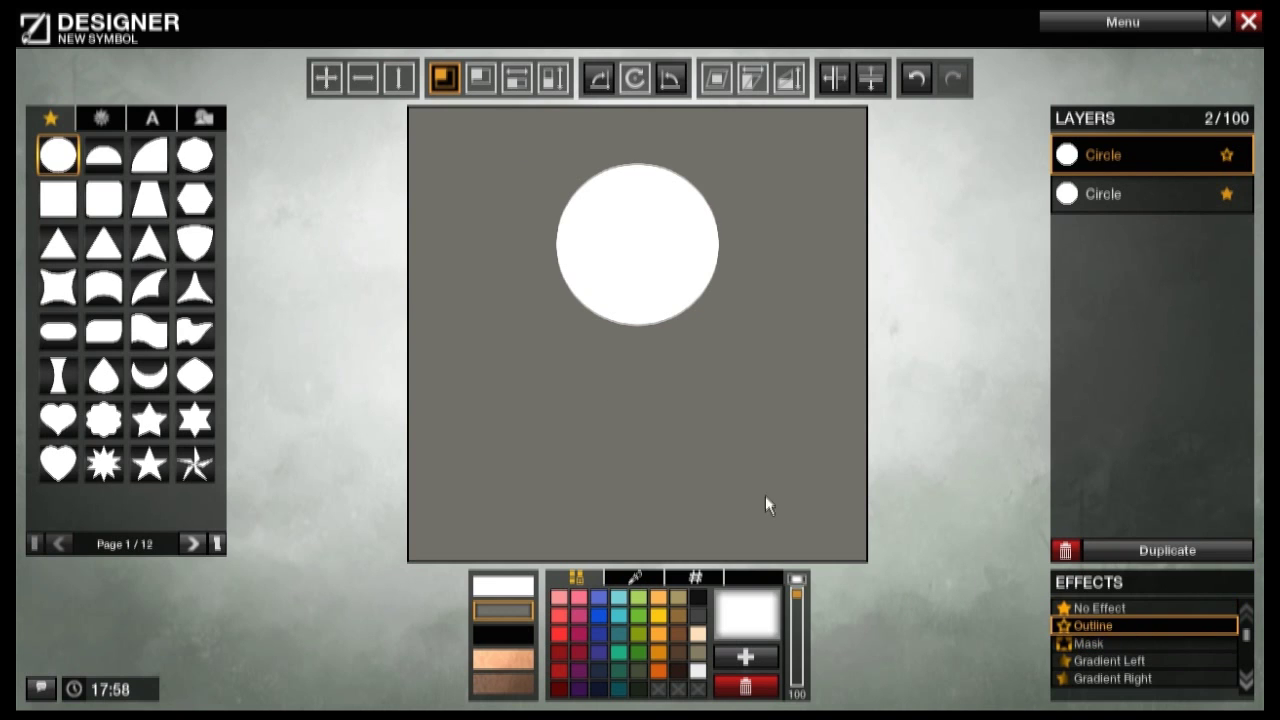
click(697, 598)
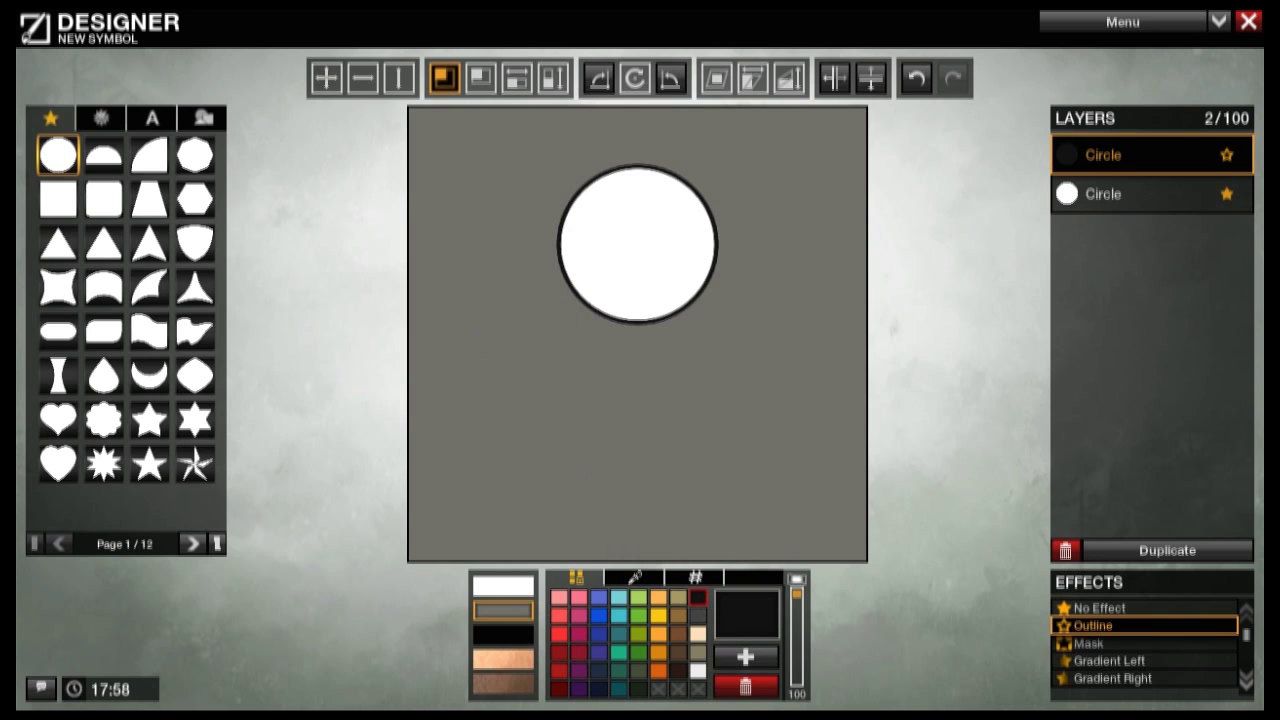
Step: Add a white triangle beneath both circles, rotated with one corner toward the upper left, and shrink it beside the circle
drag(60, 256, 593, 268)
mouse_move(1082, 152)
mouse_down()
mouse_move(1131, 277)
mouse_move(1095, 292)
mouse_up()
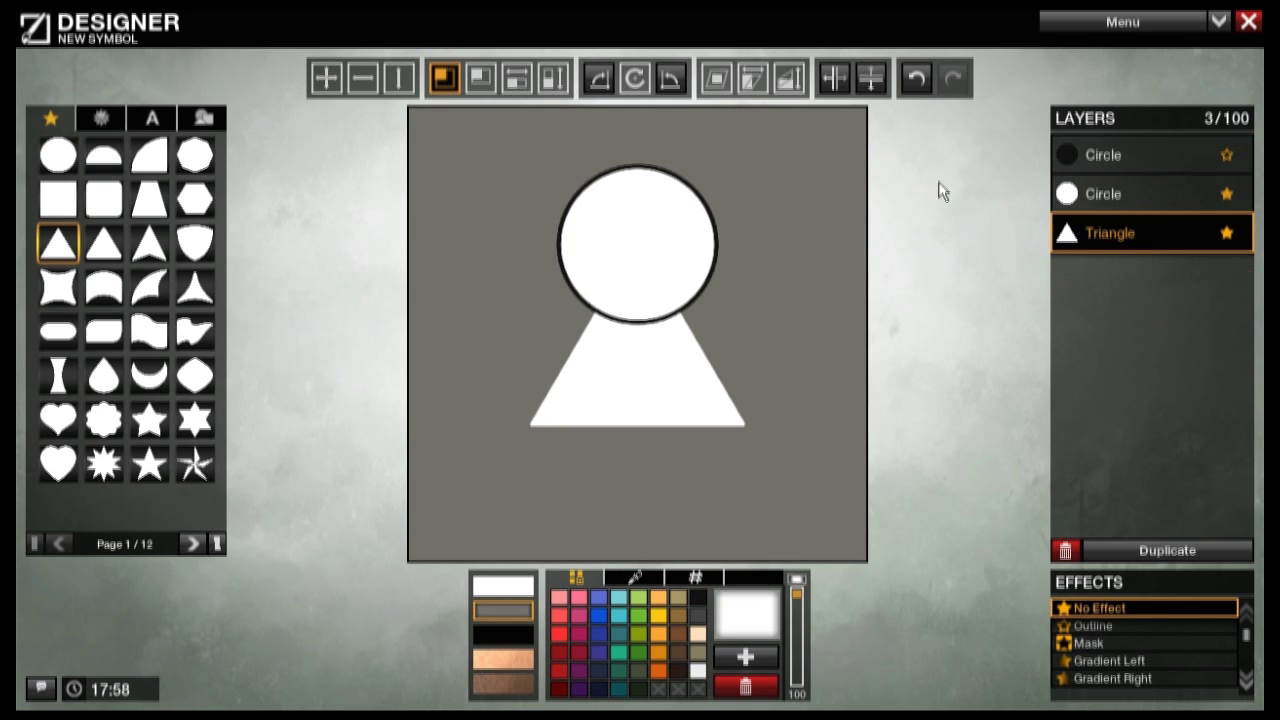
click(634, 78)
drag(577, 417, 555, 399)
click(324, 86)
drag(660, 360, 541, 184)
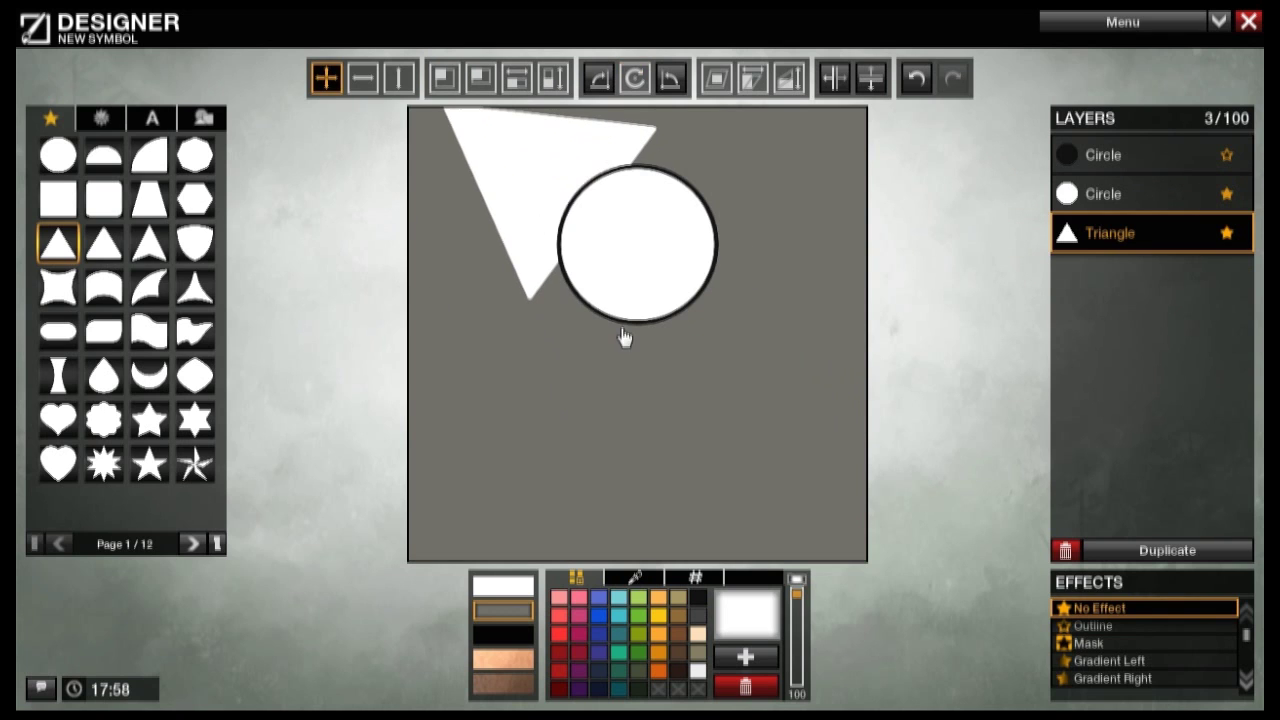
click(444, 82)
drag(452, 121, 498, 150)
Step: Select both circles and the triangle and move them straight down to the vertical middle of the canvas
click(1110, 150)
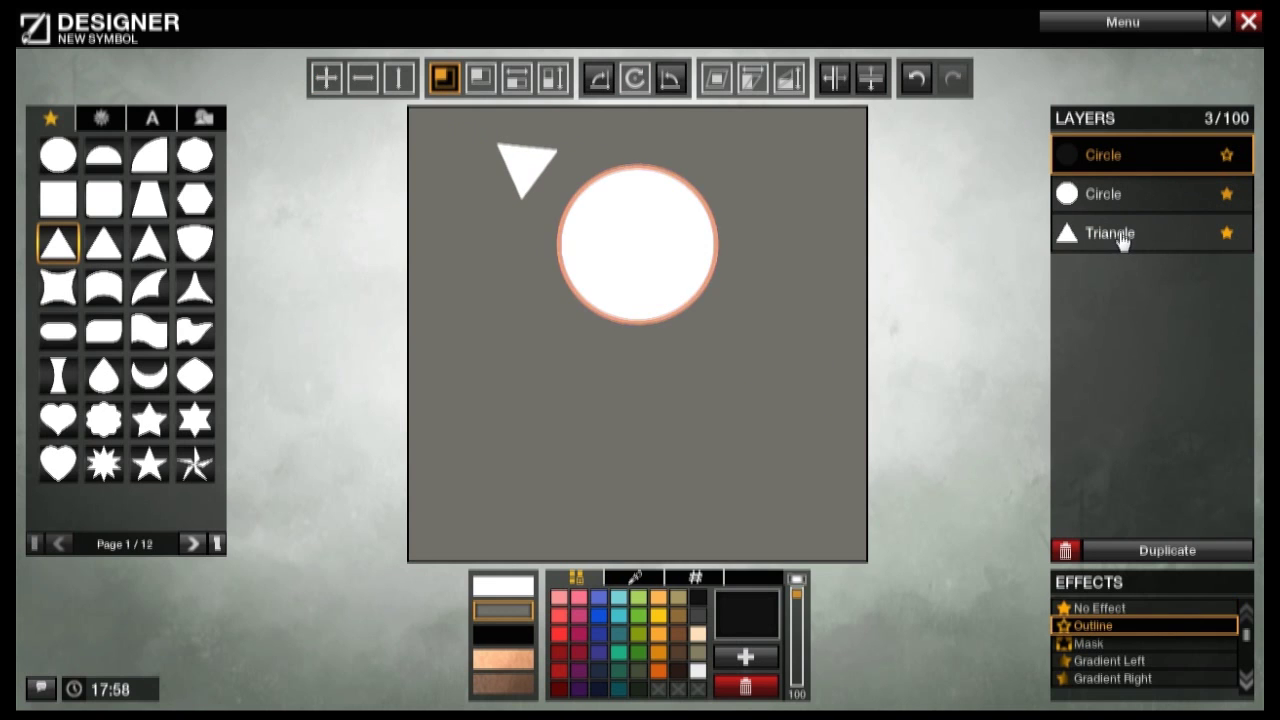
shift+click(1110, 240)
click(400, 79)
drag(662, 110, 662, 190)
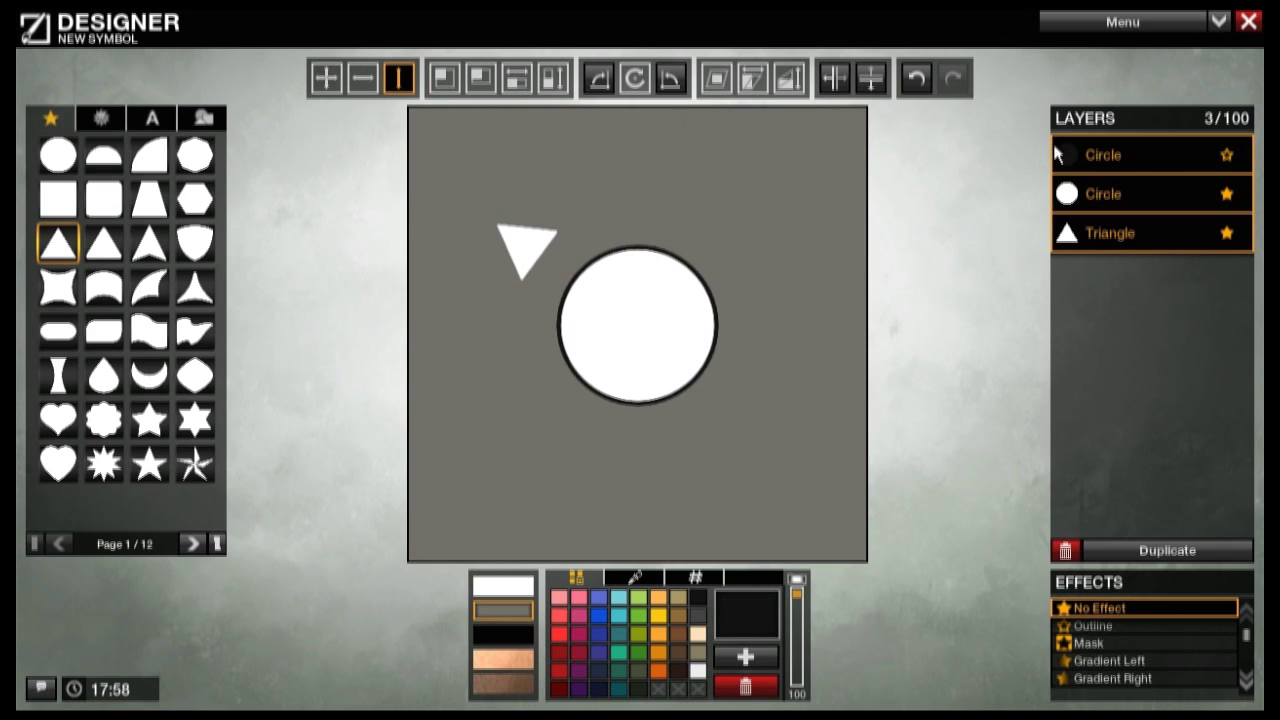
Step: Shrink the triangle further and place it close to the circle's upper-left edge
click(1130, 160)
click(1106, 200)
click(1088, 226)
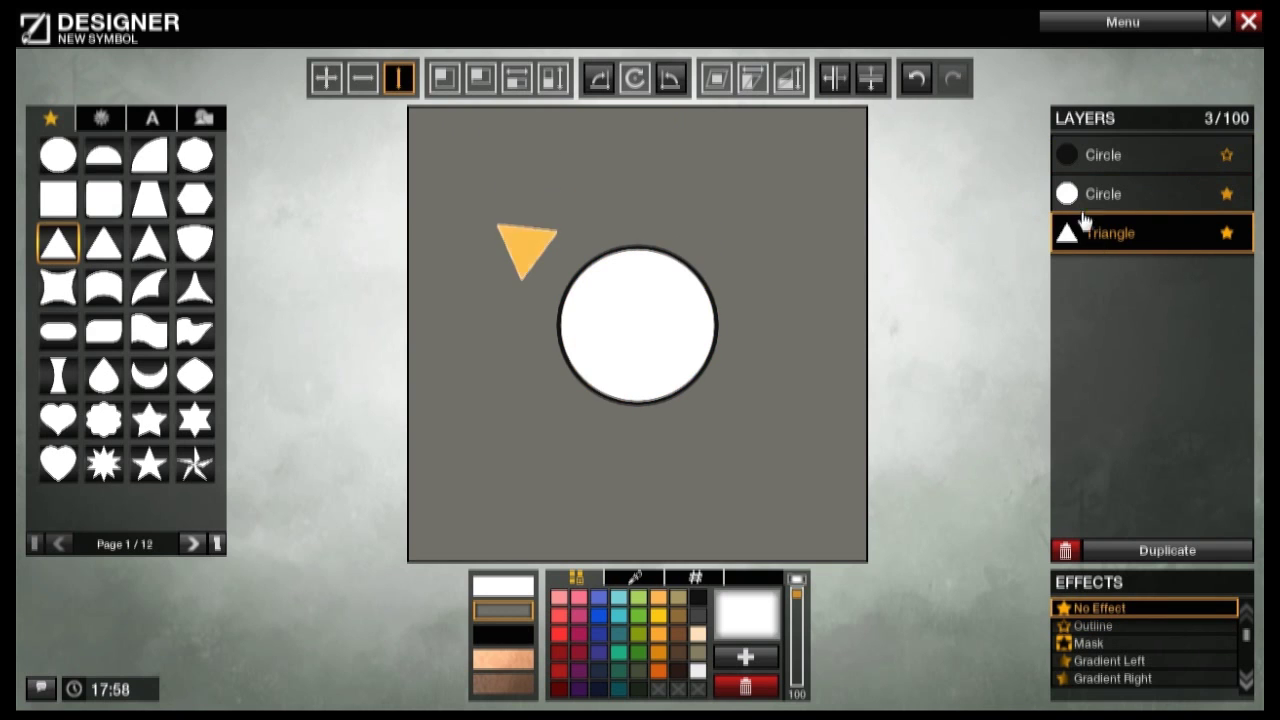
click(336, 82)
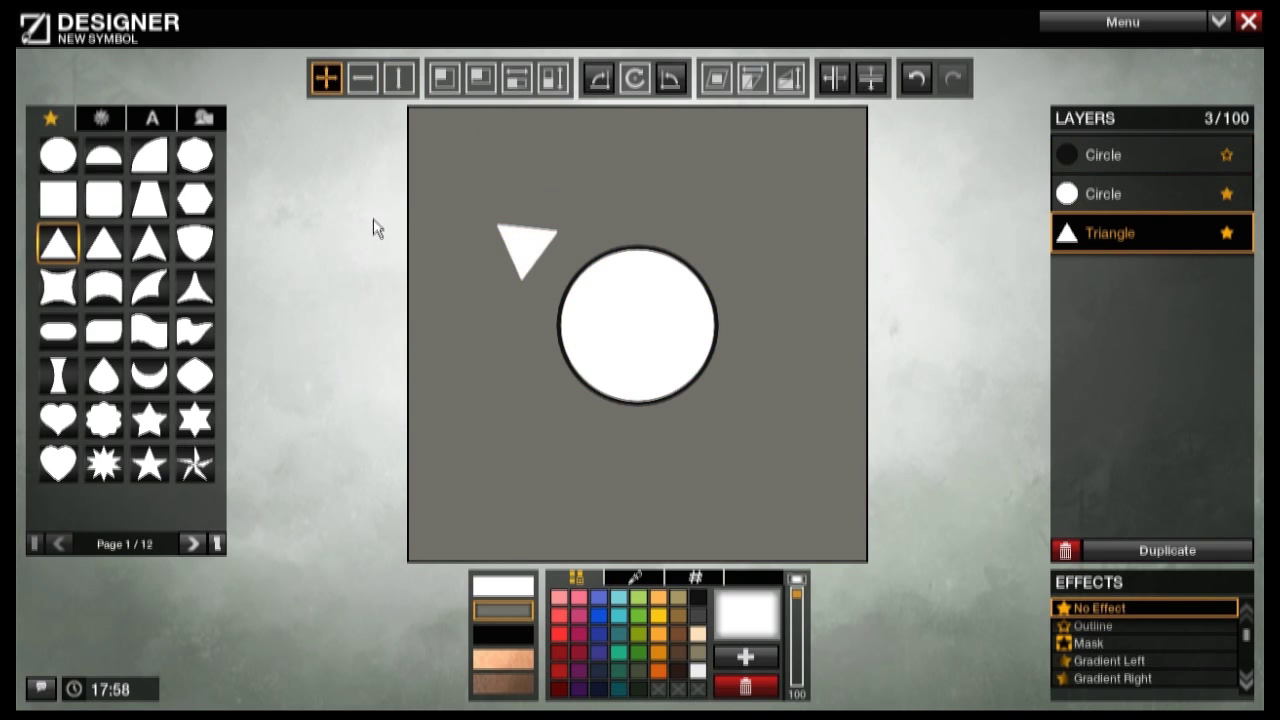
click(440, 82)
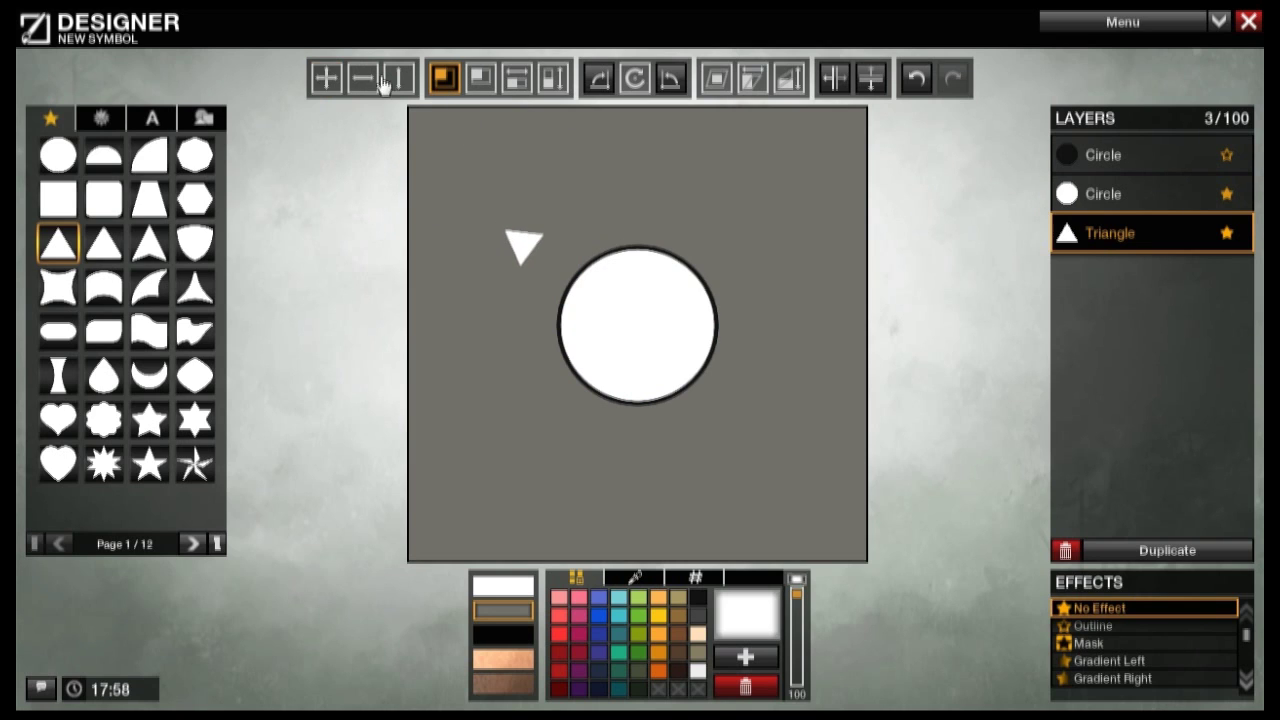
click(324, 78)
drag(467, 294, 490, 326)
Step: Add a small white square, rotate it to match the triangle and place it between the triangle and the circle
drag(58, 198, 566, 309)
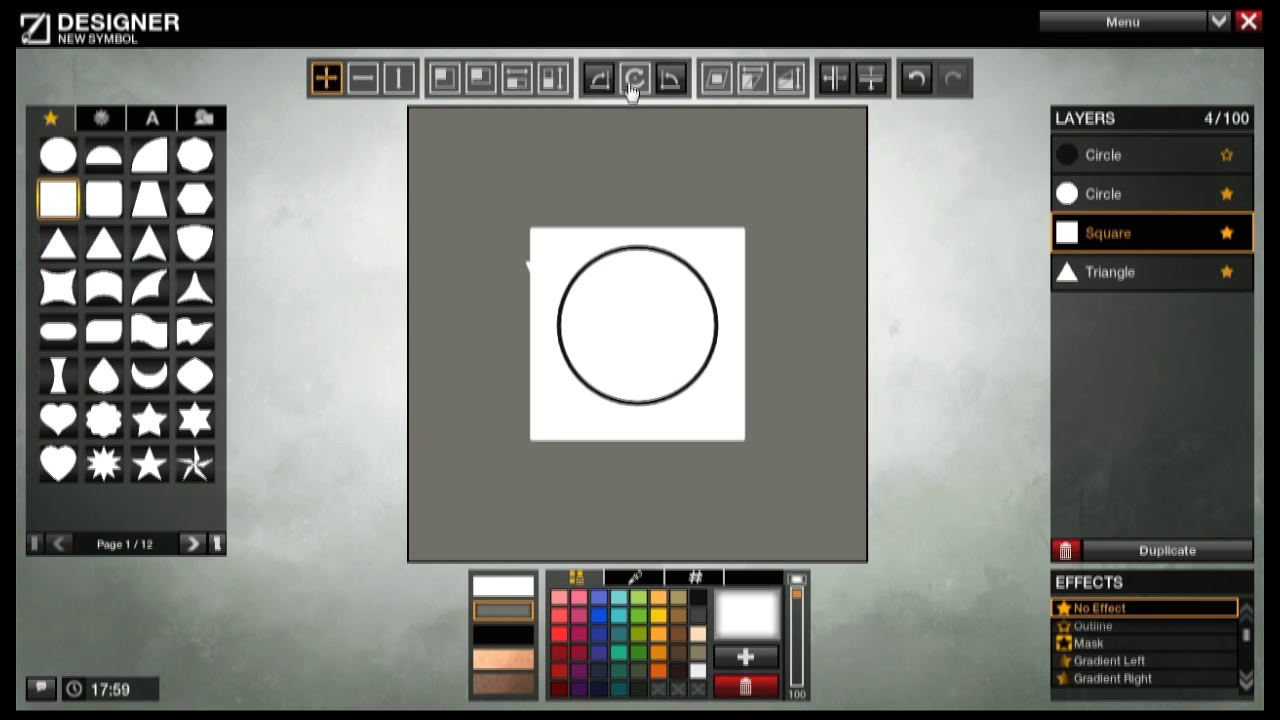
drag(645, 149, 590, 204)
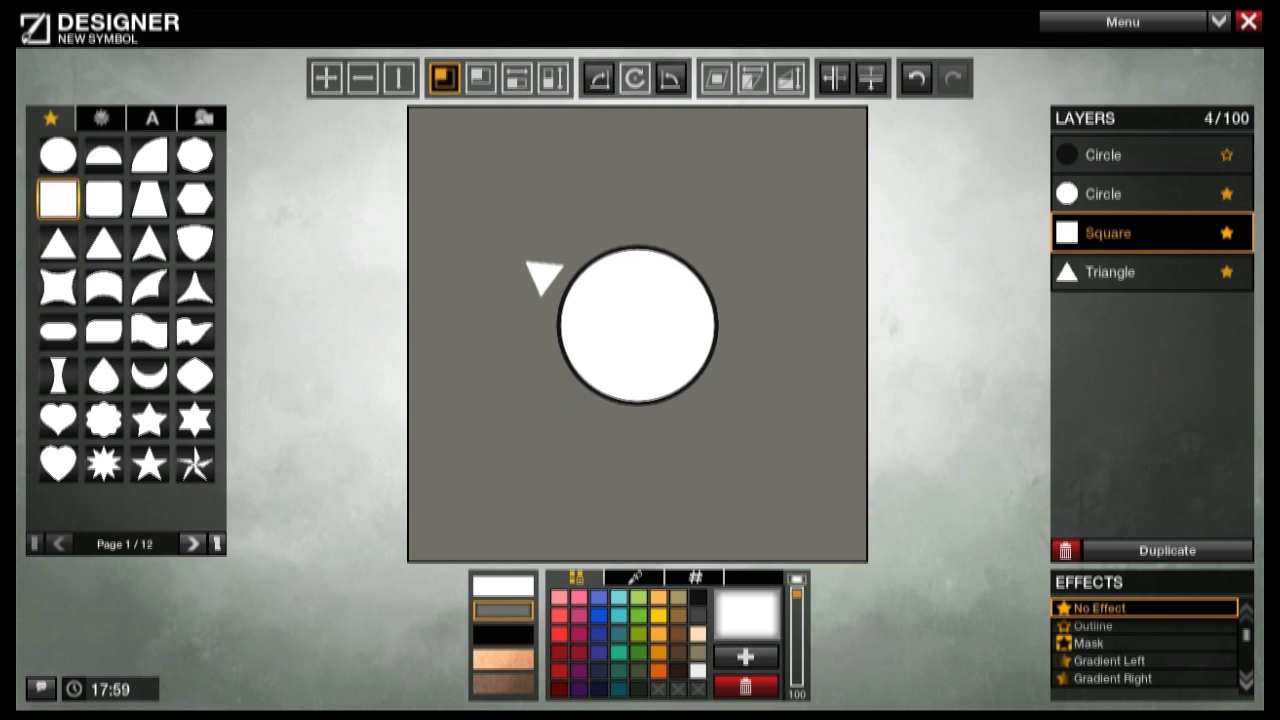
click(326, 80)
drag(650, 165, 577, 171)
click(442, 70)
click(631, 76)
click(326, 78)
drag(505, 305, 560, 284)
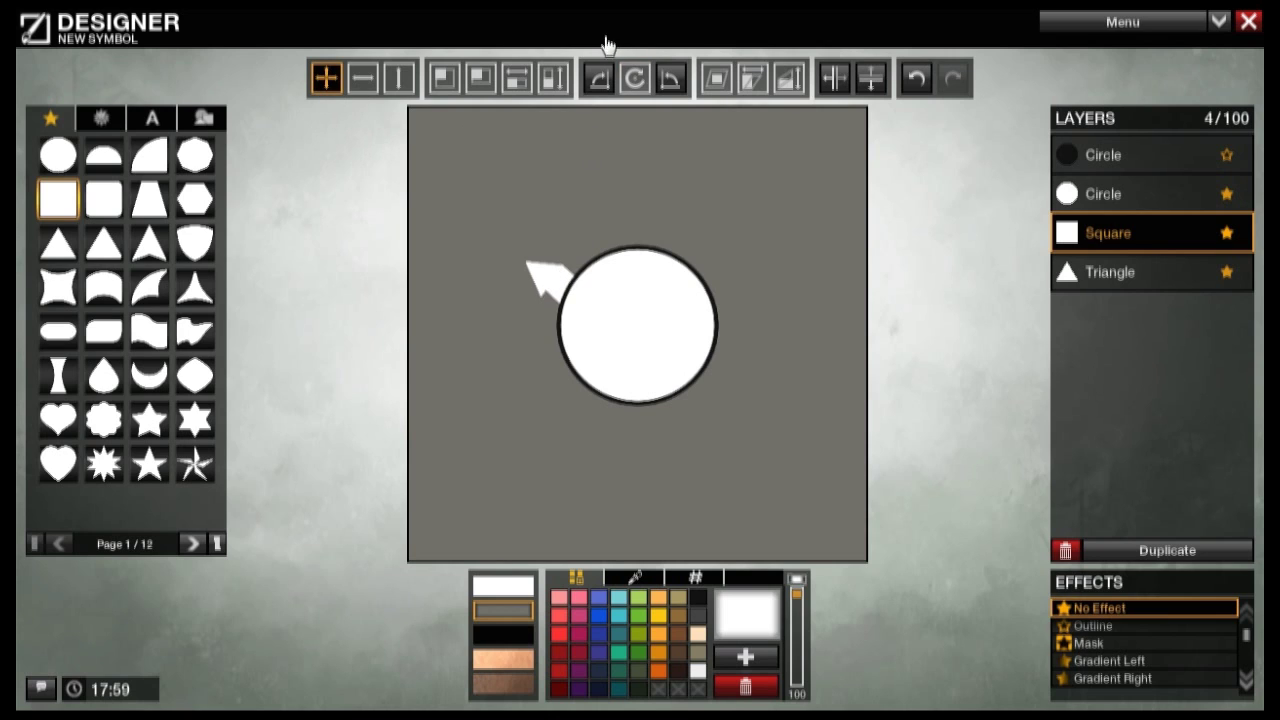
Step: Fine-tune the small square's size and position so its sides line up with the triangle's base
click(634, 78)
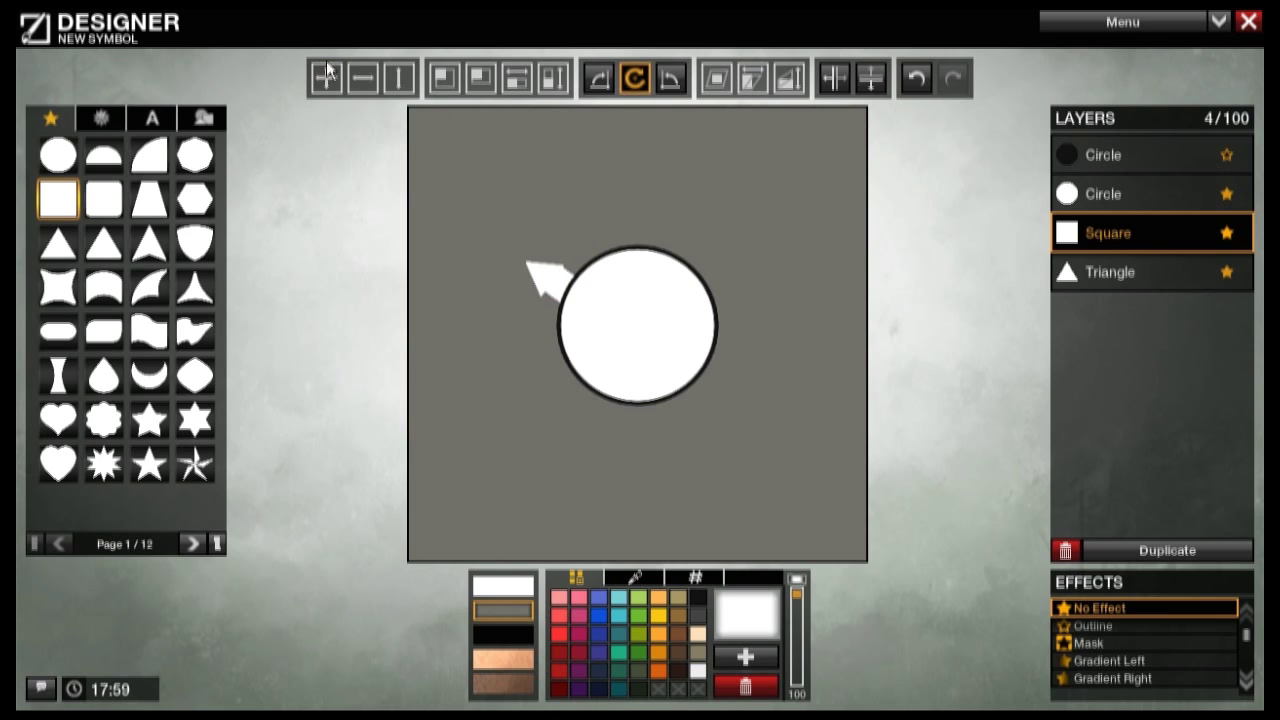
click(444, 78)
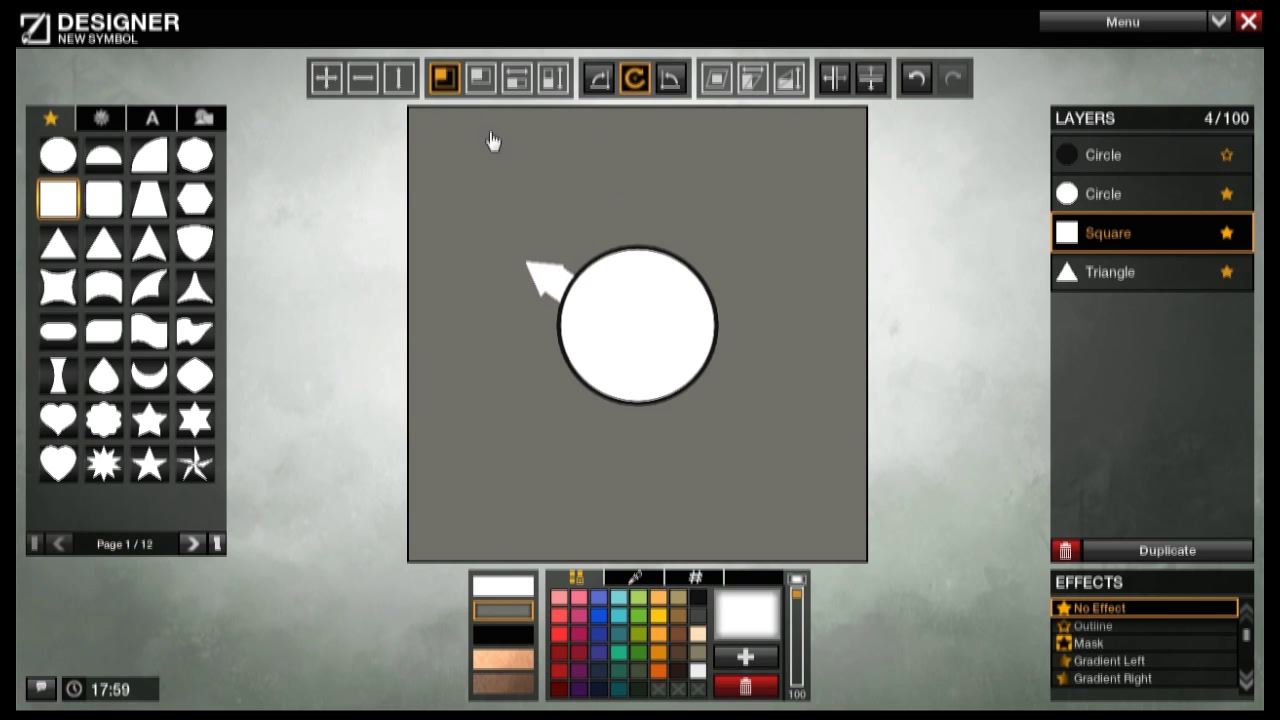
click(318, 80)
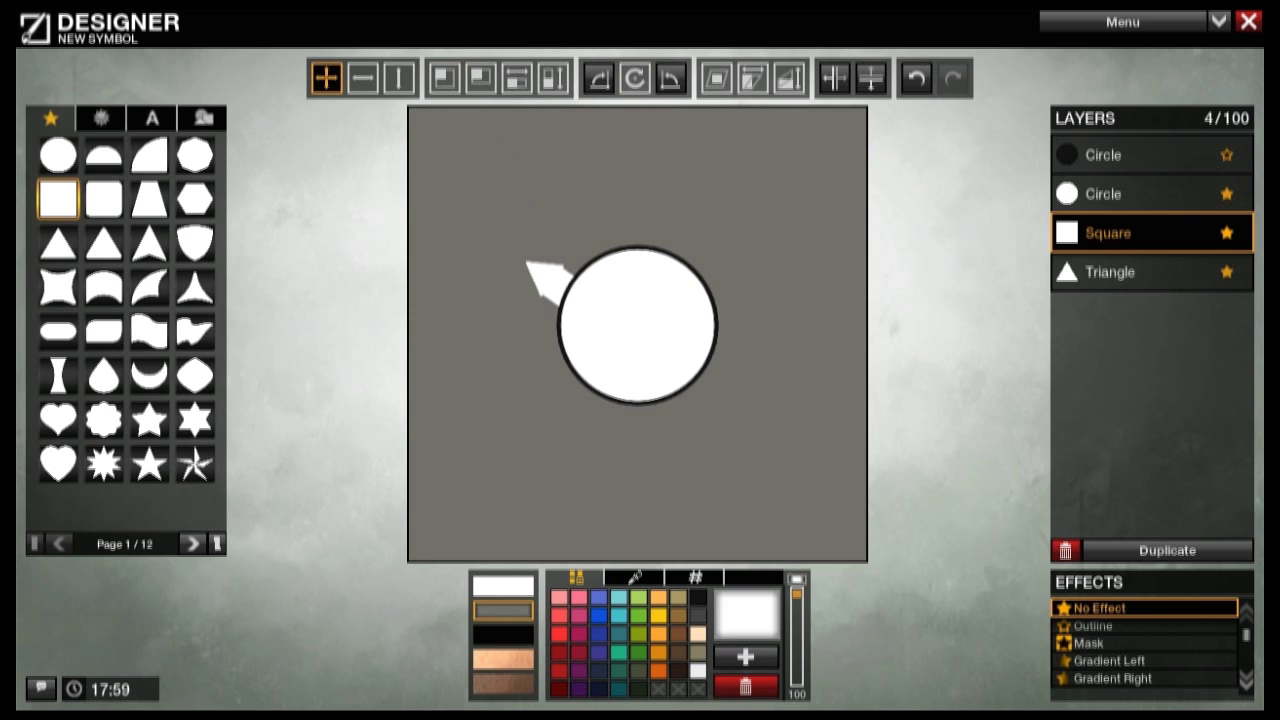
click(446, 80)
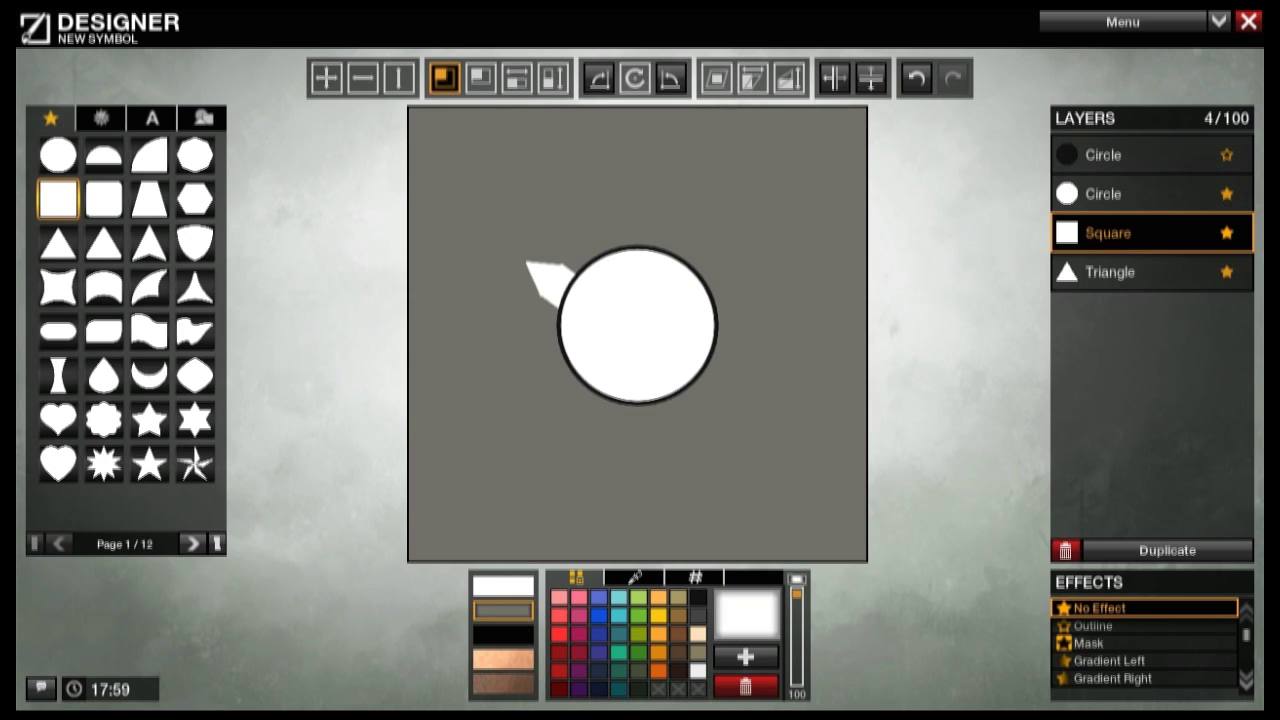
click(326, 78)
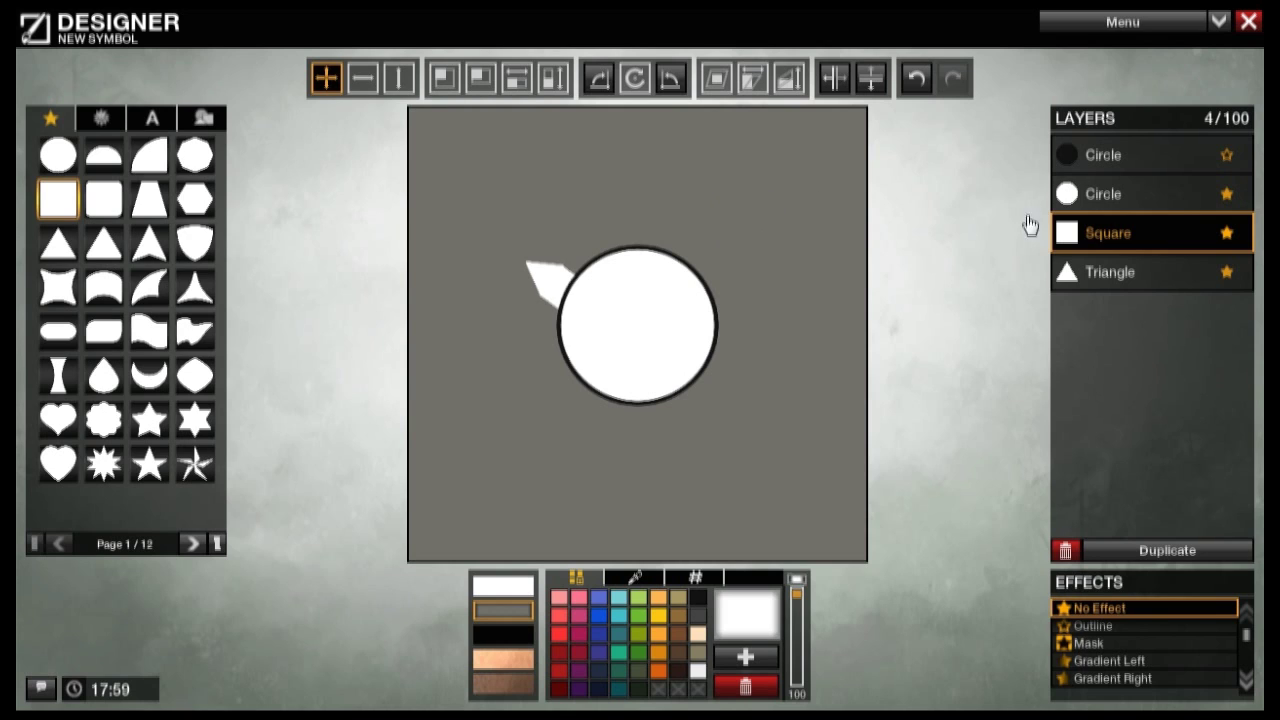
Step: Duplicate the triangle and small square together, and give the copies a black Outline effect
click(1112, 274)
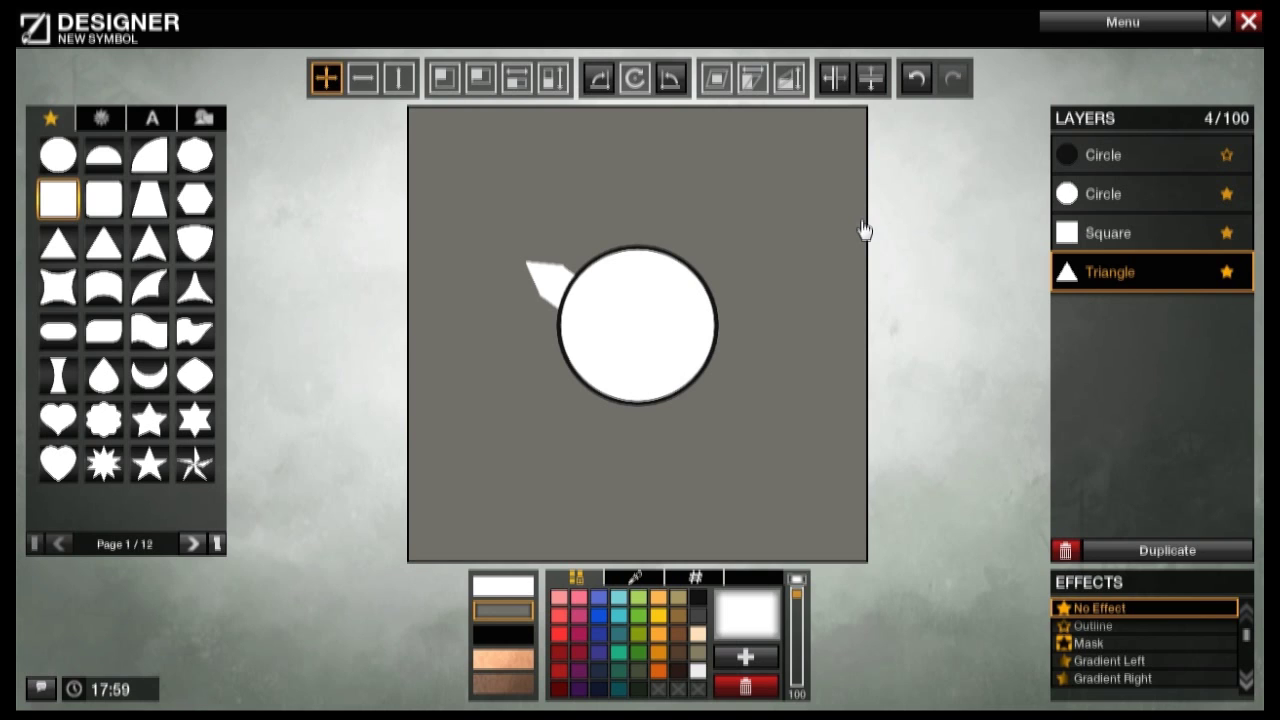
ctrl+click(1100, 236)
click(1150, 551)
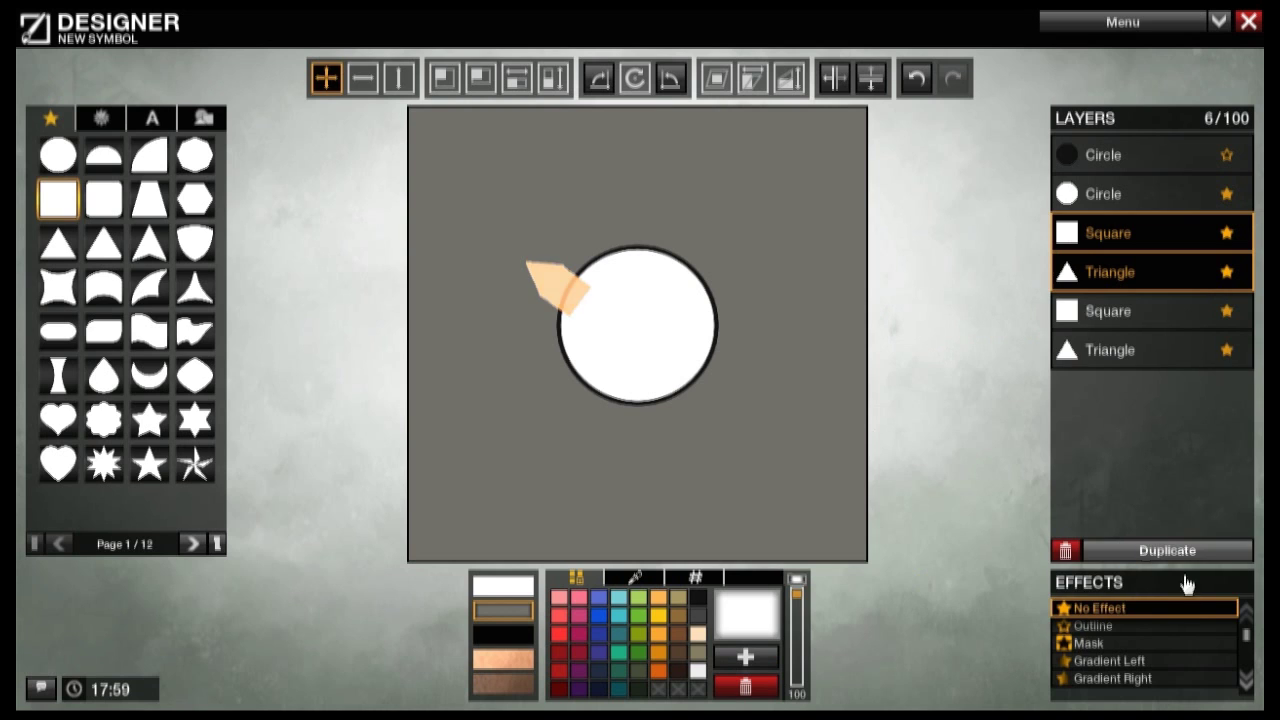
click(1118, 644)
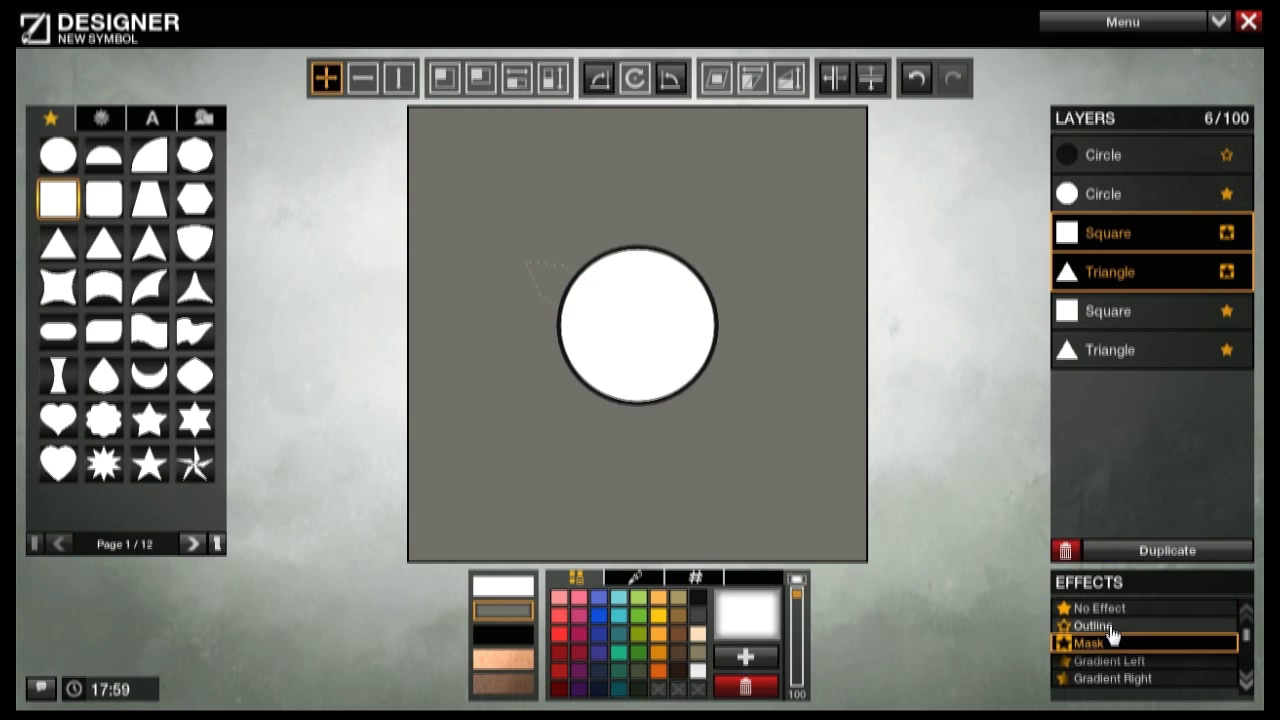
click(1112, 626)
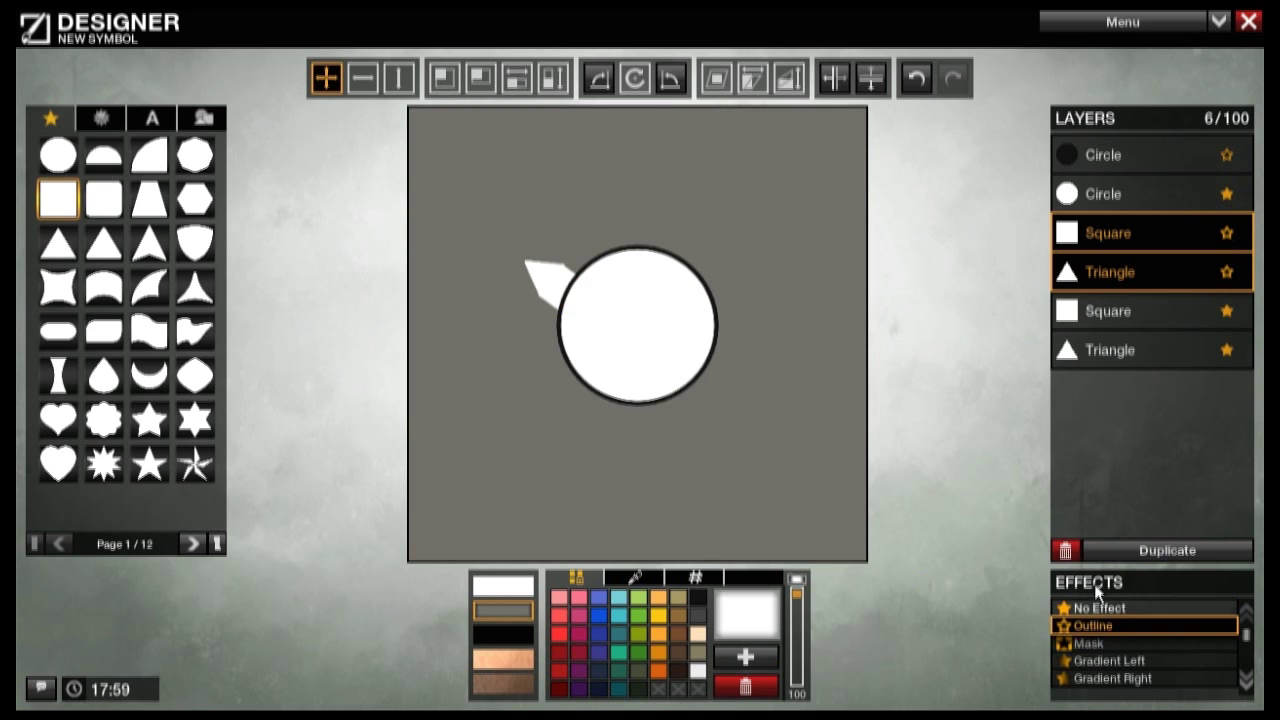
click(700, 600)
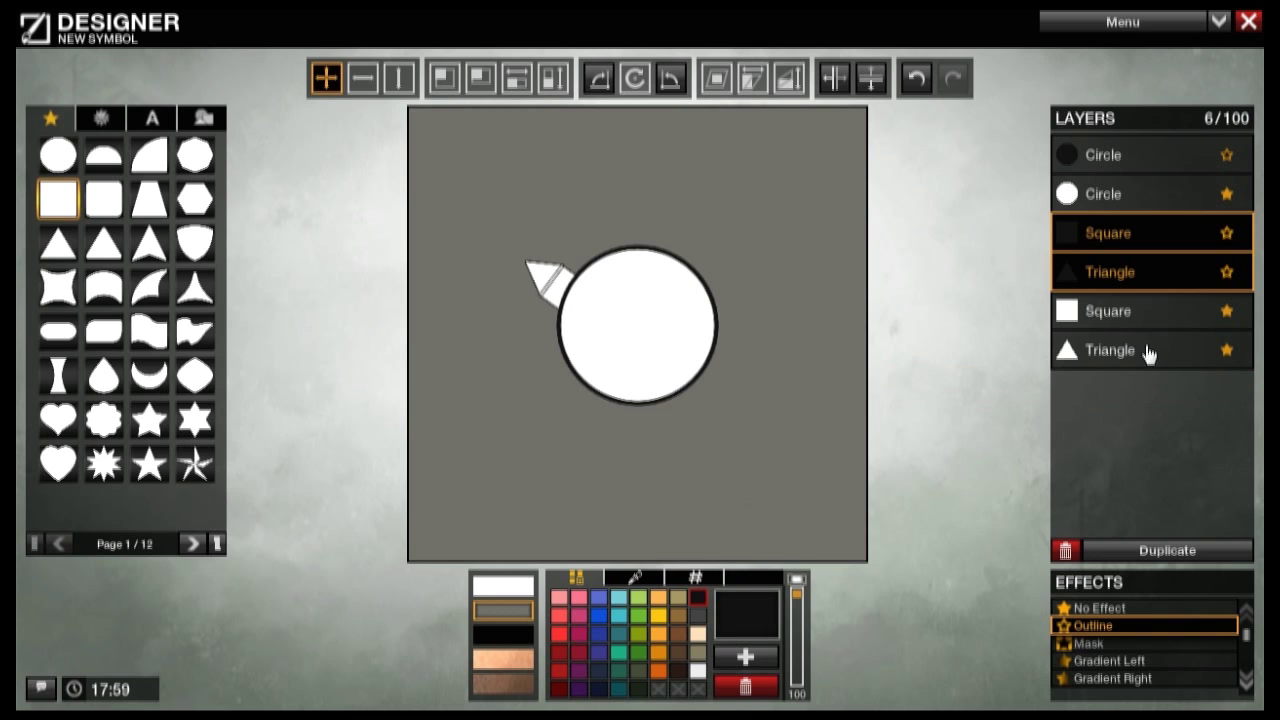
Step: Try the outlined copies beneath the white square and triangle at a slightly larger size, and delete those copies
drag(1158, 240, 1155, 412)
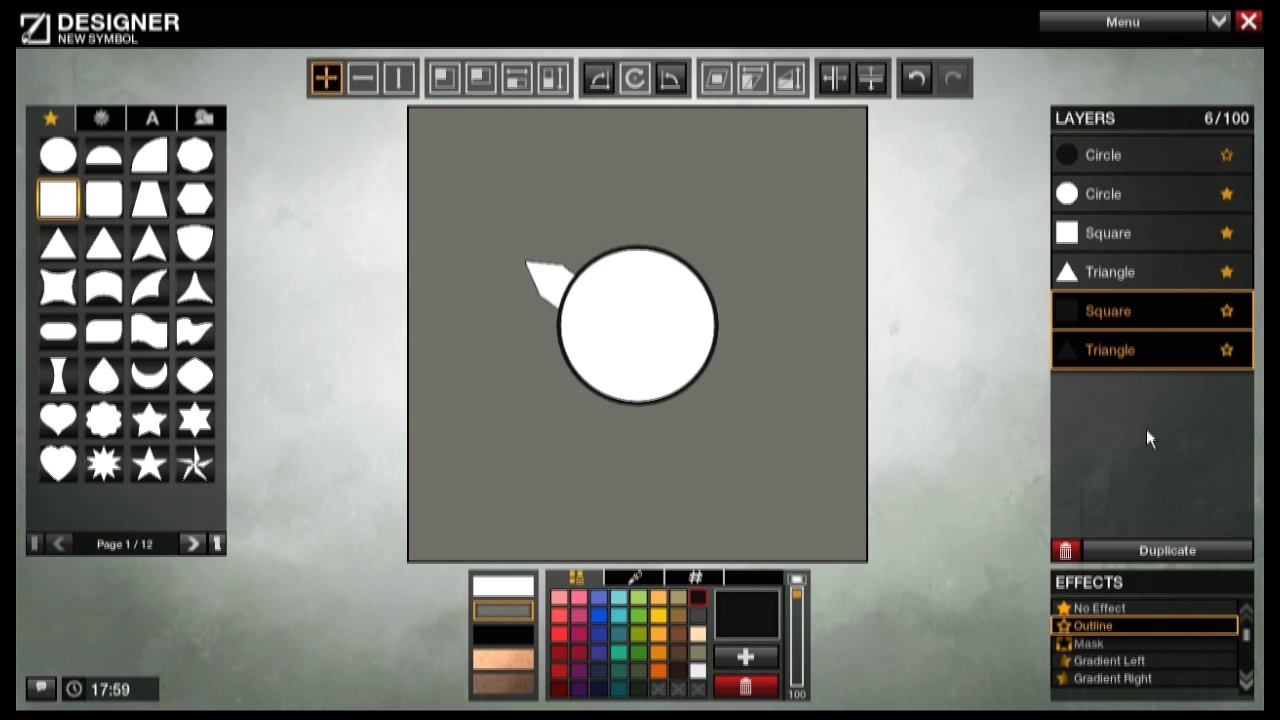
click(445, 78)
drag(571, 164, 571, 160)
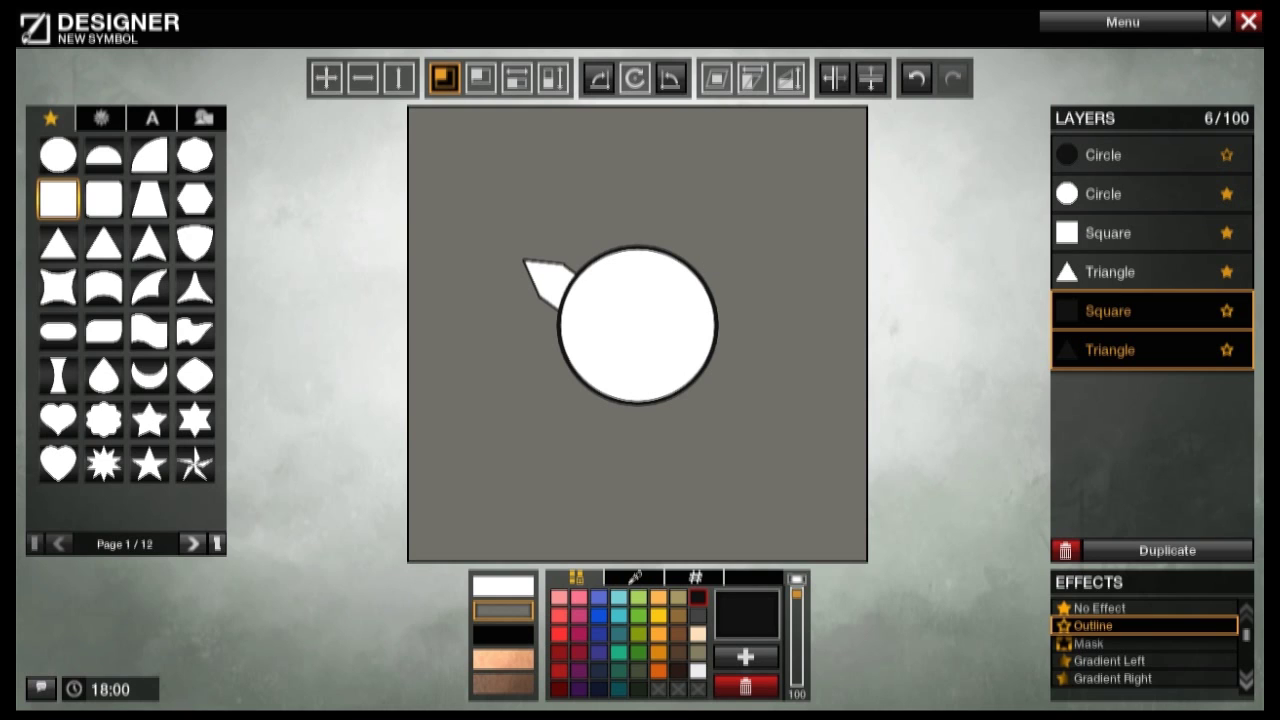
mouse_move(525, 261)
mouse_down()
mouse_move(469, 220)
mouse_move(527, 262)
mouse_up()
click(1065, 550)
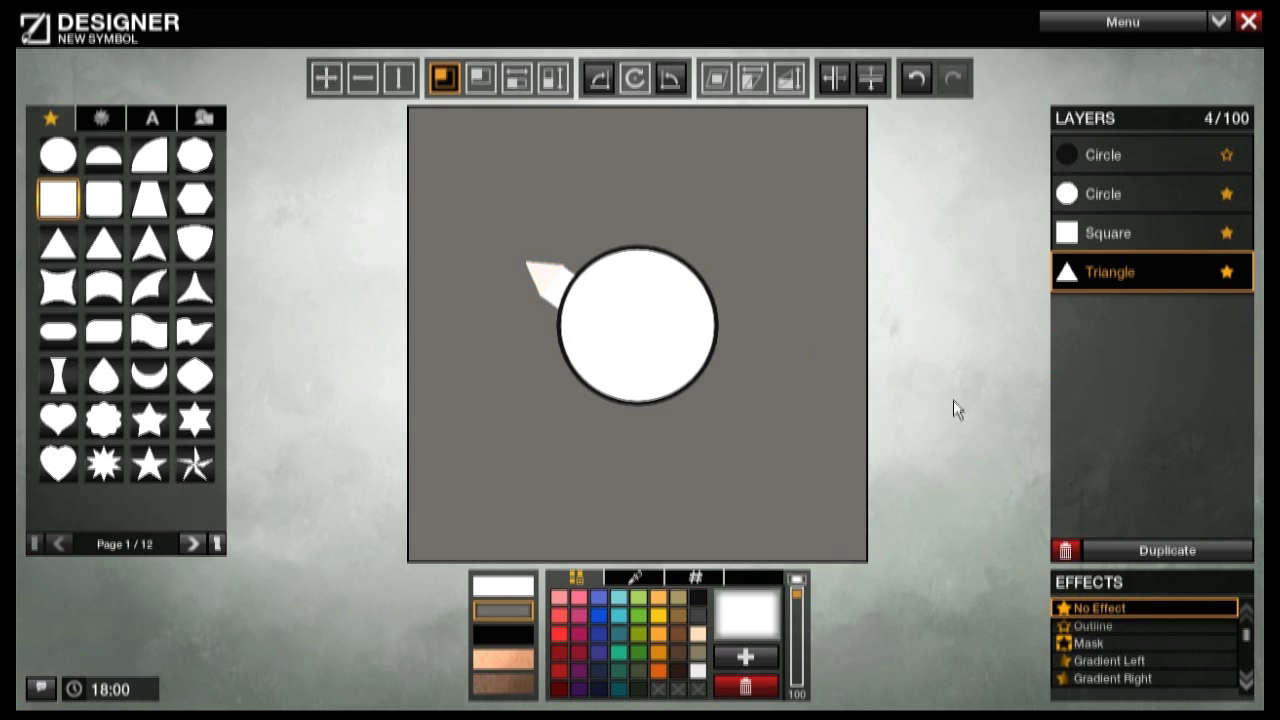
Step: Add another square beneath the small white one, reduce it to a short, thin vertical line and color it black
drag(66, 204, 476, 222)
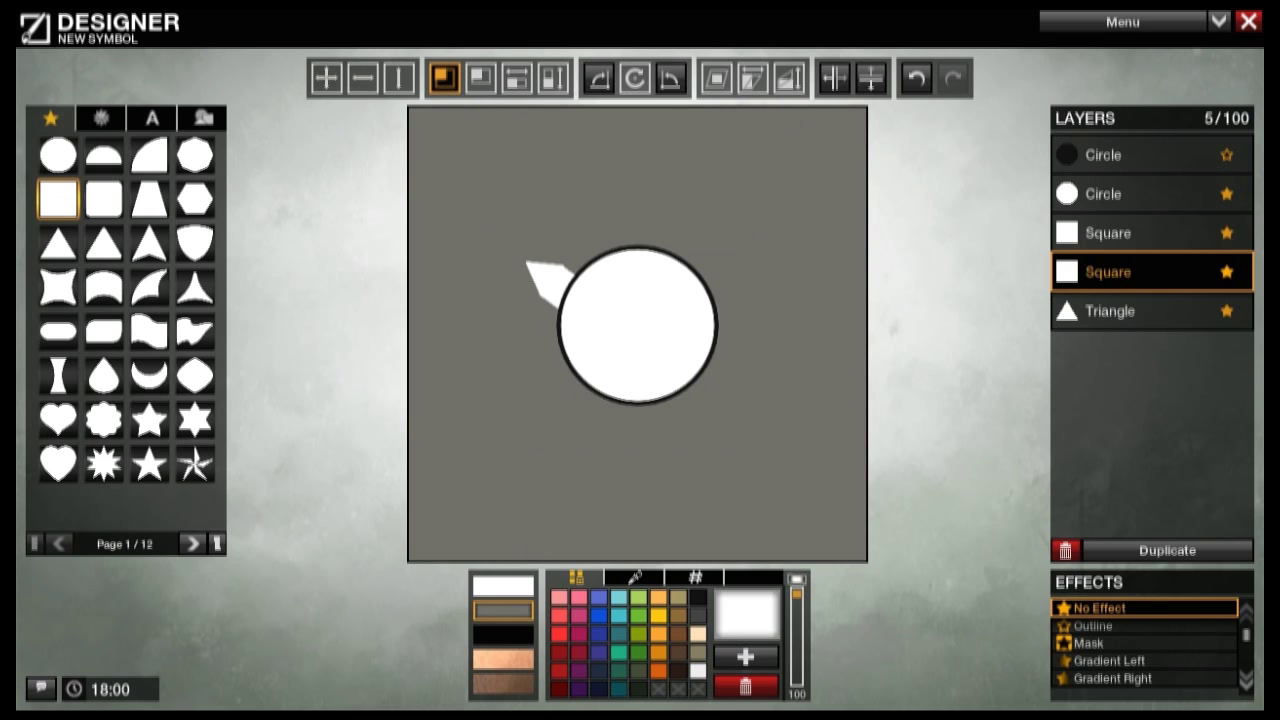
click(327, 80)
click(445, 79)
click(553, 80)
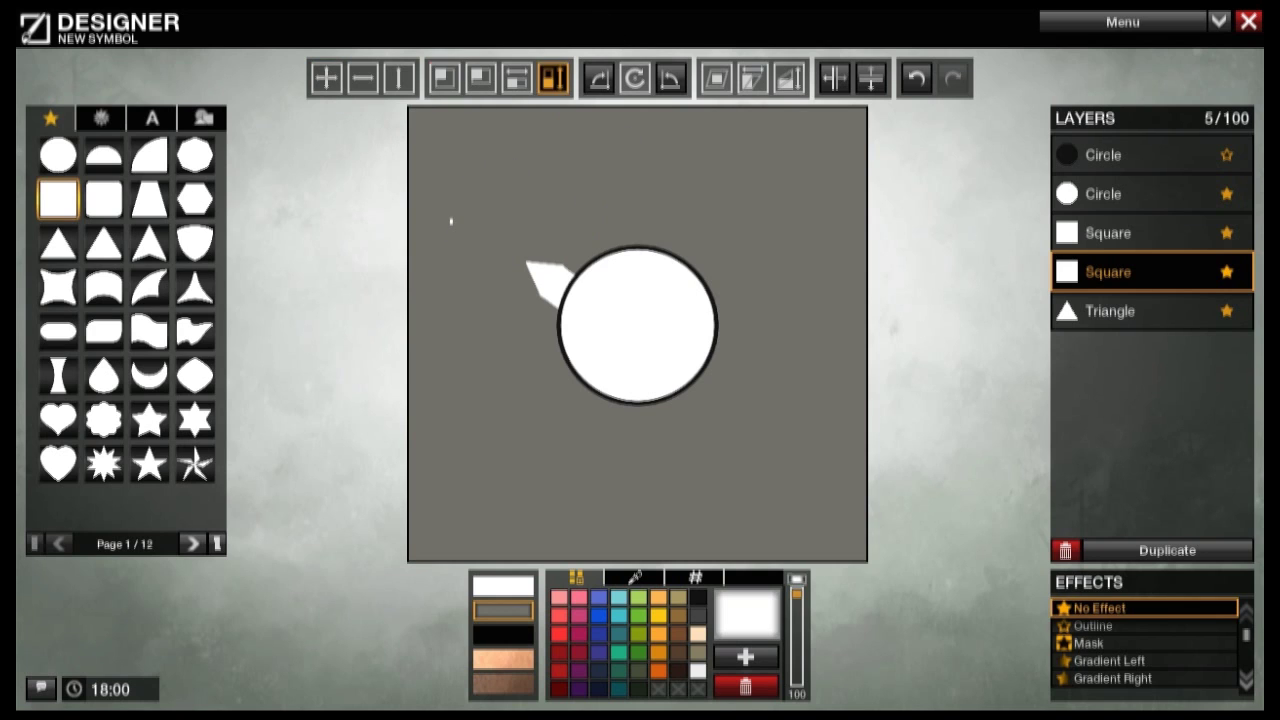
click(697, 597)
click(517, 80)
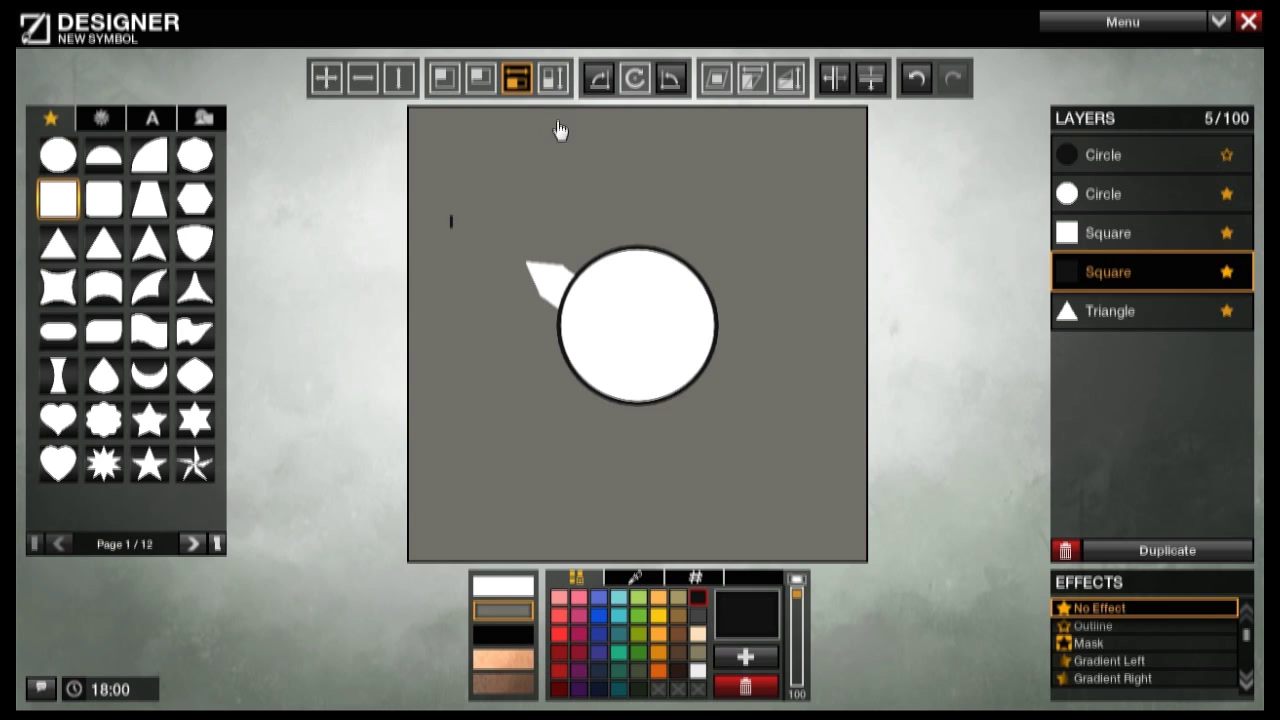
click(553, 80)
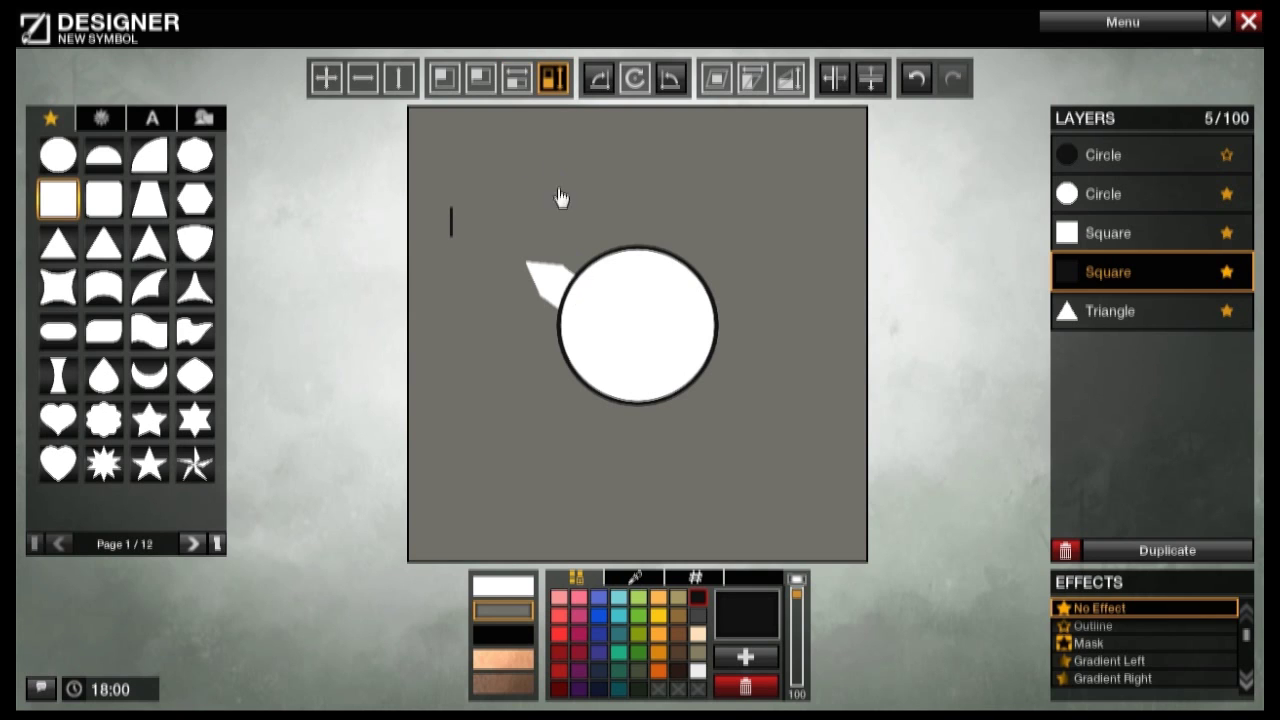
Step: Rotate the black line diagonally and fit it along the upper edge of the small white square beside the circle
drag(634, 80, 598, 240)
click(326, 80)
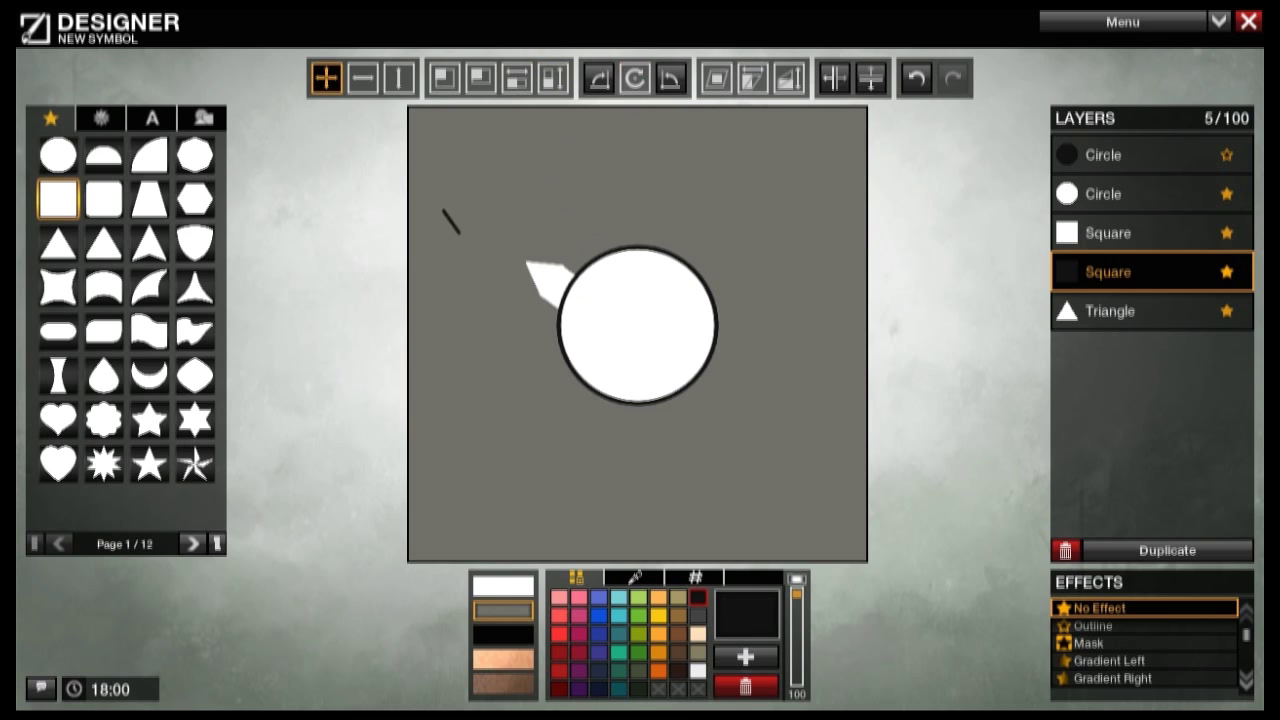
drag(513, 238, 575, 254)
click(634, 78)
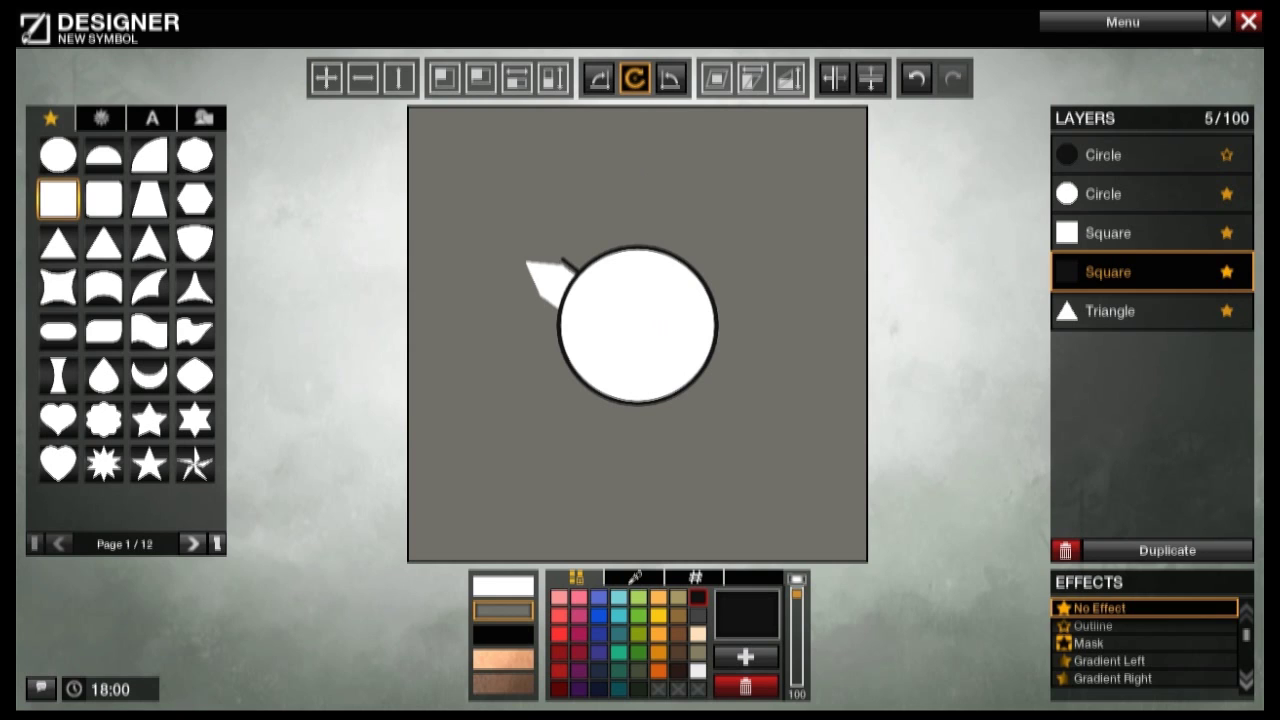
click(318, 82)
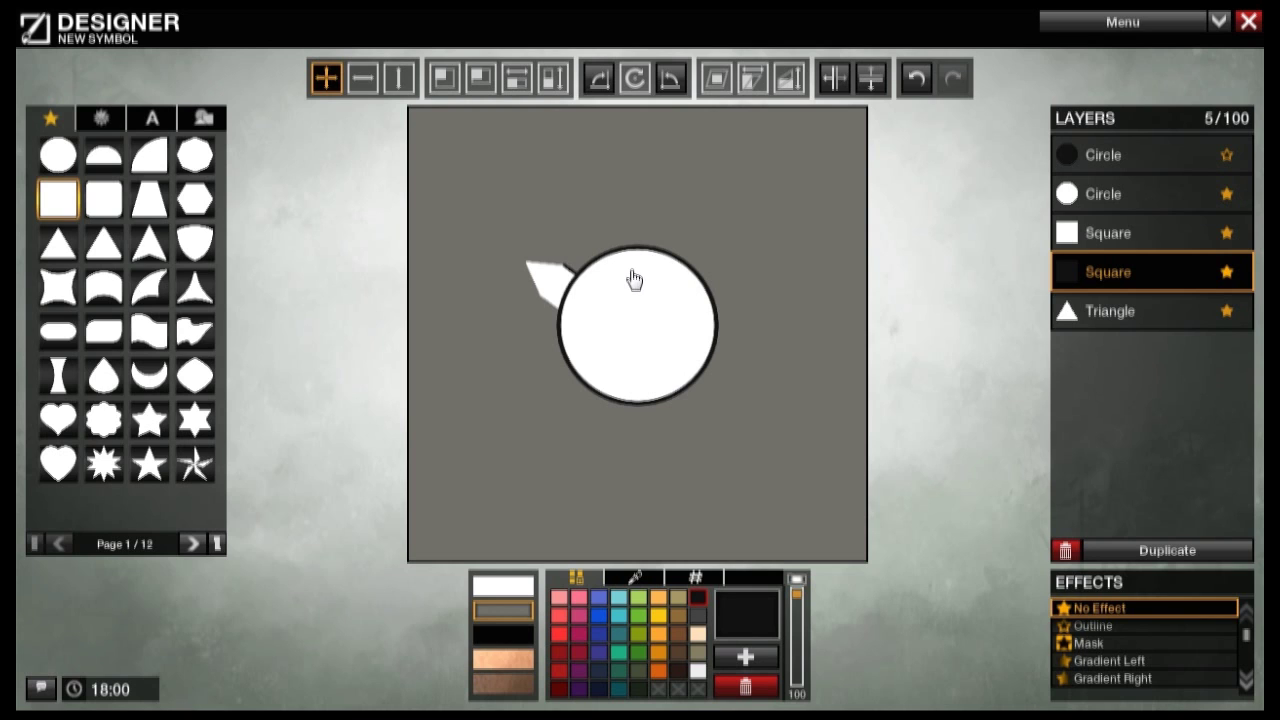
Step: Duplicate the black line and move the copy onto the small square's lower edge, parallel to the first
click(1181, 537)
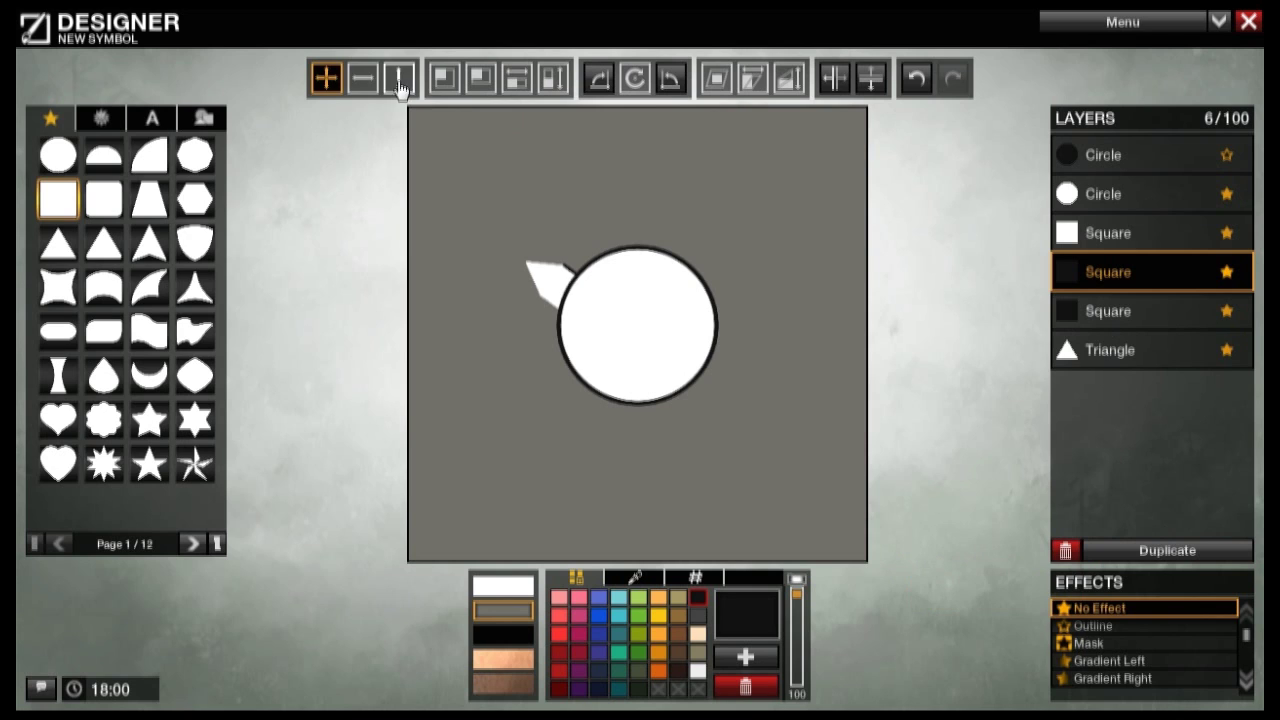
click(362, 78)
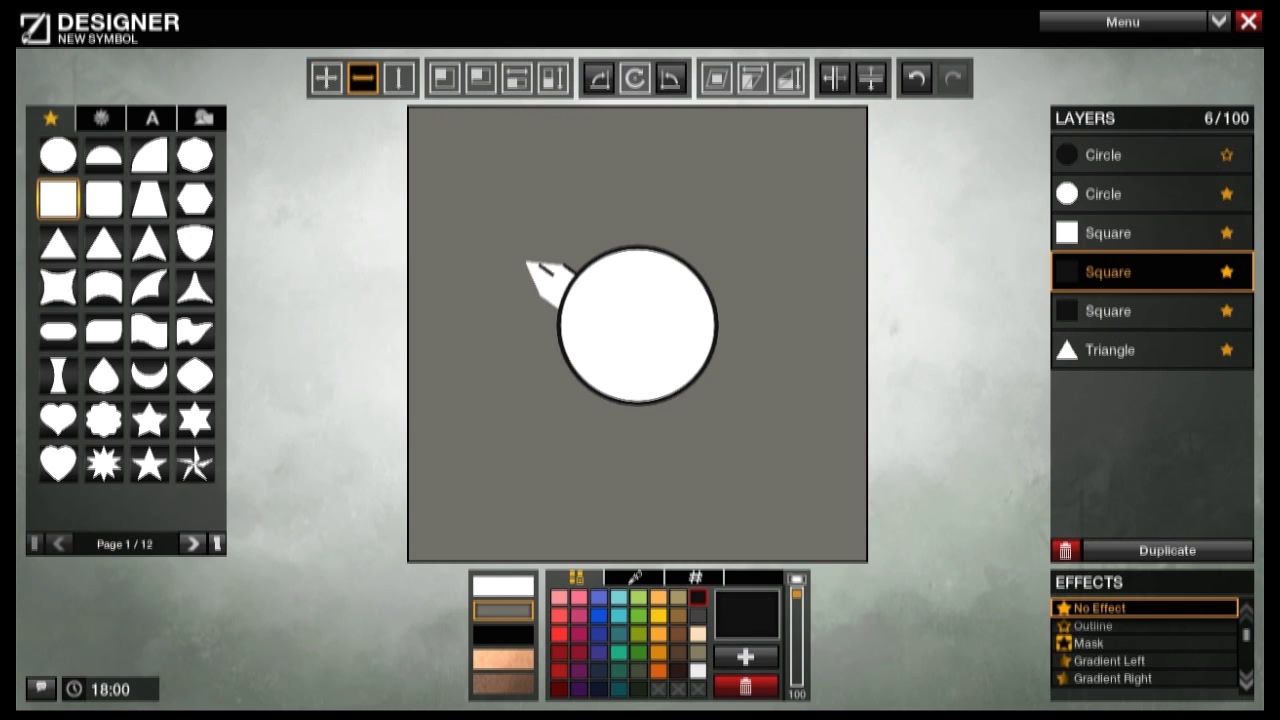
click(399, 78)
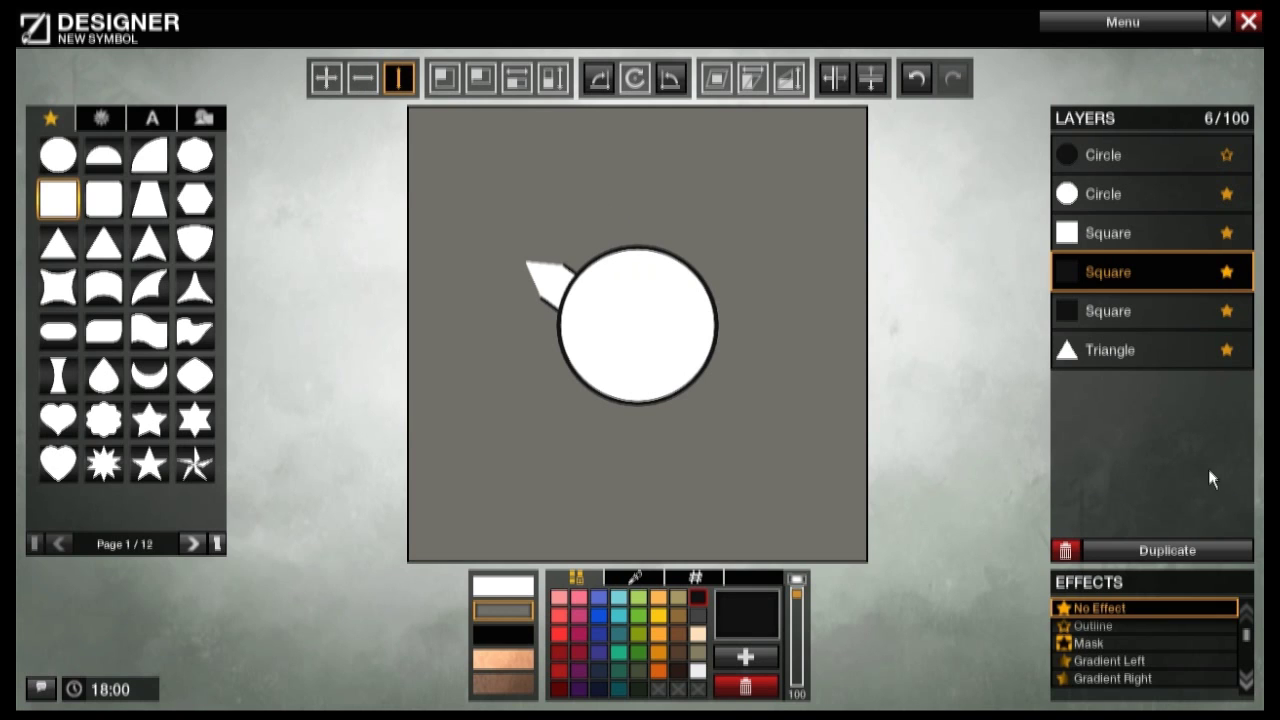
Step: Duplicate the lower-edge line, move the copy onto the triangle's lower-left side and rotate it to follow that side
click(1184, 556)
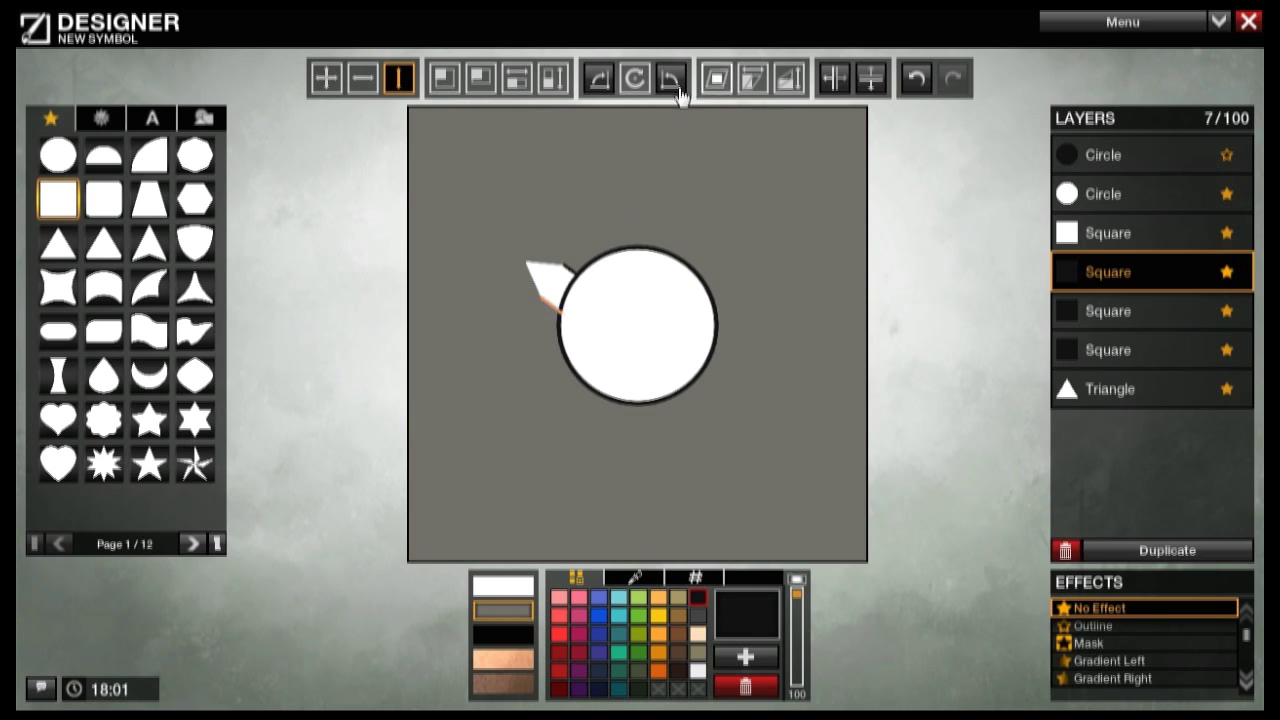
click(634, 78)
click(326, 80)
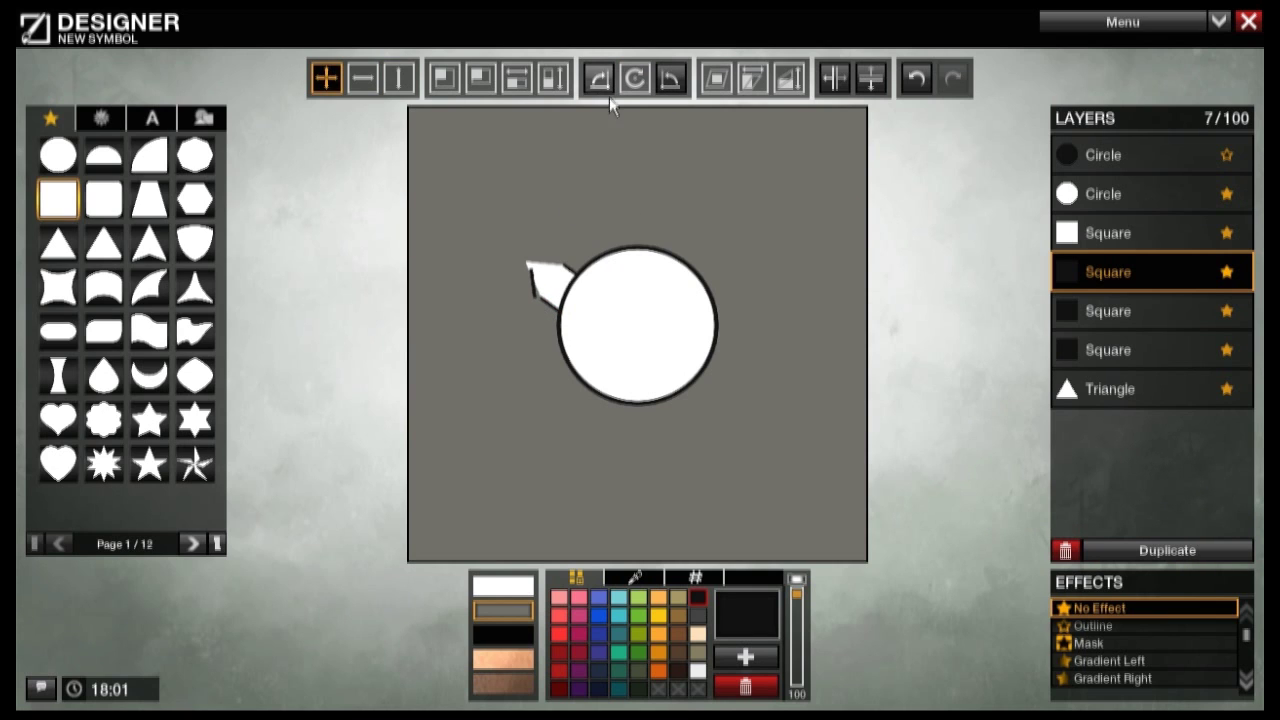
click(634, 78)
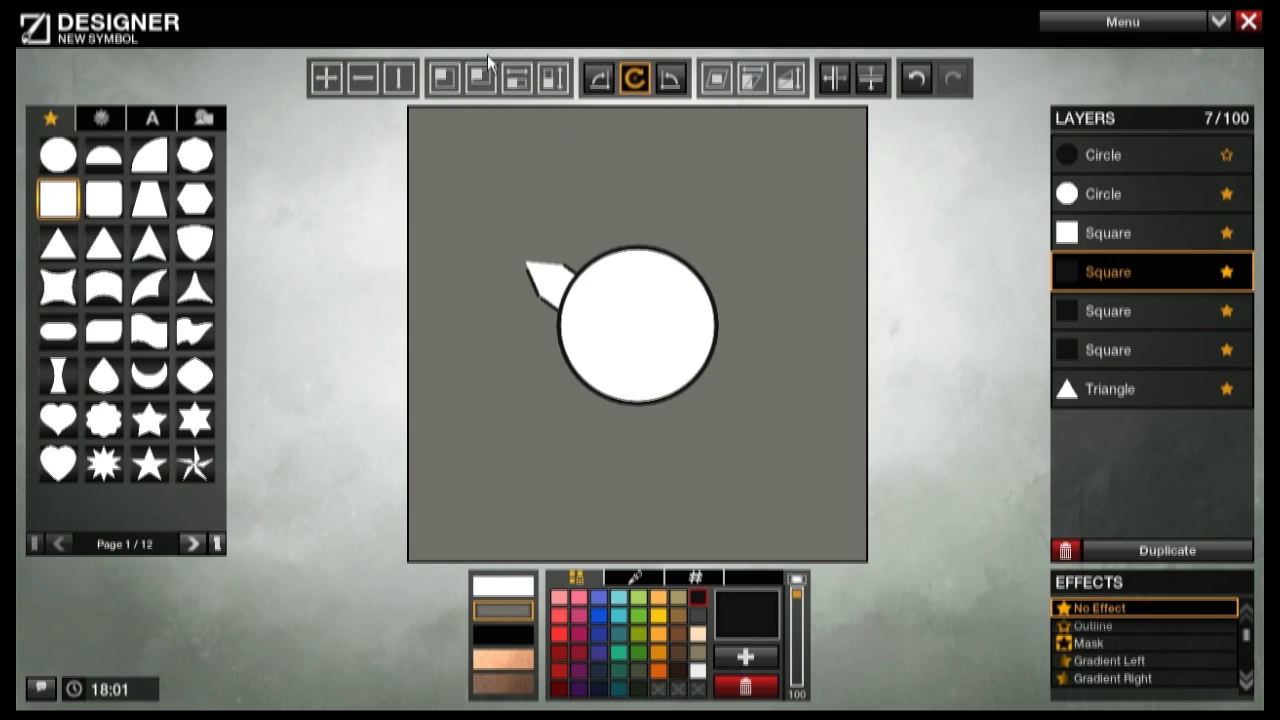
Step: Fine-tune the length, angle and position of the line so it closely borders the triangle's lower-left side
click(445, 80)
click(634, 79)
click(553, 79)
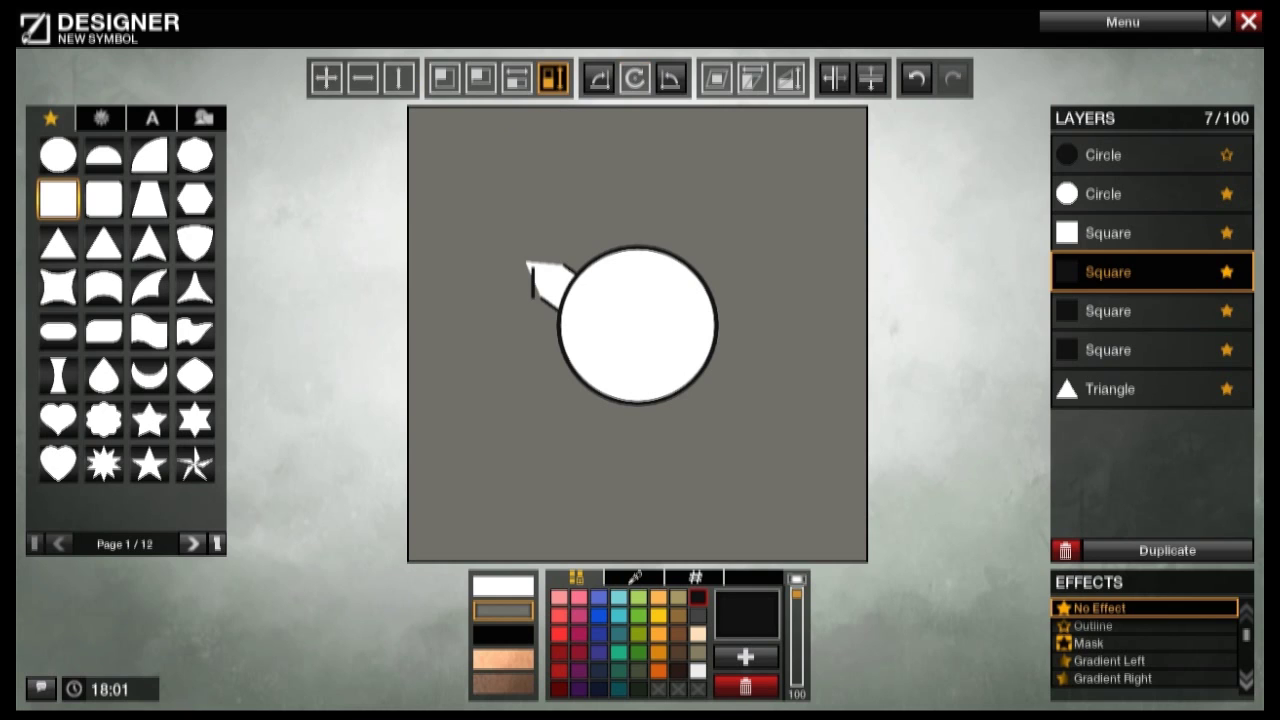
click(634, 79)
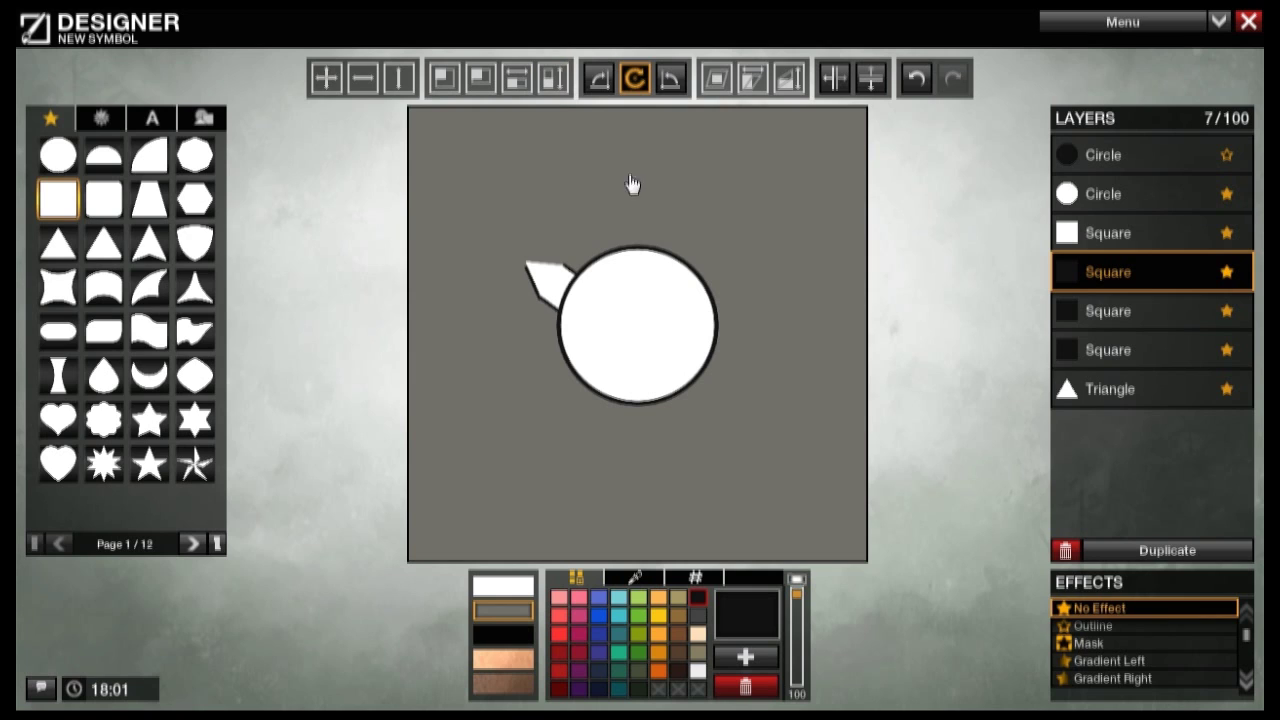
click(327, 80)
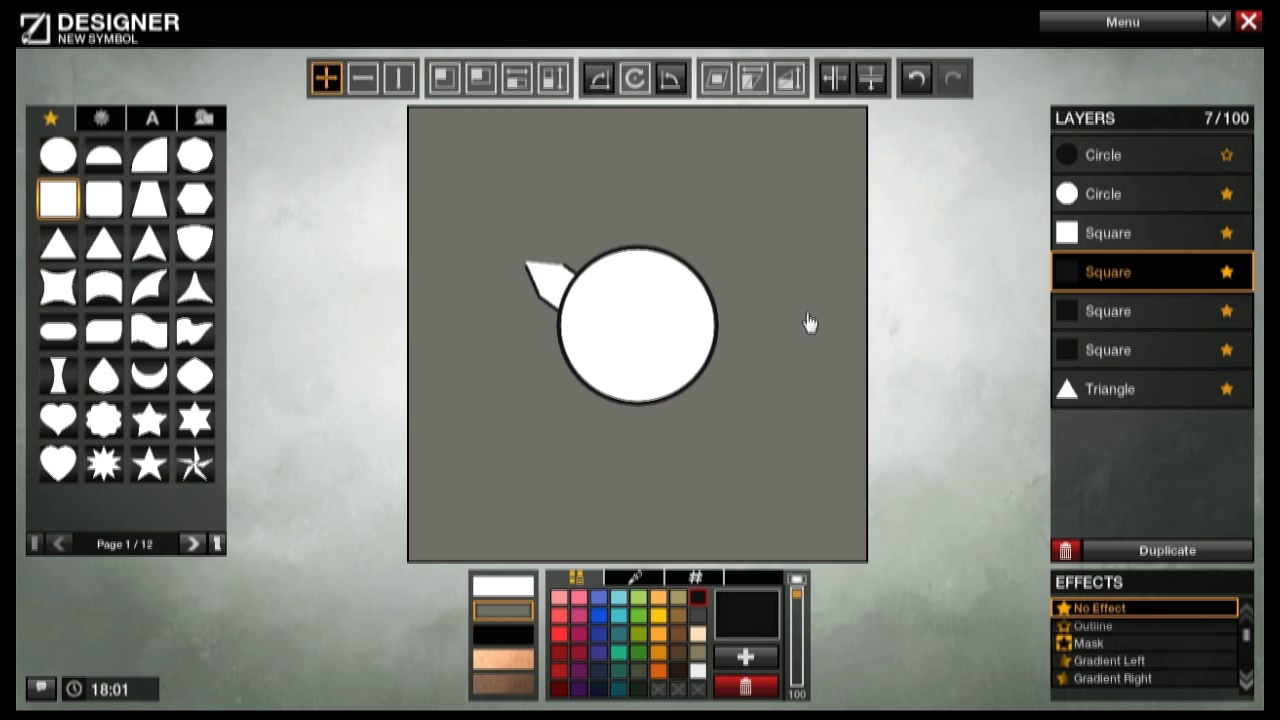
click(632, 80)
click(553, 78)
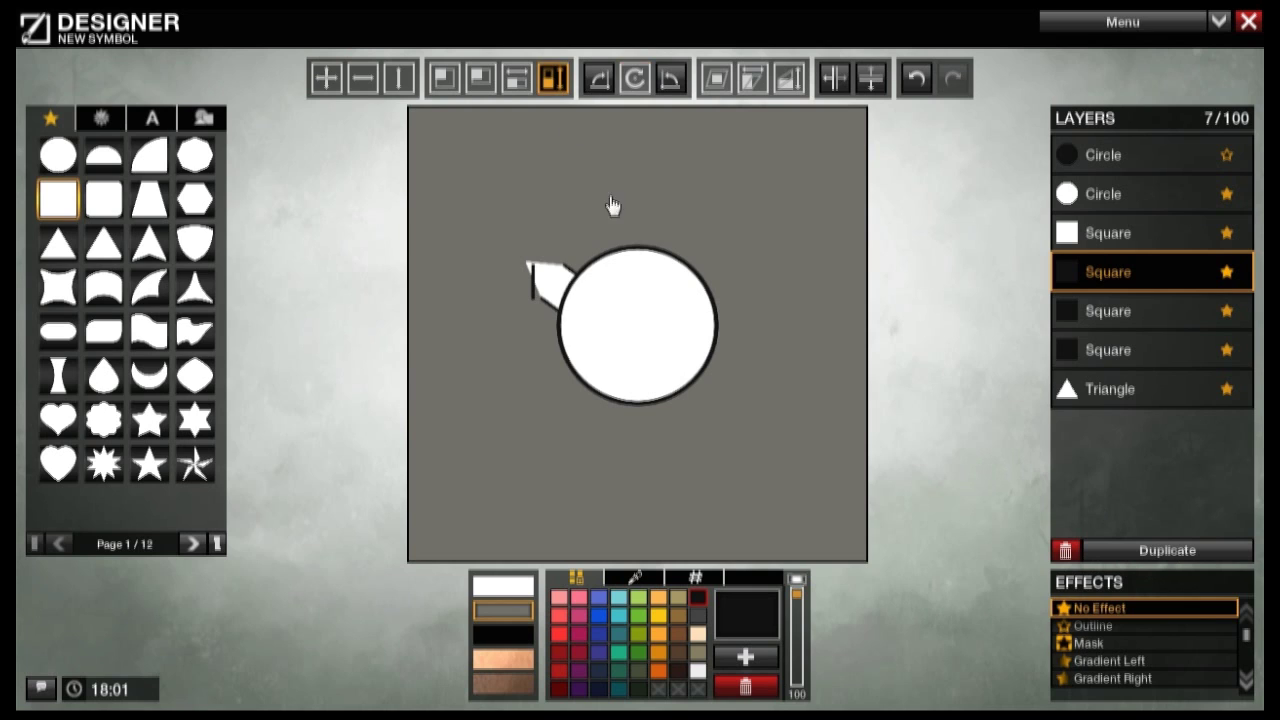
click(634, 78)
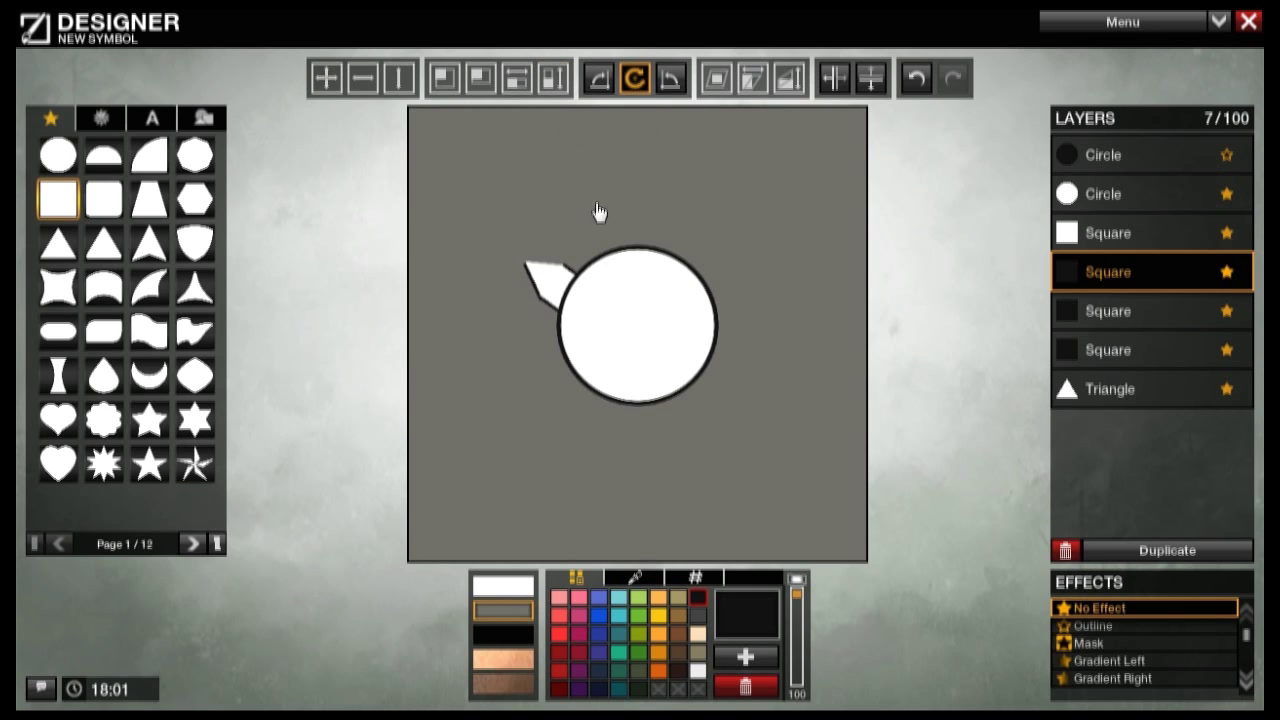
Step: Duplicate the triangle's side line, flip the copy horizontally and move it just above the triangle's tip
click(1204, 558)
click(846, 86)
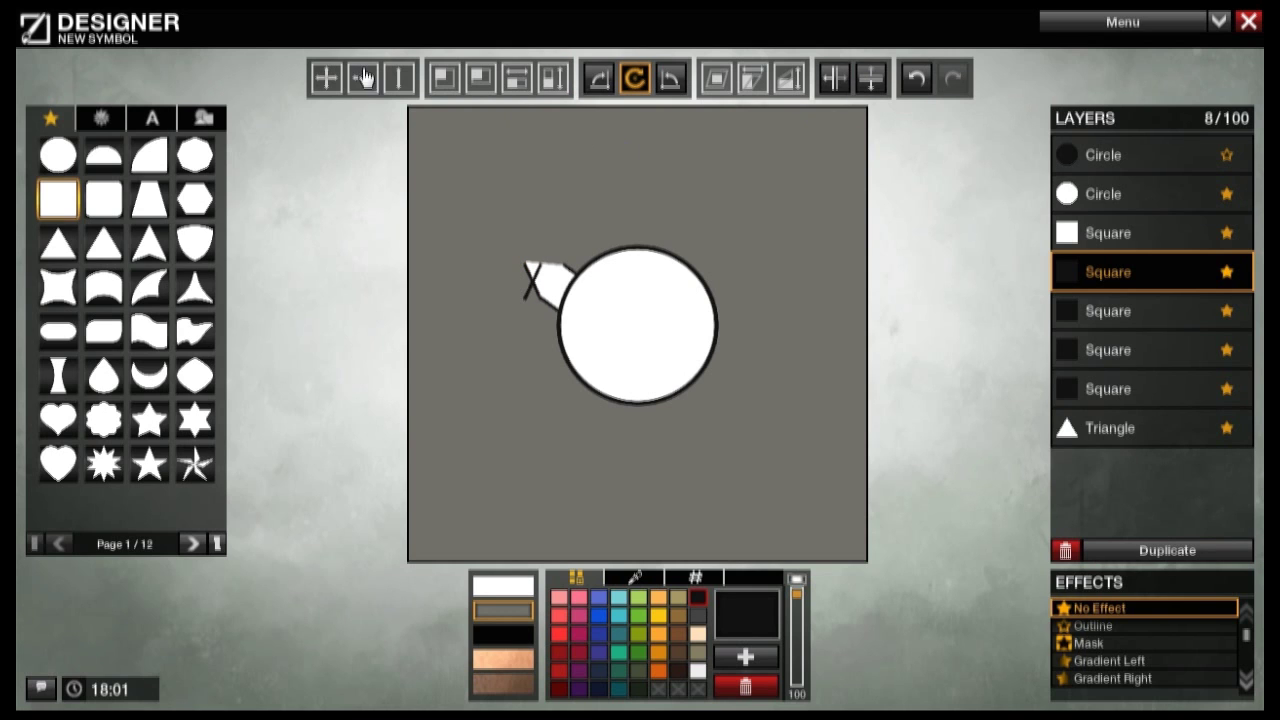
click(842, 86)
click(842, 86)
click(324, 82)
drag(532, 281, 532, 246)
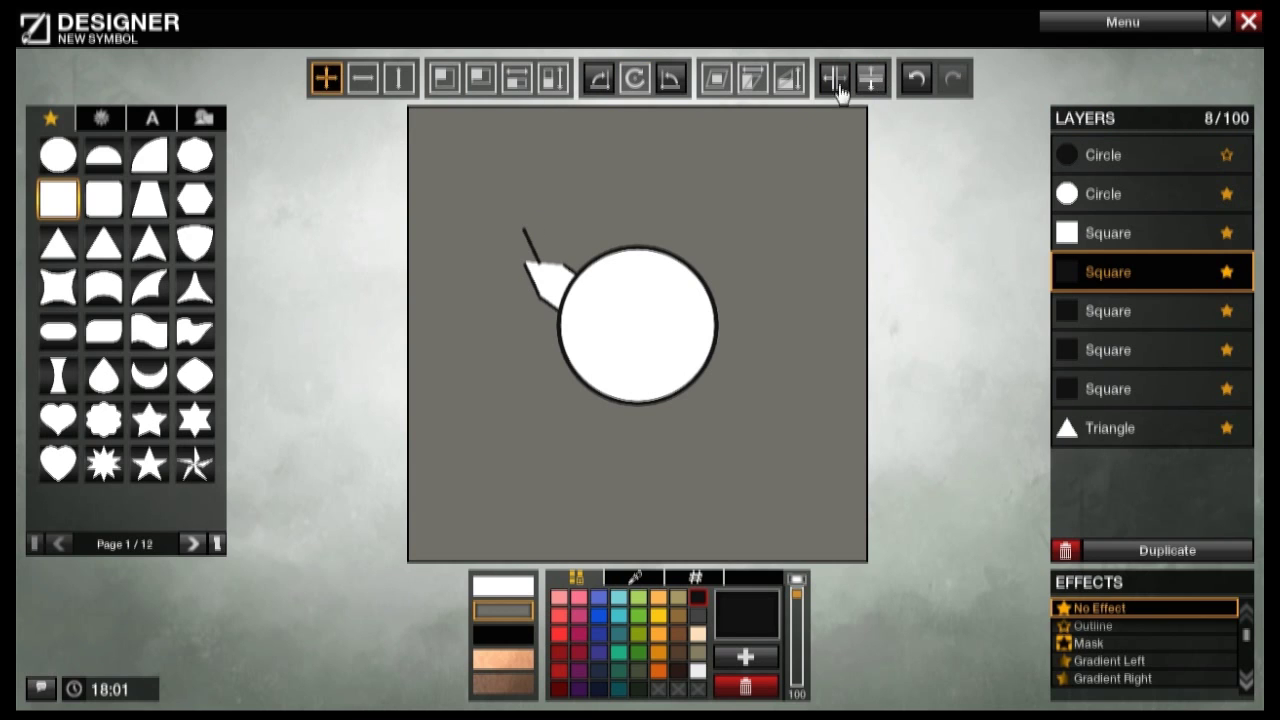
Step: Rotate the flipped line nearly horizontal and fit it along the triangle's upper side to close the spike's outline
click(634, 80)
mouse_move(543, 260)
mouse_down()
mouse_move(551, 248)
mouse_move(531, 261)
mouse_move(551, 260)
mouse_up()
click(329, 78)
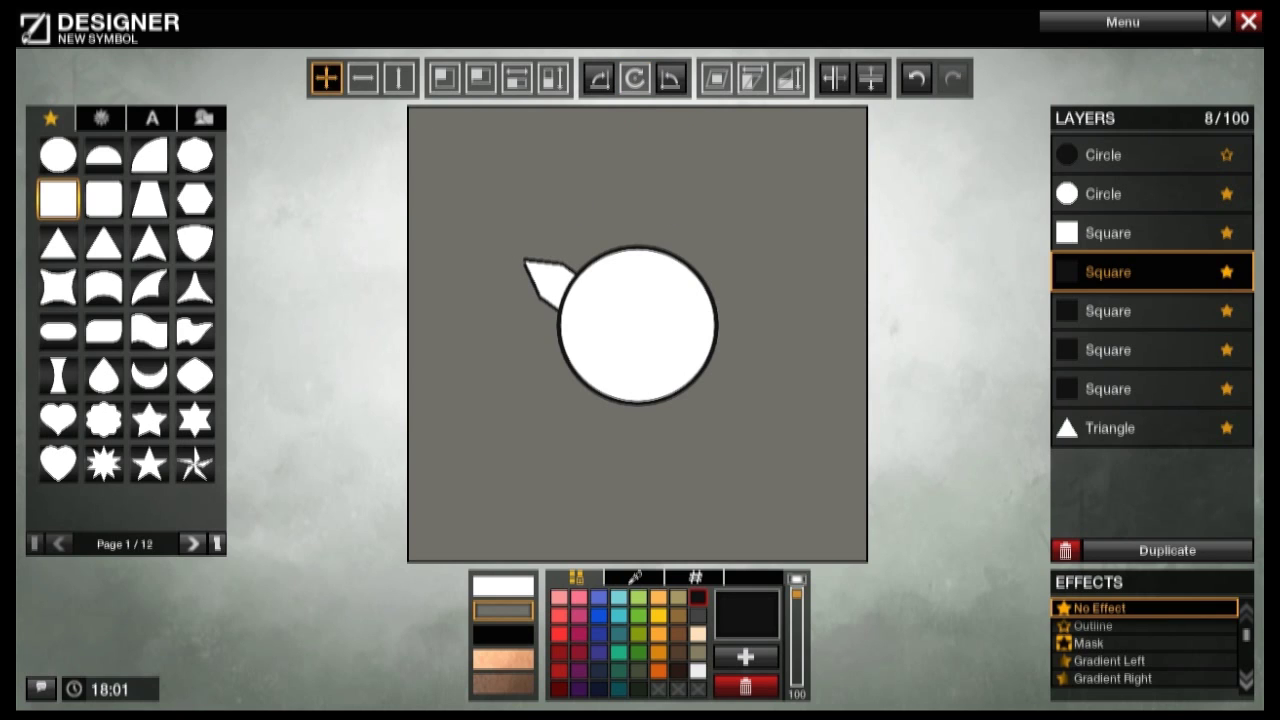
click(634, 82)
key(Left)
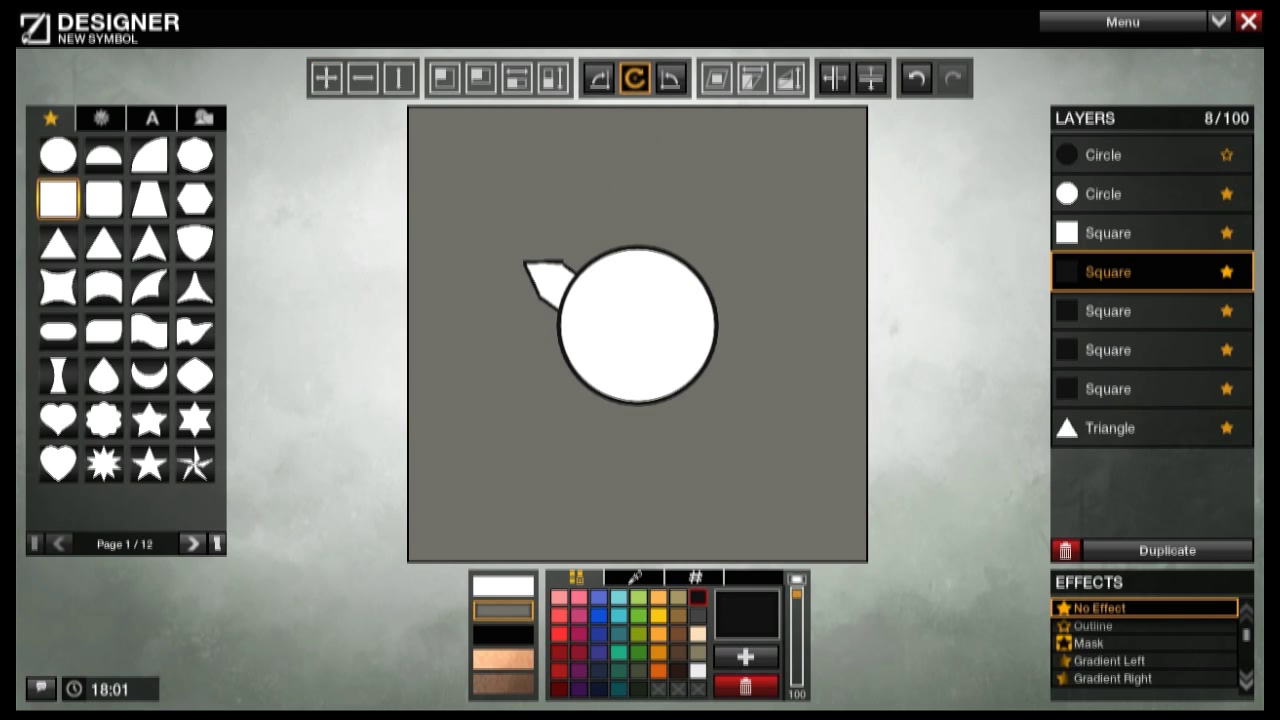
click(328, 84)
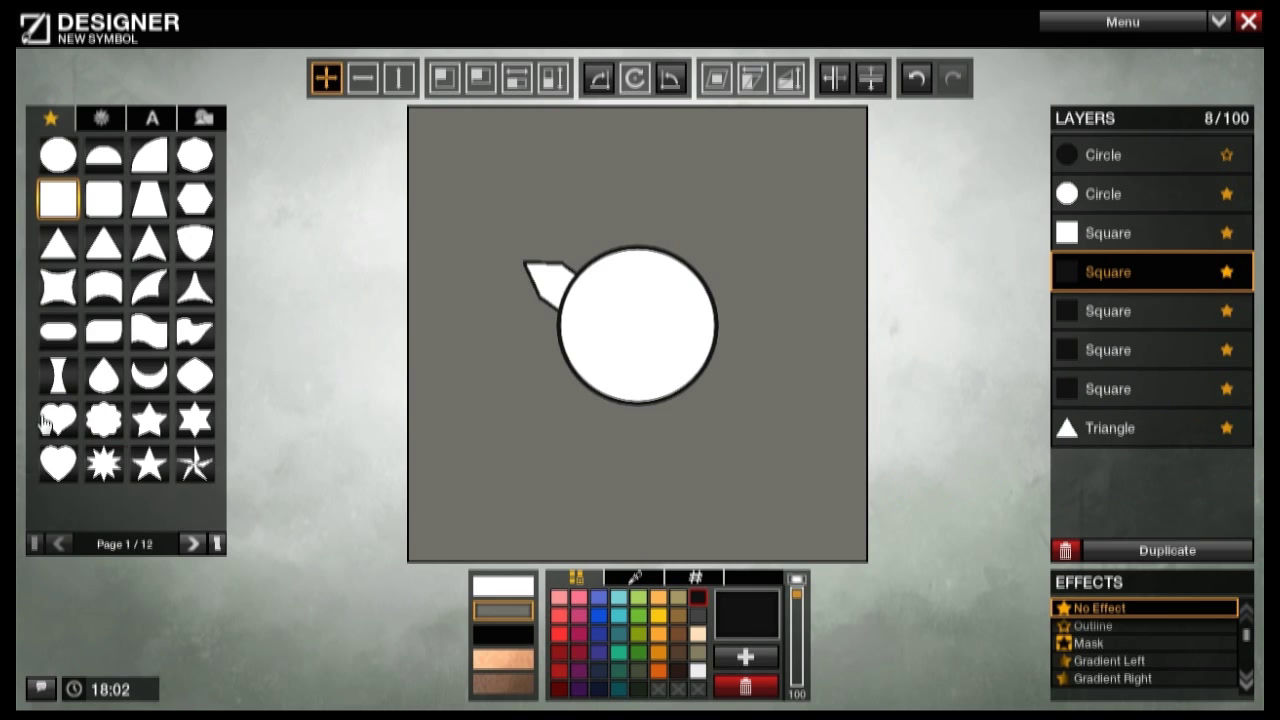
Step: Browse the first six pages of the shape library for a shape to add to the spike
click(191, 543)
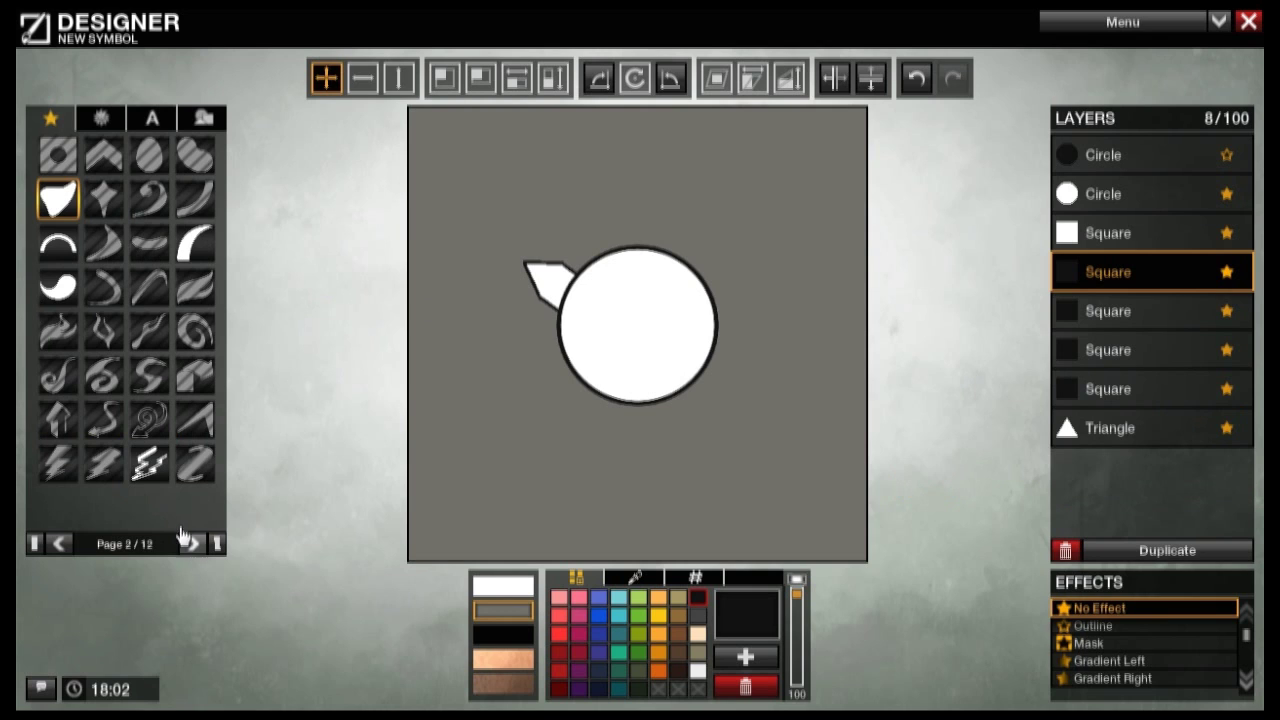
click(194, 243)
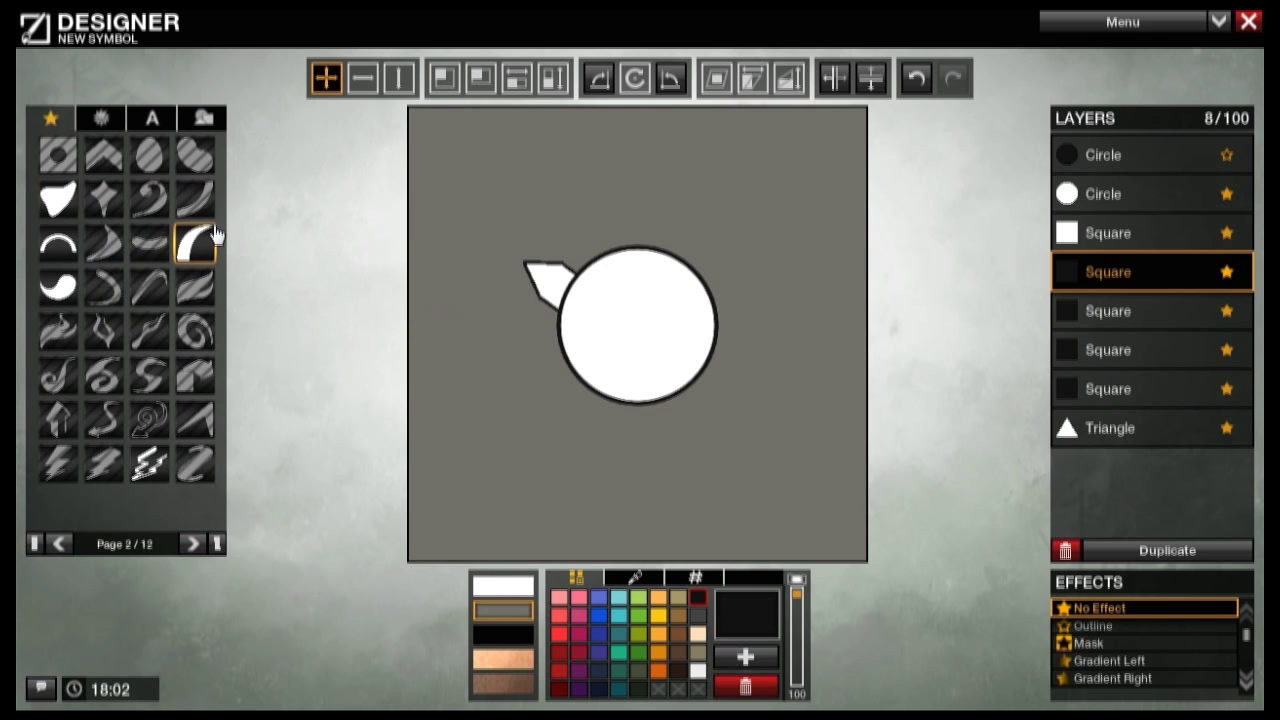
click(192, 546)
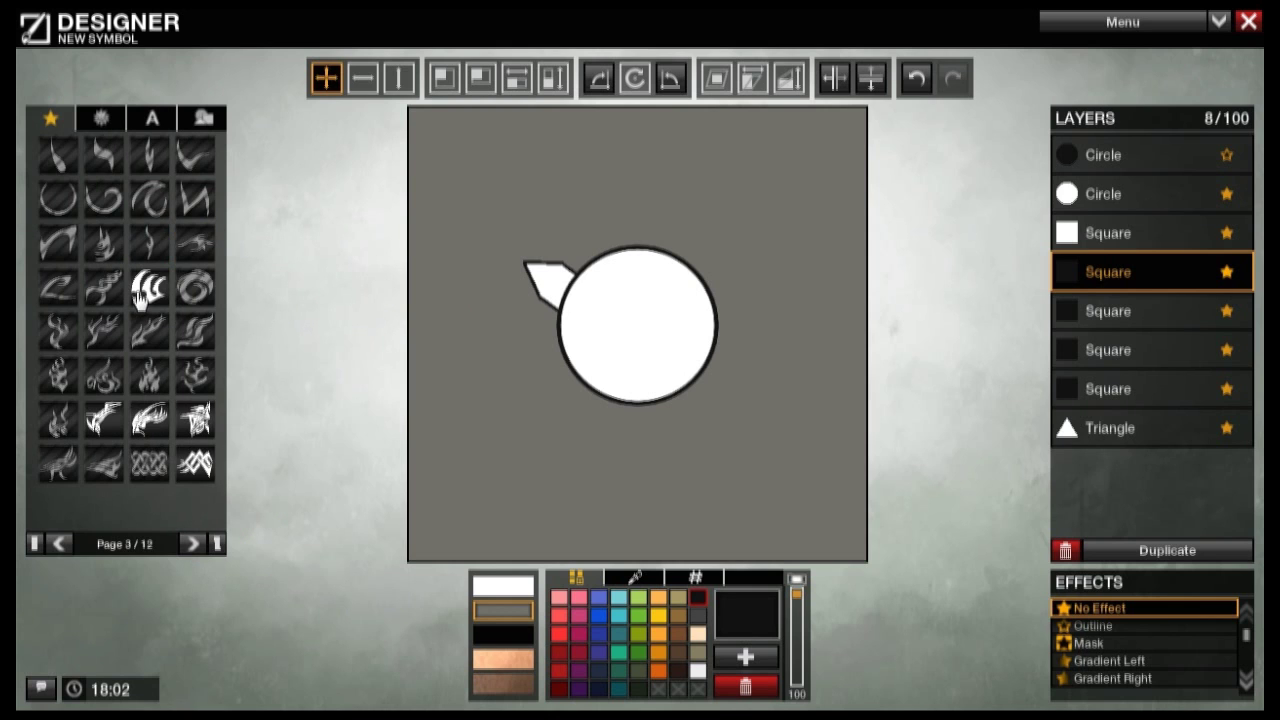
click(191, 547)
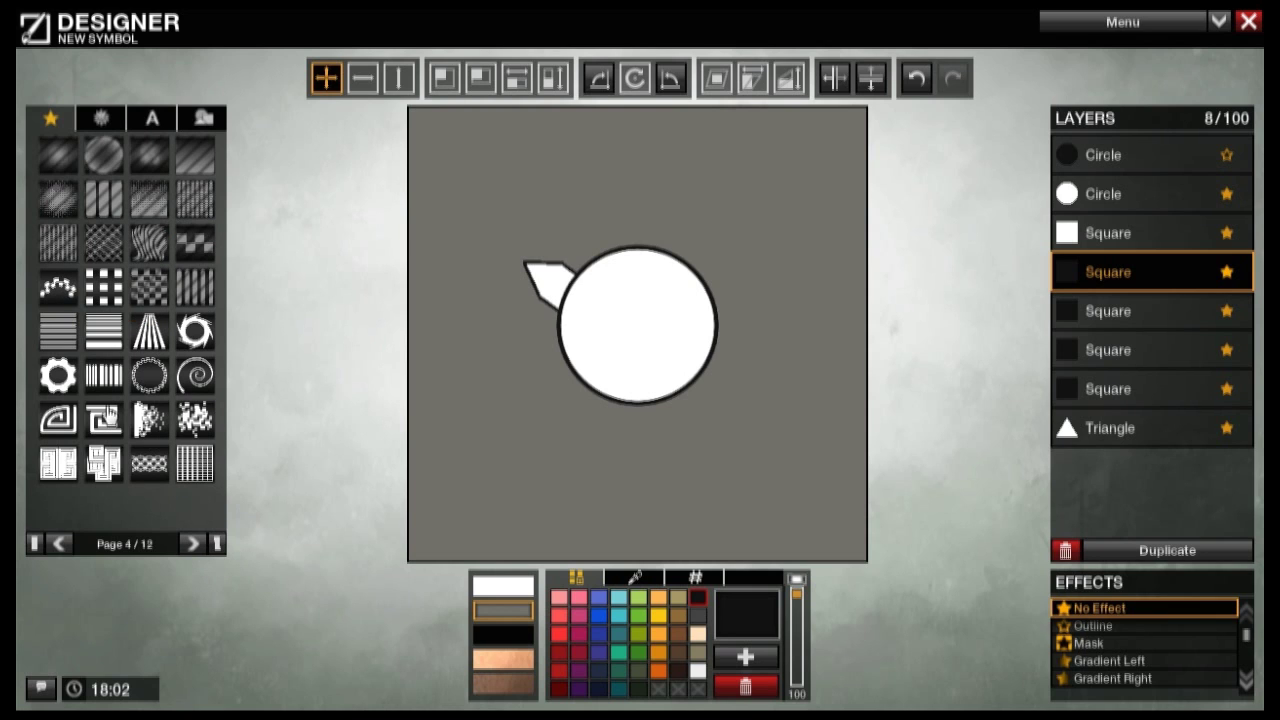
click(192, 543)
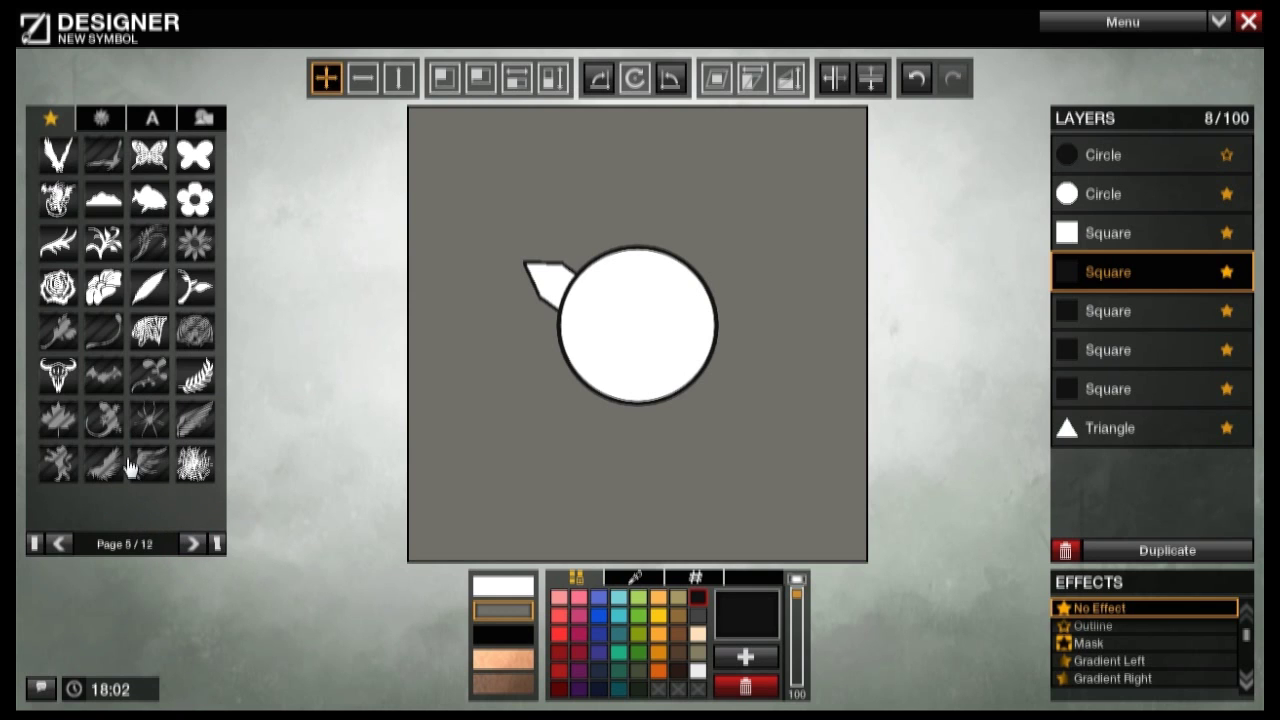
click(192, 543)
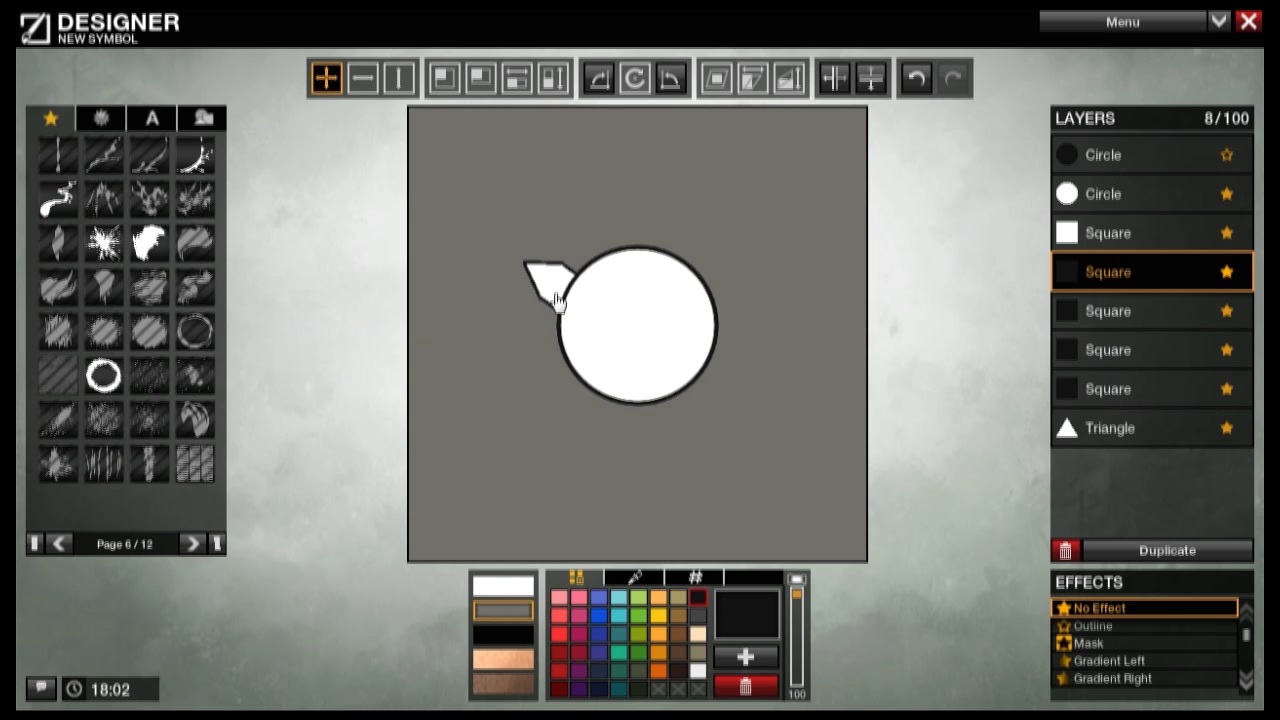
click(58, 543)
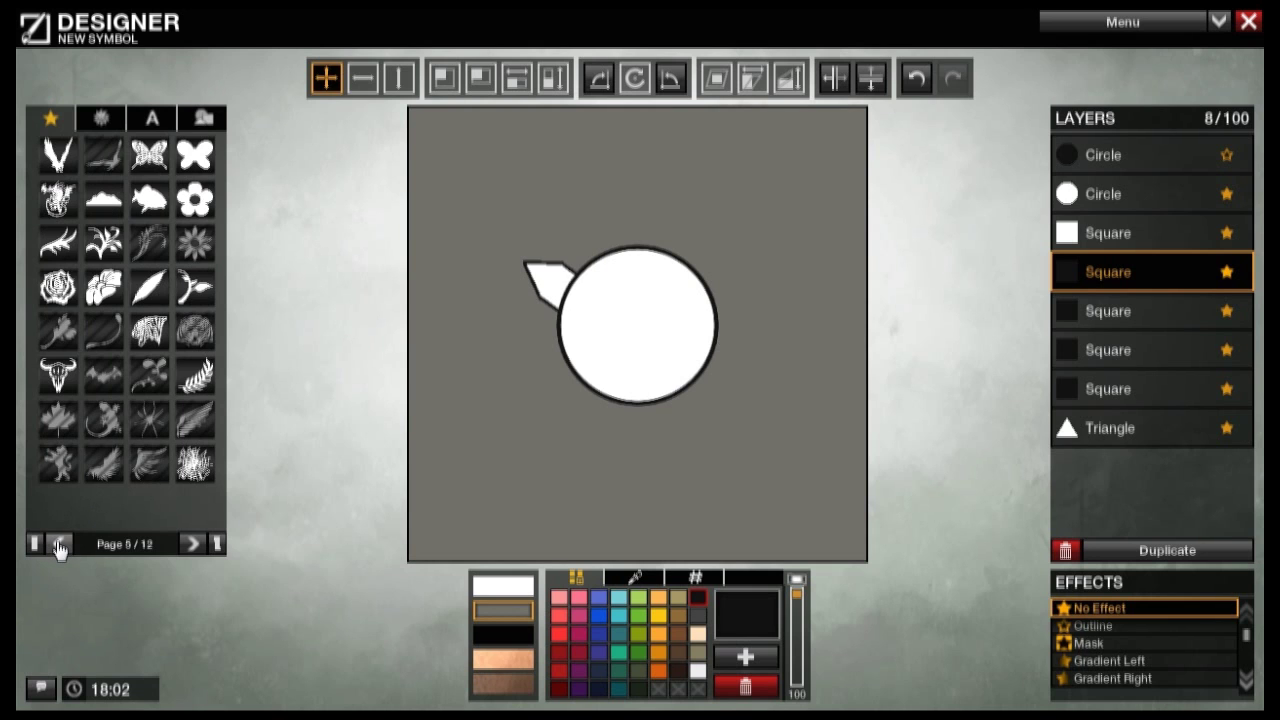
Step: Check which layers form the spike, and look through the remaining shape library pages for a suitable shape
click(1137, 431)
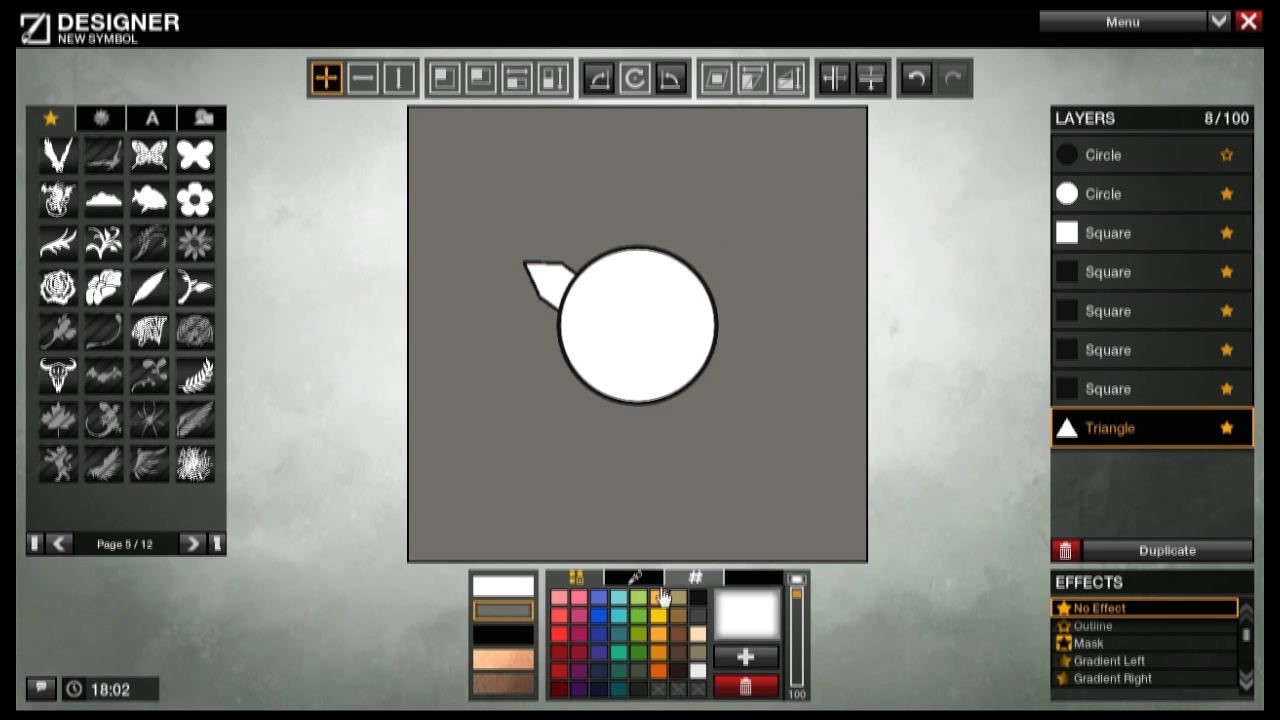
click(1085, 389)
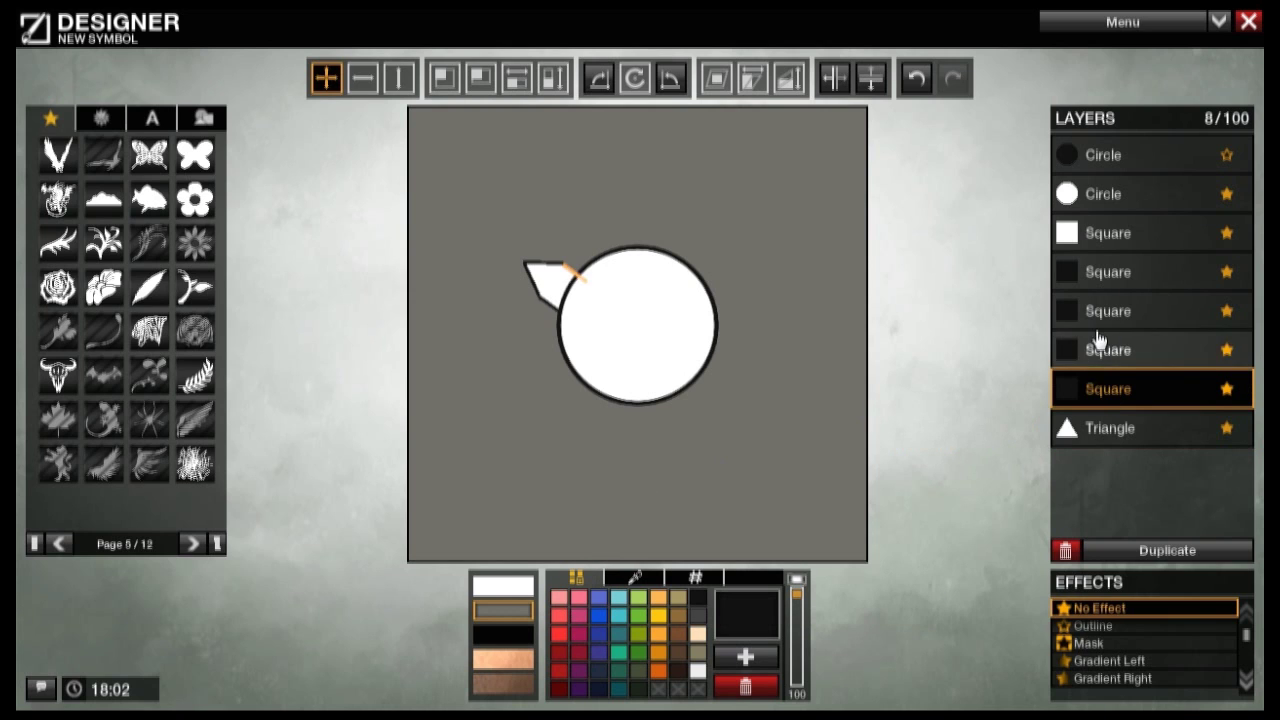
click(1094, 345)
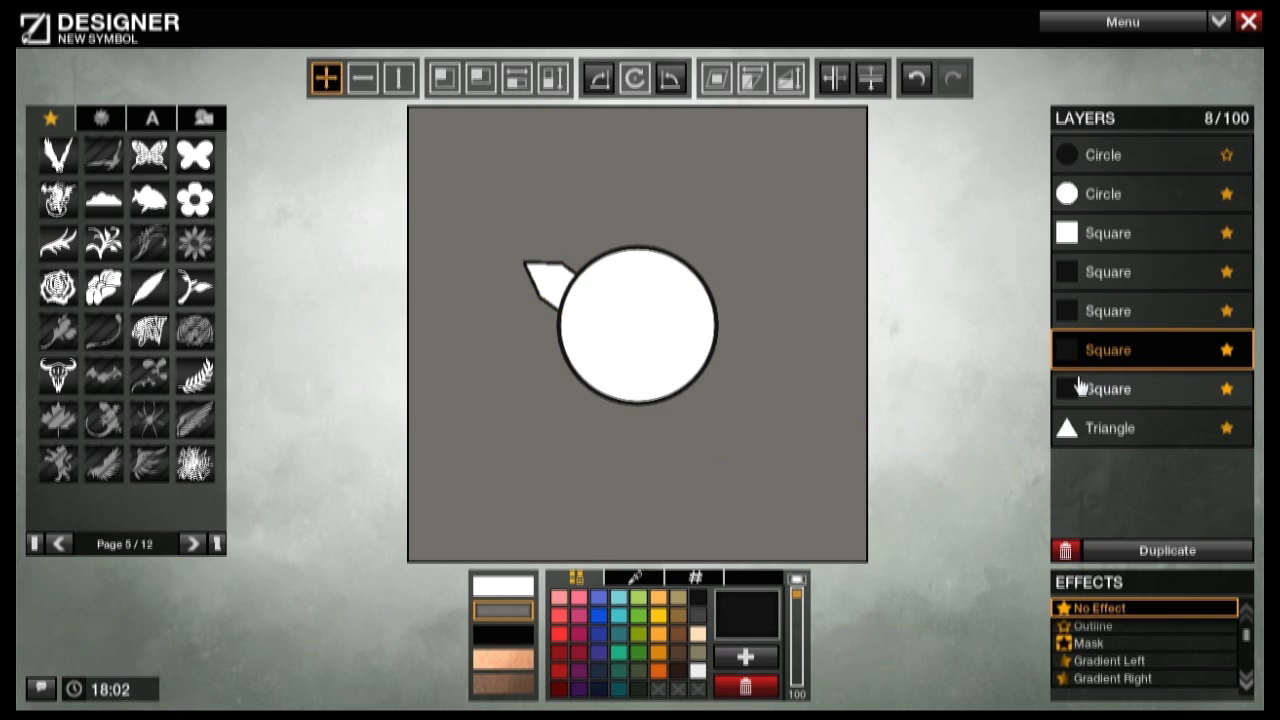
click(191, 543)
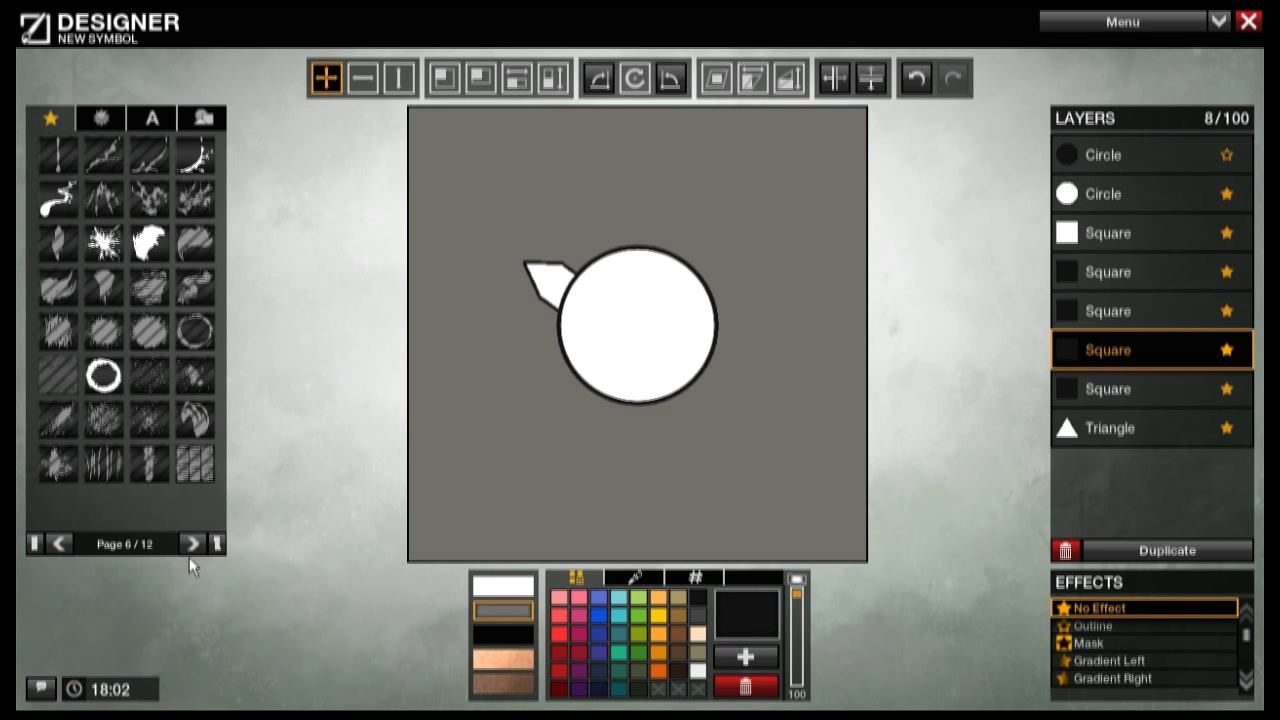
click(191, 543)
click(191, 543)
click(191, 543)
click(191, 543)
click(189, 556)
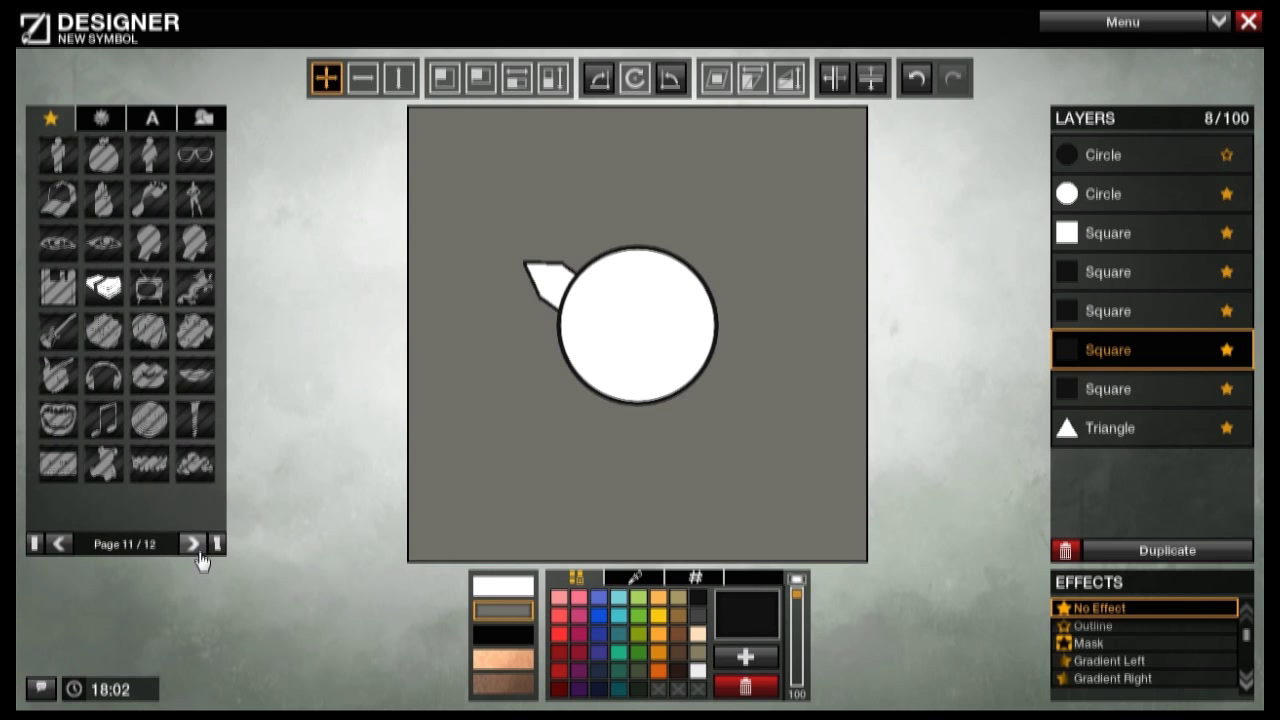
click(197, 548)
double_click(58, 543)
click(58, 543)
double_click(58, 543)
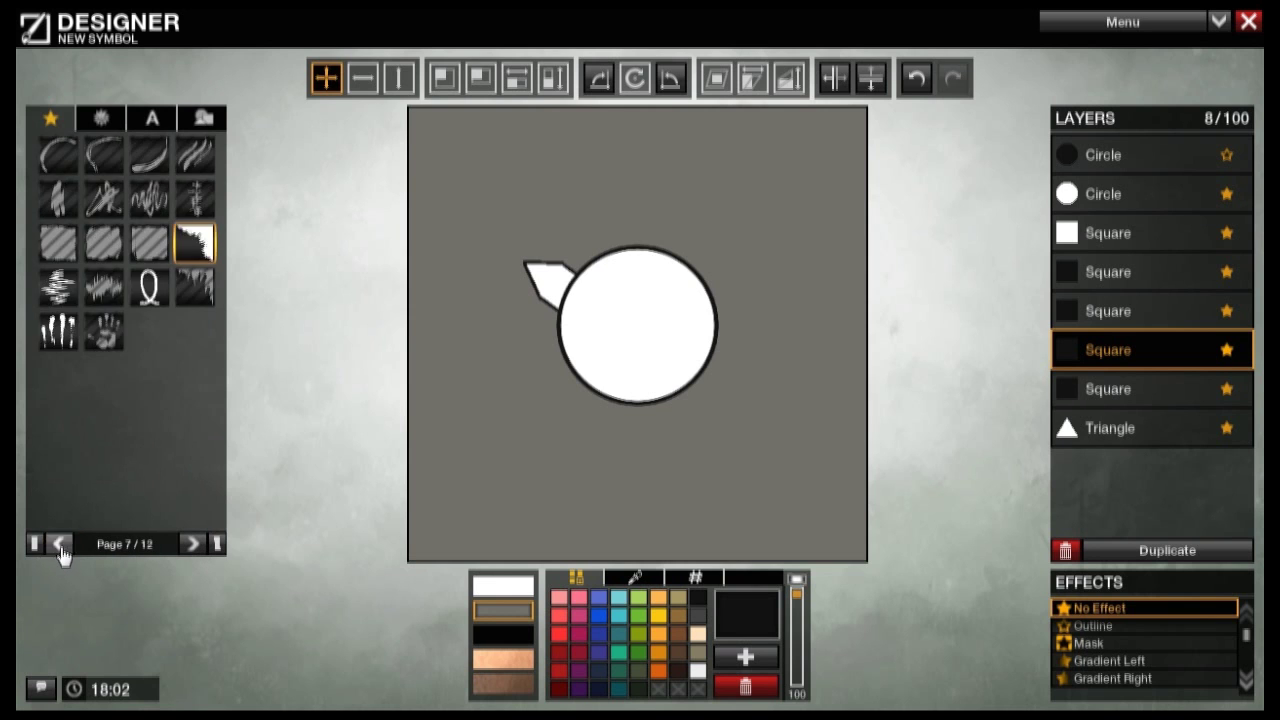
double_click(58, 543)
double_click(58, 543)
double_click(59, 543)
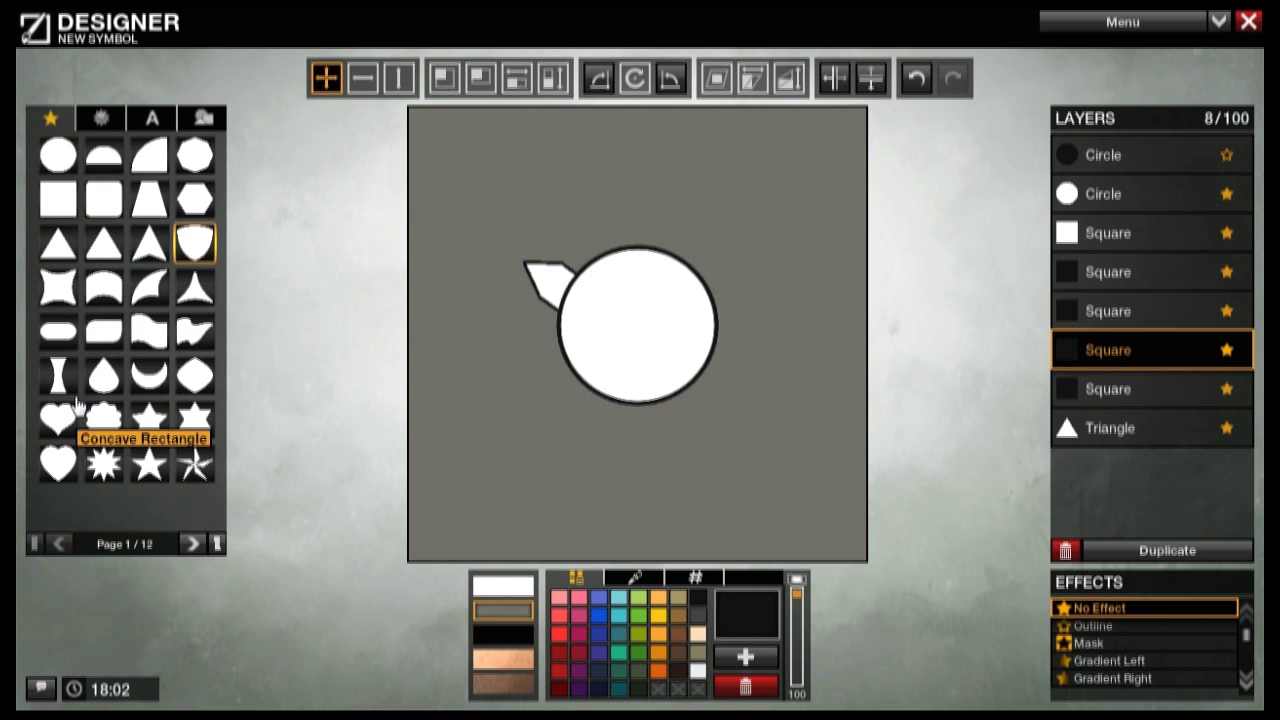
Step: Add a Claw shape from the second library page, shrink it to a small mark and place it lower-left of the circle
click(191, 543)
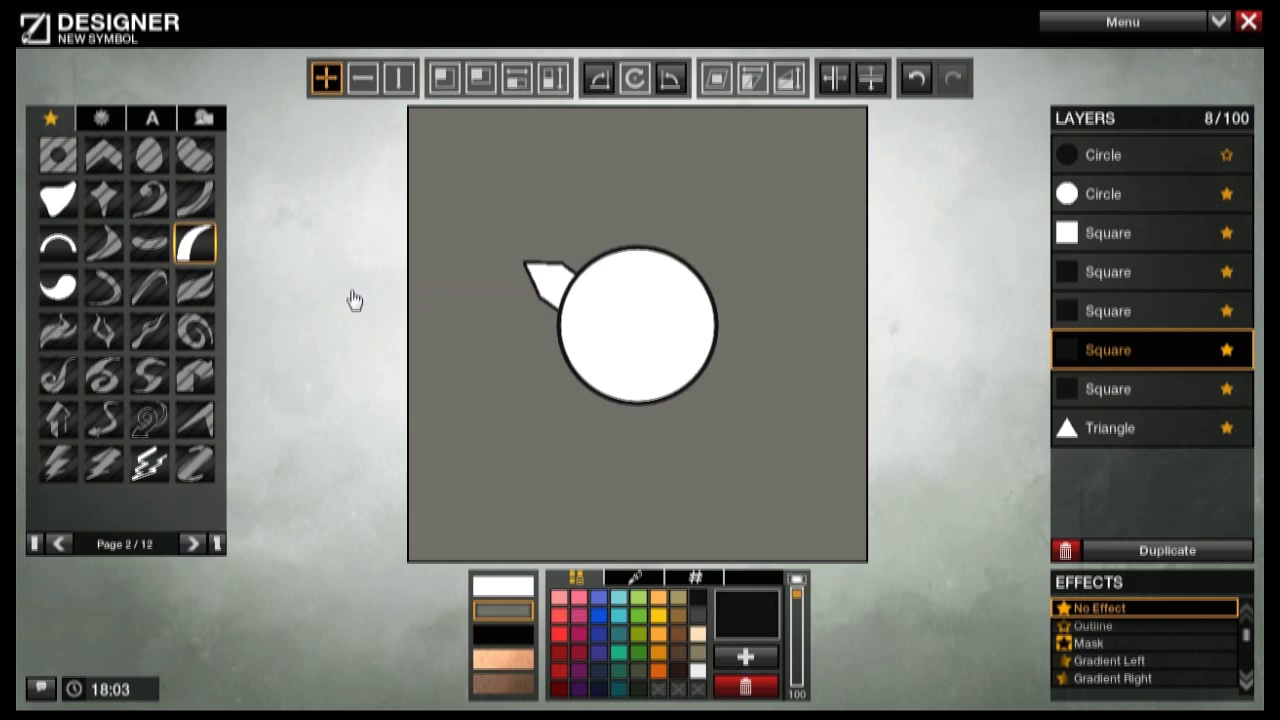
drag(194, 243, 560, 282)
click(444, 78)
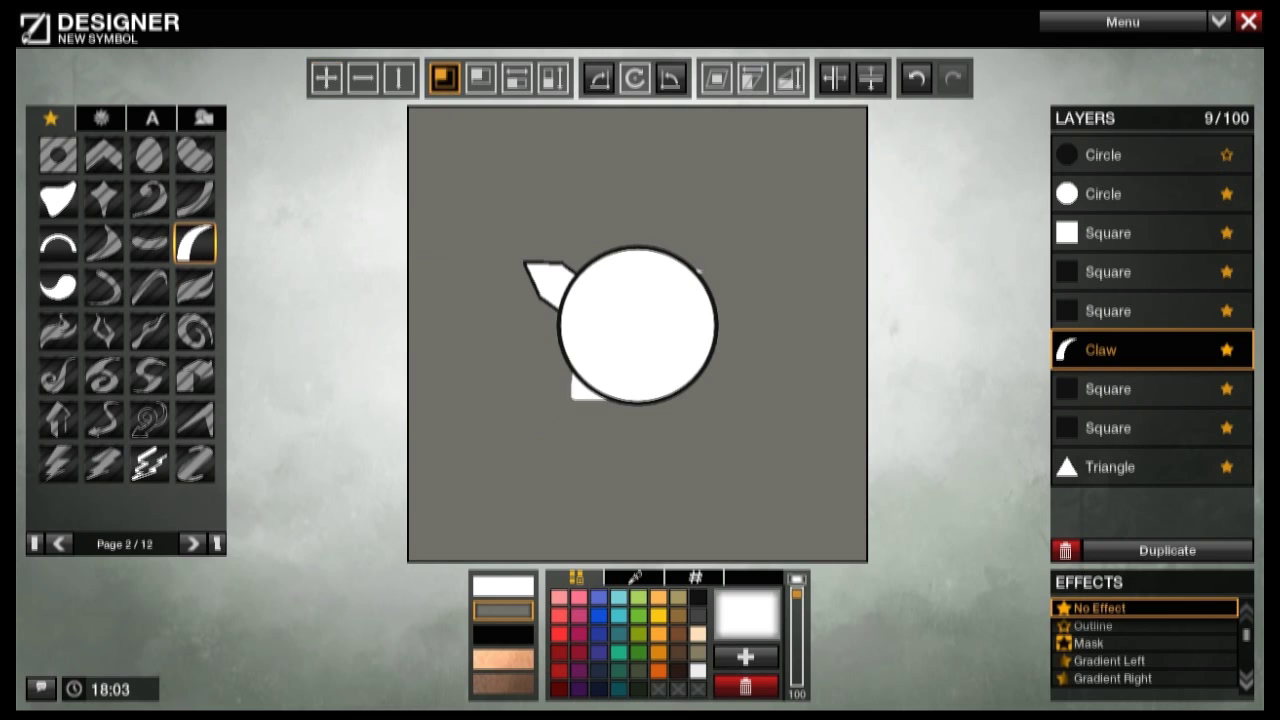
click(325, 83)
drag(716, 280, 594, 355)
click(446, 82)
drag(570, 233, 500, 300)
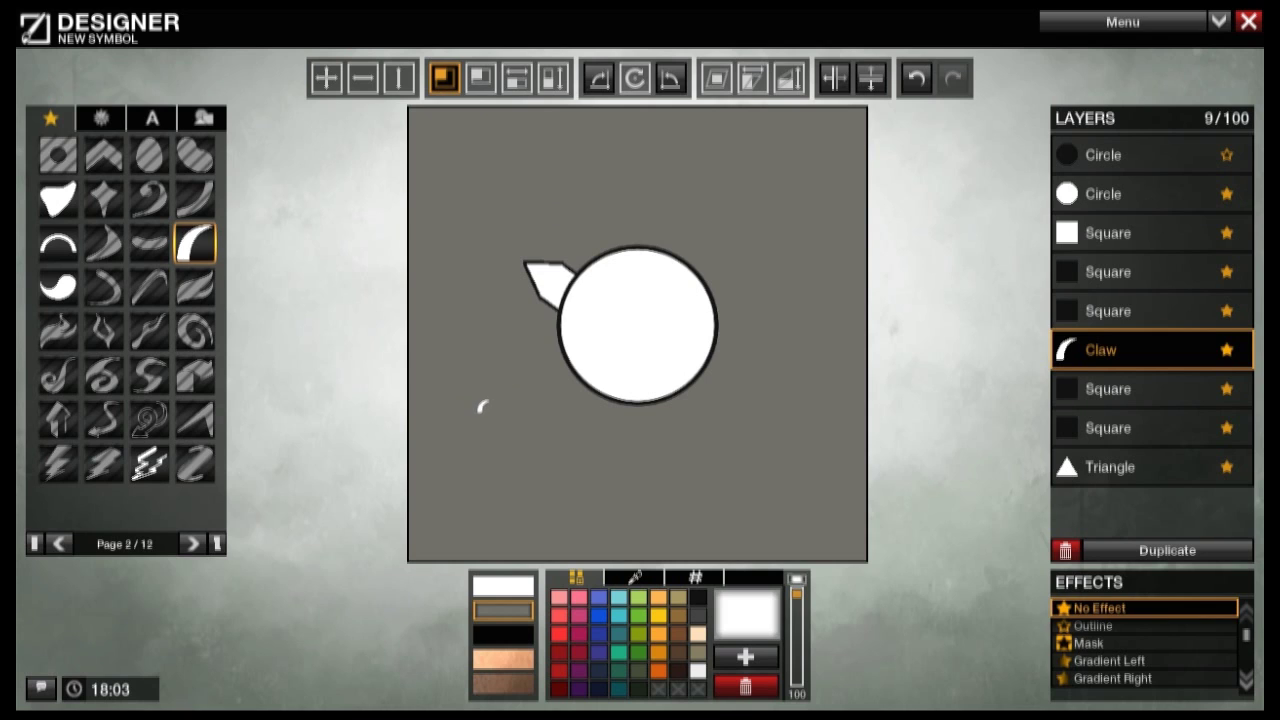
Step: Reshape the small claw into a tall, thin curve, flipped horizontally and rotated to a diagonal
click(634, 79)
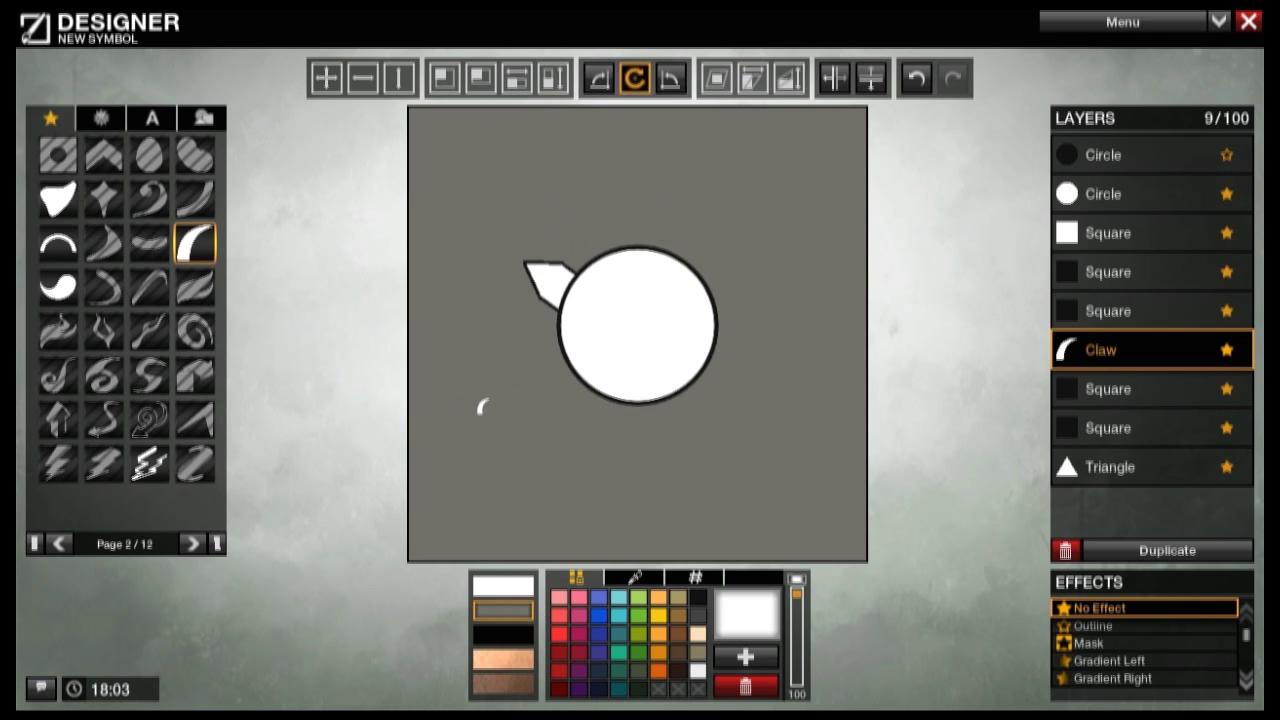
click(553, 78)
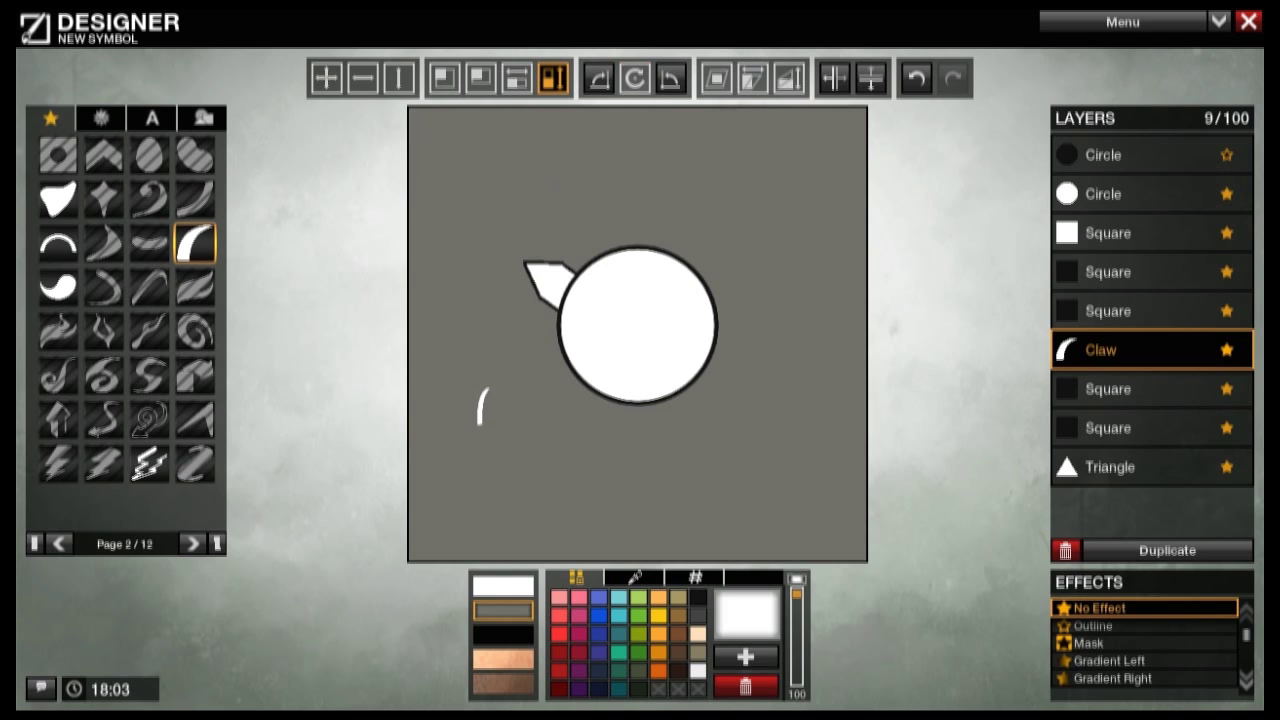
click(517, 78)
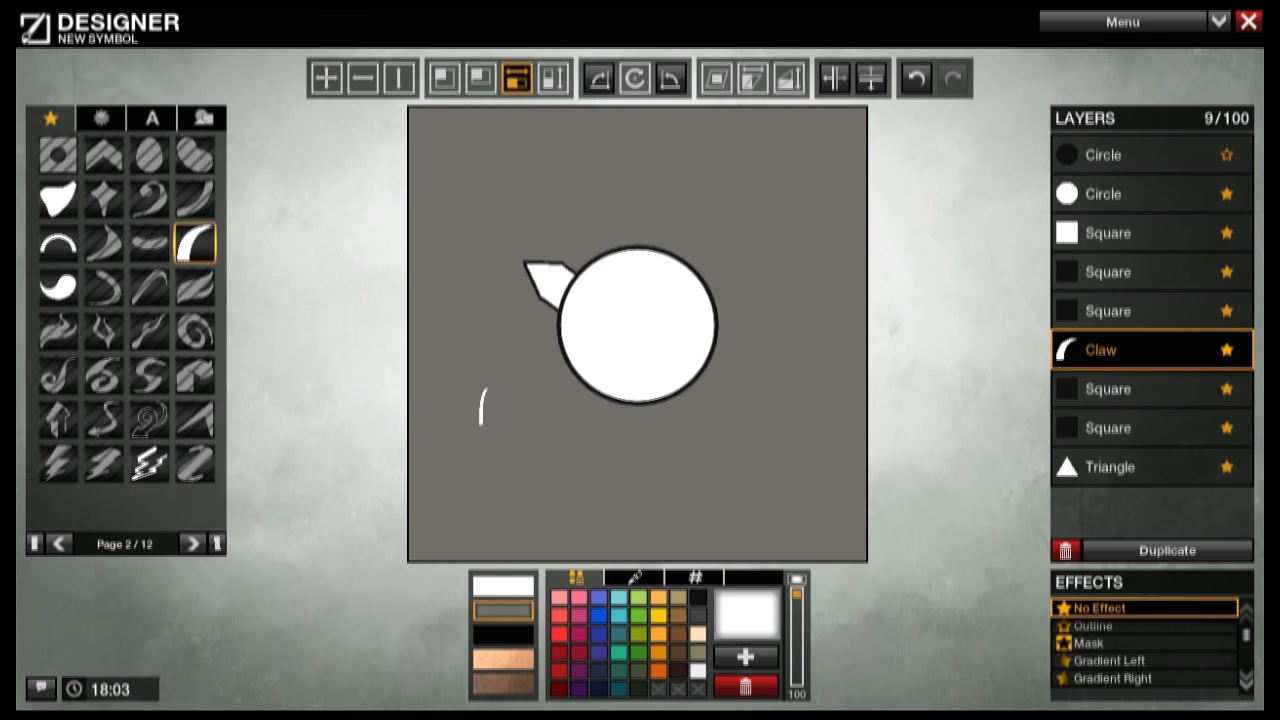
click(833, 76)
click(634, 78)
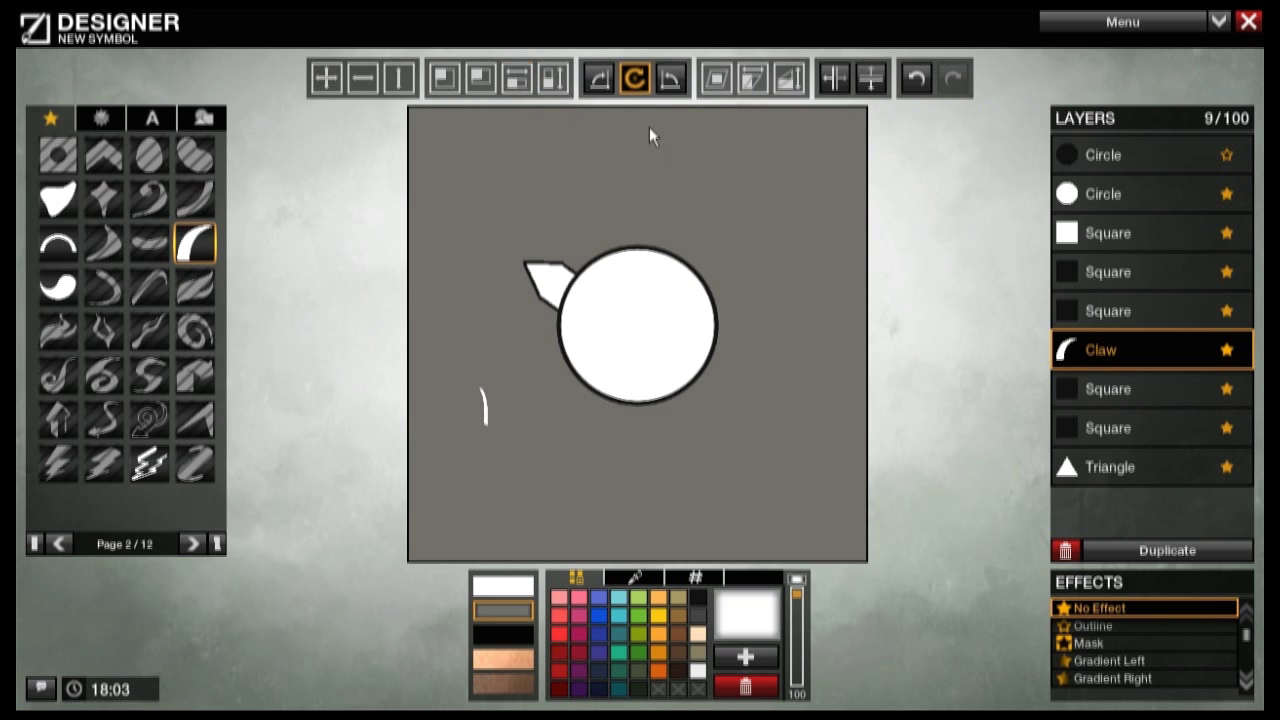
Step: Bring the claw to the top of the layer stack beside the spike and colour it black
click(326, 78)
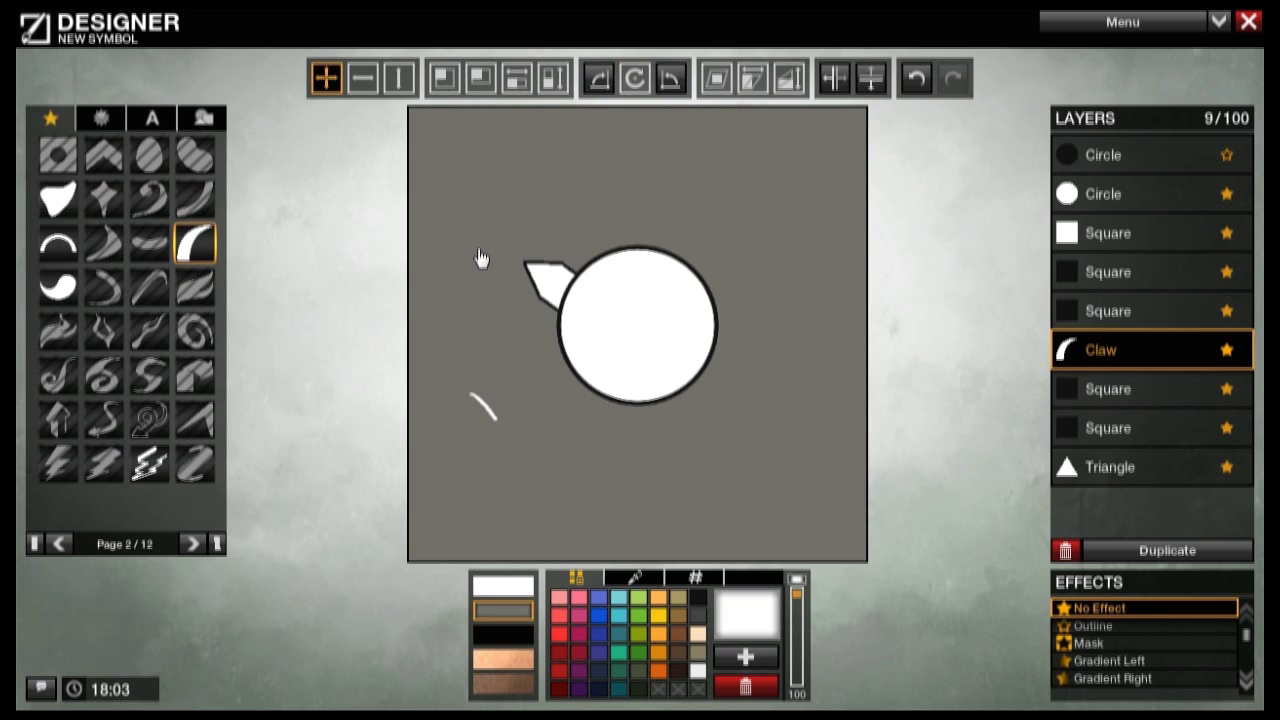
drag(482, 405, 585, 315)
drag(1080, 358, 1148, 152)
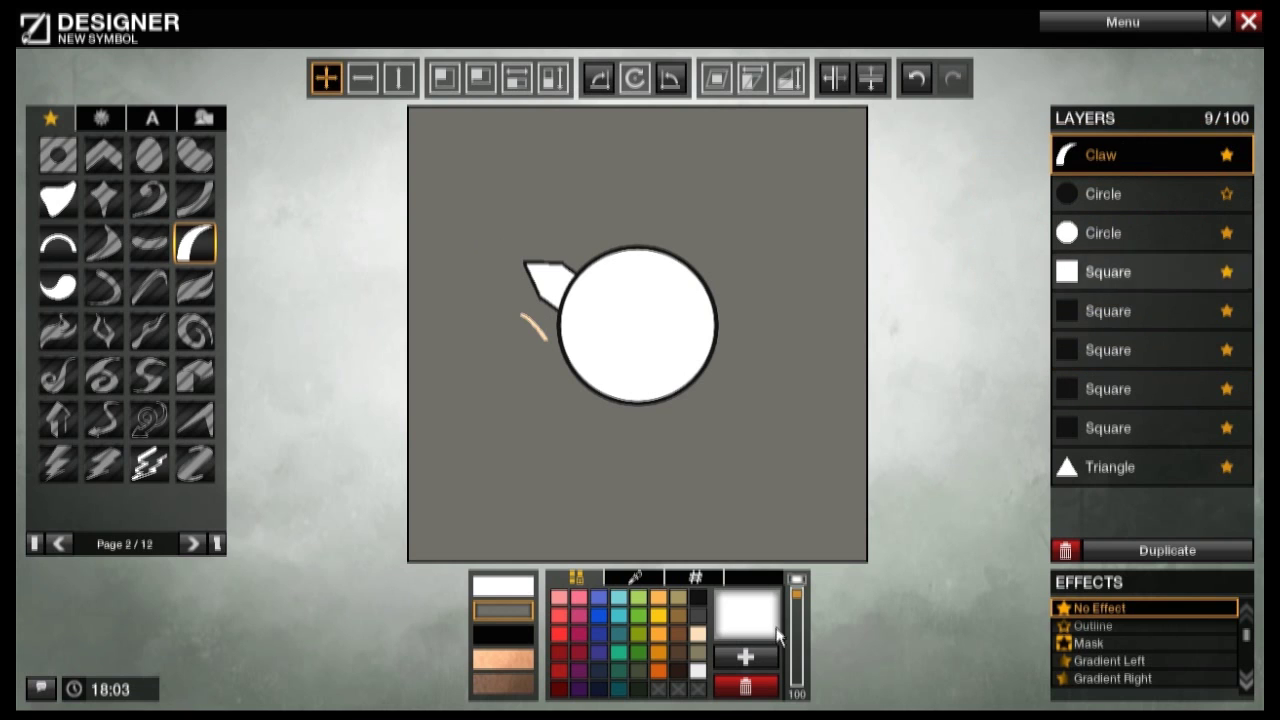
click(697, 597)
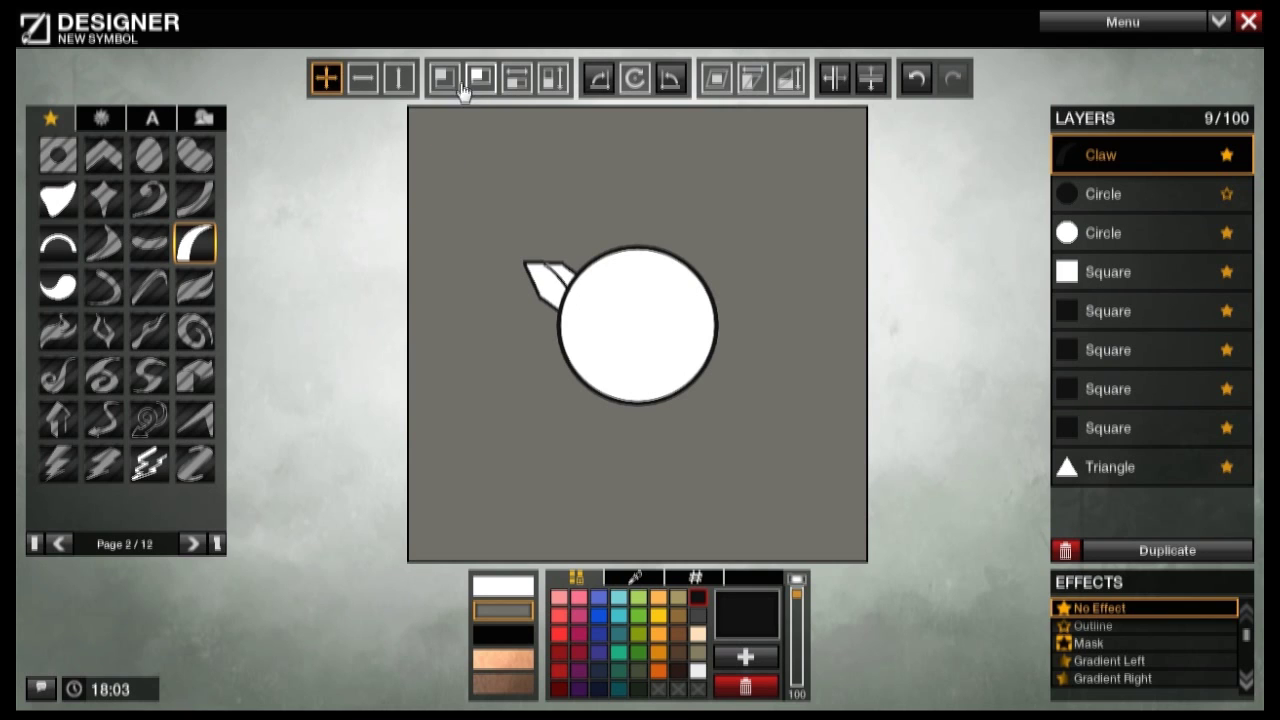
drag(578, 190, 526, 232)
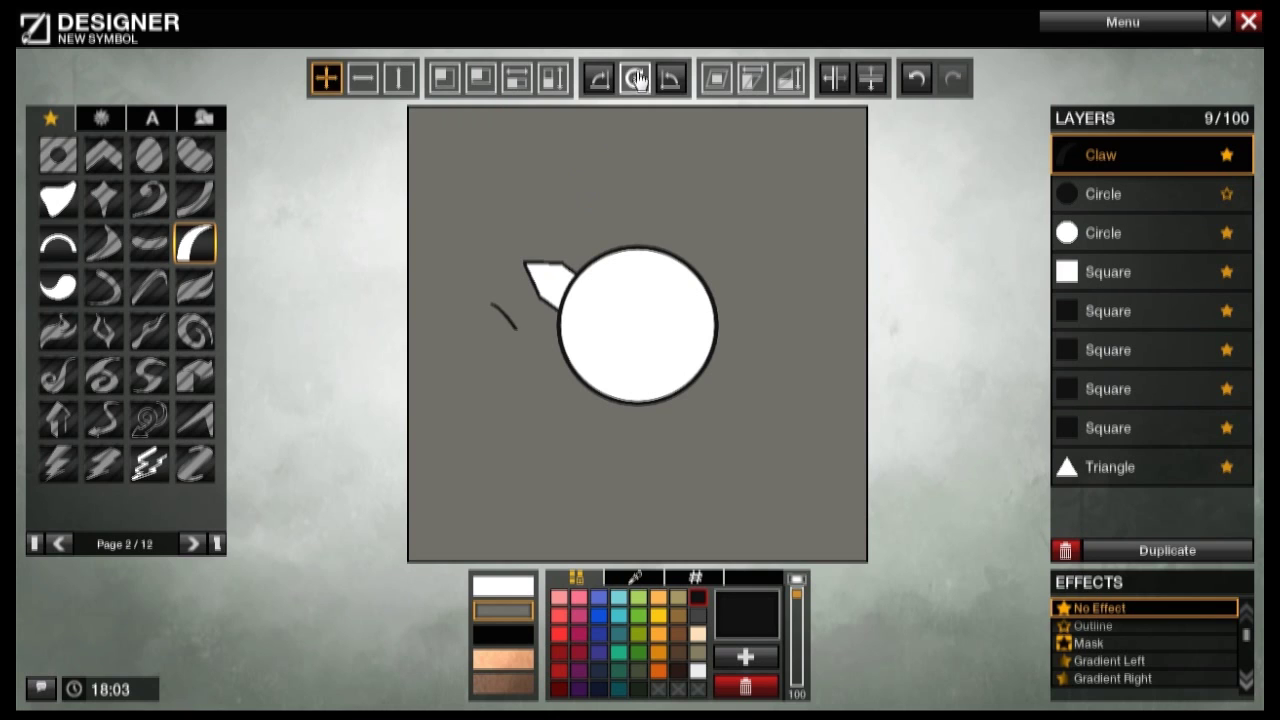
Step: Shorten and rotate the black claw, and fit it inside the spike as a curved centre line
click(637, 80)
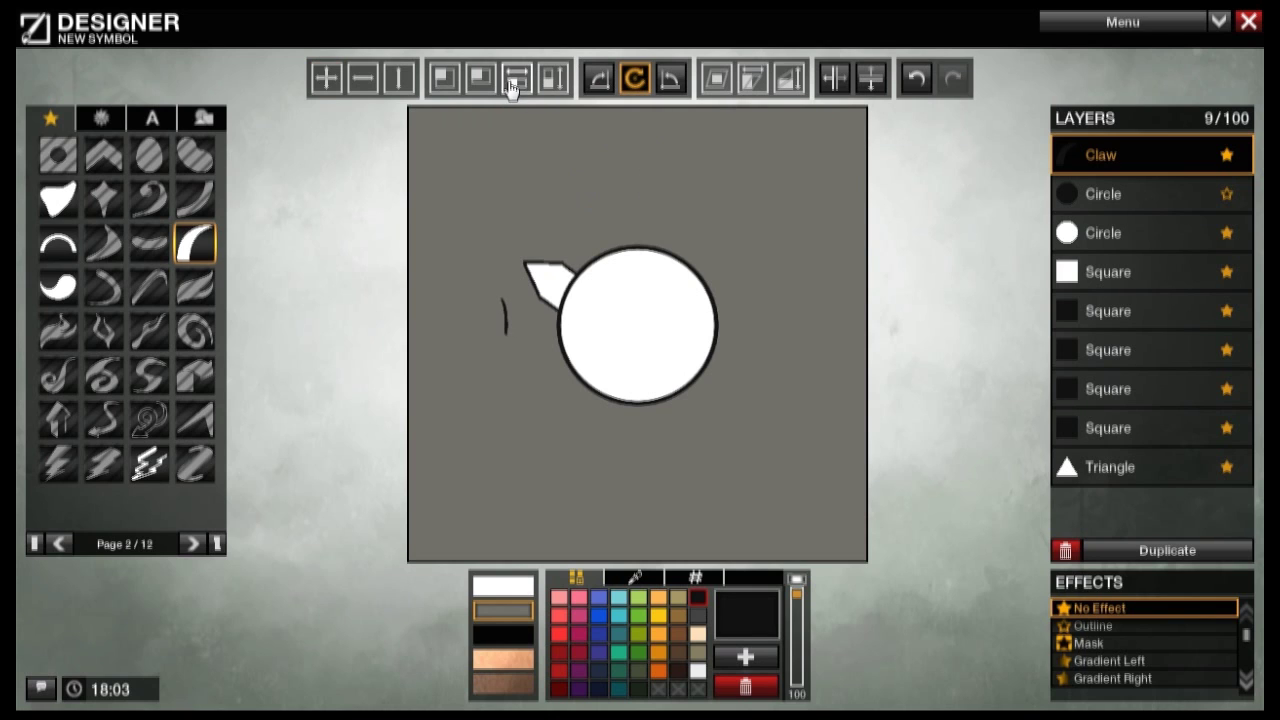
click(548, 82)
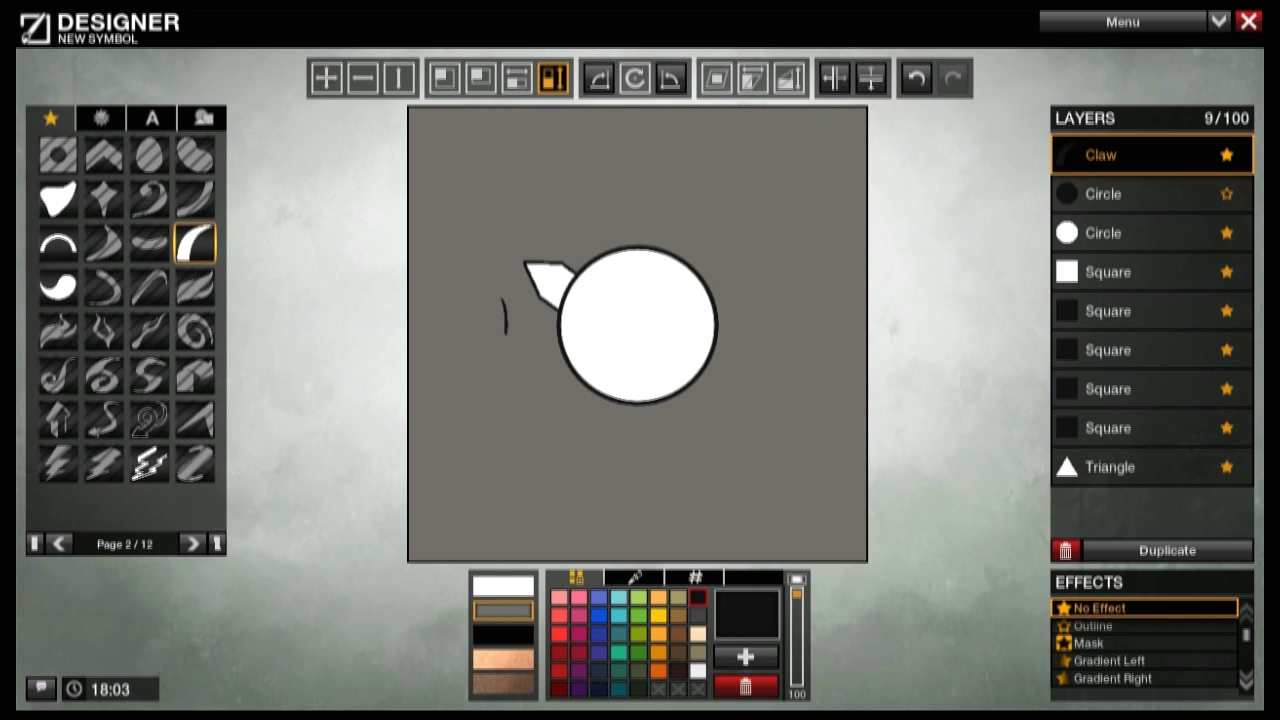
drag(634, 80, 600, 132)
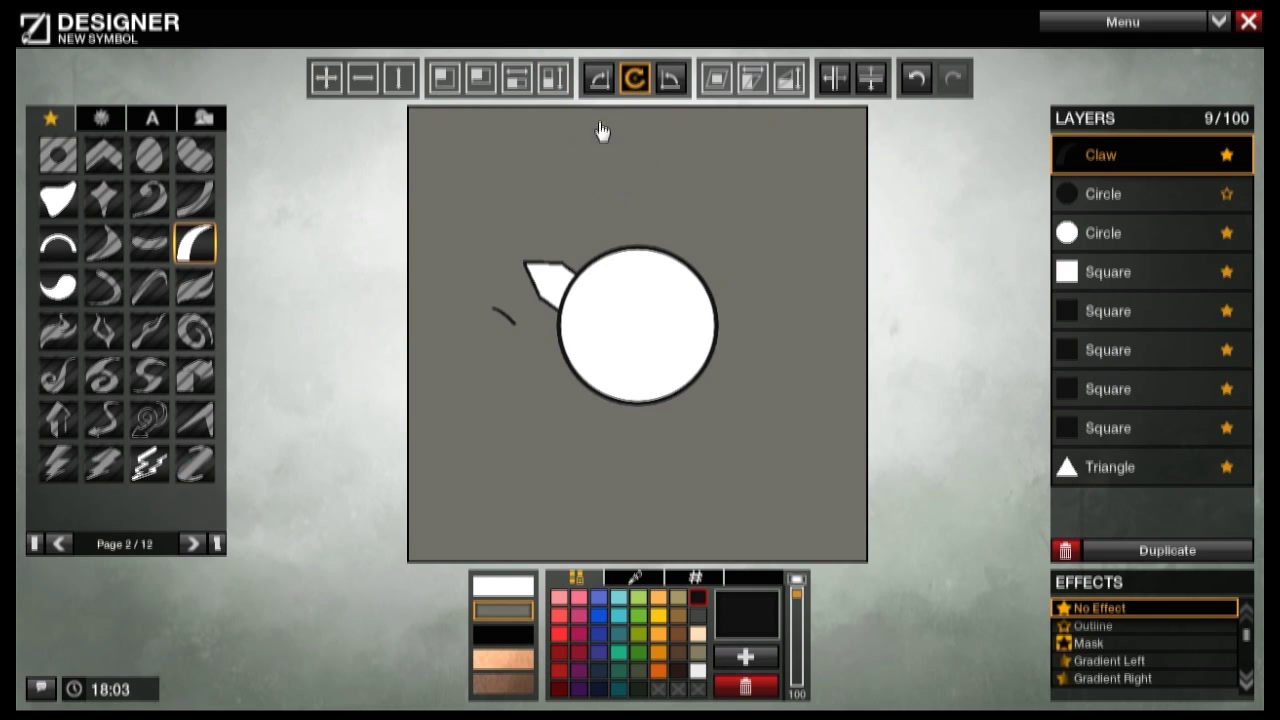
drag(338, 82, 363, 62)
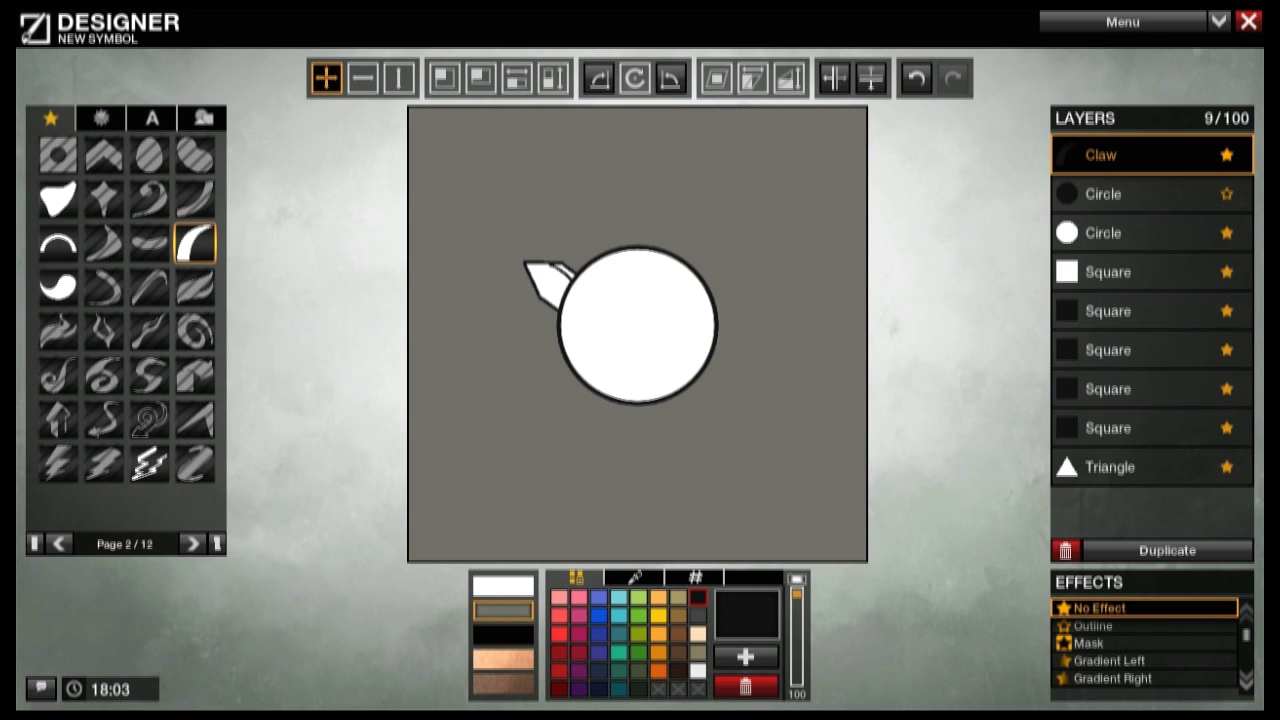
click(634, 80)
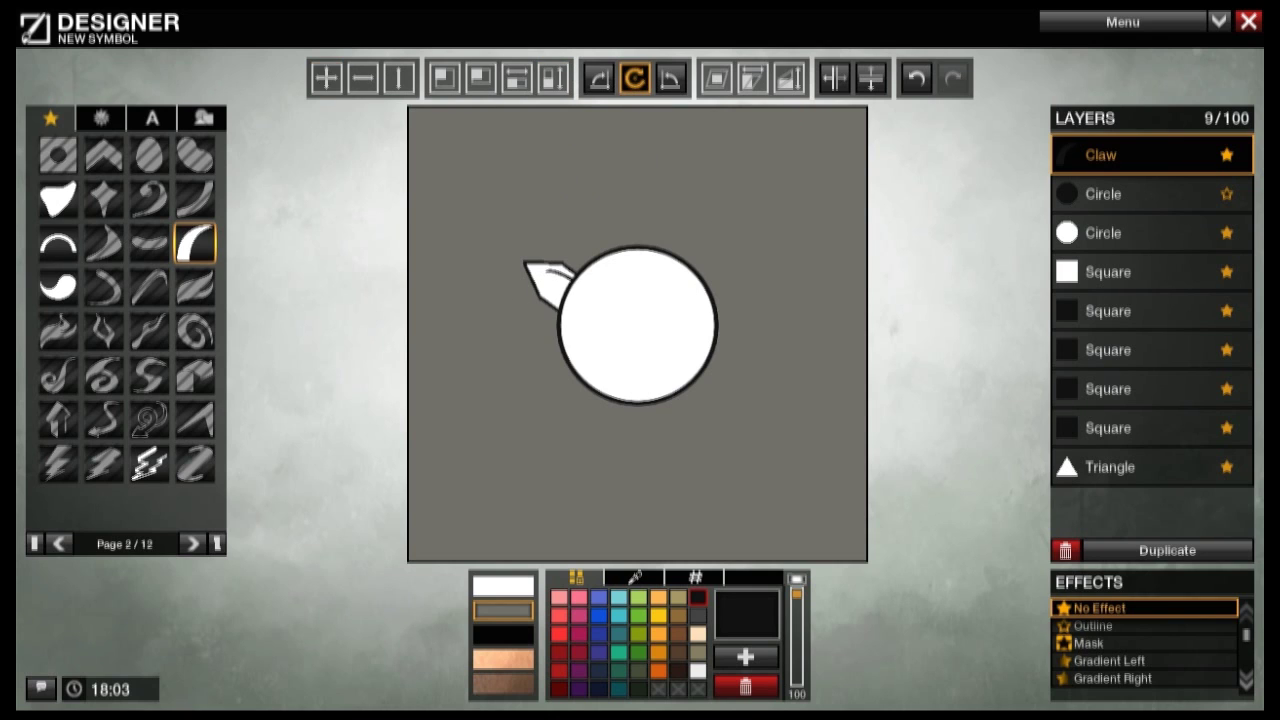
click(332, 80)
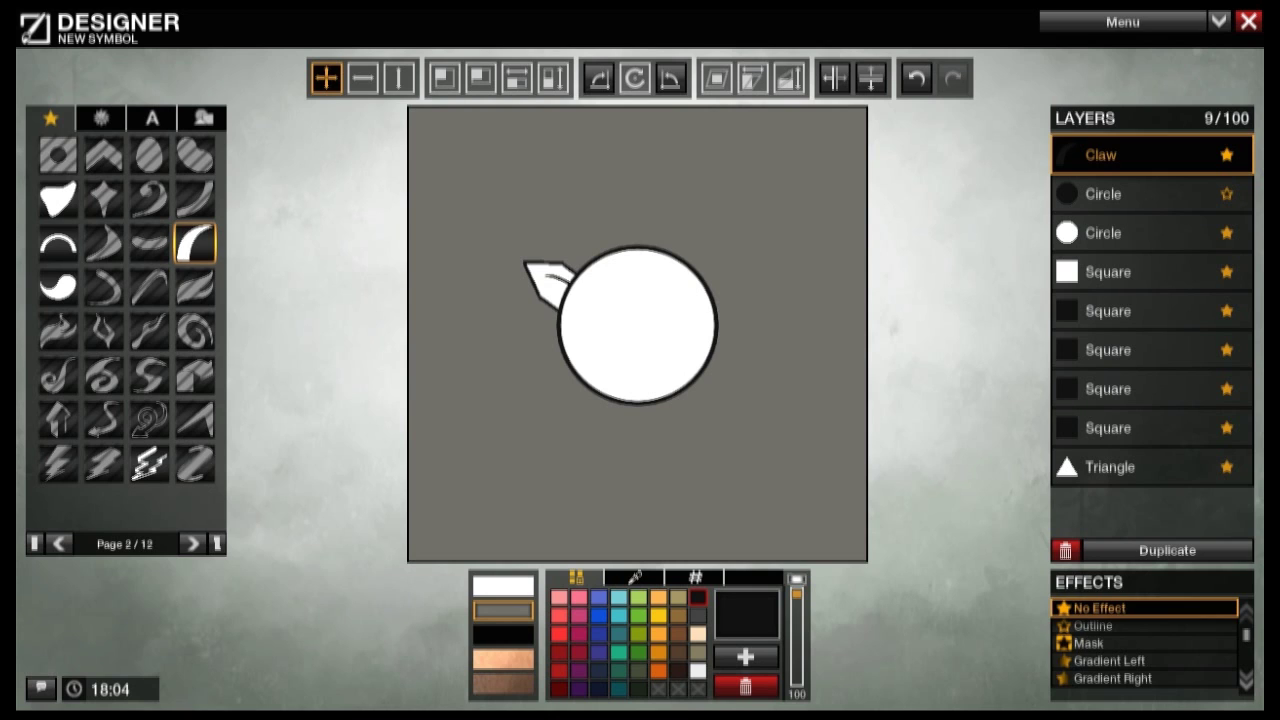
Step: Duplicate the black claw and rotate and shrink the copy into a short branch off the spike's centre line
click(1148, 556)
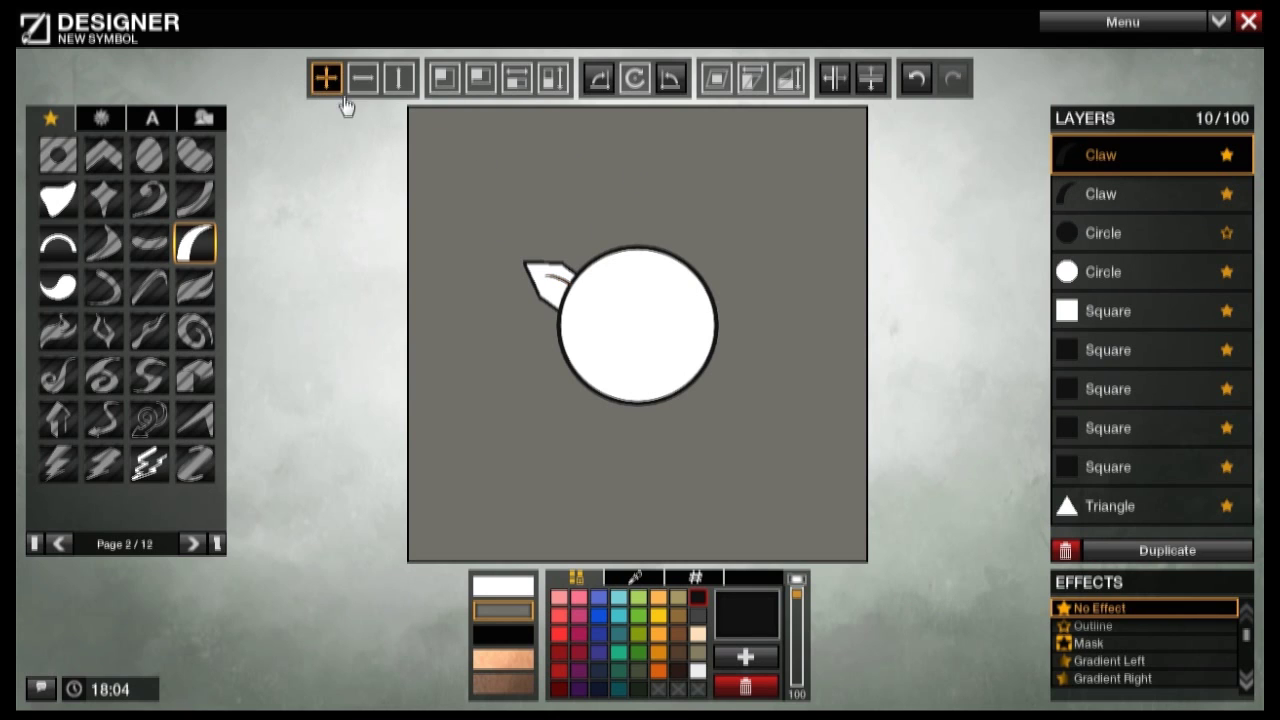
click(634, 80)
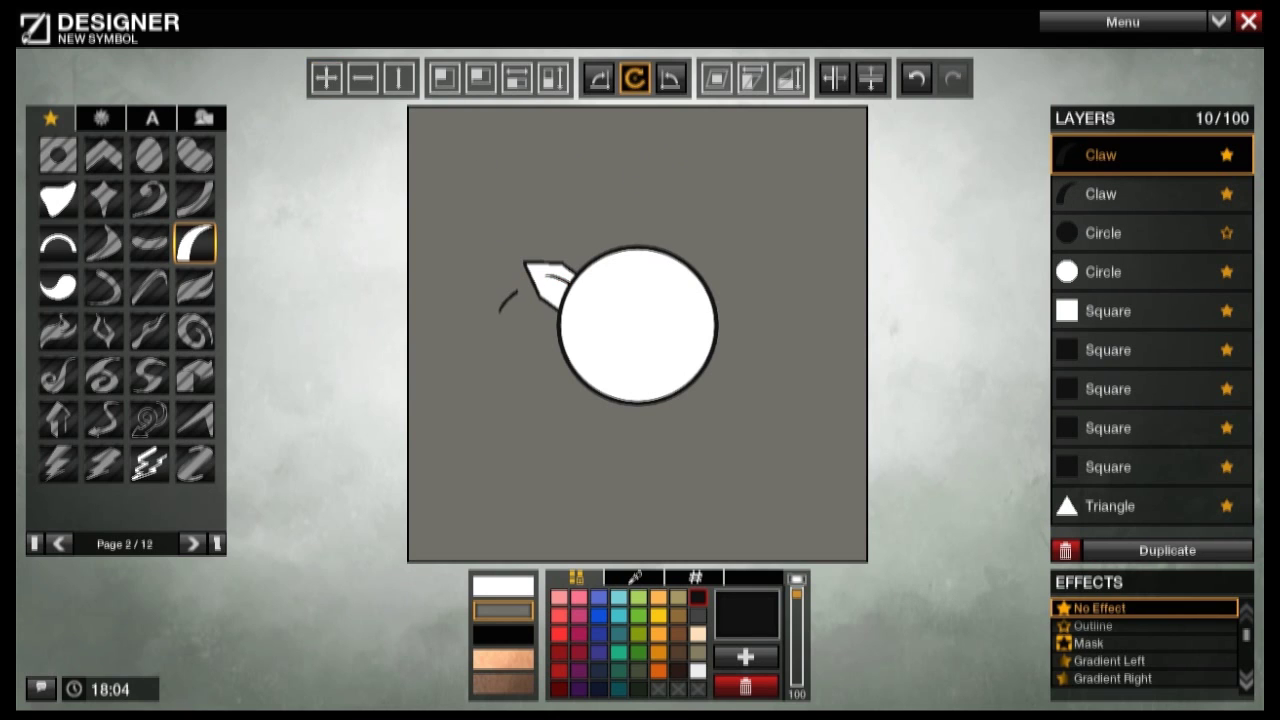
click(445, 80)
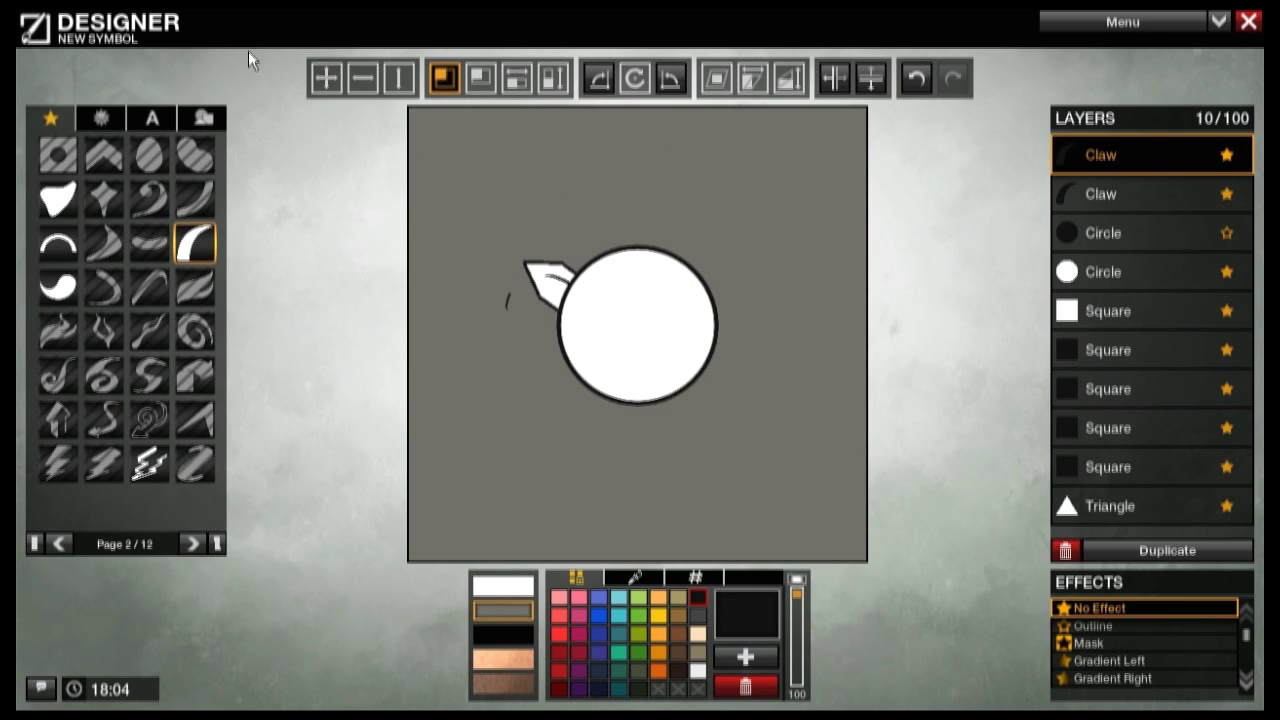
click(326, 78)
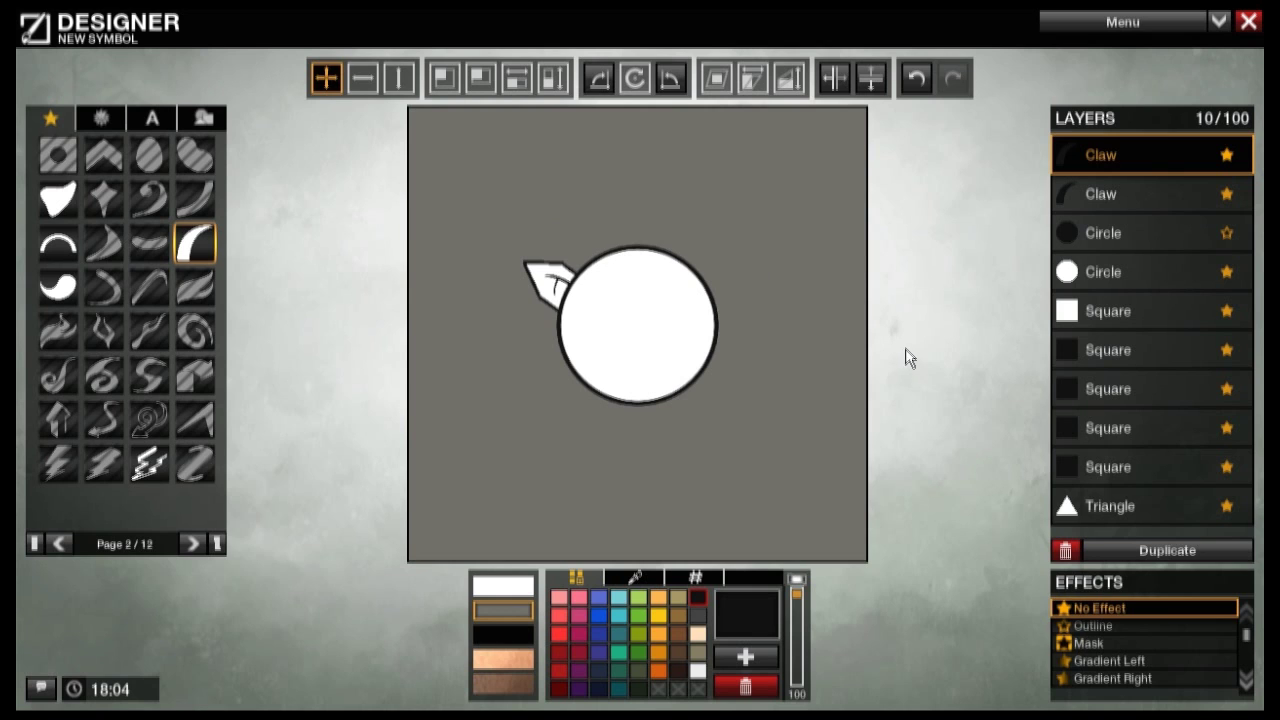
Step: Select every spike layer (both claws, all squares and the triangle), then rotate the spike slightly counterclockwise and shrink it a little
click(1082, 508)
ctrl+click(1090, 462)
ctrl+click(1090, 458)
ctrl+click(1094, 425)
ctrl+click(1100, 392)
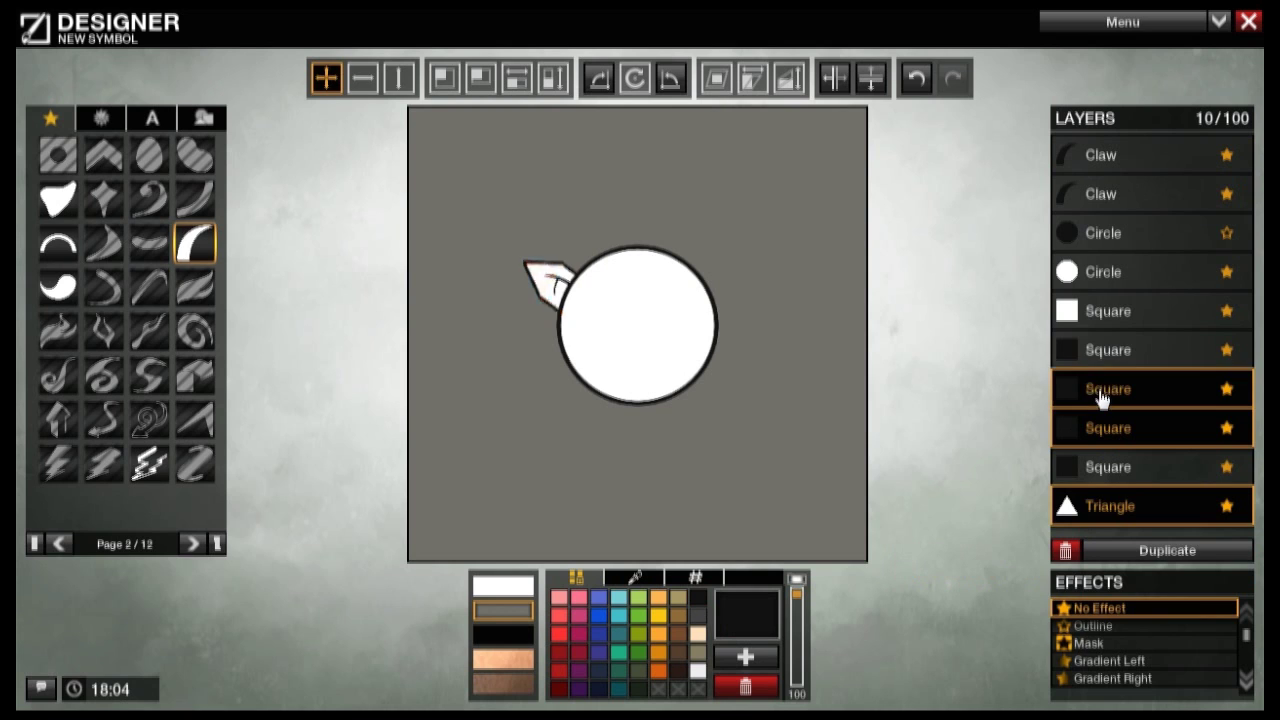
ctrl+click(1106, 358)
ctrl+click(1102, 309)
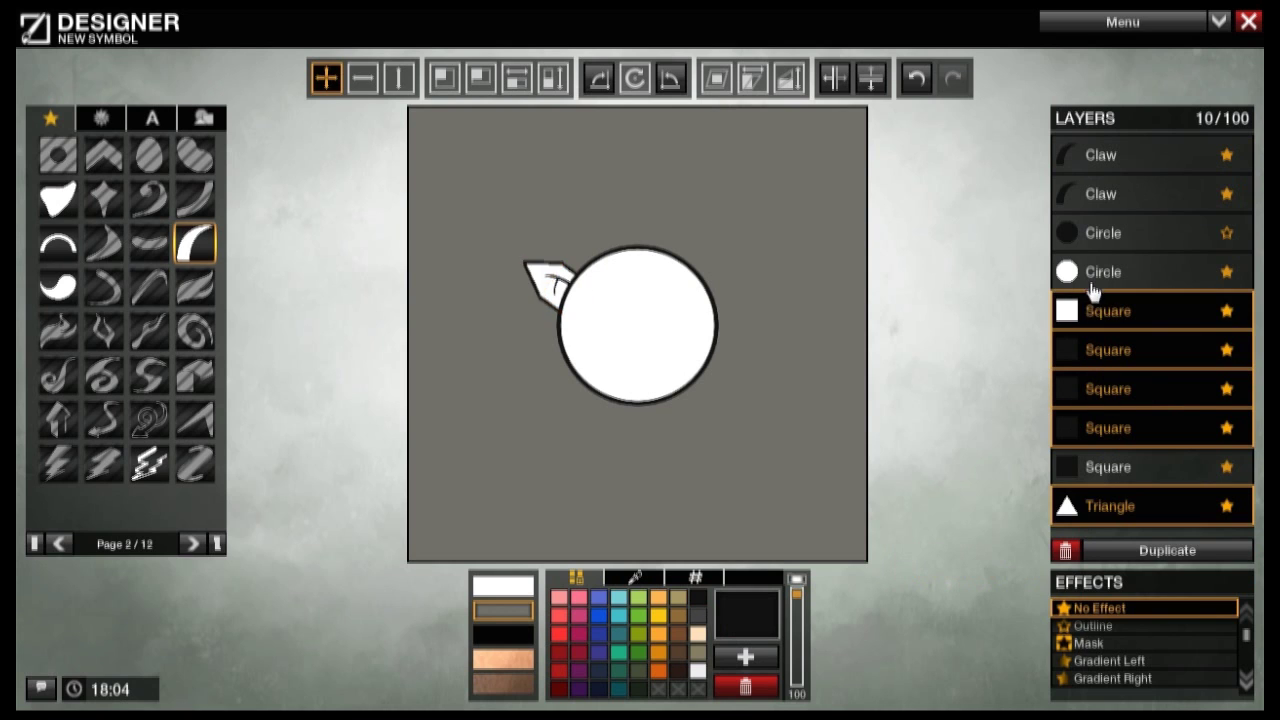
ctrl+click(1094, 300)
ctrl+click(1106, 196)
ctrl+click(1108, 162)
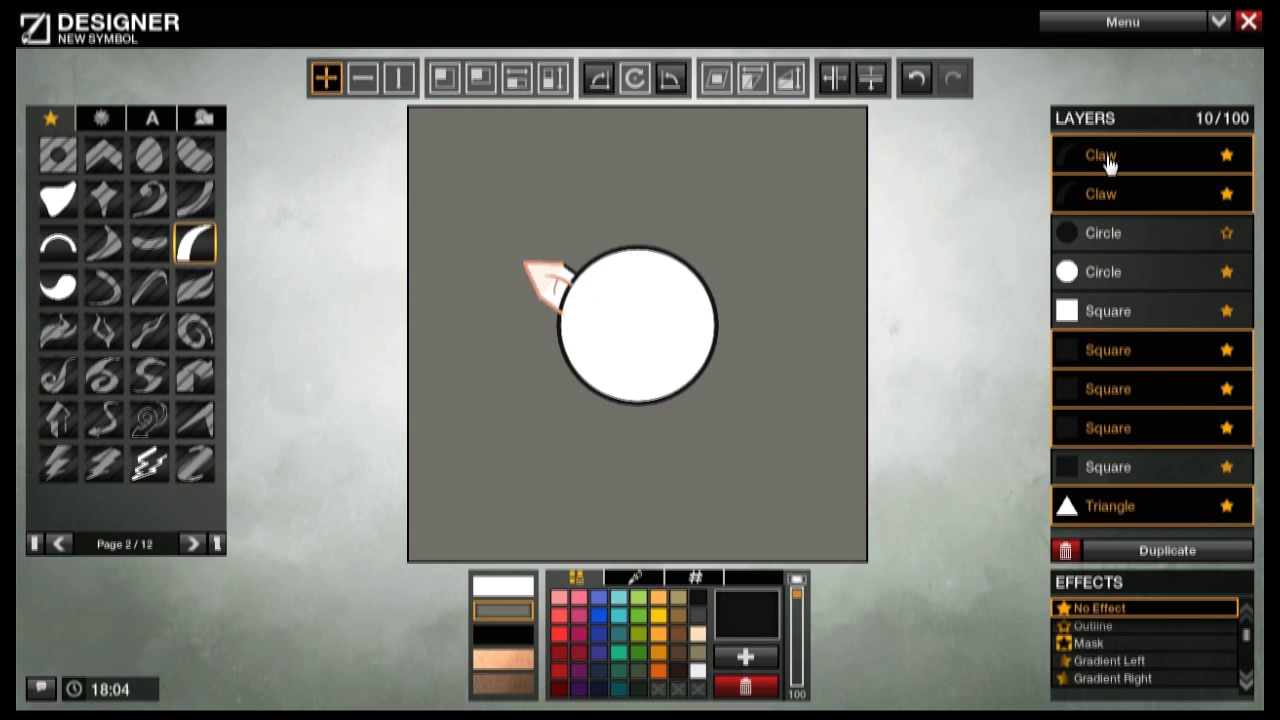
click(1103, 238)
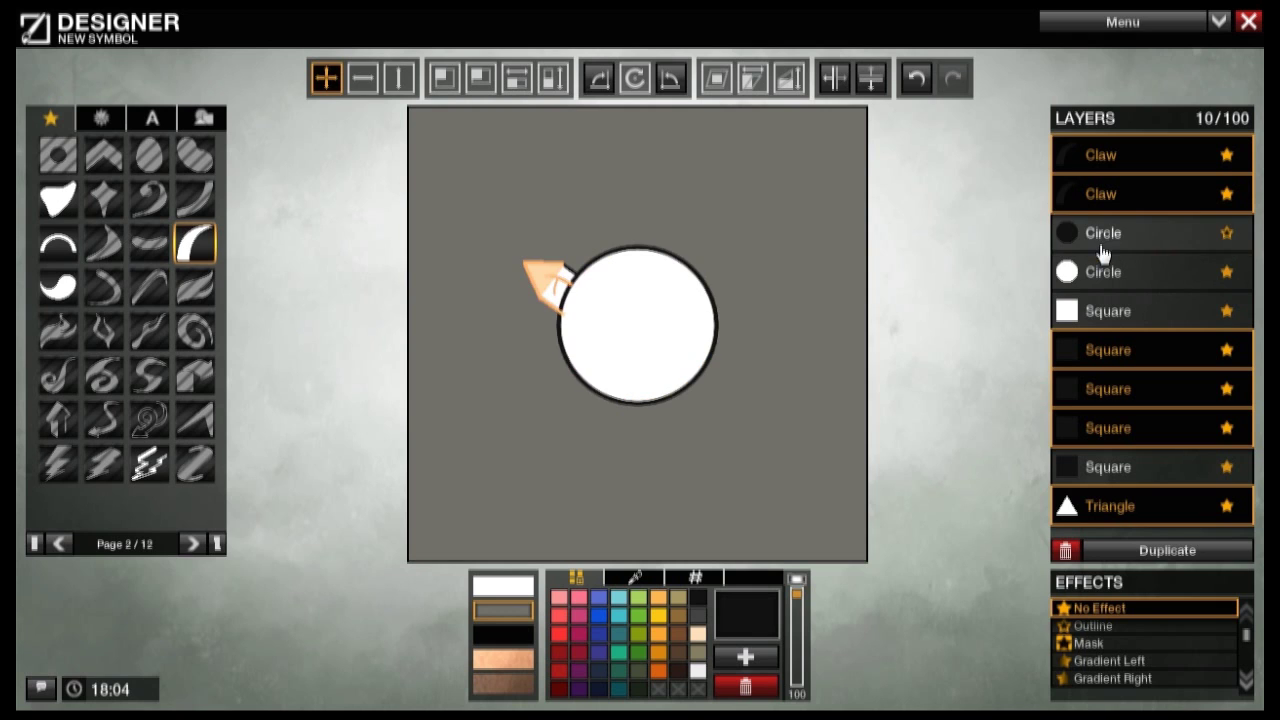
click(1103, 311)
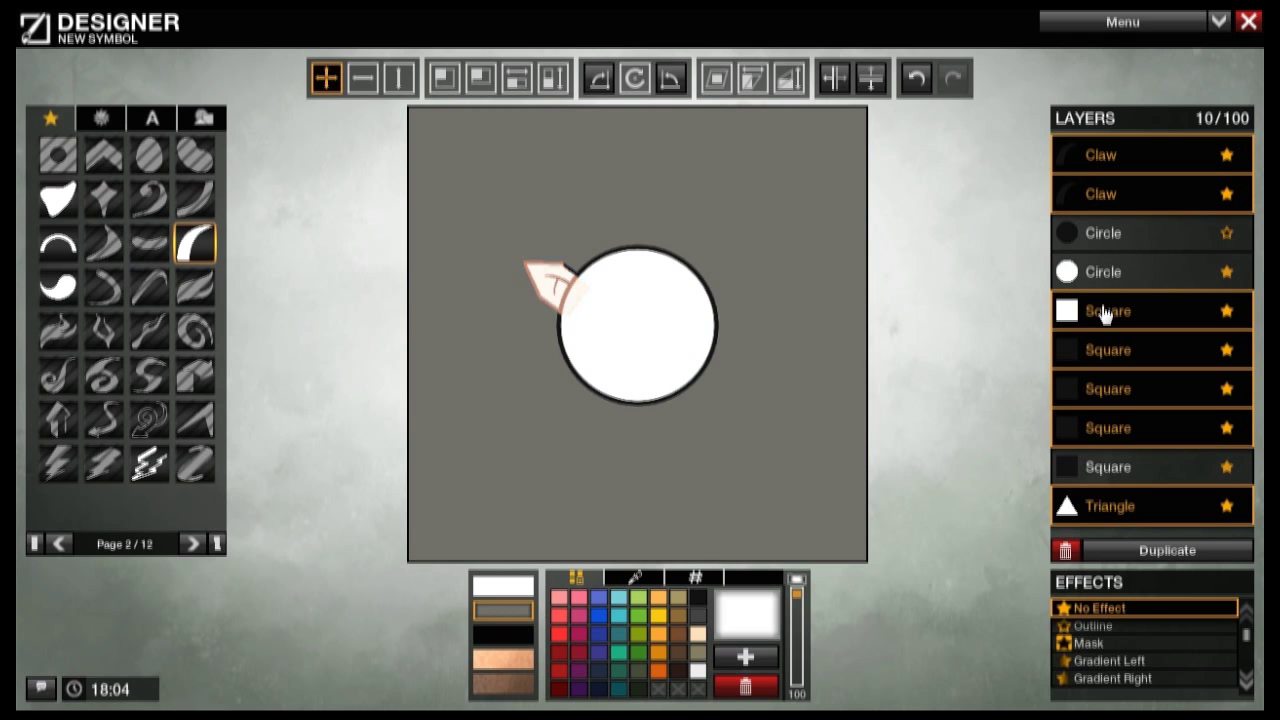
click(1062, 474)
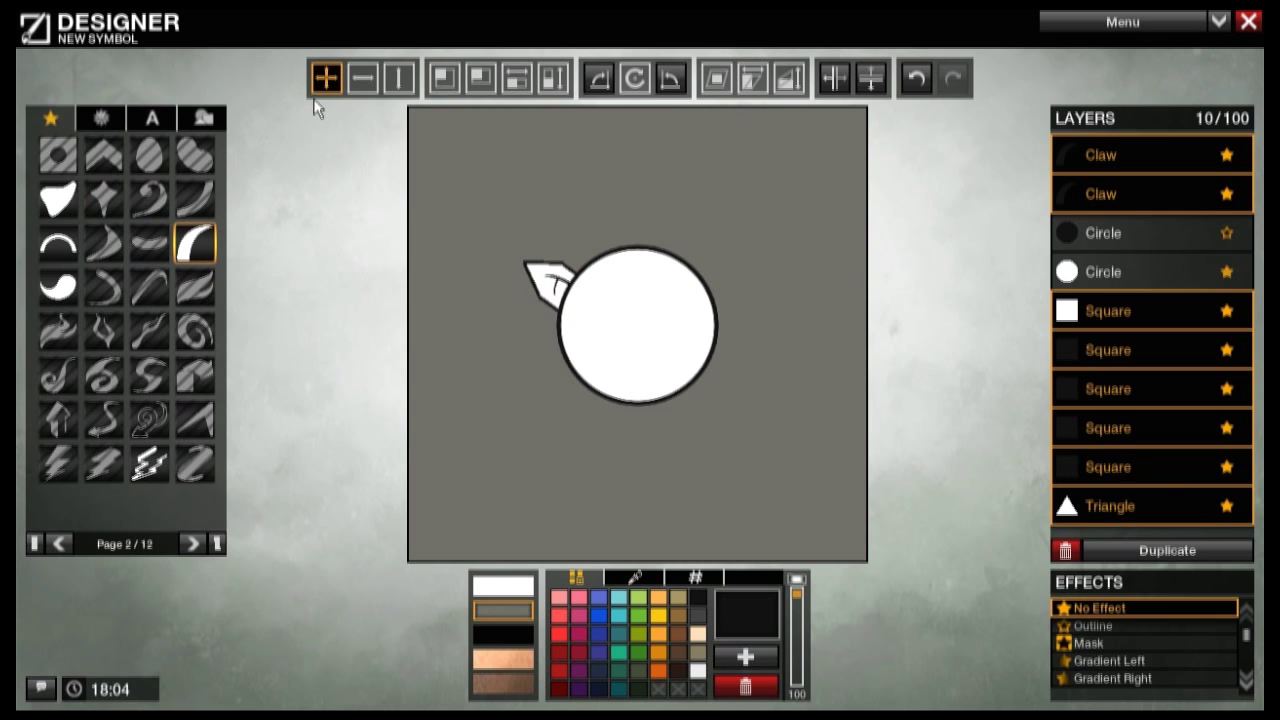
click(635, 80)
drag(632, 130, 630, 140)
click(444, 78)
drag(551, 211, 557, 217)
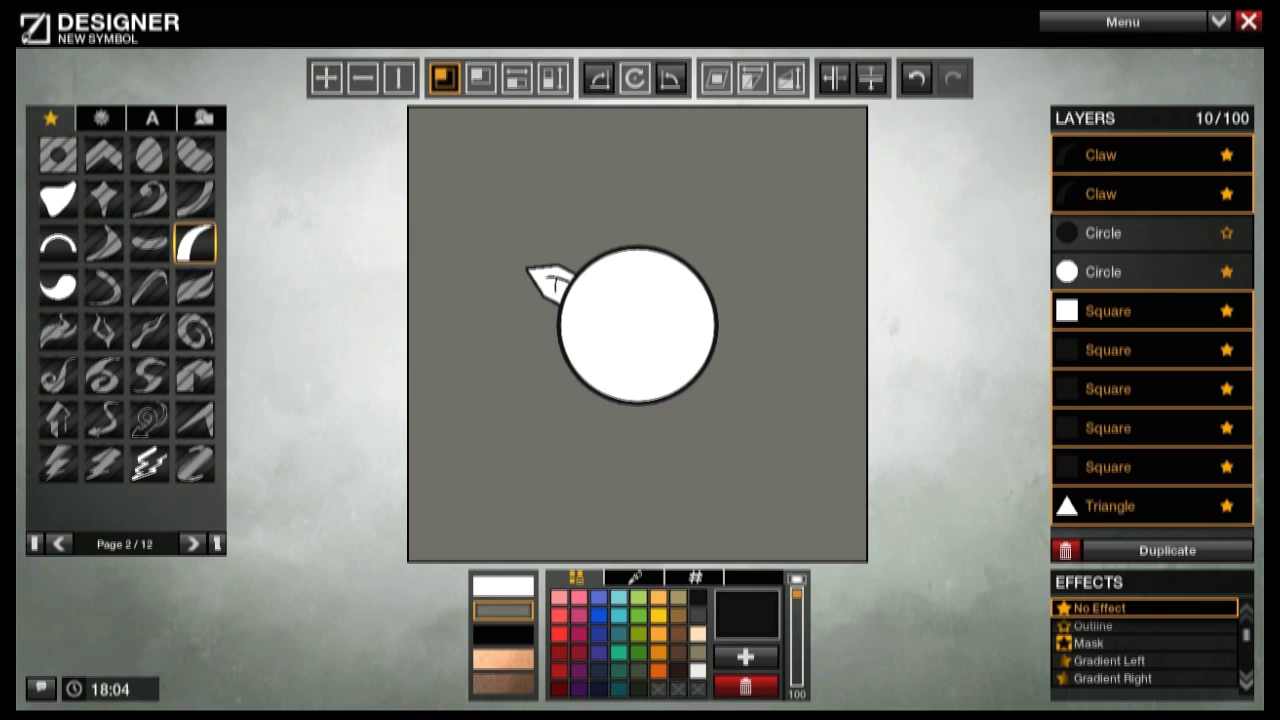
Step: Add another white Claw shape, scale it down and move it to the empty area lower-left of the circle
click(57, 256)
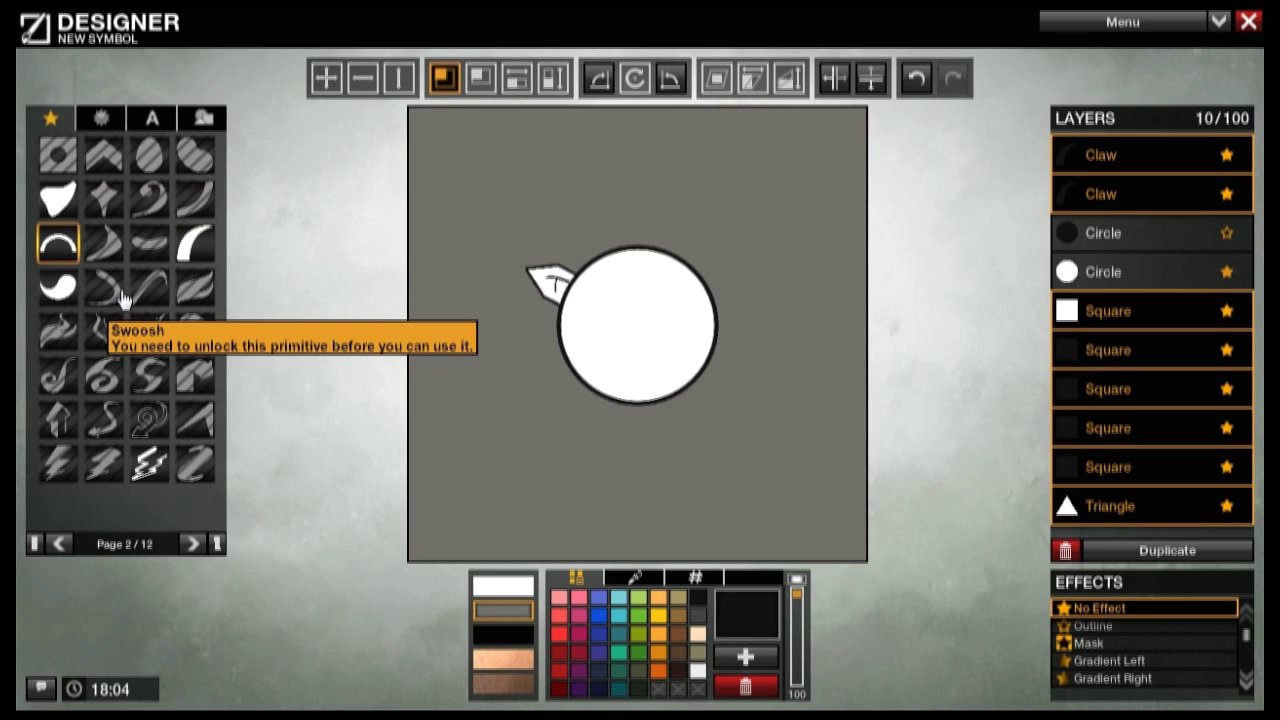
drag(200, 260, 501, 362)
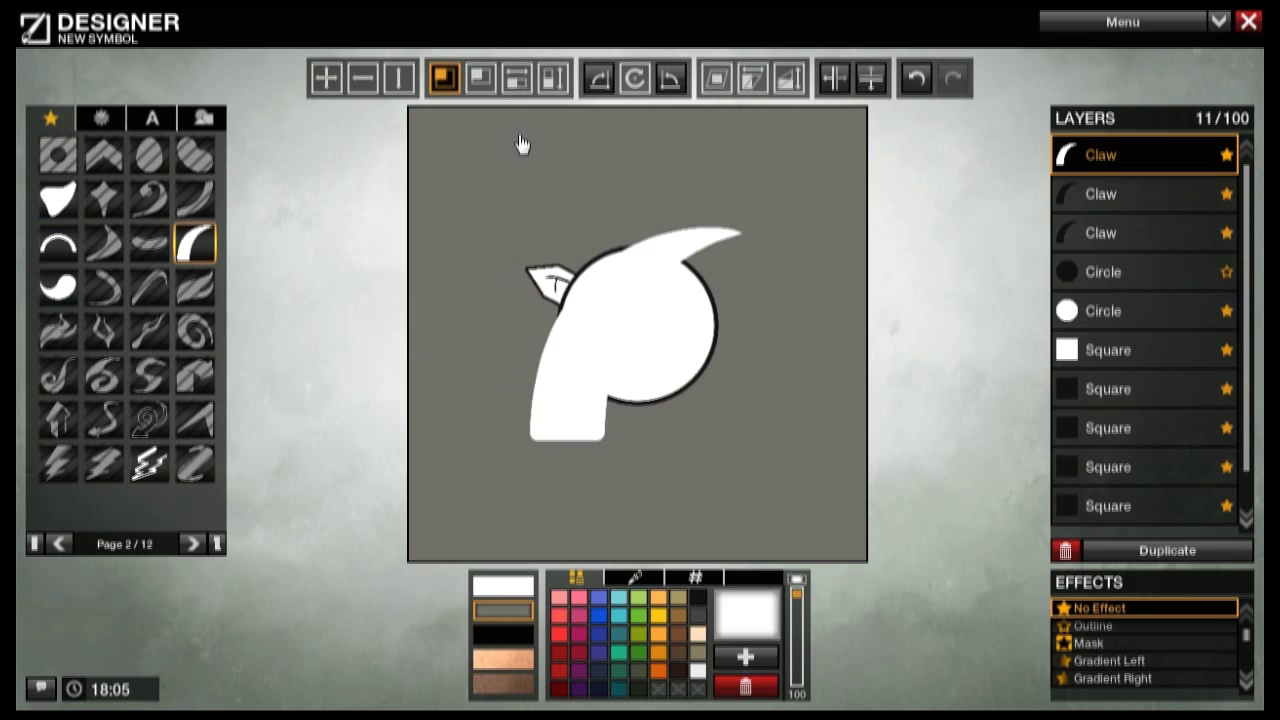
drag(444, 88, 447, 96)
click(327, 79)
drag(598, 350, 478, 434)
Step: Flip the white claw horizontally, rotate it nearly horizontal and resize it into a small, shallow curve
click(830, 84)
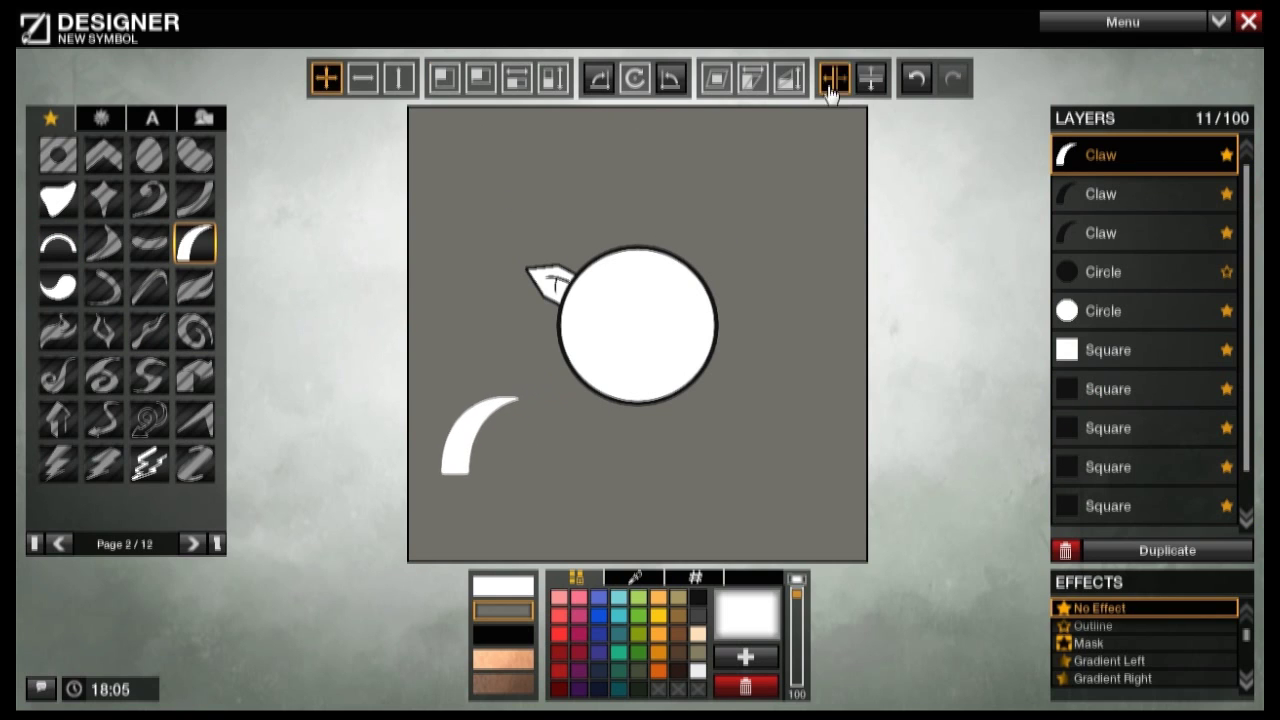
click(830, 86)
click(634, 80)
mouse_move(583, 323)
mouse_down()
mouse_move(565, 345)
mouse_move(583, 318)
mouse_up()
click(443, 85)
drag(447, 110, 489, 126)
click(515, 82)
drag(589, 259, 606, 259)
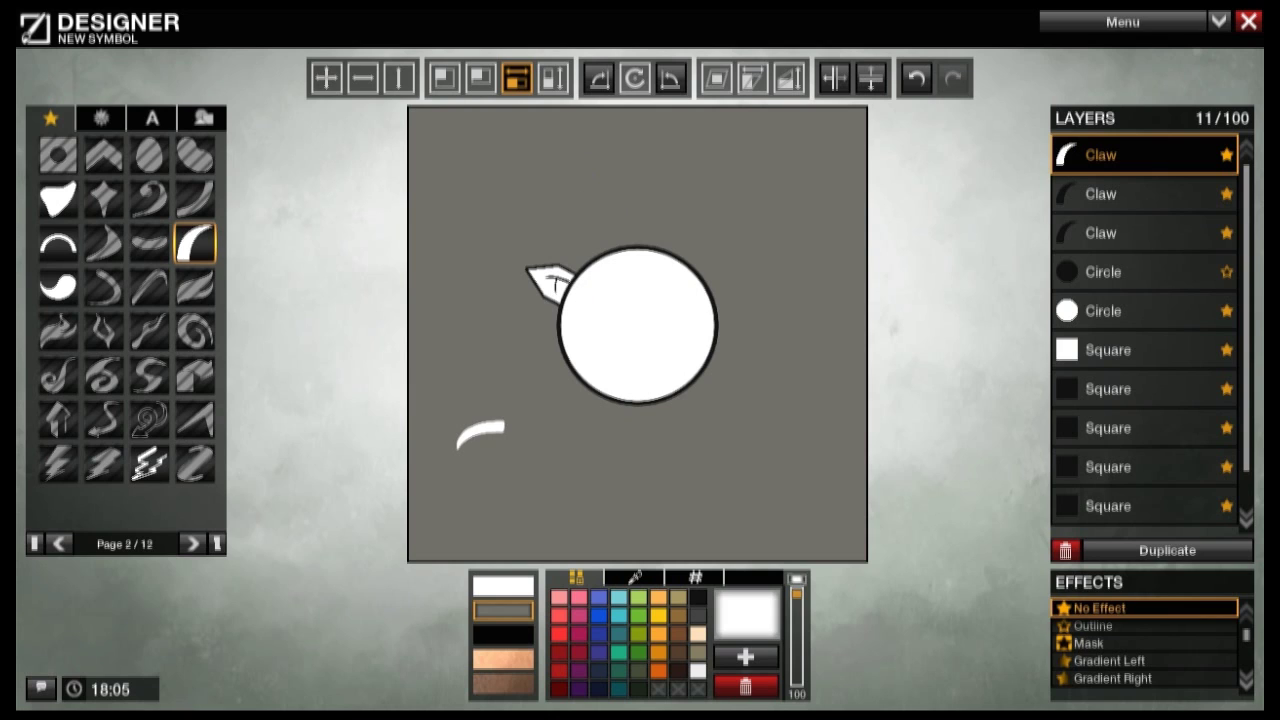
click(445, 80)
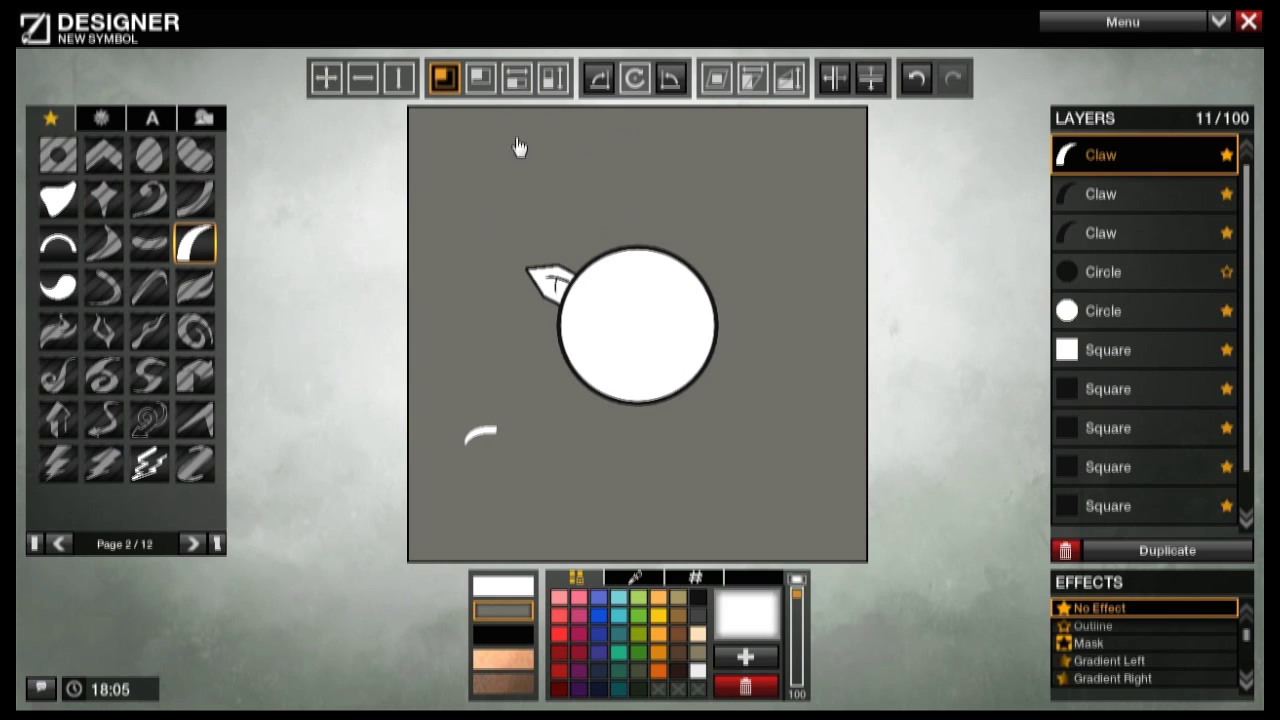
click(516, 79)
Step: Duplicate the small white curve and place the copy, mirrored horizontally, against its thick end to form a symmetrical arch
click(1133, 547)
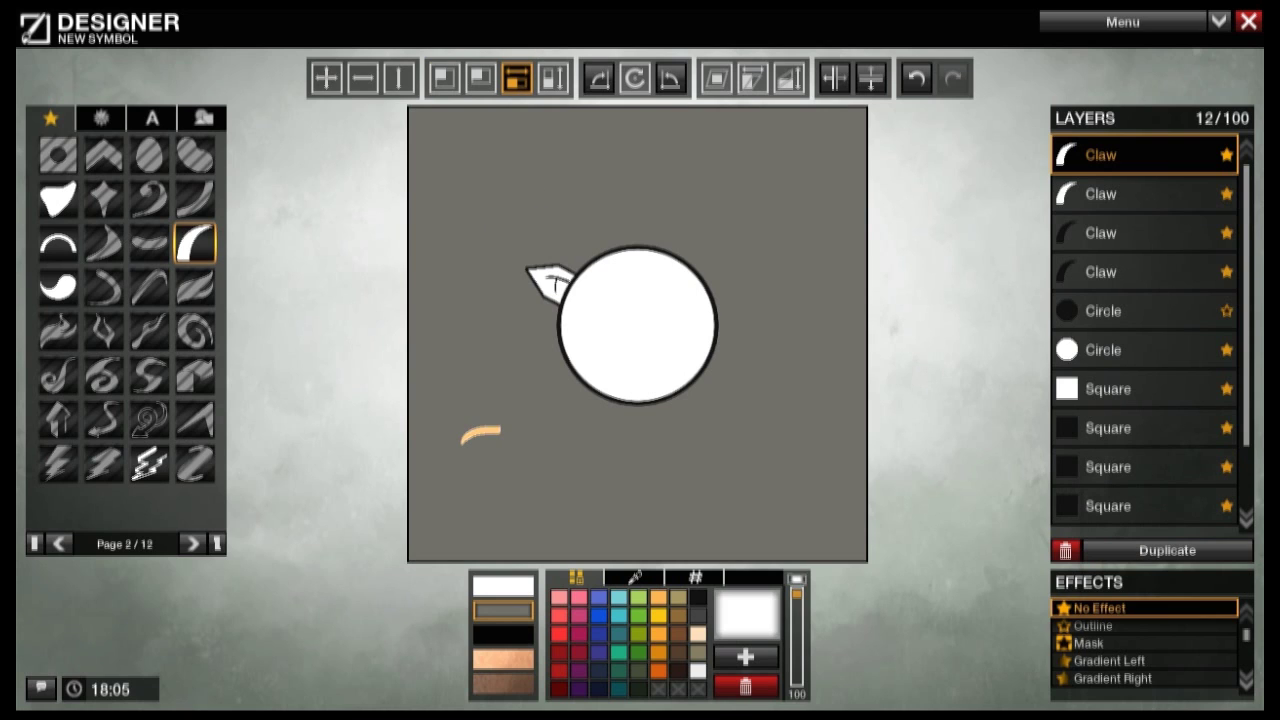
click(362, 78)
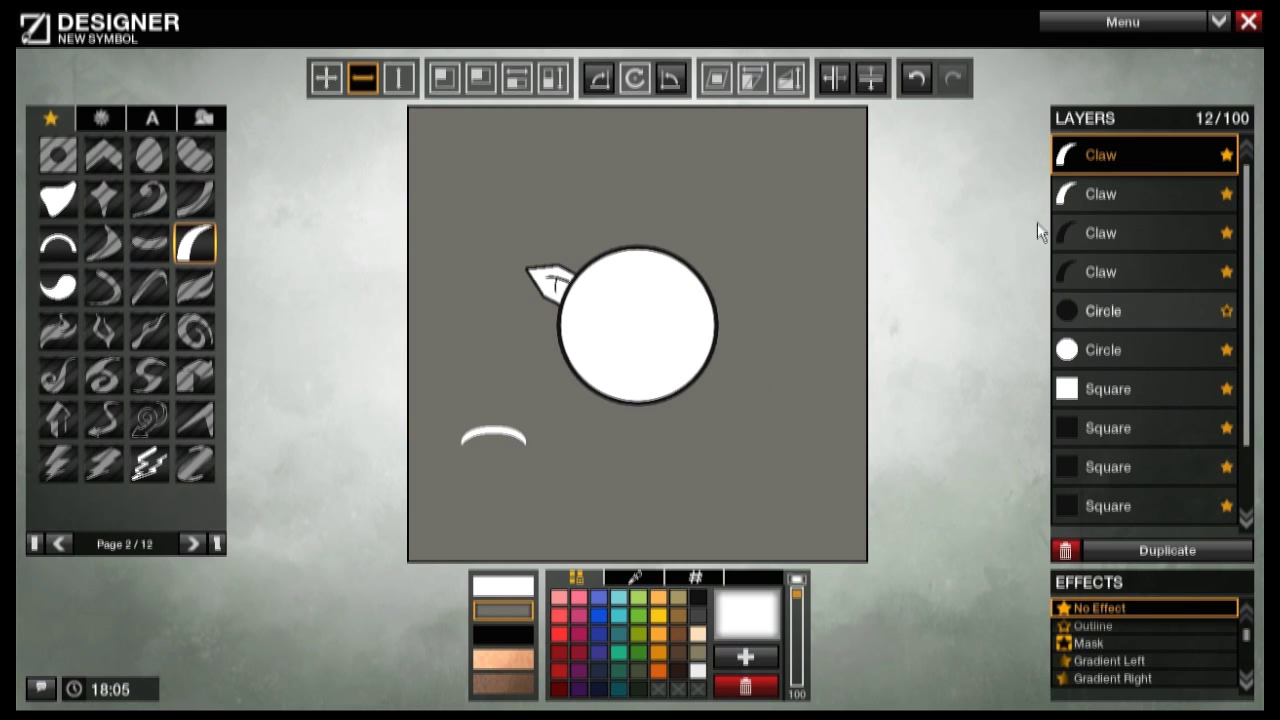
Step: Duplicate both white claws of the arch, move the copy straight down below it and flip it vertically
ctrl+click(1083, 193)
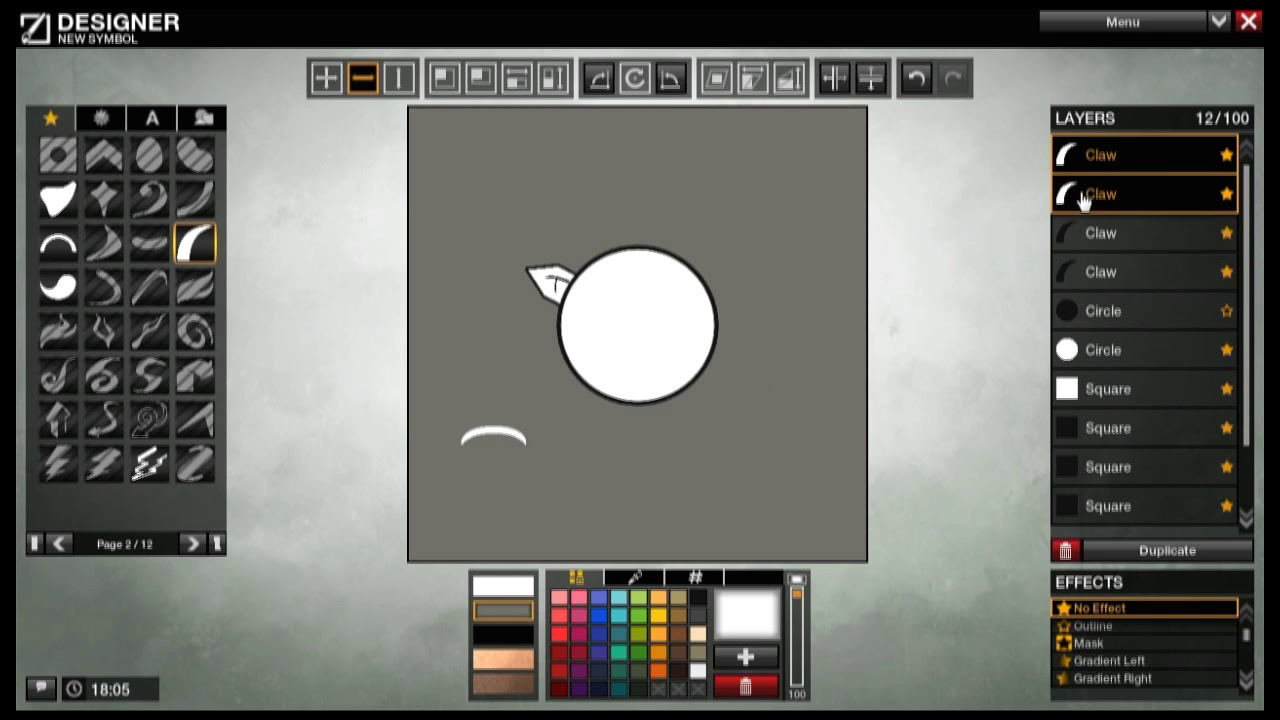
click(1167, 553)
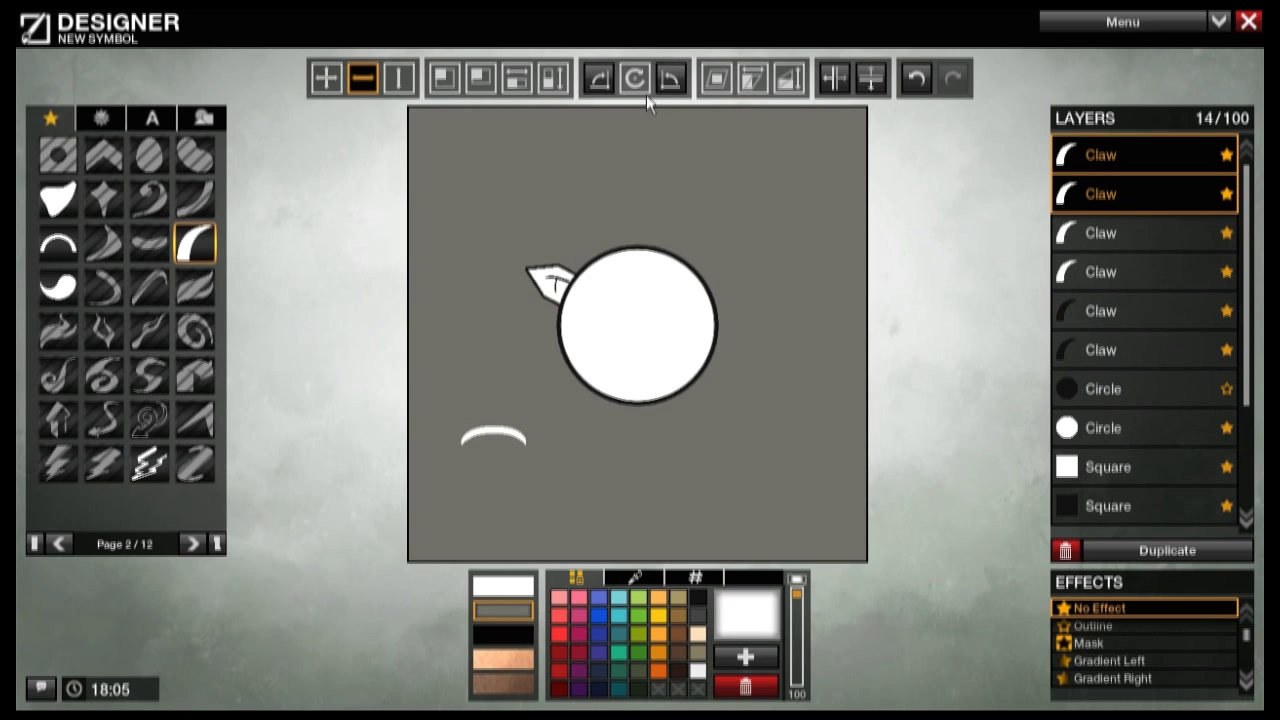
click(398, 82)
drag(503, 149, 503, 197)
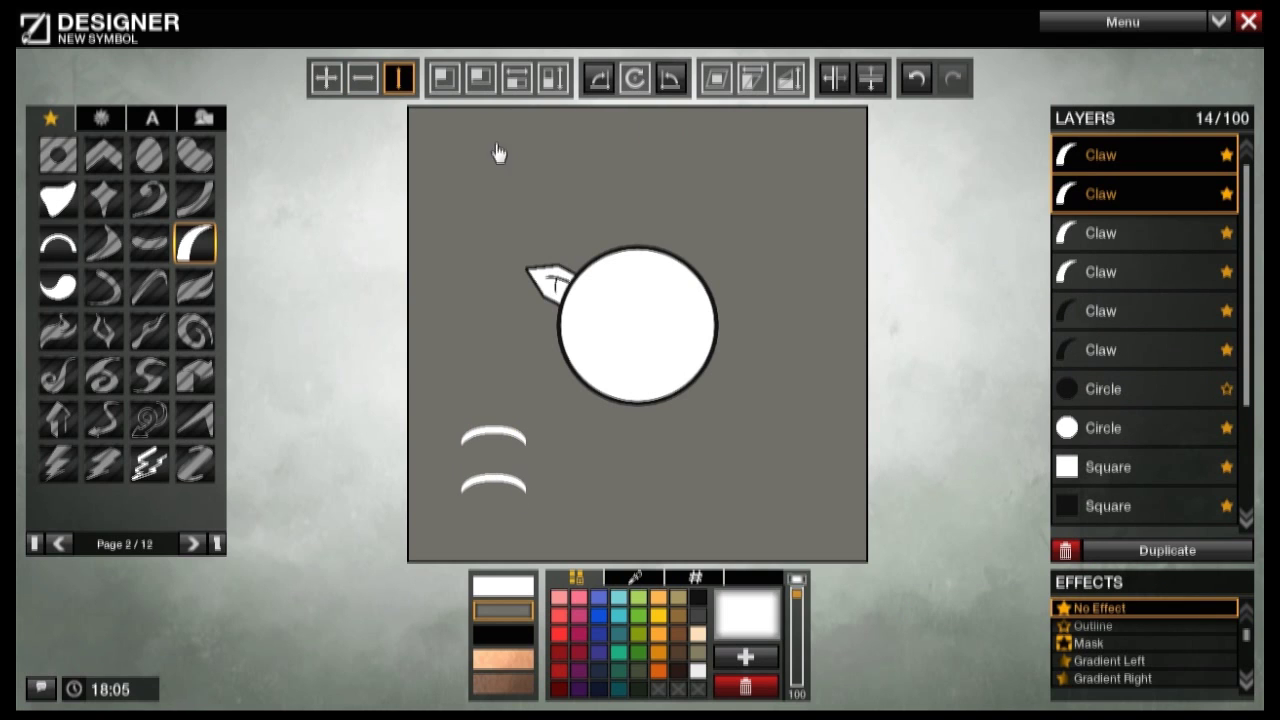
click(871, 80)
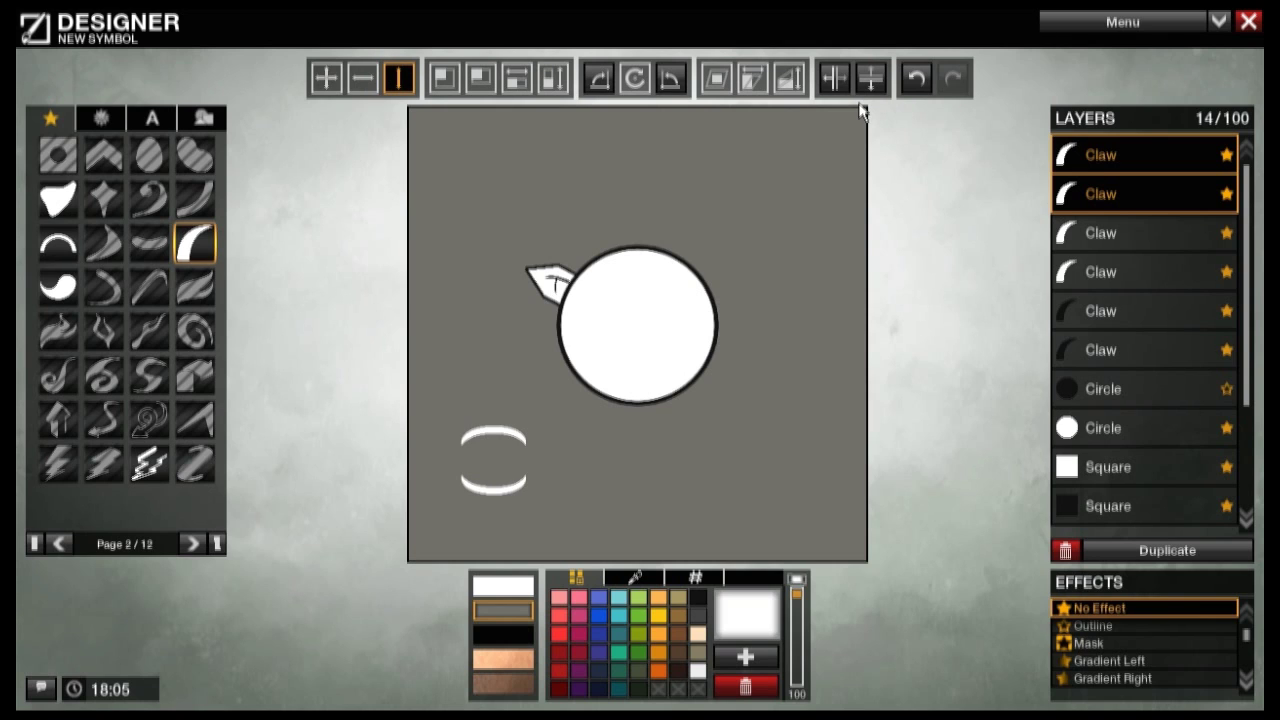
Step: Flatten the flipped lower curve to a thin line and move it up slightly towards the arch
click(552, 80)
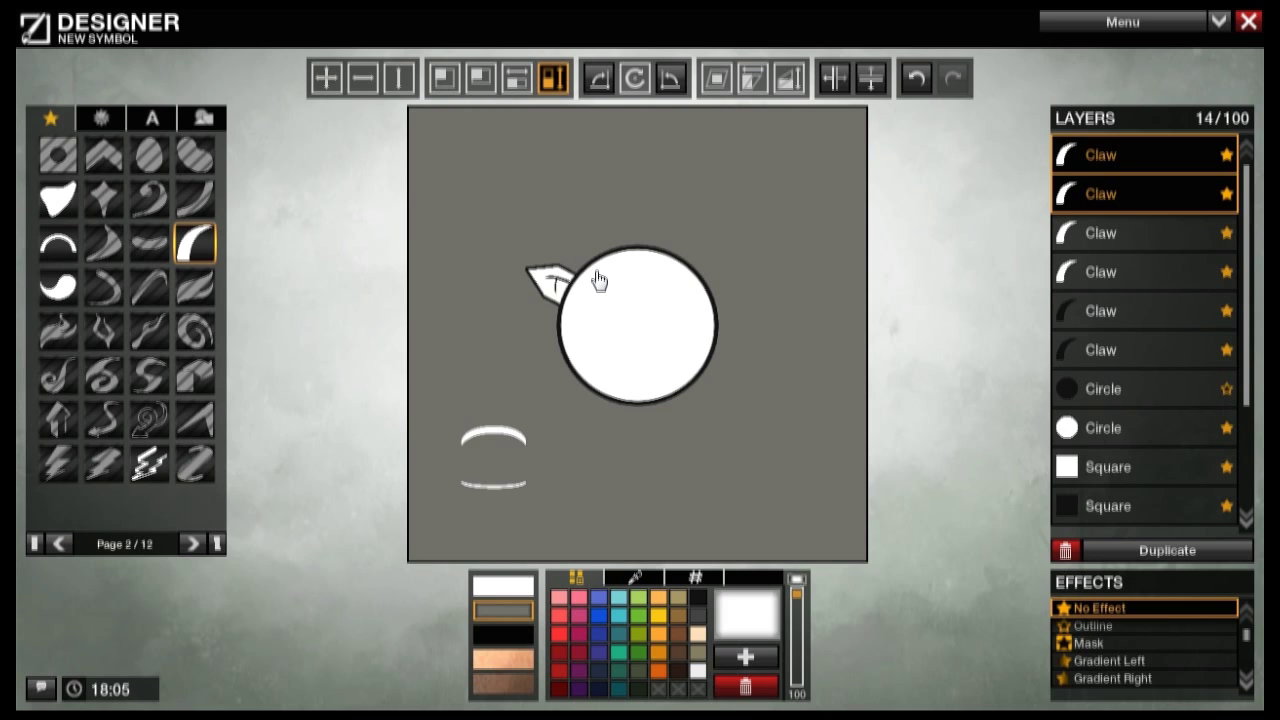
click(372, 82)
drag(399, 88, 399, 76)
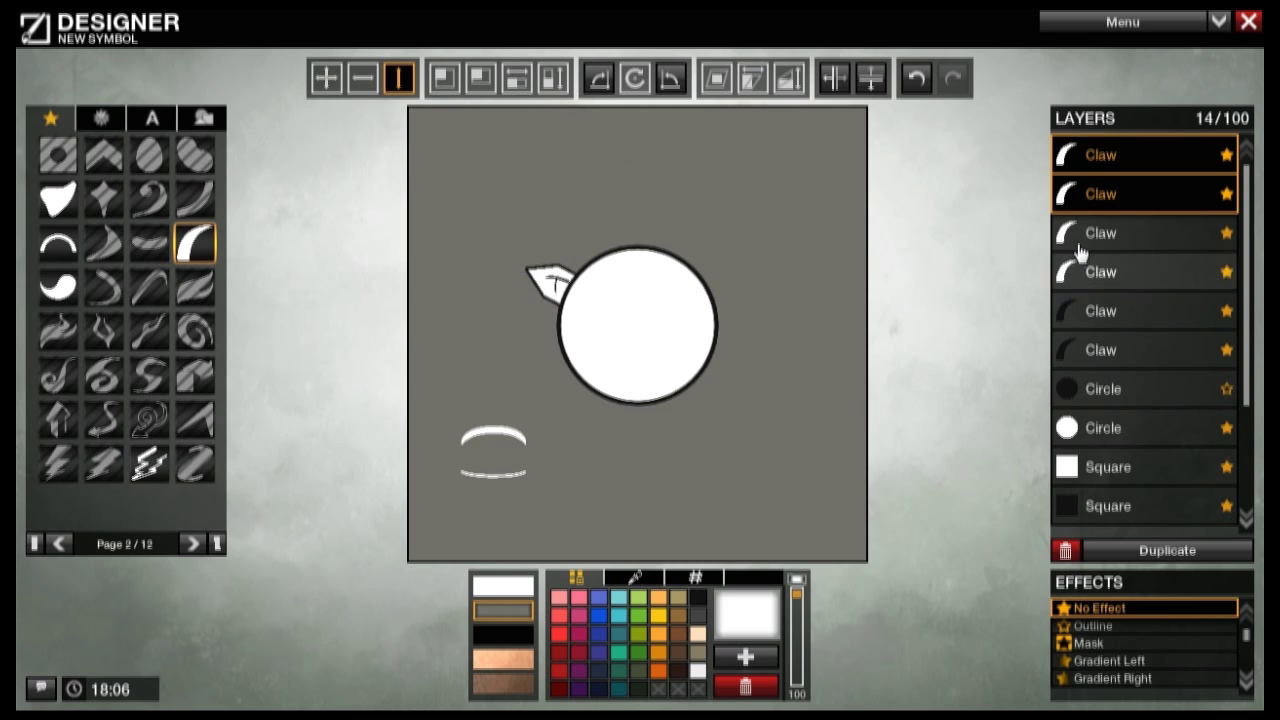
Step: Rotate the claws of the lower curve slightly and realign their inner ends to form a shallow V
click(1094, 197)
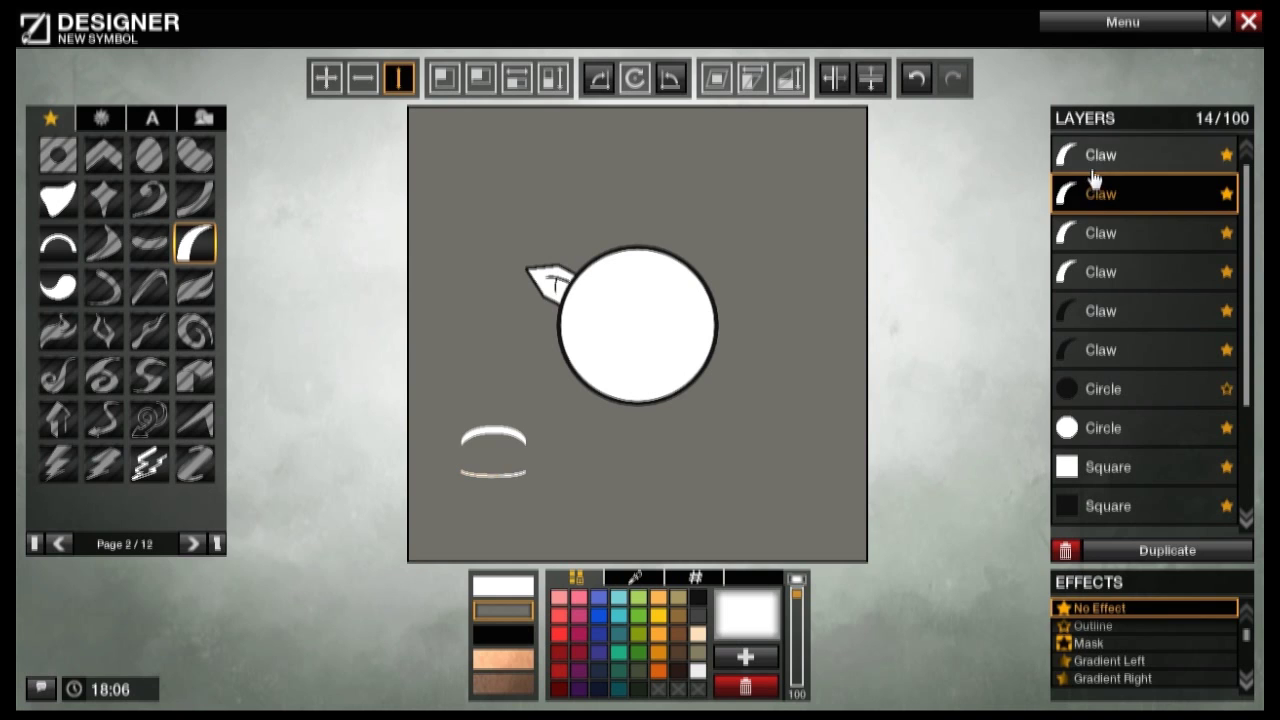
click(634, 78)
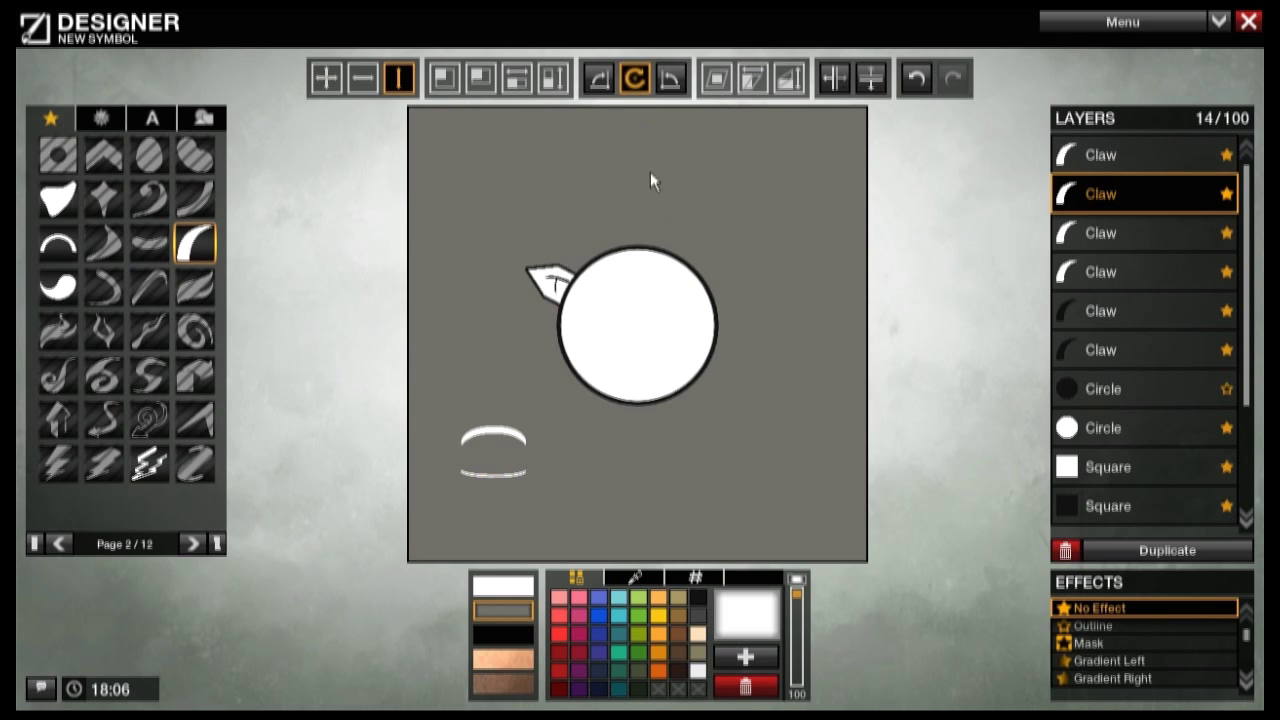
click(1123, 164)
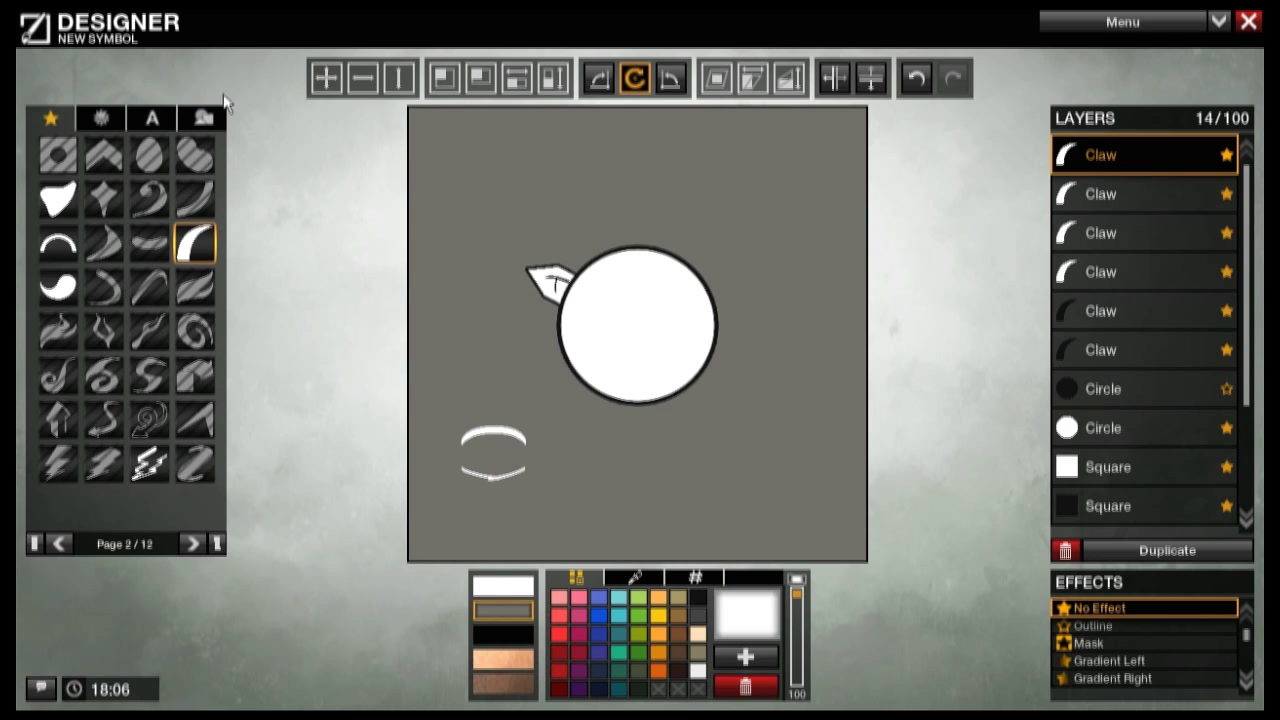
click(363, 78)
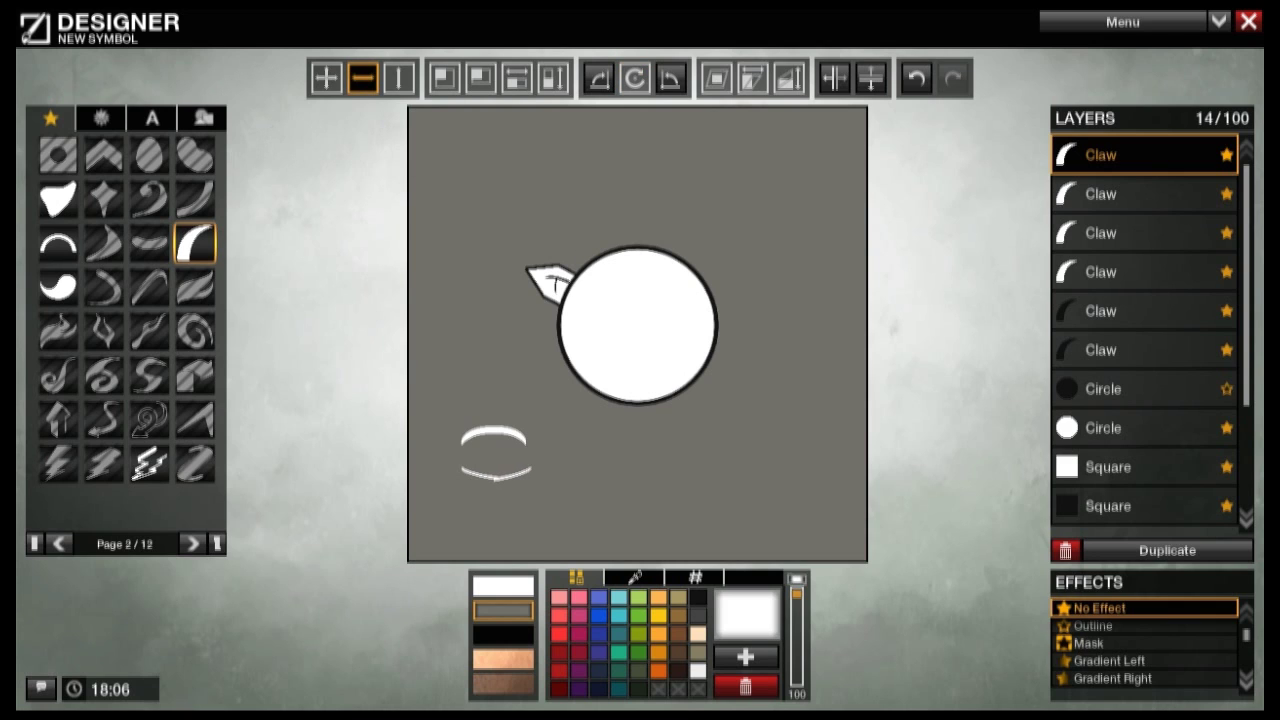
click(398, 78)
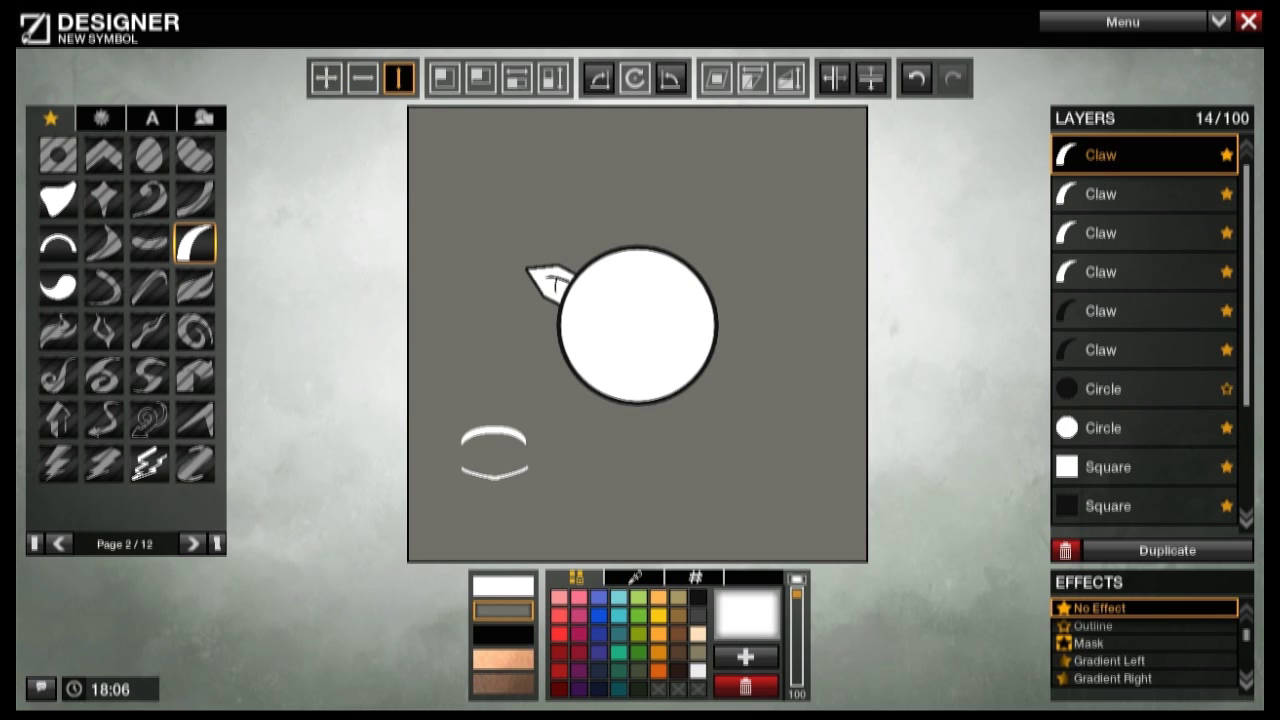
Step: Recolor the lower curve's two claws and the arch's two claws black
ctrl+click(1110, 192)
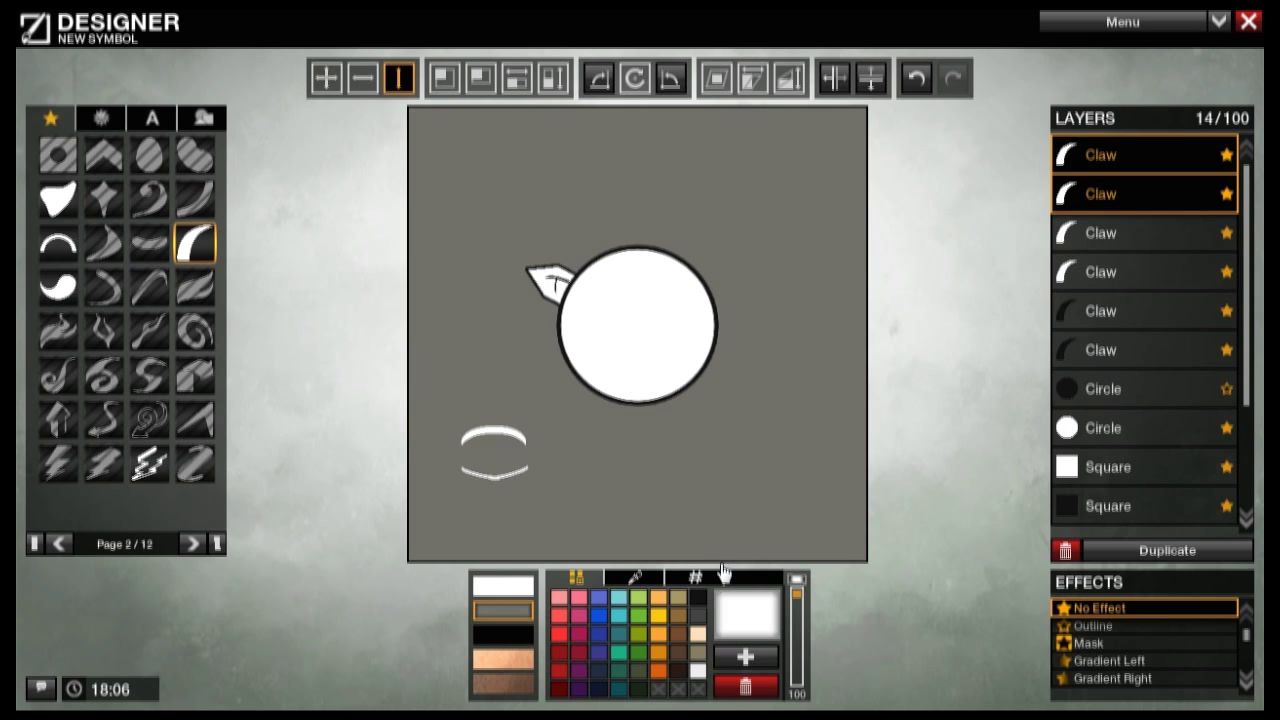
click(698, 598)
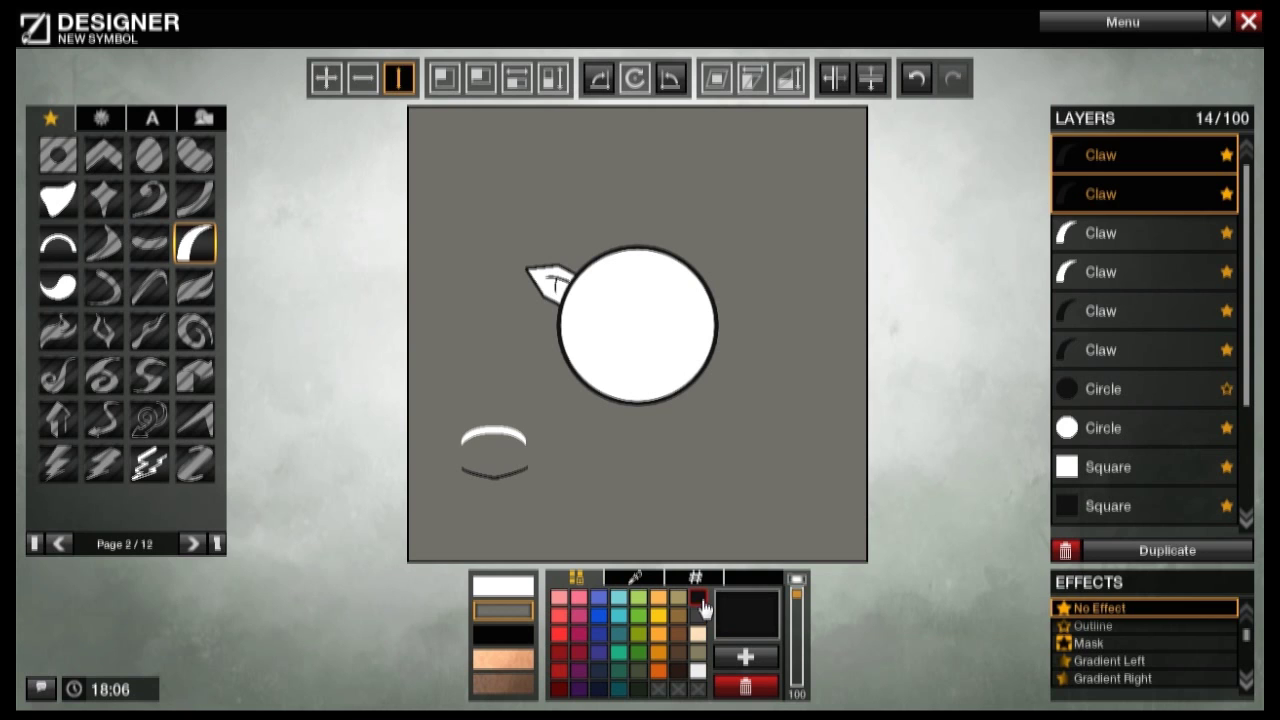
click(1107, 232)
click(1094, 163)
drag(1087, 215, 1090, 272)
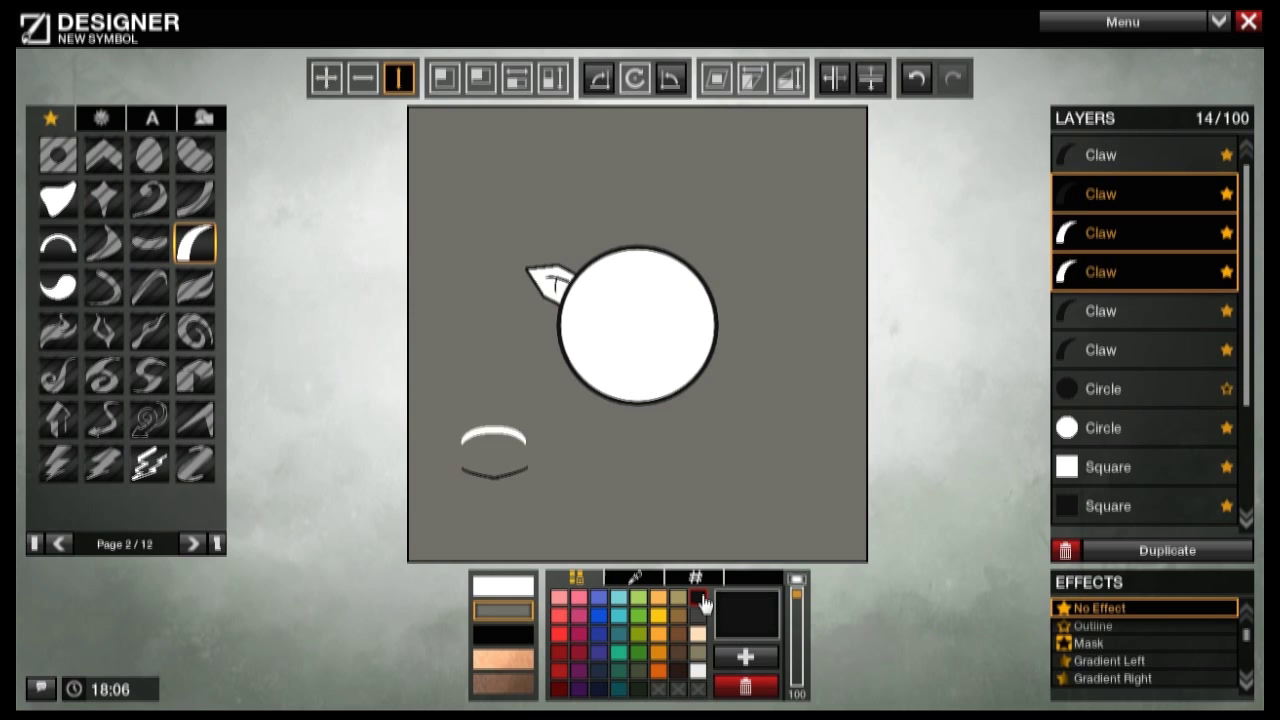
click(699, 599)
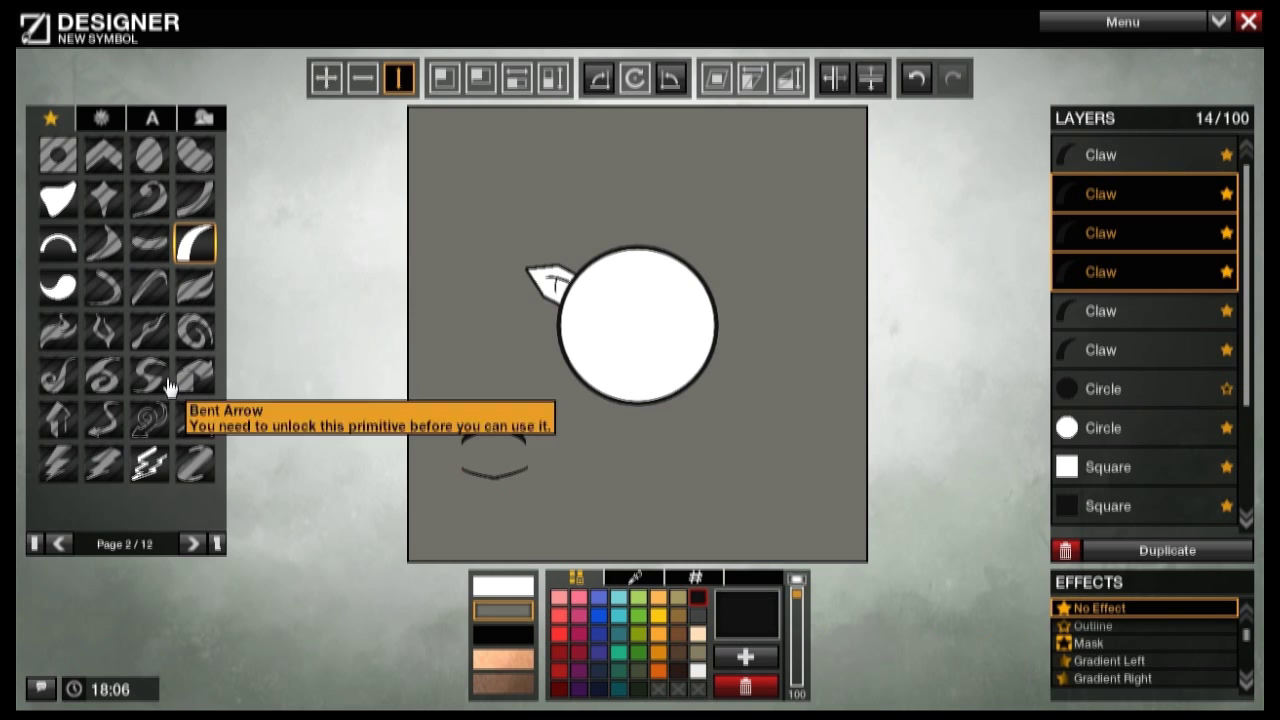
Step: Add a white Semi-circle shape, scale it down to about the arch's width and center it over the black arch
click(55, 544)
drag(98, 158, 505, 360)
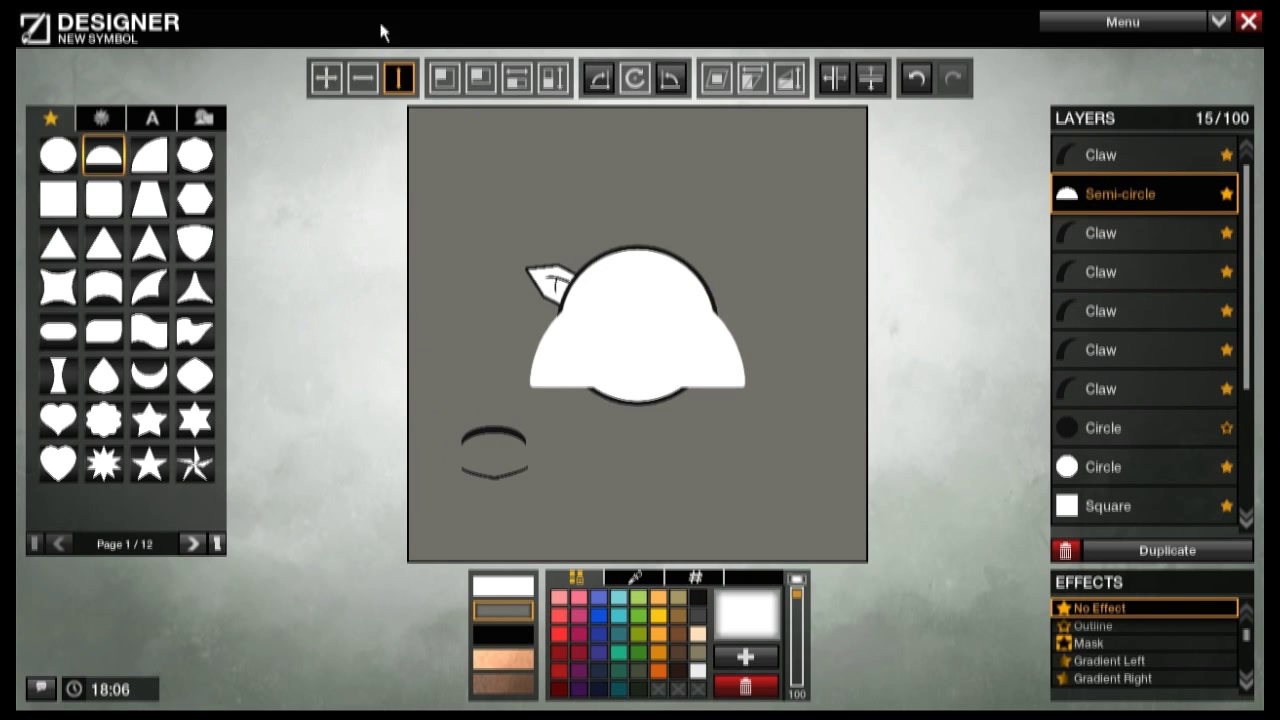
click(444, 78)
drag(660, 350, 490, 425)
click(330, 78)
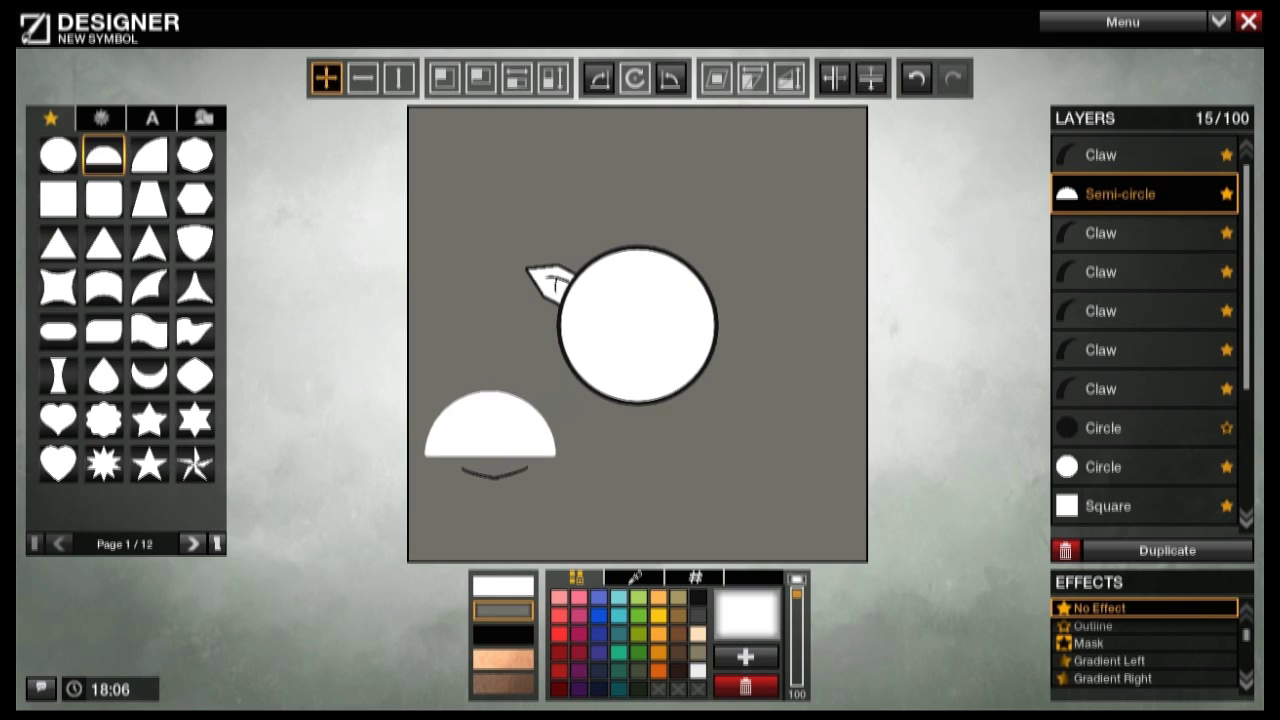
click(444, 78)
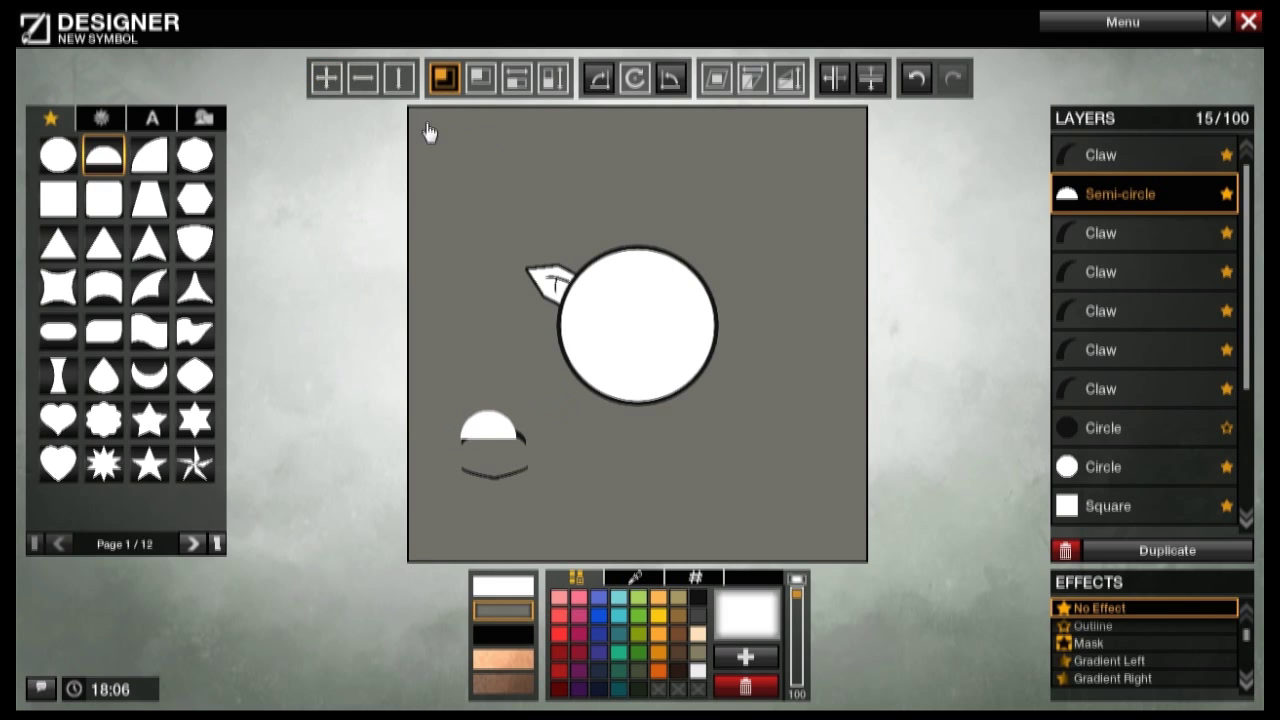
click(363, 78)
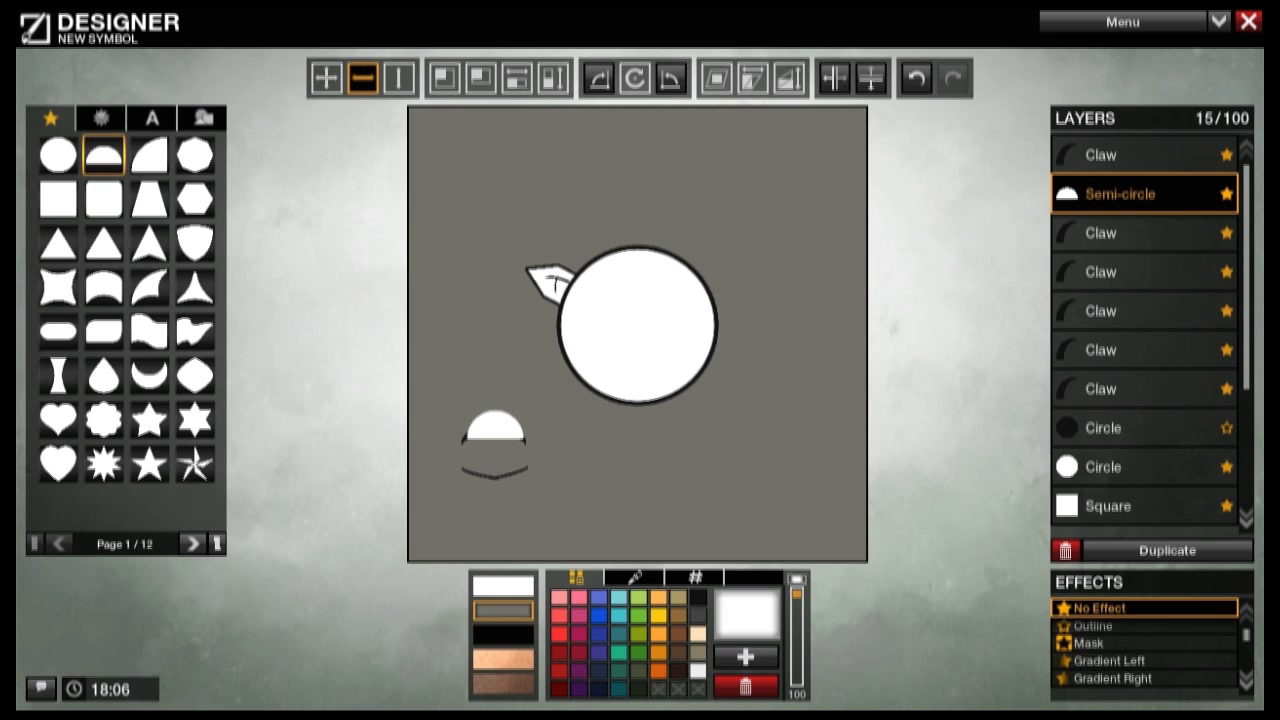
click(520, 80)
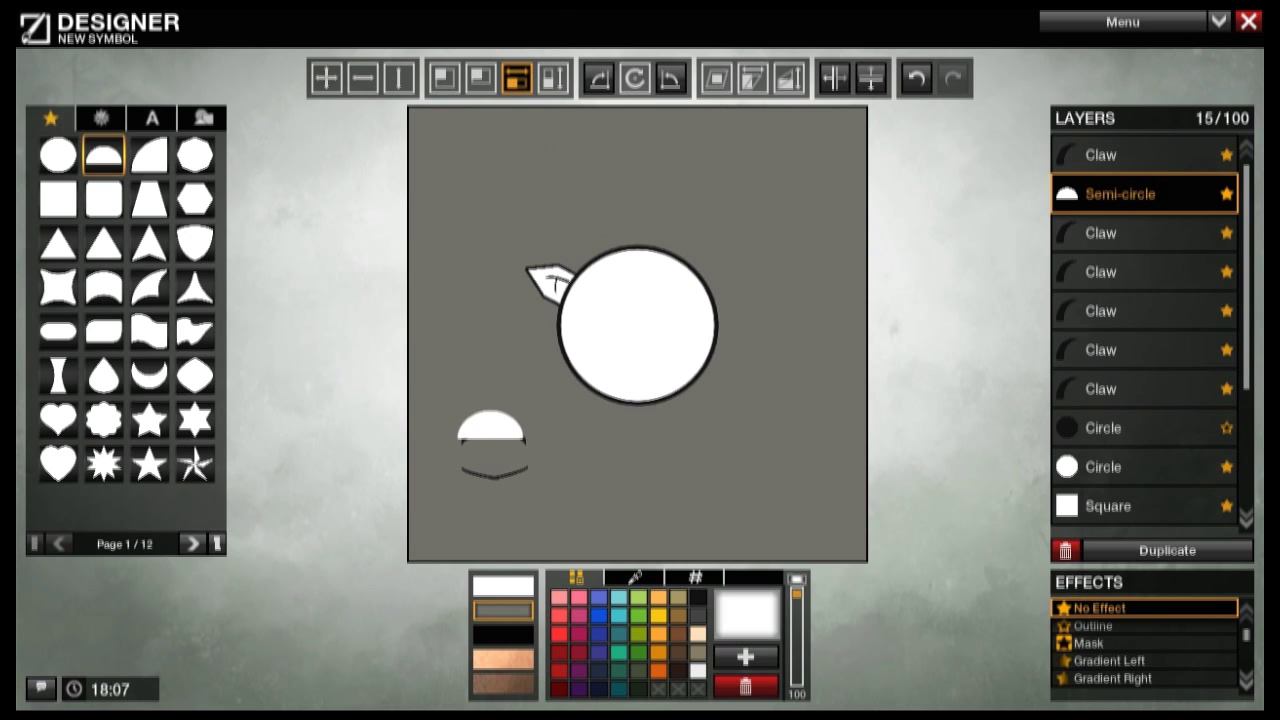
click(363, 78)
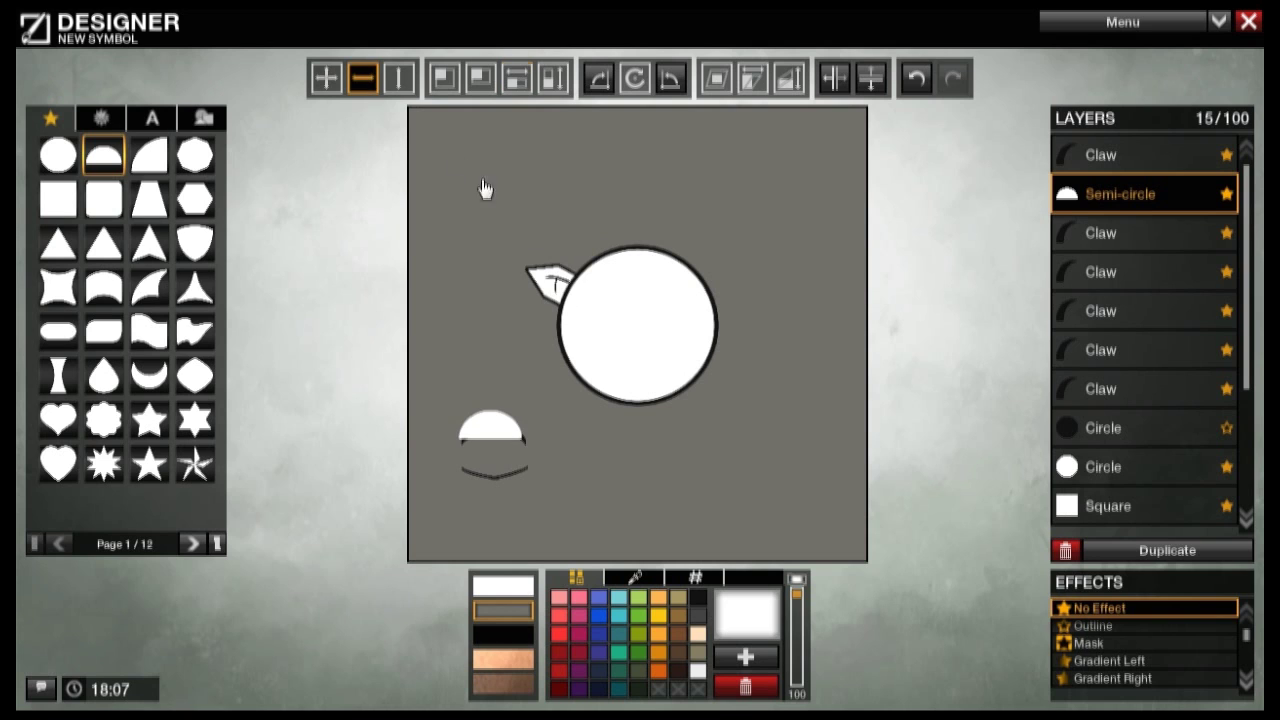
drag(363, 78, 355, 78)
key(Right)
Step: Send the semi-circle behind all other layers, move it down under the arch and adjust its height and width to fit
drag(1097, 192, 1211, 534)
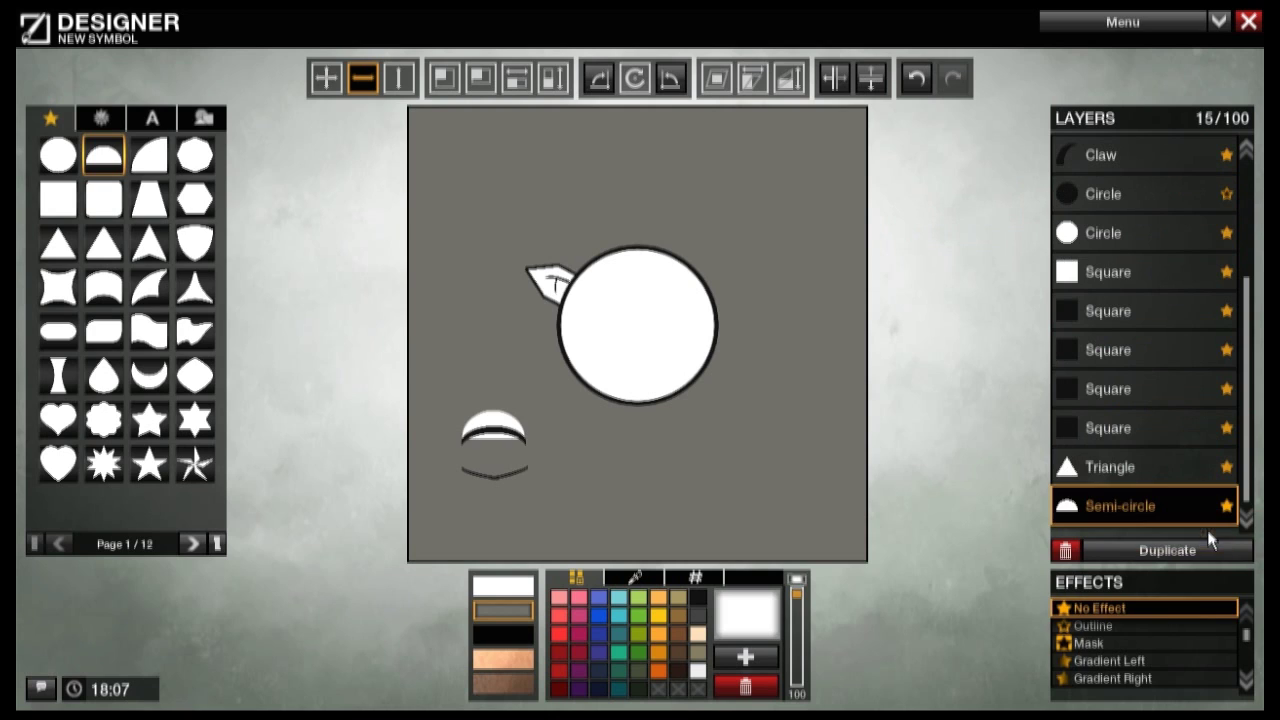
click(398, 80)
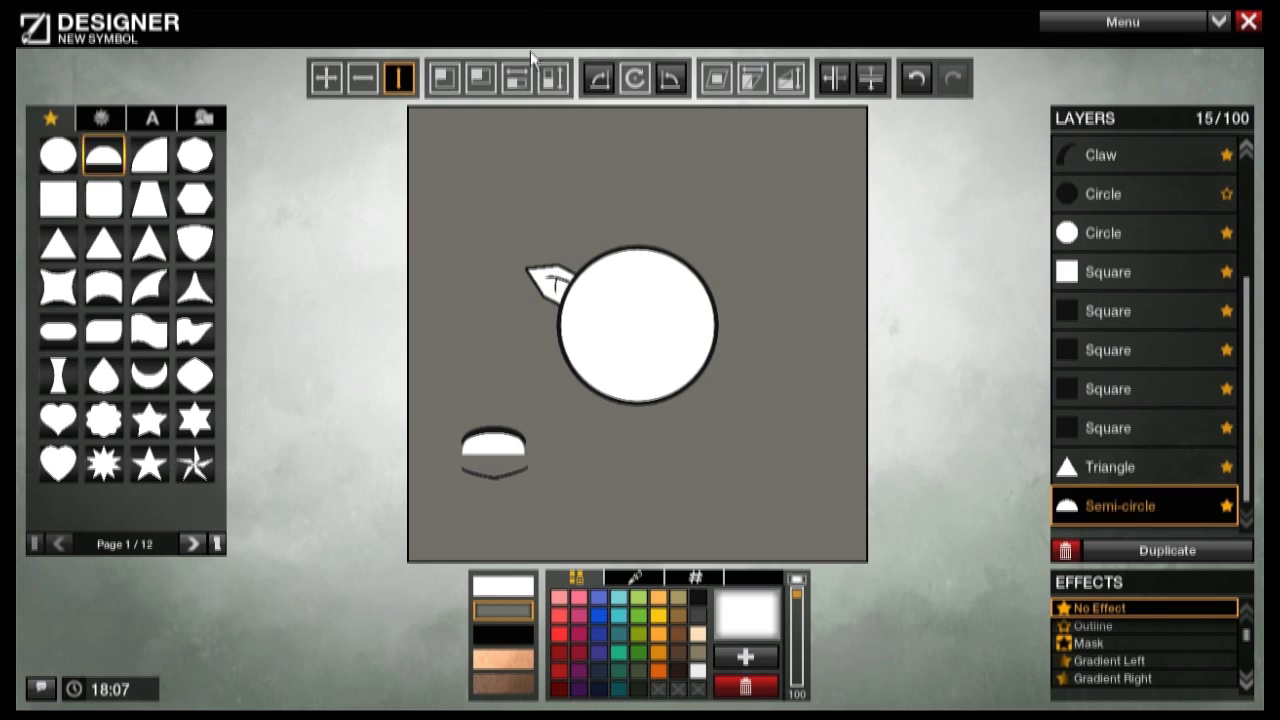
click(552, 76)
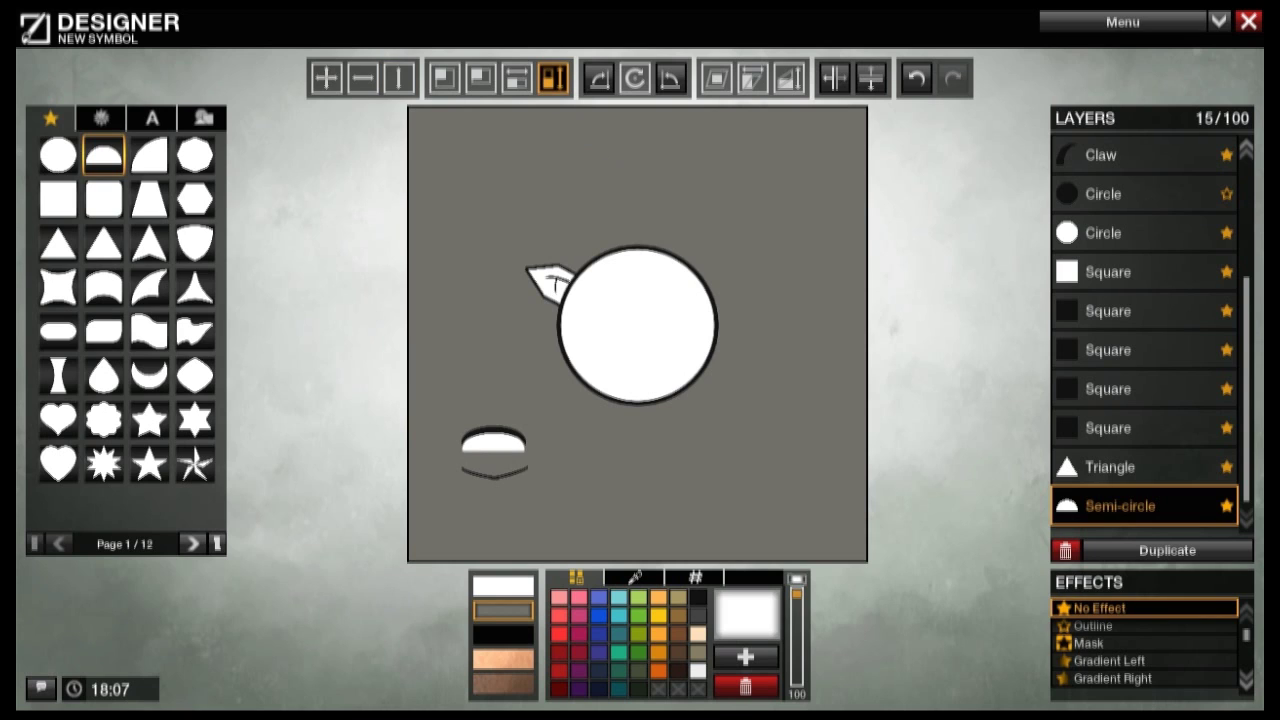
click(517, 80)
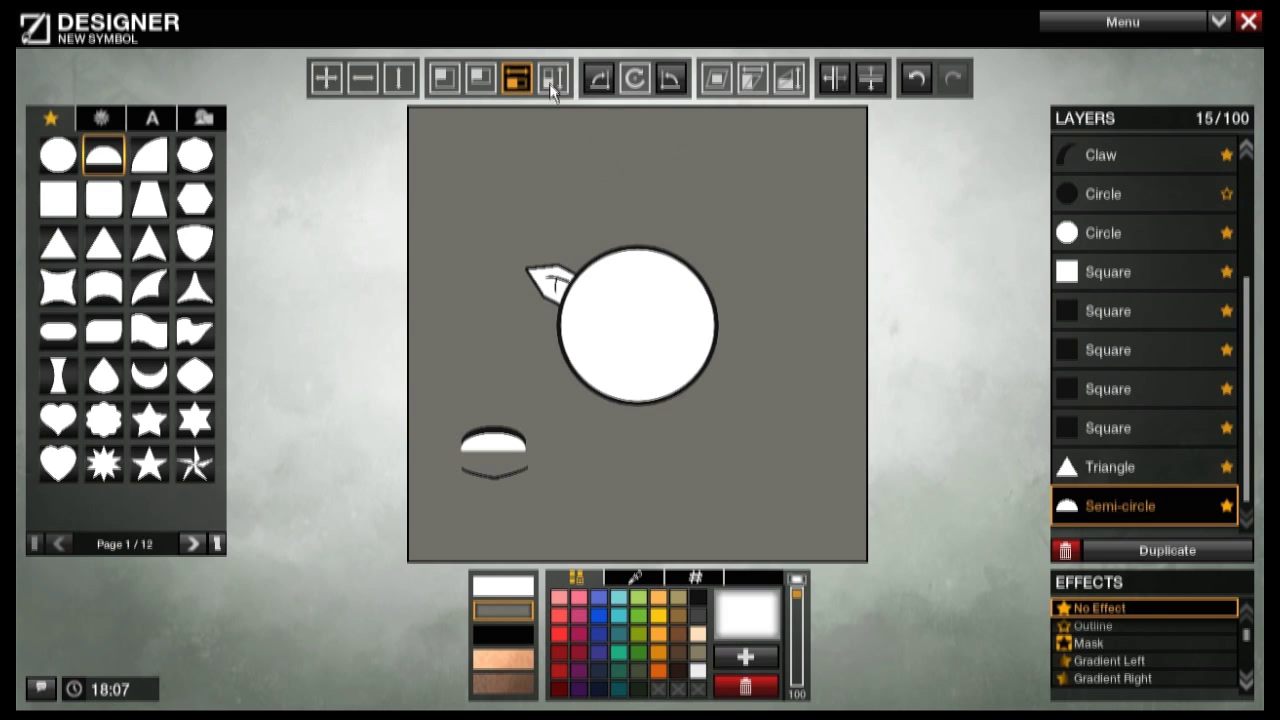
Step: Duplicate the semi-circle, flip the copy vertically and resize it to fill the area above the lower black curve
click(1168, 552)
click(398, 78)
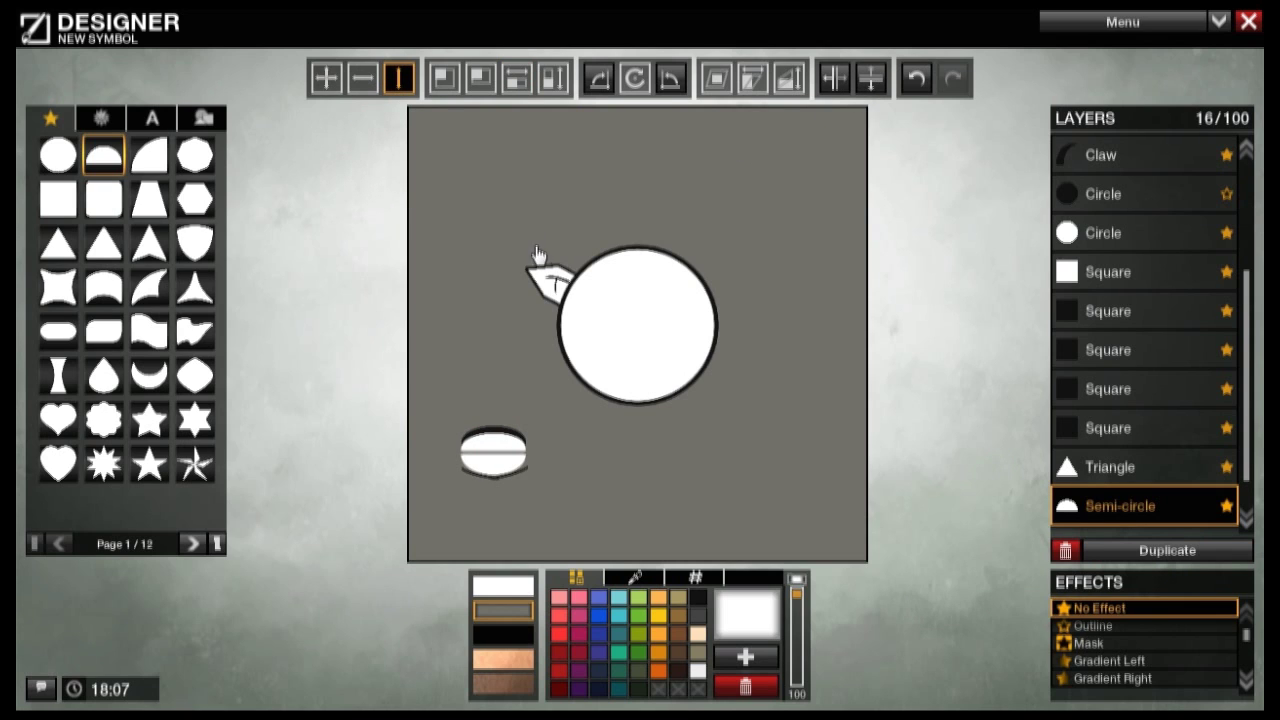
click(445, 78)
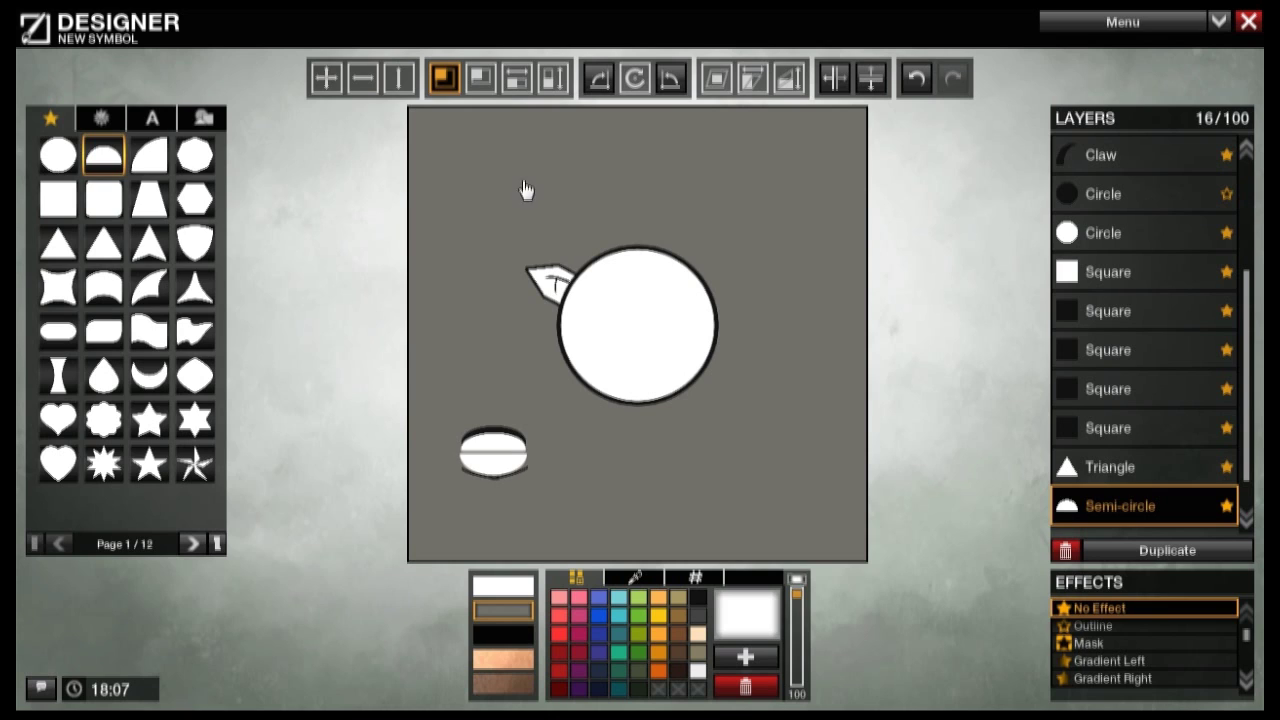
click(553, 78)
drag(591, 200, 591, 196)
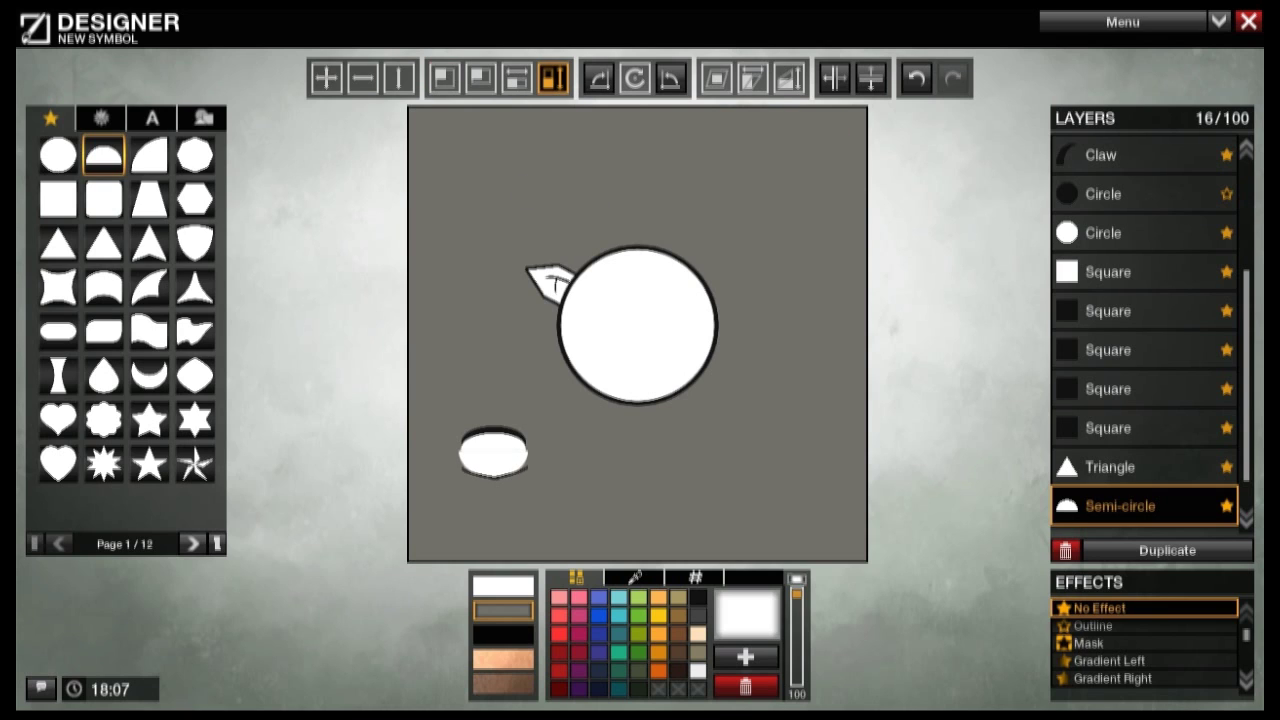
click(517, 78)
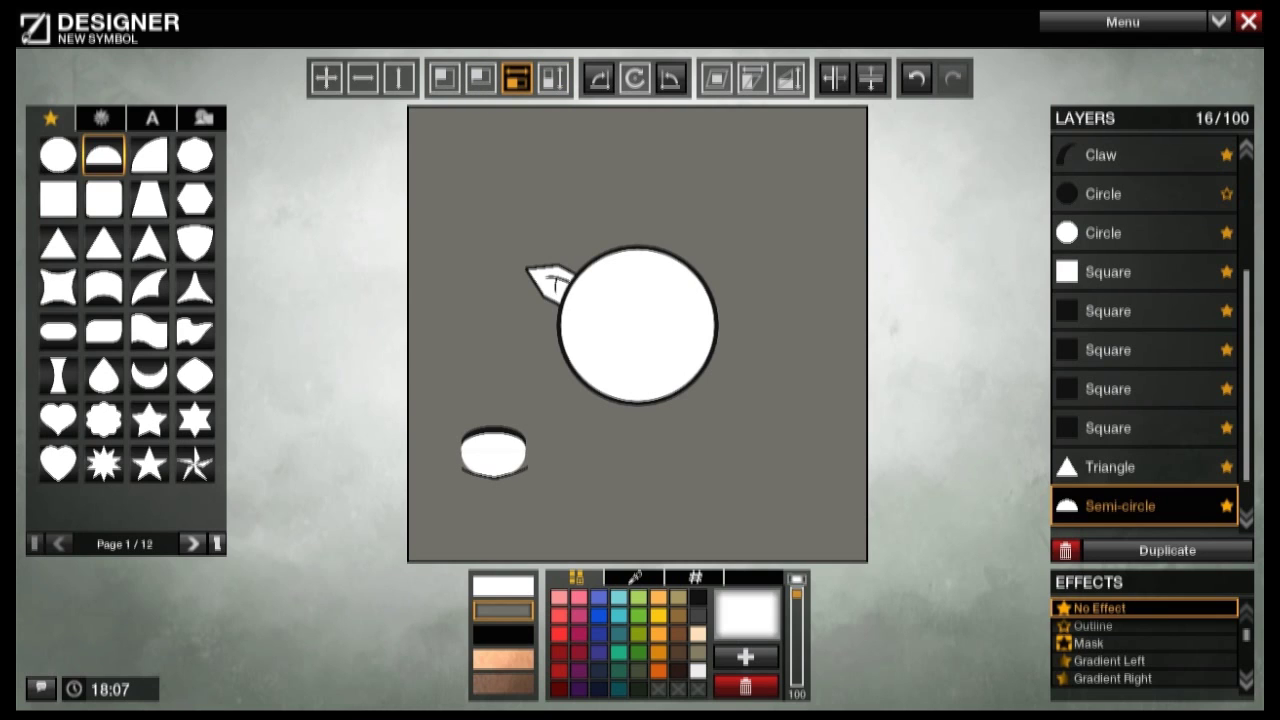
Step: Select the flipped semi-circle layer, then readjust its size and vertical position to fit against the lower black curve
click(1106, 165)
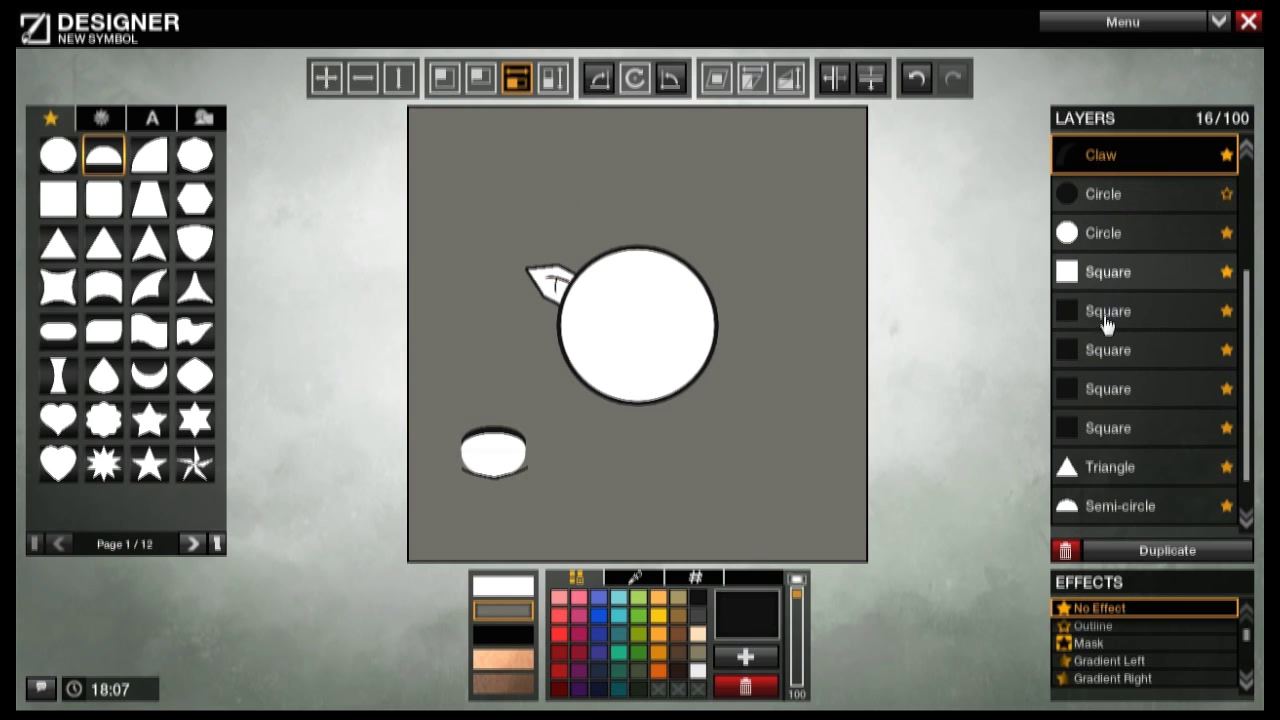
click(1123, 193)
click(1151, 502)
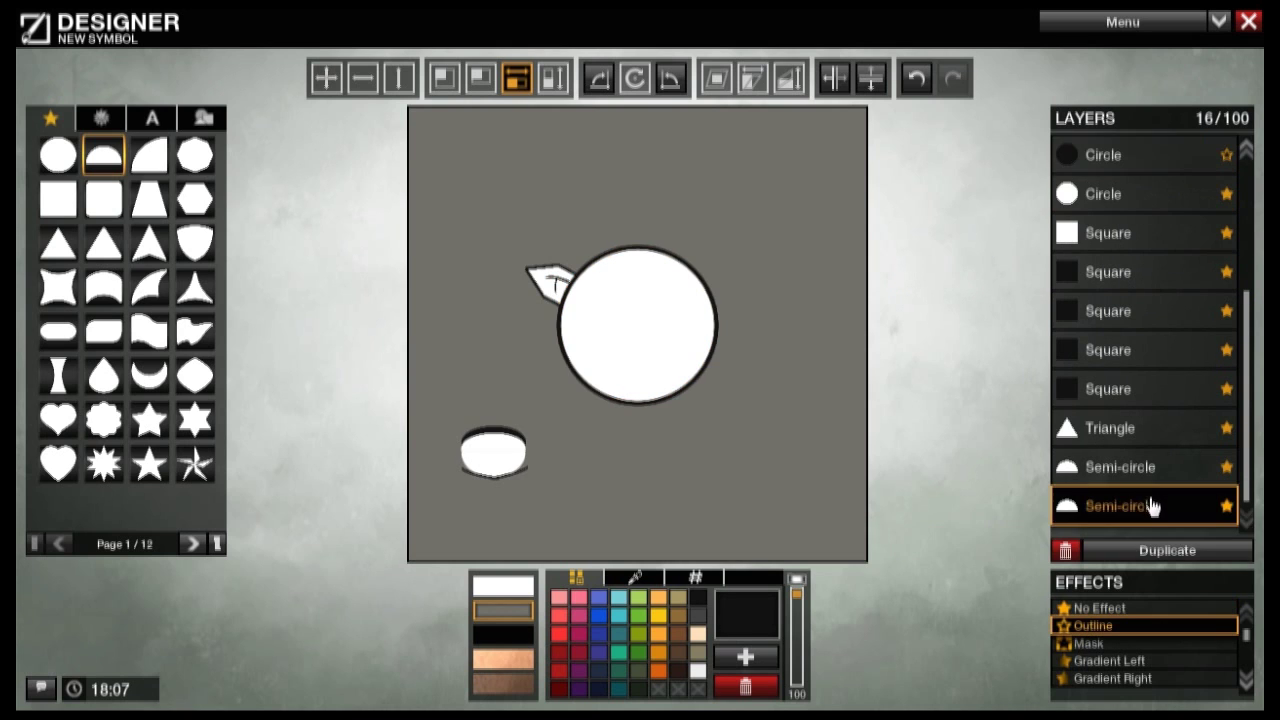
click(1140, 476)
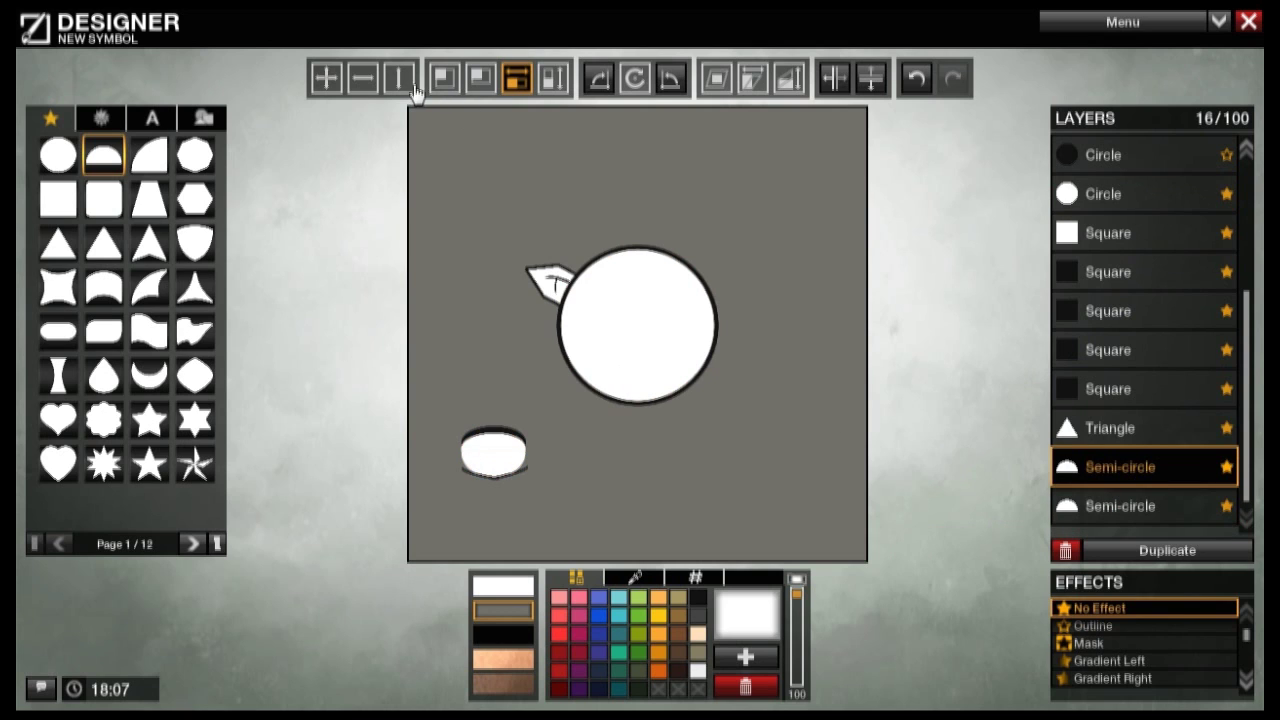
click(454, 84)
click(516, 86)
drag(528, 183, 536, 183)
click(445, 78)
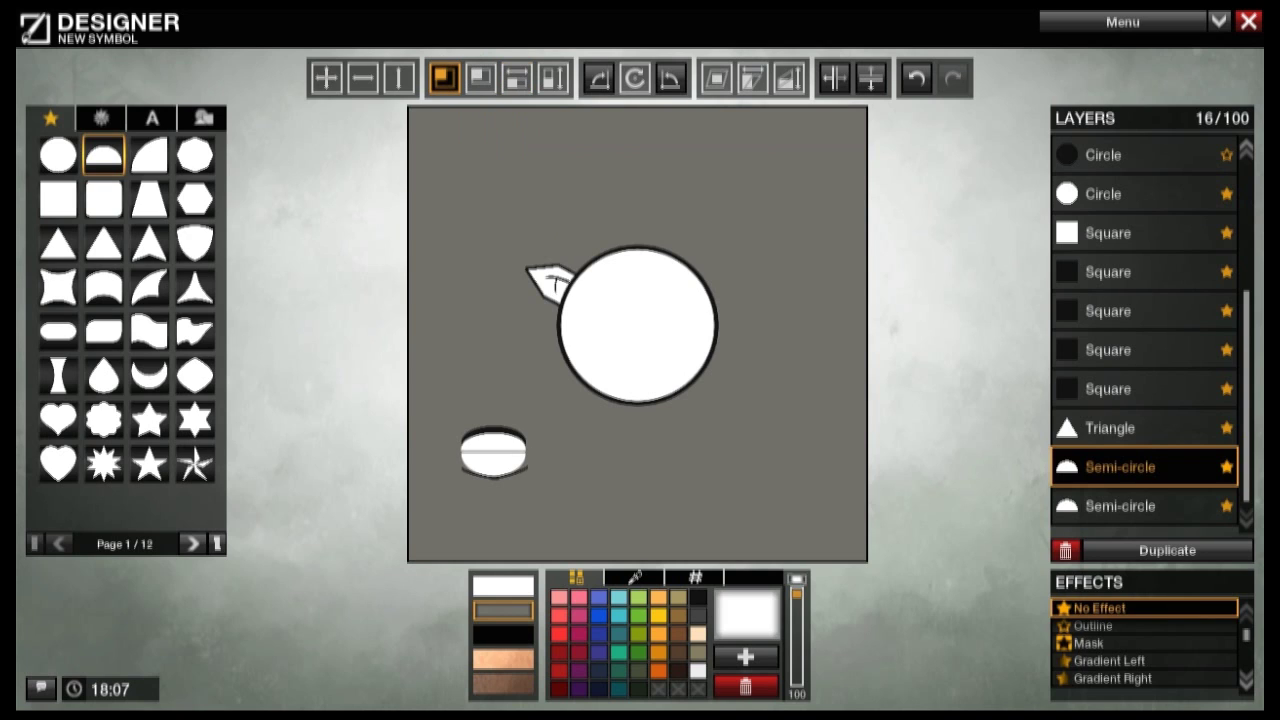
click(398, 78)
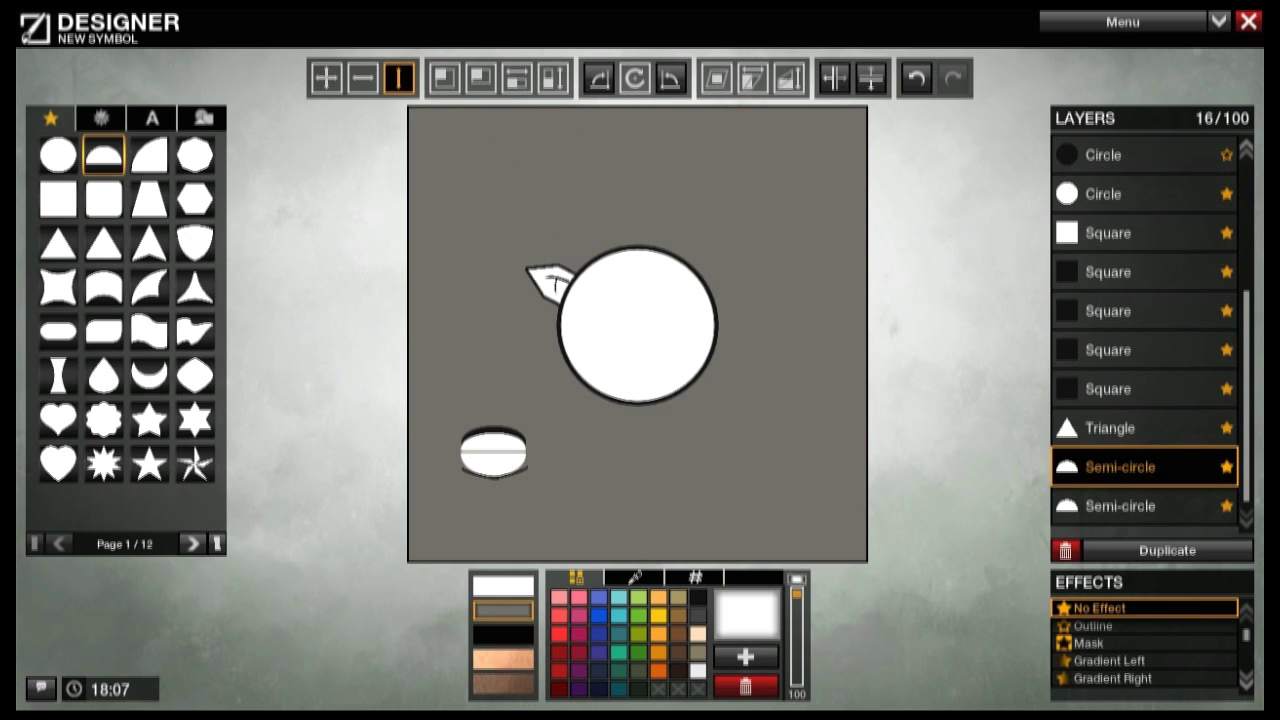
drag(493, 466, 493, 463)
click(516, 78)
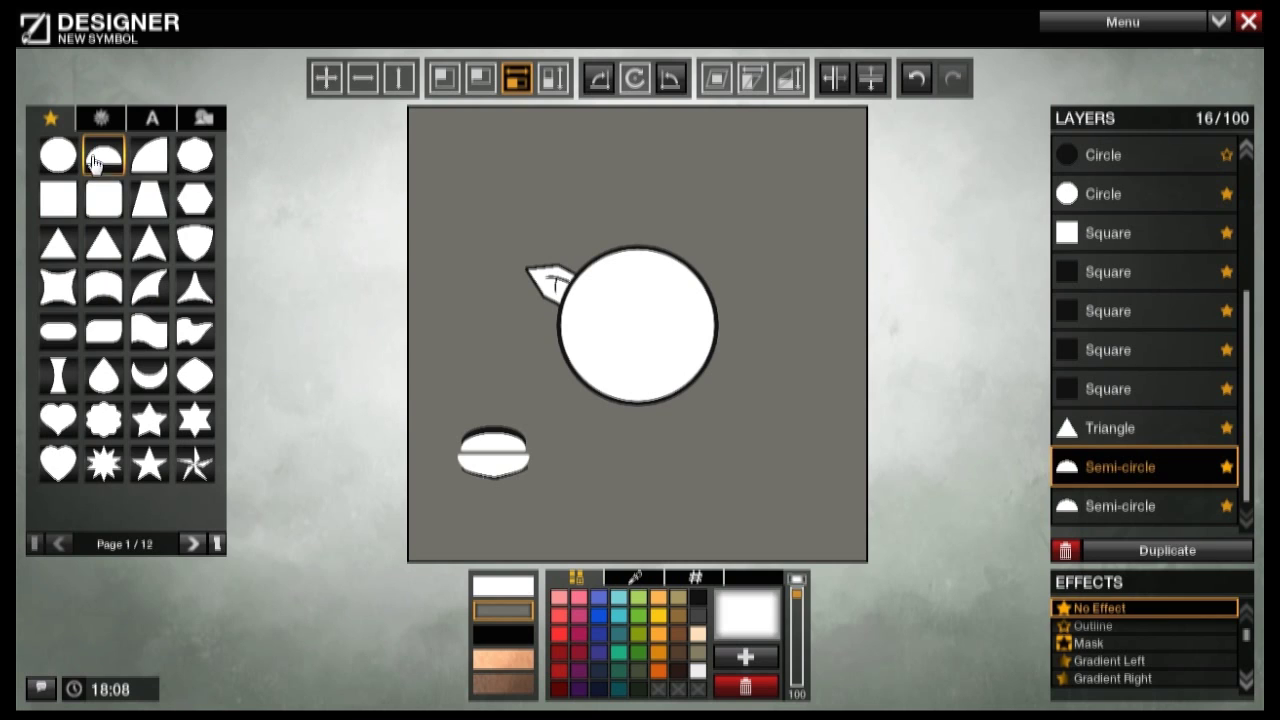
Step: Add a white Circle shape, scale it down to about the eye's width and place it above the eye, beside the leaf-like spike
click(58, 155)
click(444, 78)
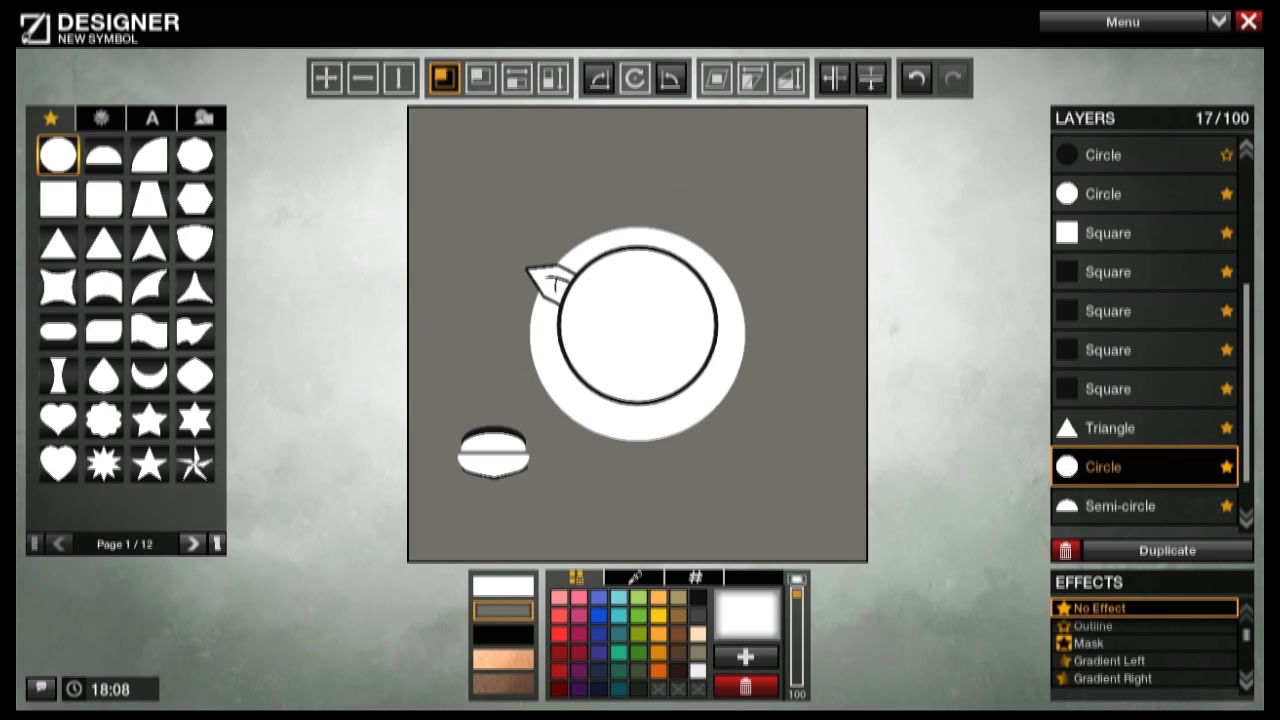
click(326, 78)
drag(578, 172, 596, 234)
click(444, 78)
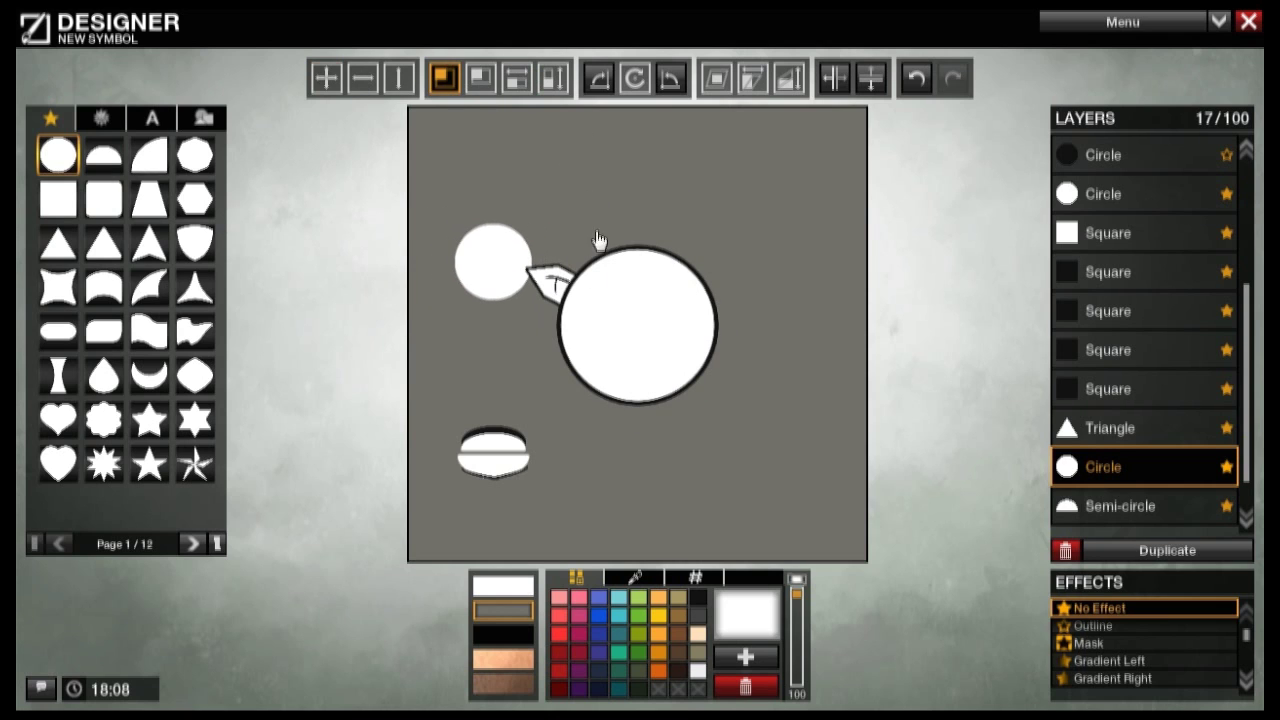
Step: Stretch the small circle into a tall oval, colour it black and widen it slightly
click(553, 78)
drag(553, 78, 553, 41)
drag(553, 130, 553, 112)
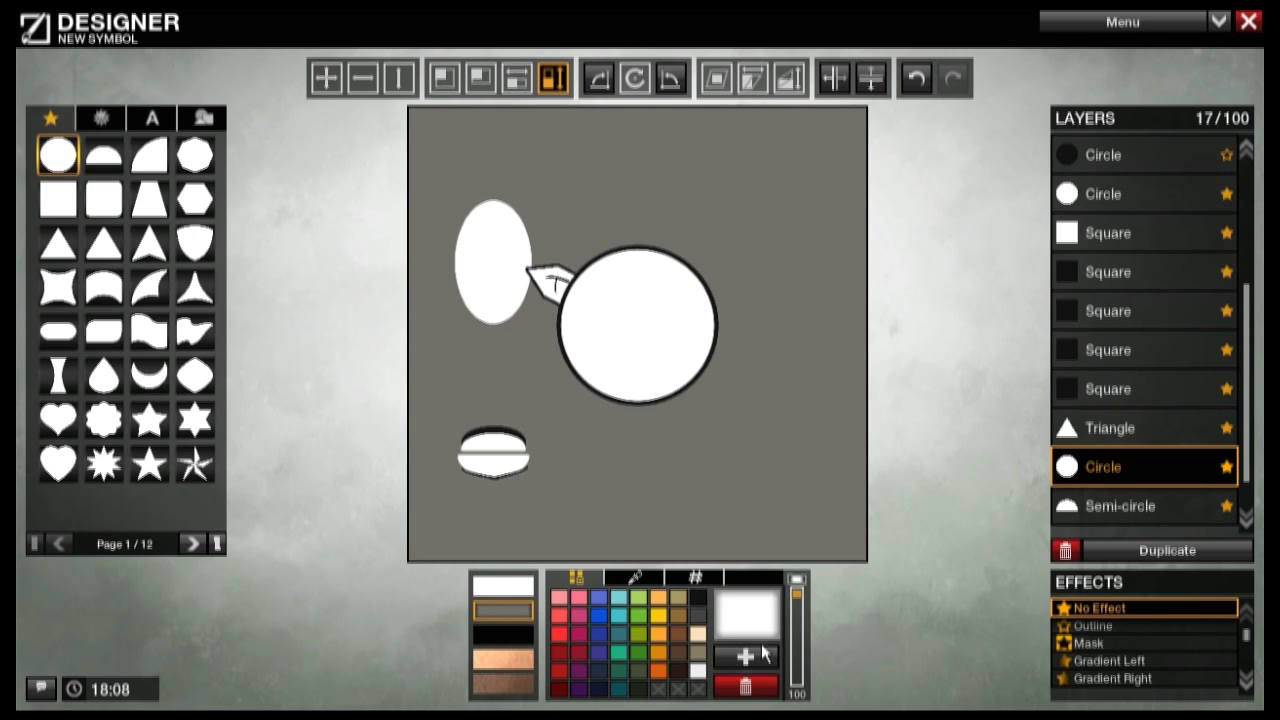
click(698, 597)
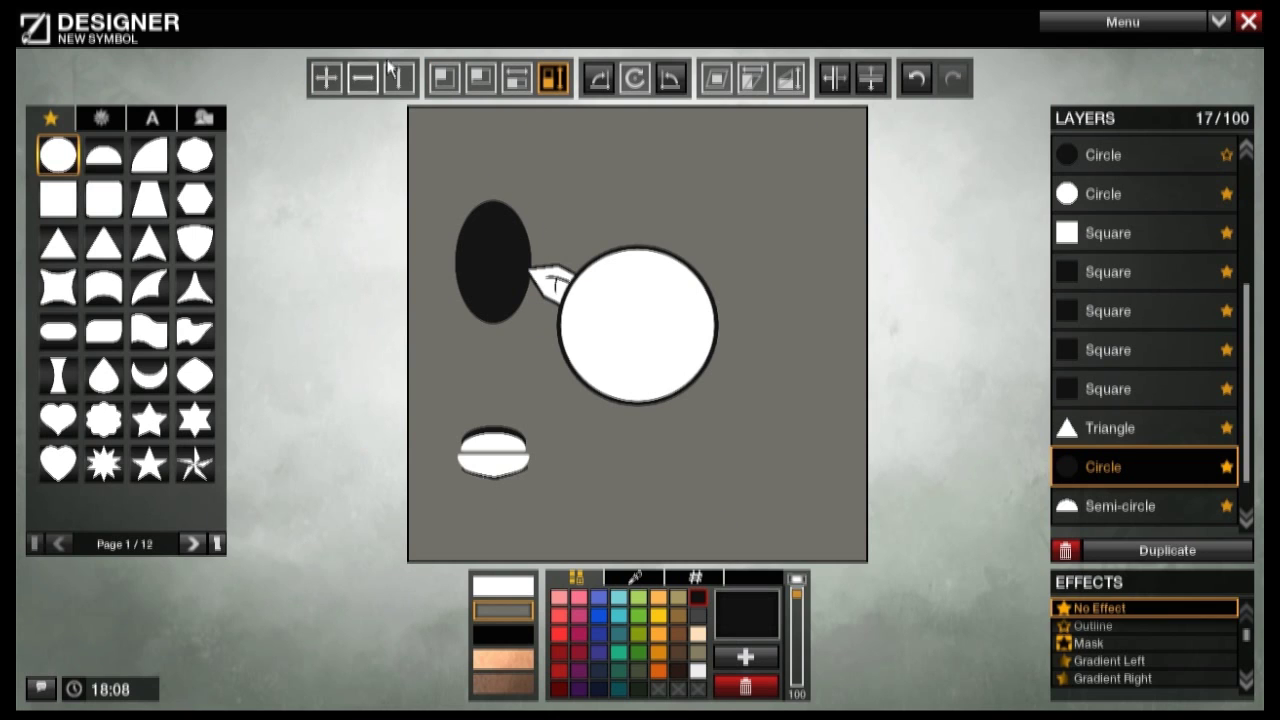
drag(517, 78, 538, 133)
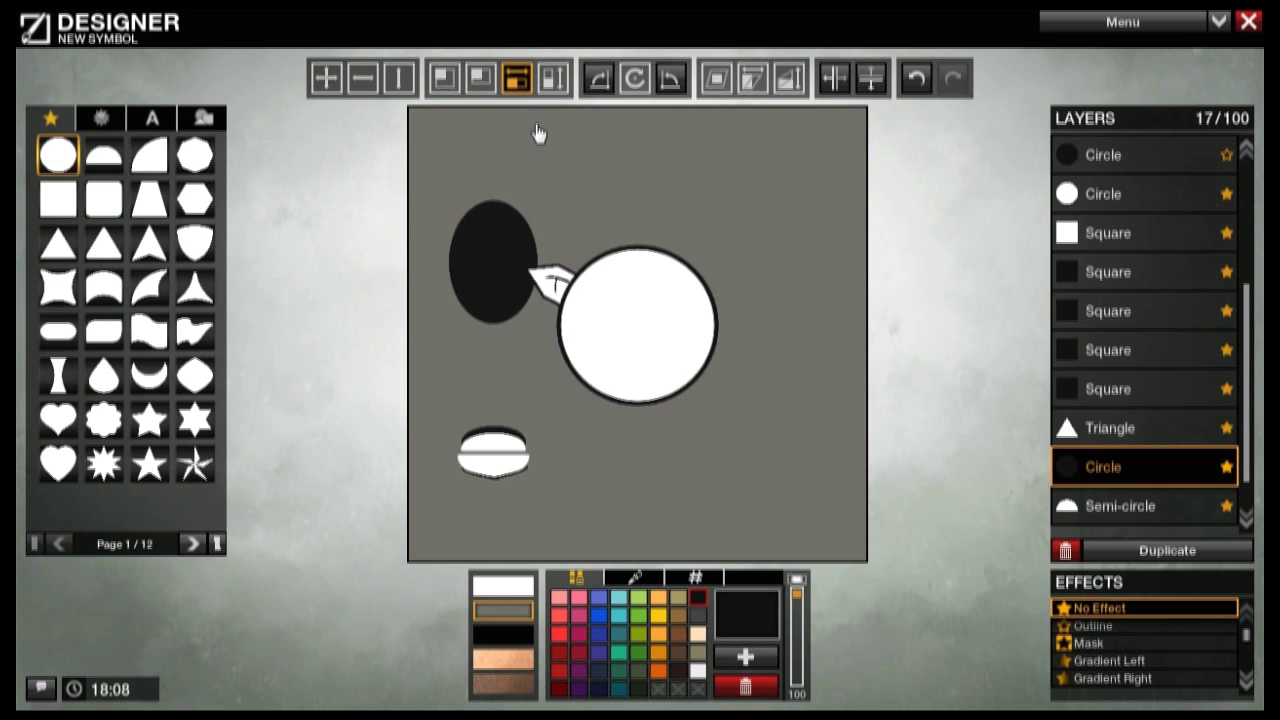
Step: Scale the black oval down to pupil size and move it onto the middle of the white eye shape
click(326, 80)
click(445, 80)
drag(563, 163, 417, 78)
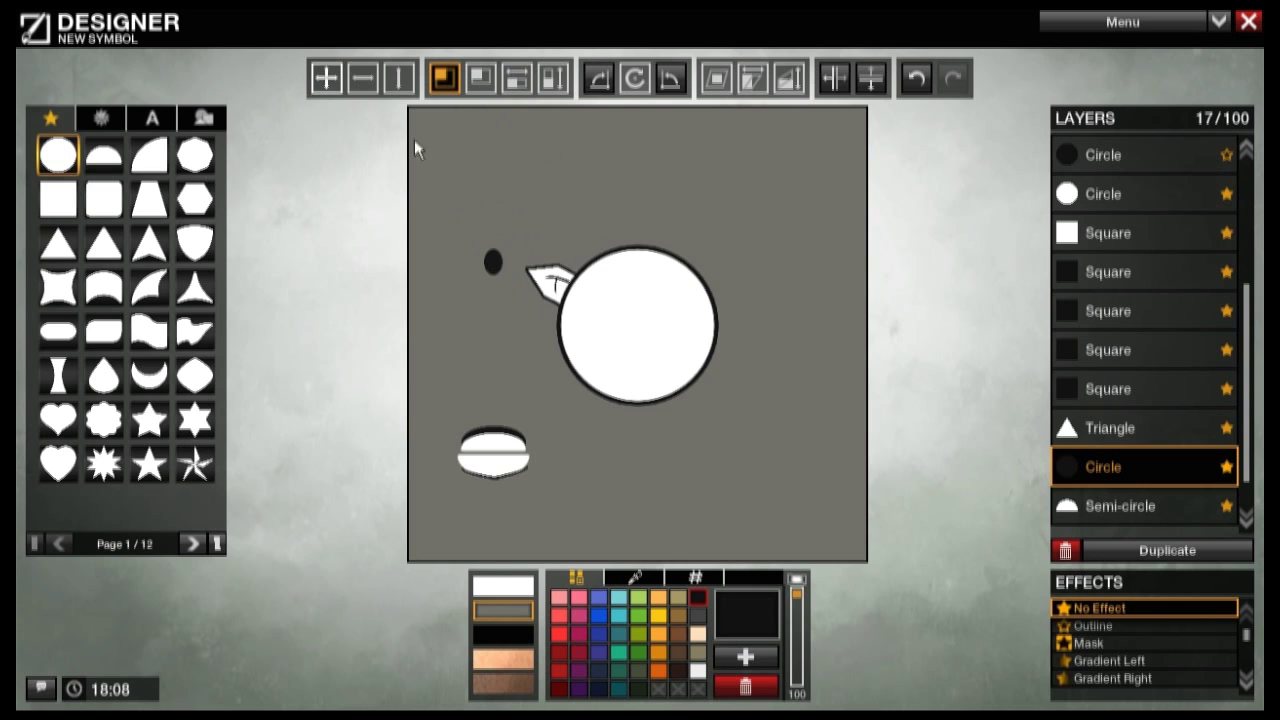
click(328, 80)
drag(493, 262, 504, 445)
click(445, 78)
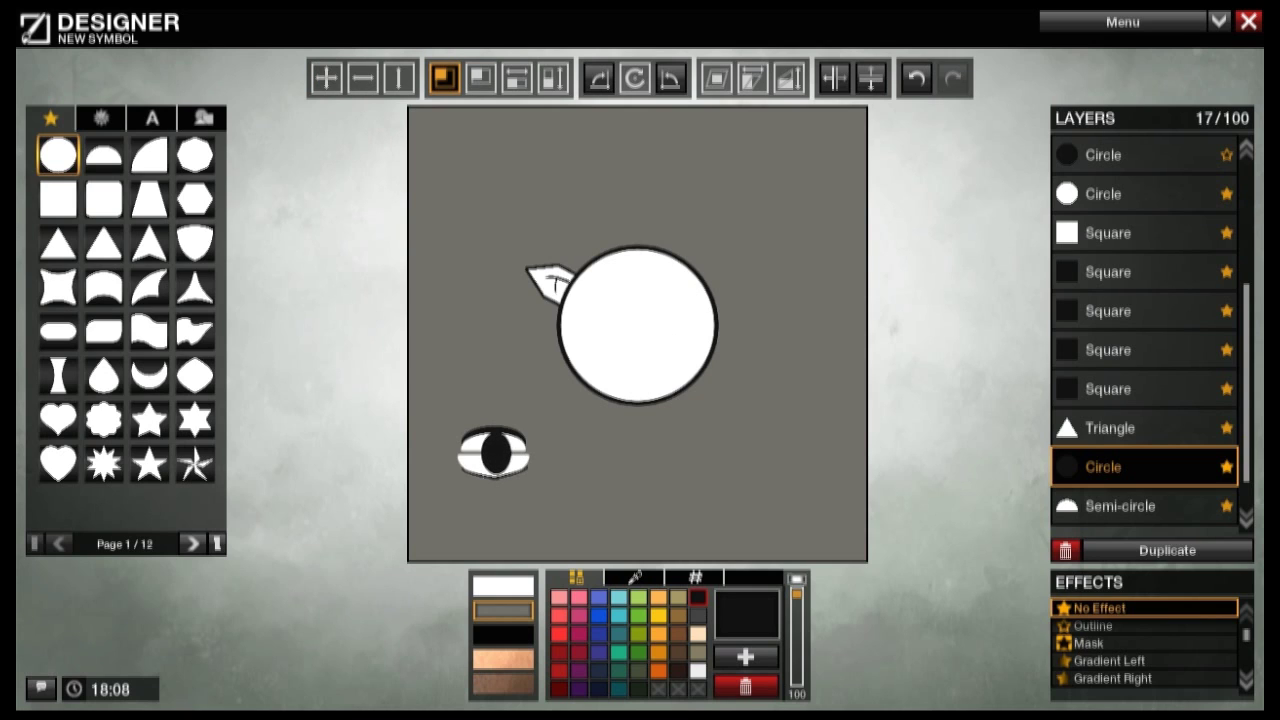
Step: Narrow the black pupil and fine-tune its size, height and position so it sits slightly right of the eye's centre
mouse_move(606, 210)
mouse_down()
mouse_move(590, 210)
mouse_move(606, 210)
mouse_up()
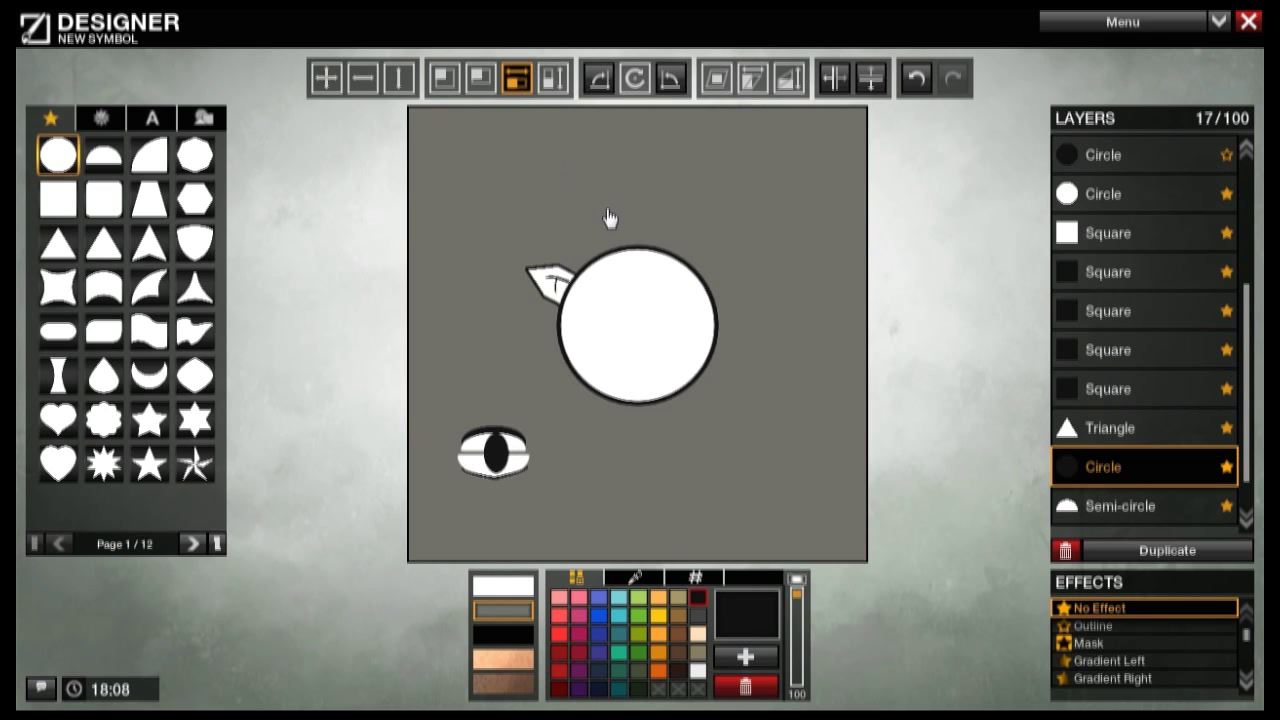
click(445, 78)
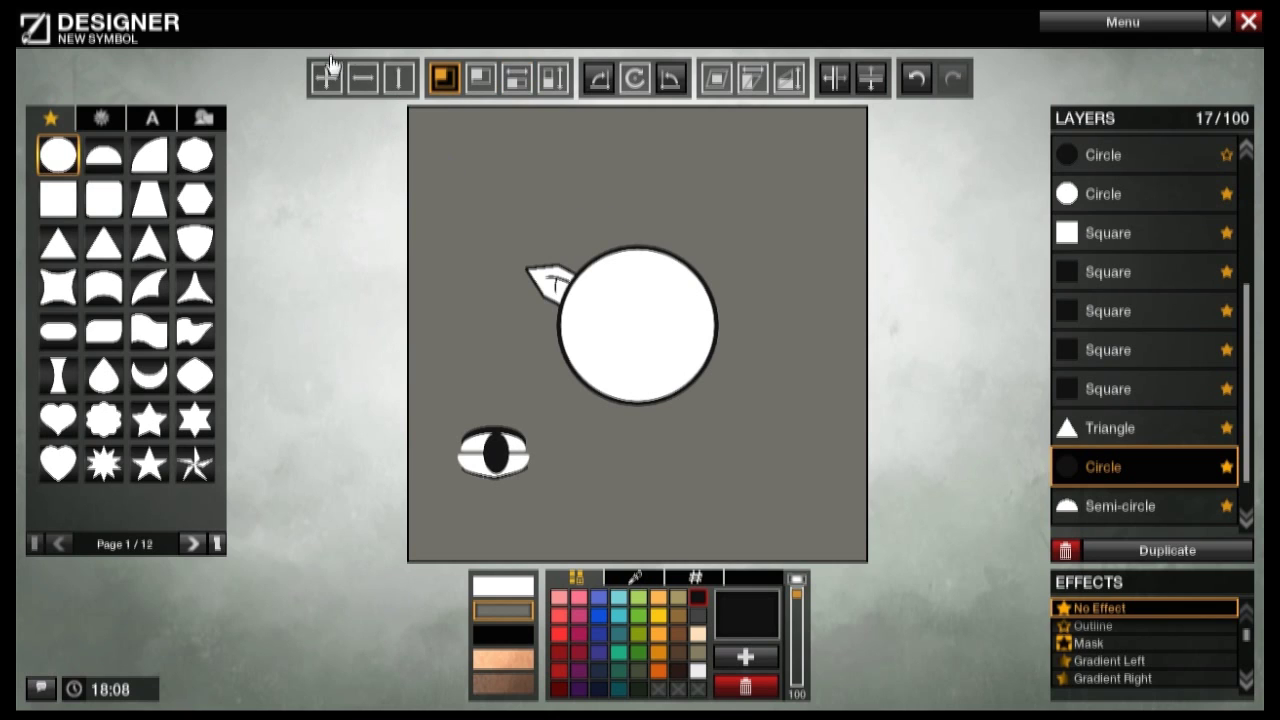
click(398, 78)
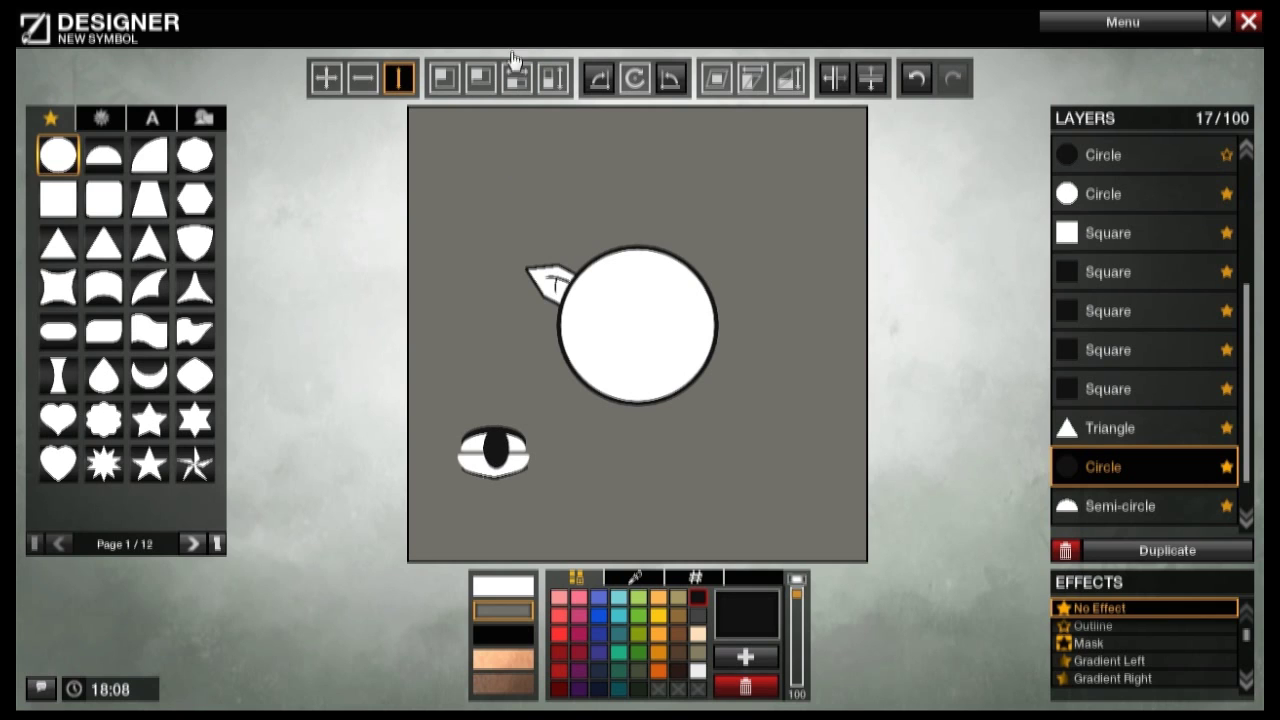
click(553, 78)
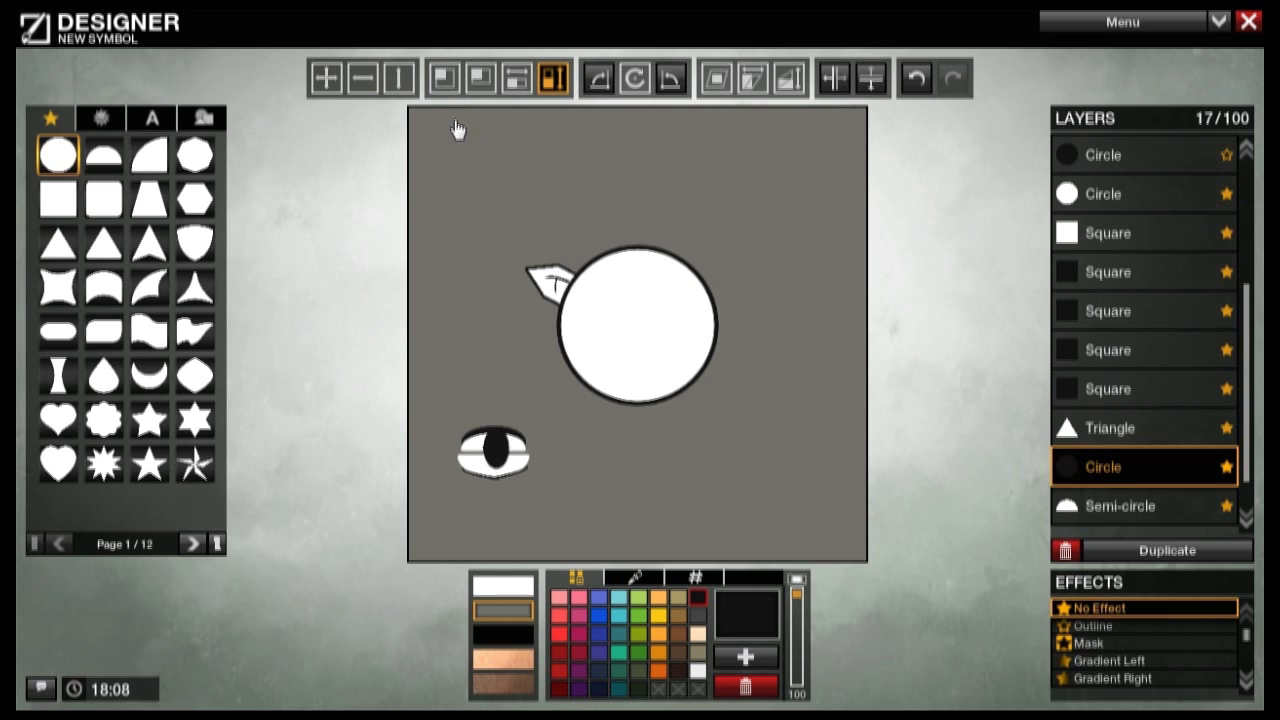
click(362, 78)
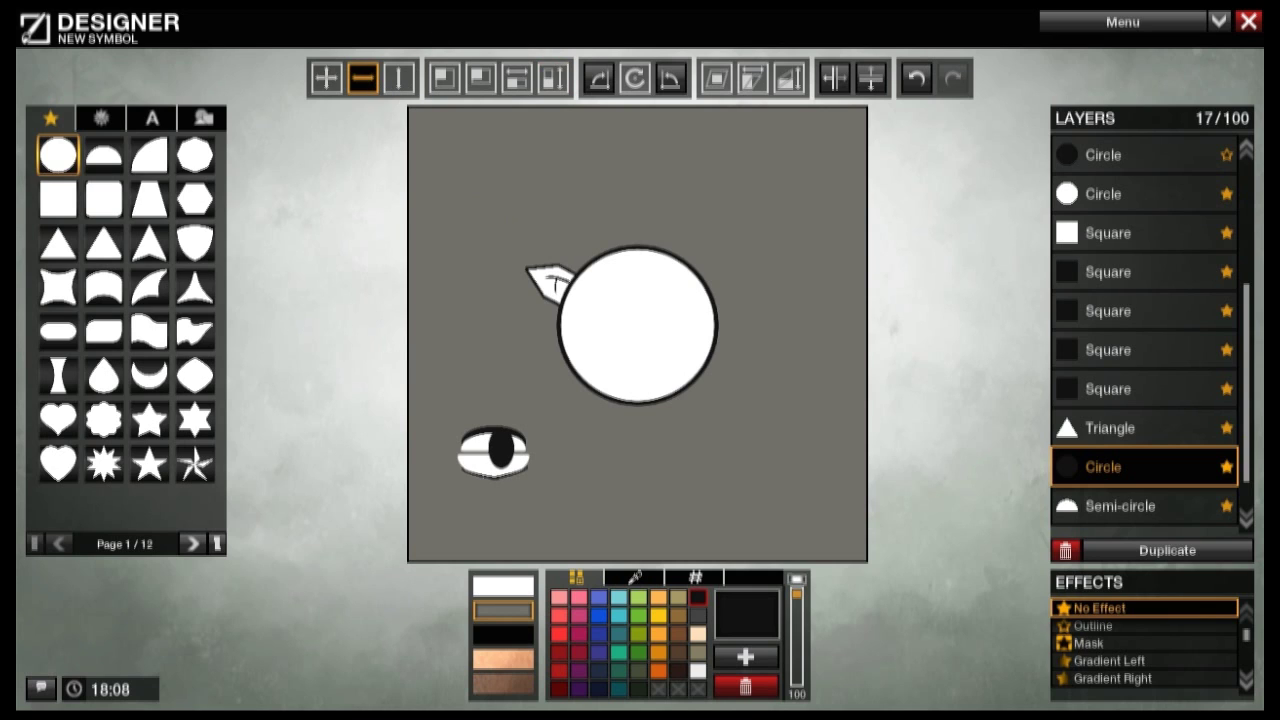
drag(510, 221, 508, 221)
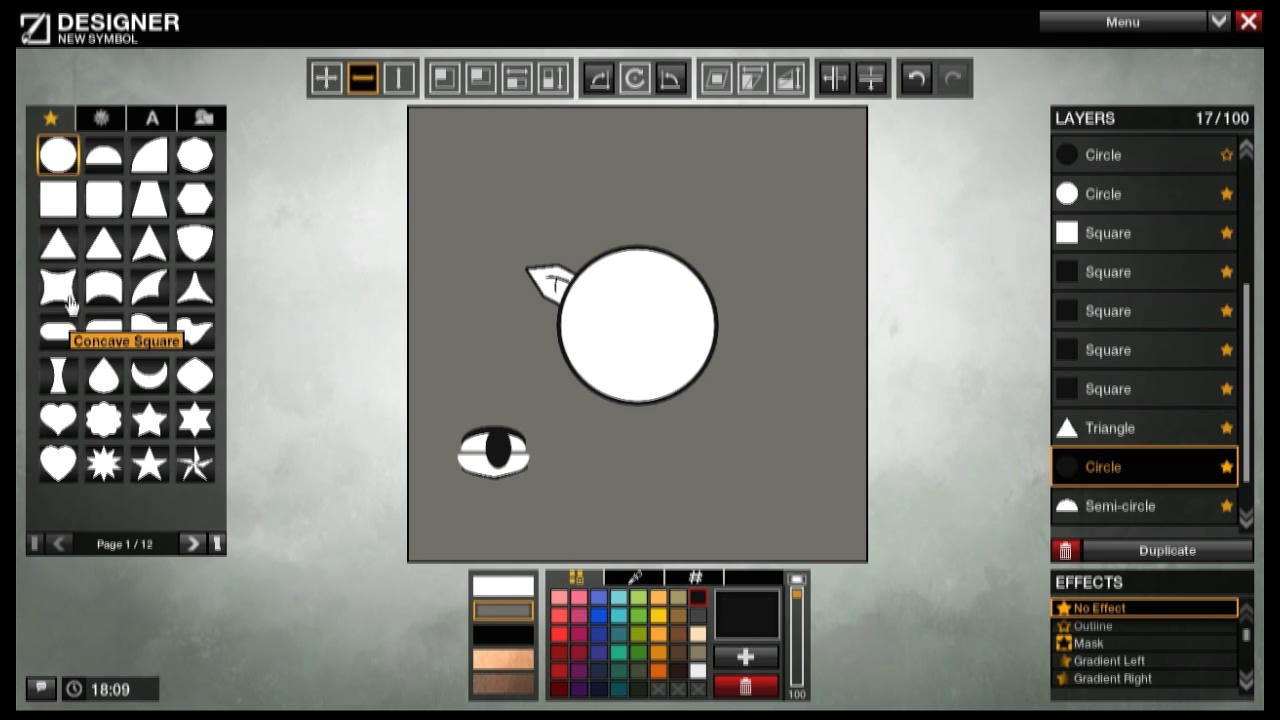
Step: Add another white Circle, send it behind all other layers, shrink it to a small dot and move it above the eye
drag(60, 152, 470, 322)
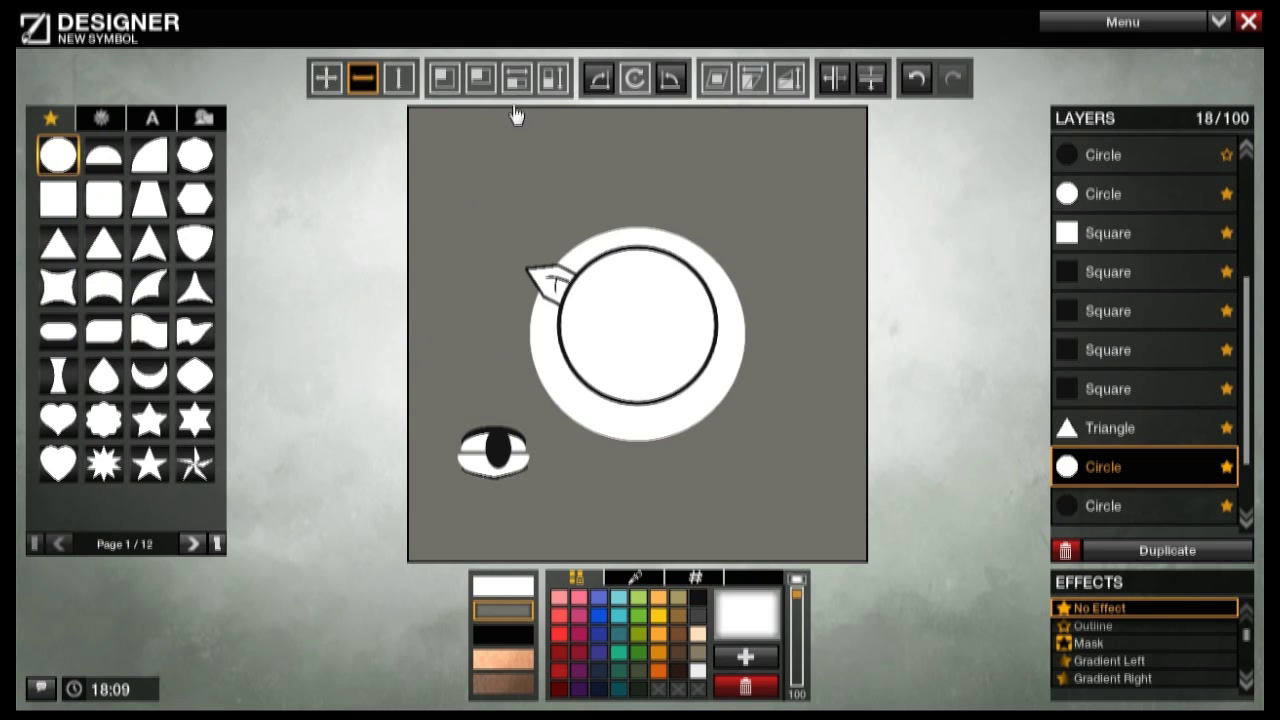
drag(1180, 480, 1152, 483)
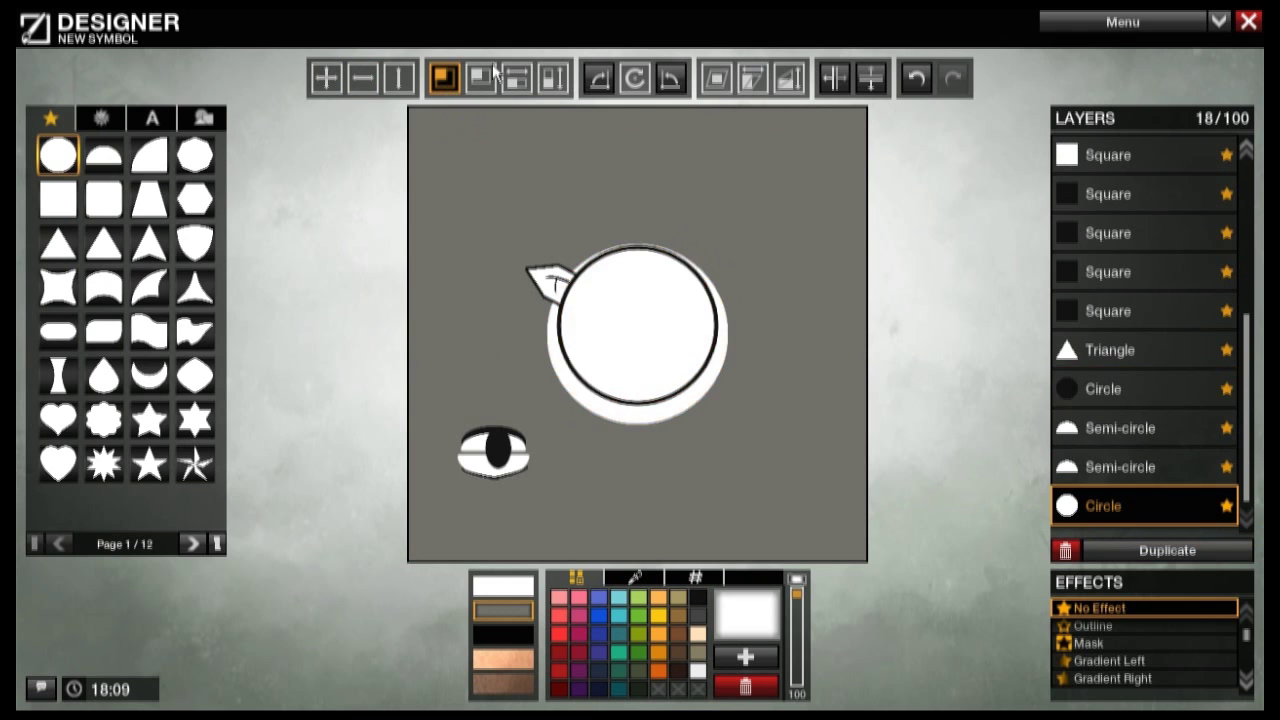
click(326, 78)
drag(626, 346, 485, 357)
drag(444, 78, 390, 153)
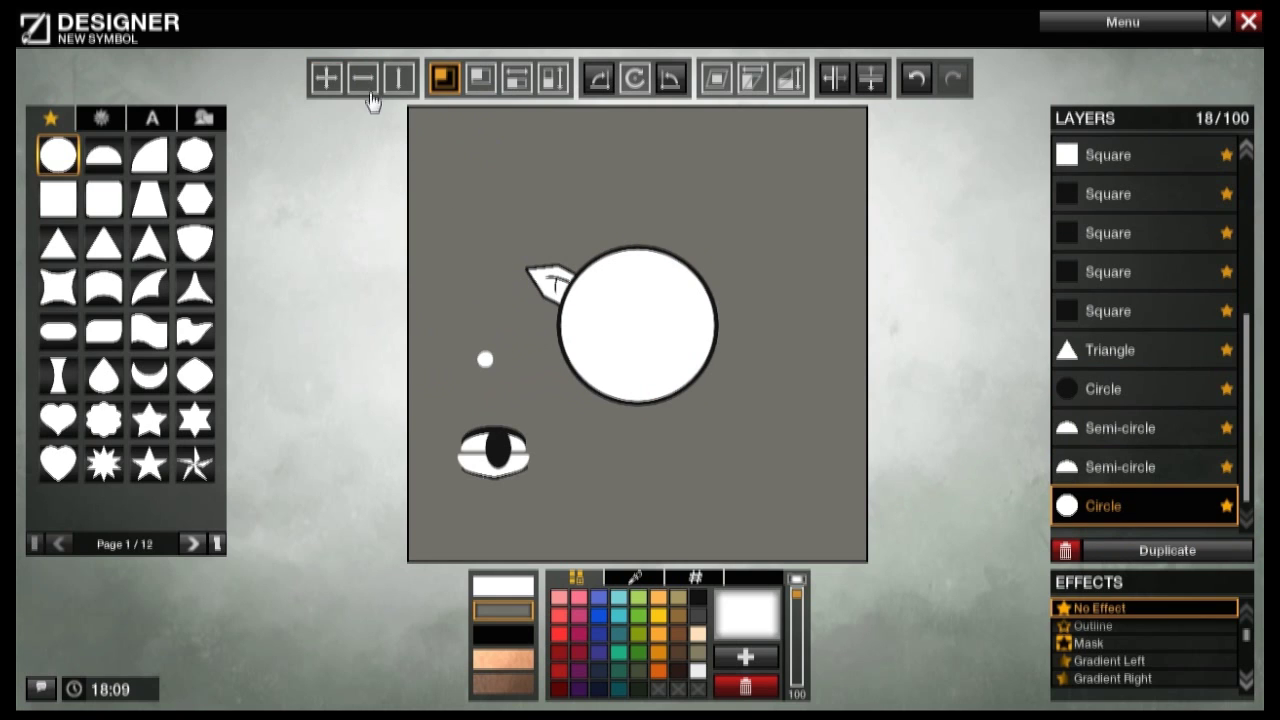
Step: Move the small white circle behind the pupil and widen it to cover the grey gap between the two semi-circles
click(326, 78)
drag(485, 359, 494, 449)
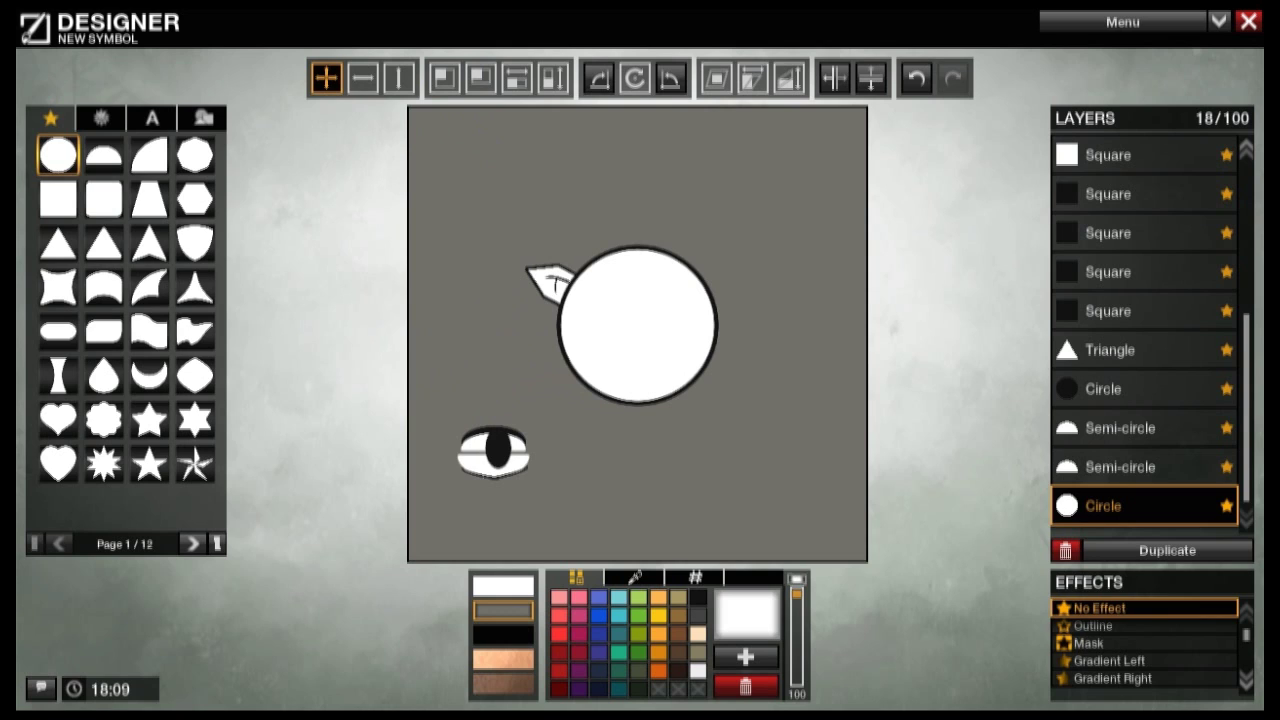
click(516, 78)
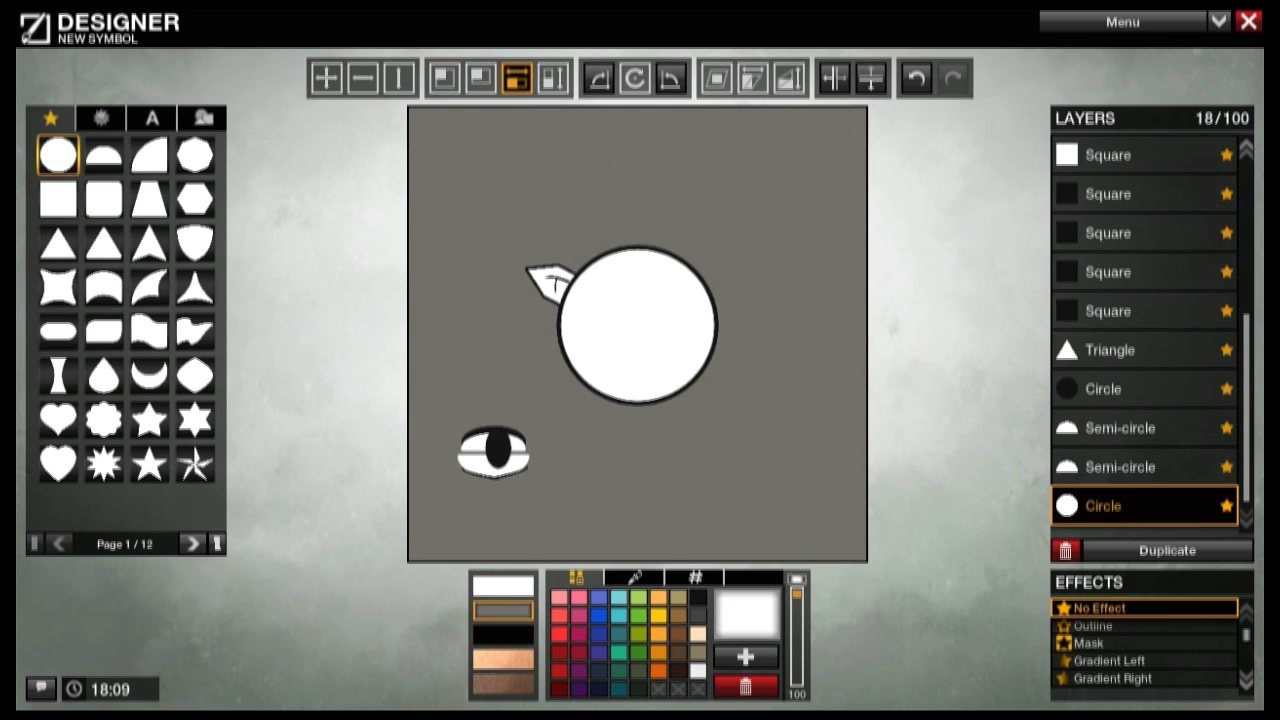
click(326, 78)
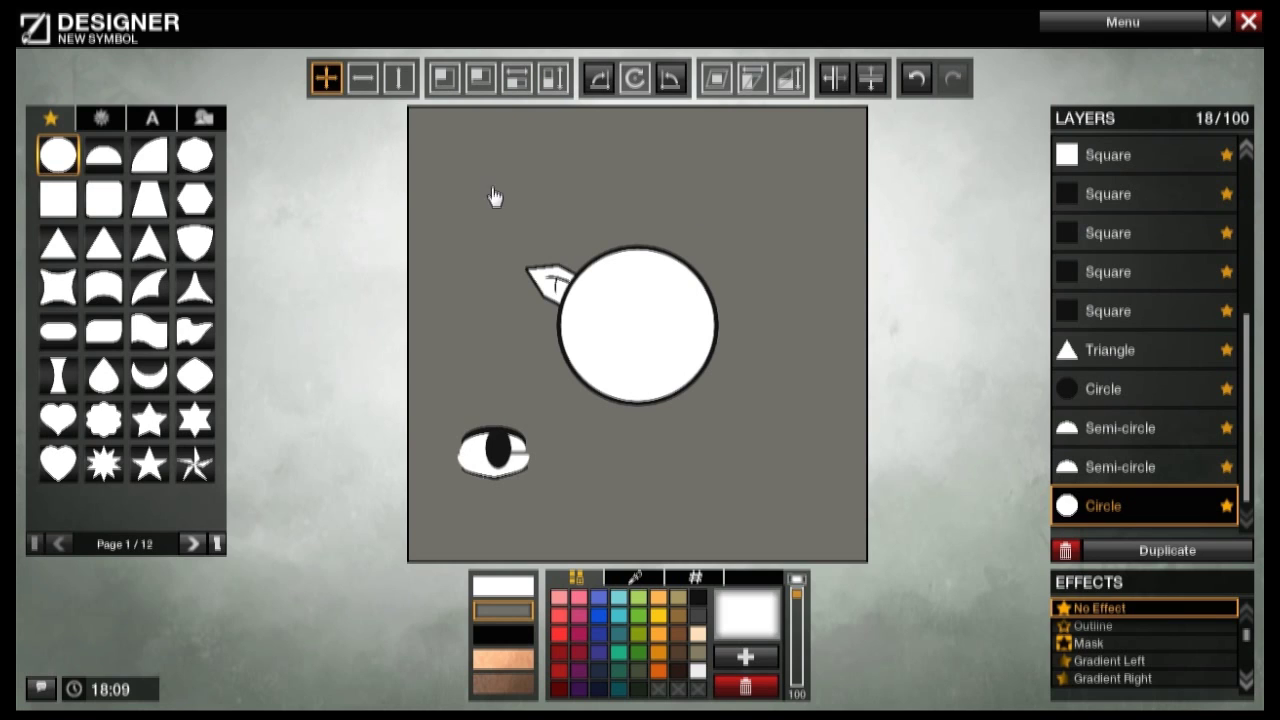
click(362, 78)
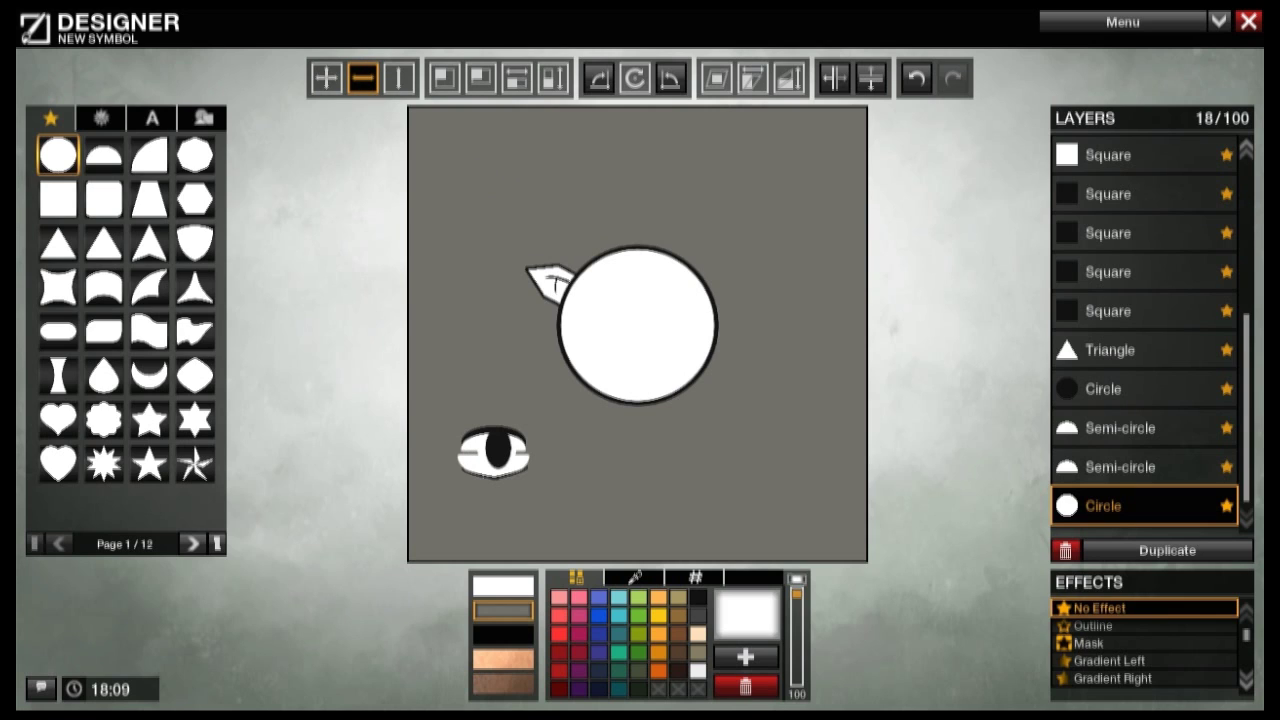
click(516, 78)
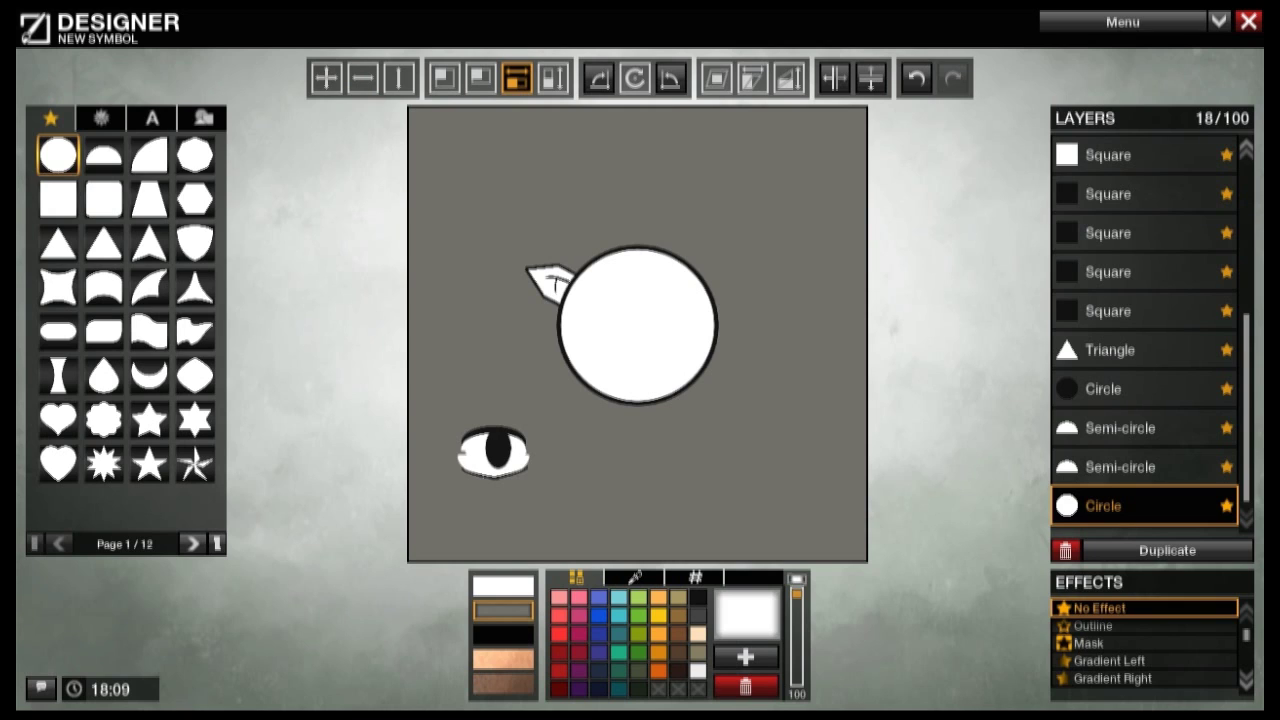
Step: Fine-tune the white filler circle's width, overall size and position until it fills the eye's gap out to both corners
click(362, 78)
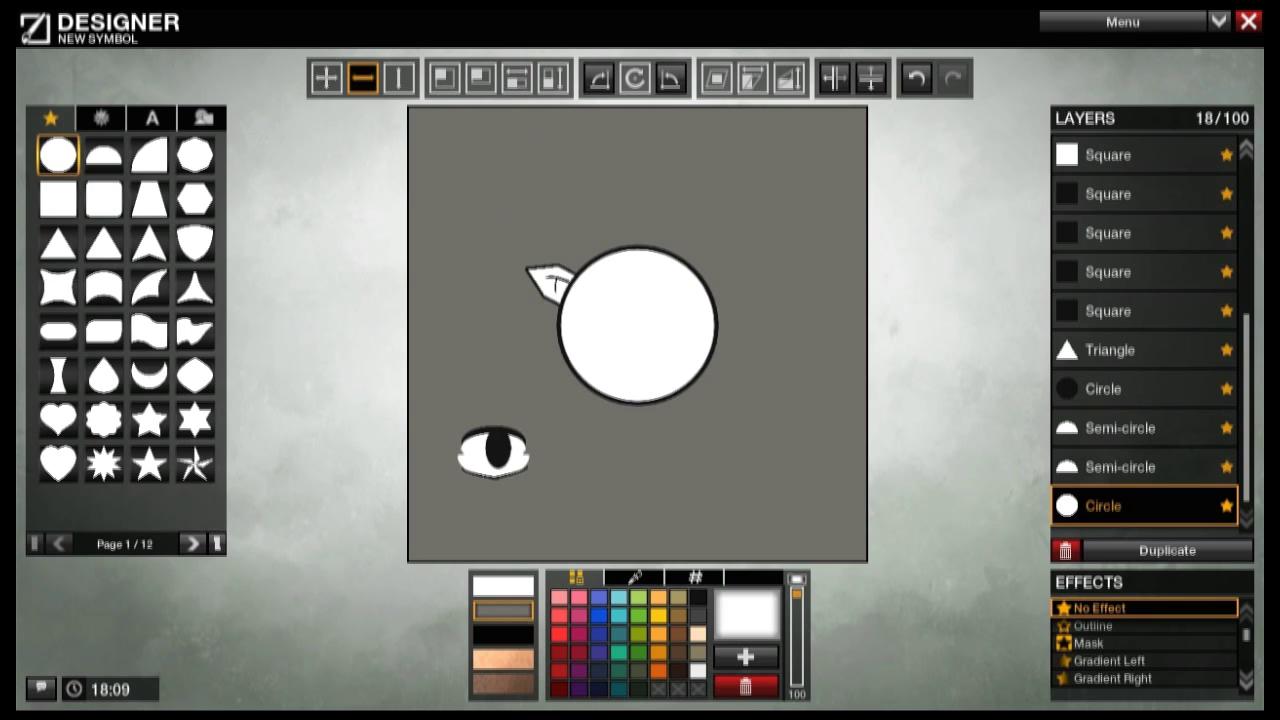
click(400, 80)
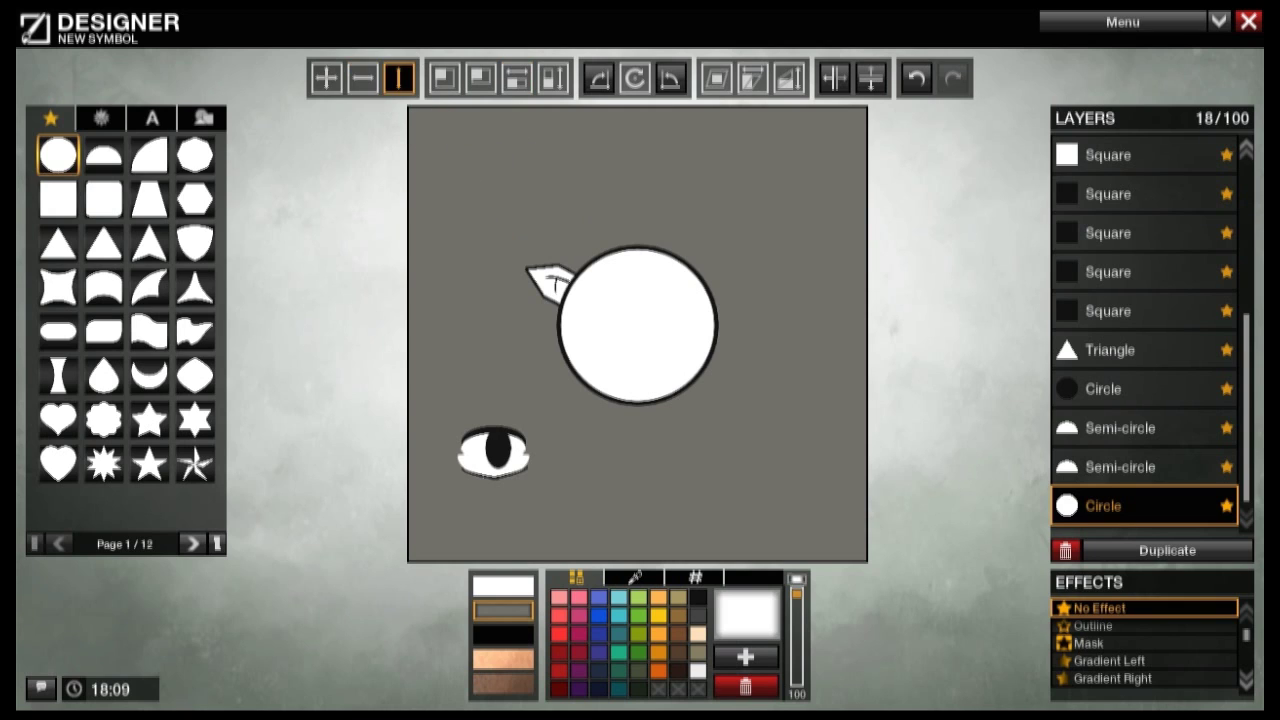
click(516, 78)
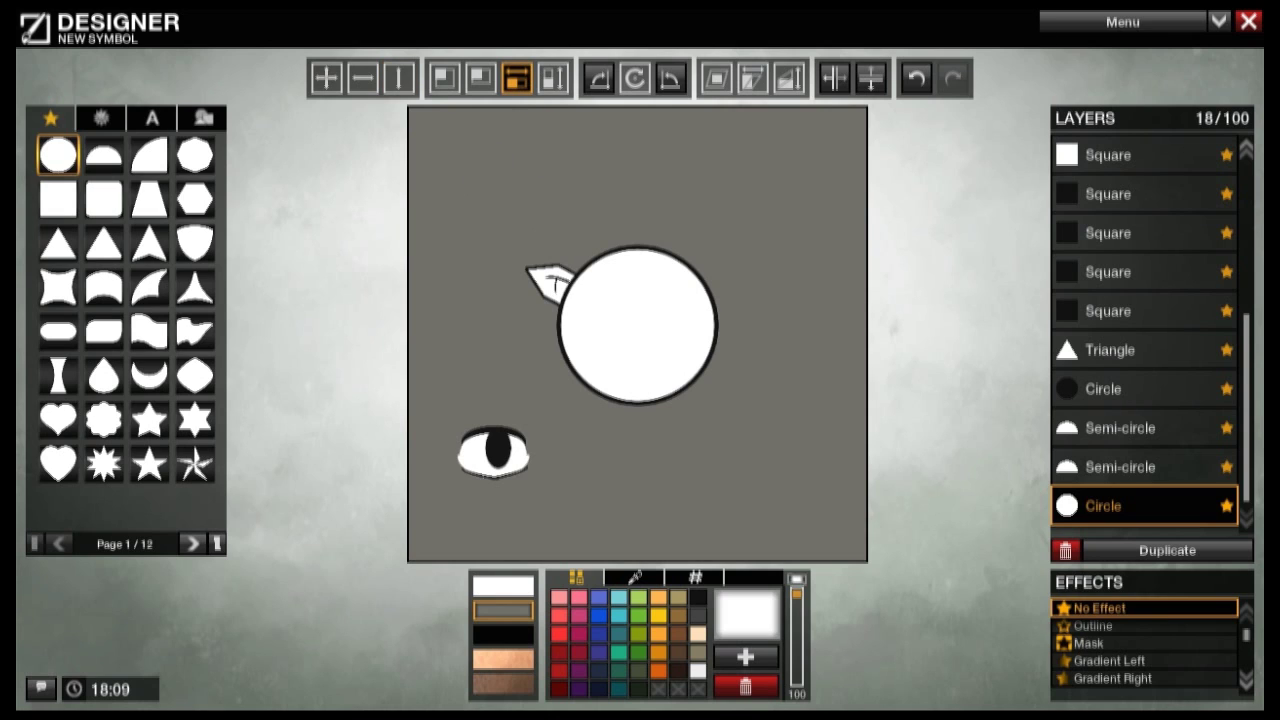
click(444, 78)
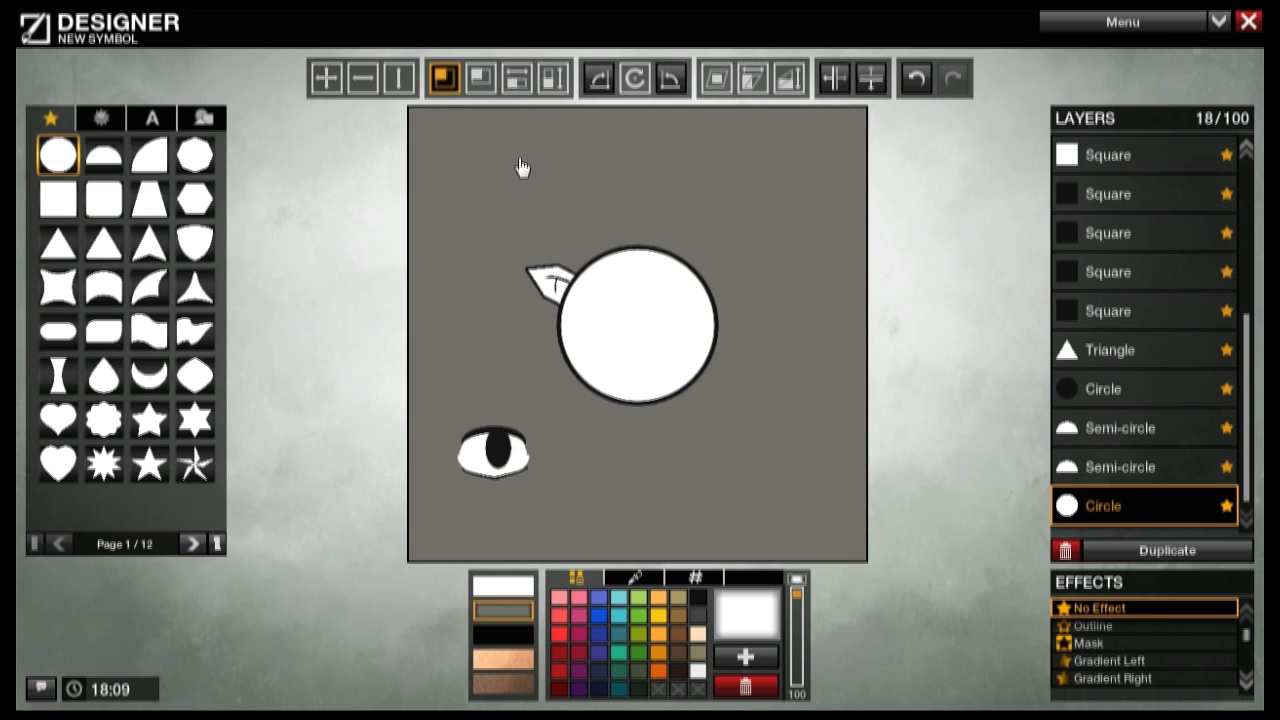
click(516, 78)
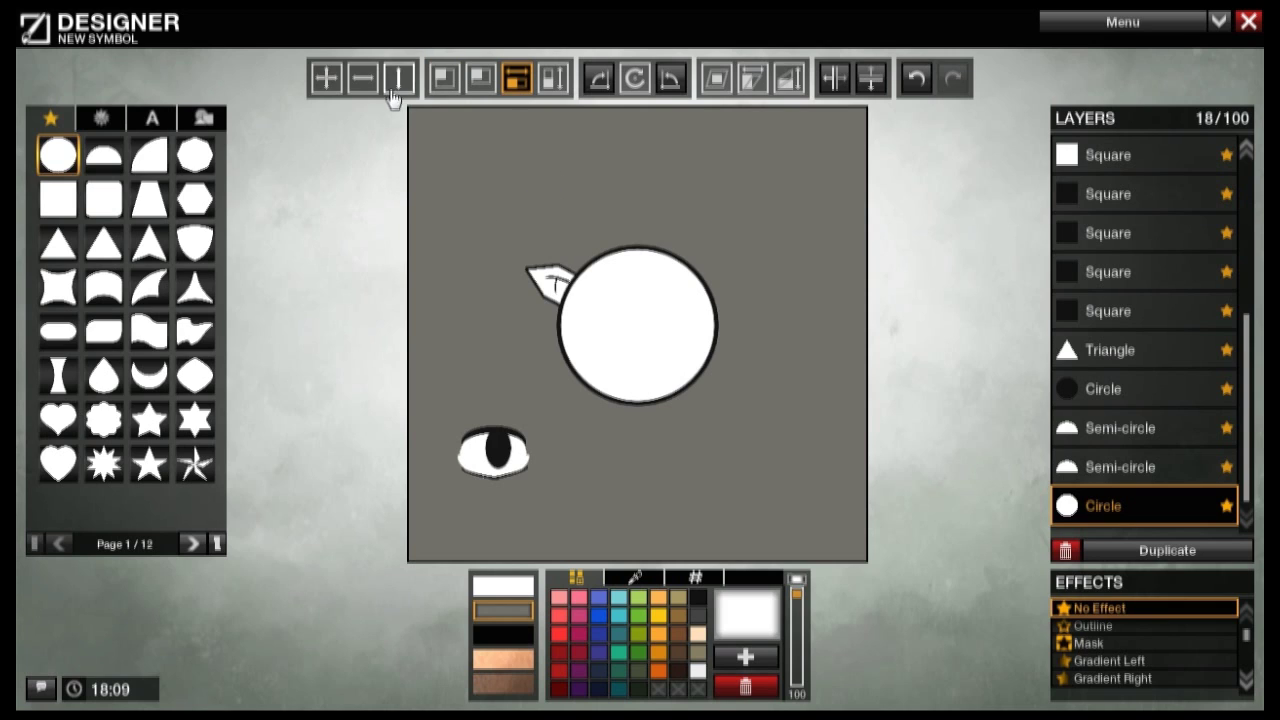
click(440, 82)
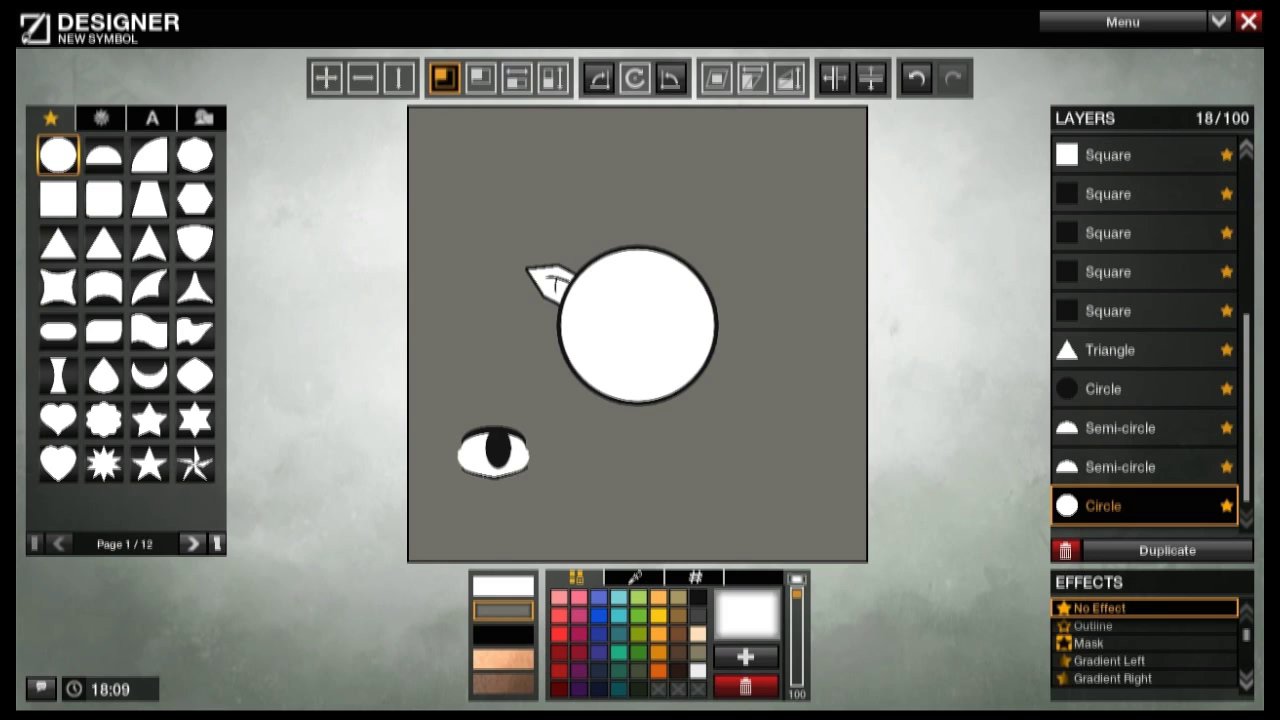
click(398, 78)
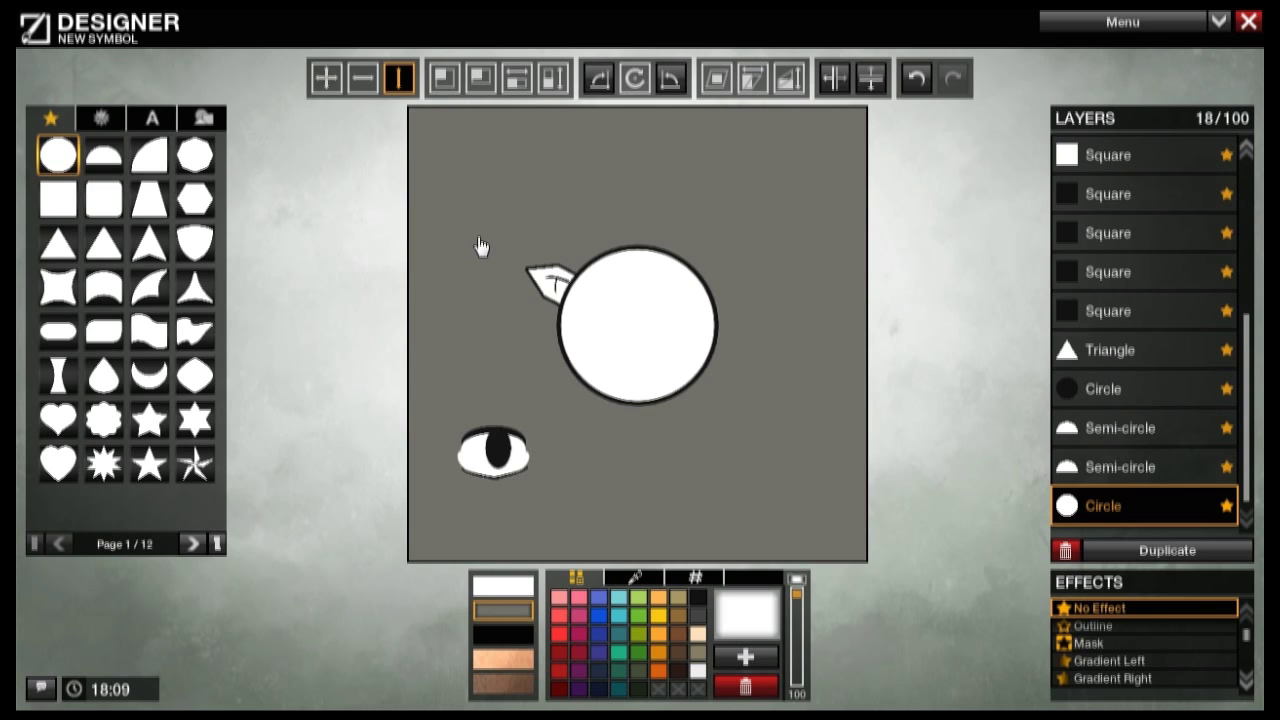
Step: Select the black pupil circle, then readjust its overall size and vertical position within the eye
click(1126, 405)
click(444, 78)
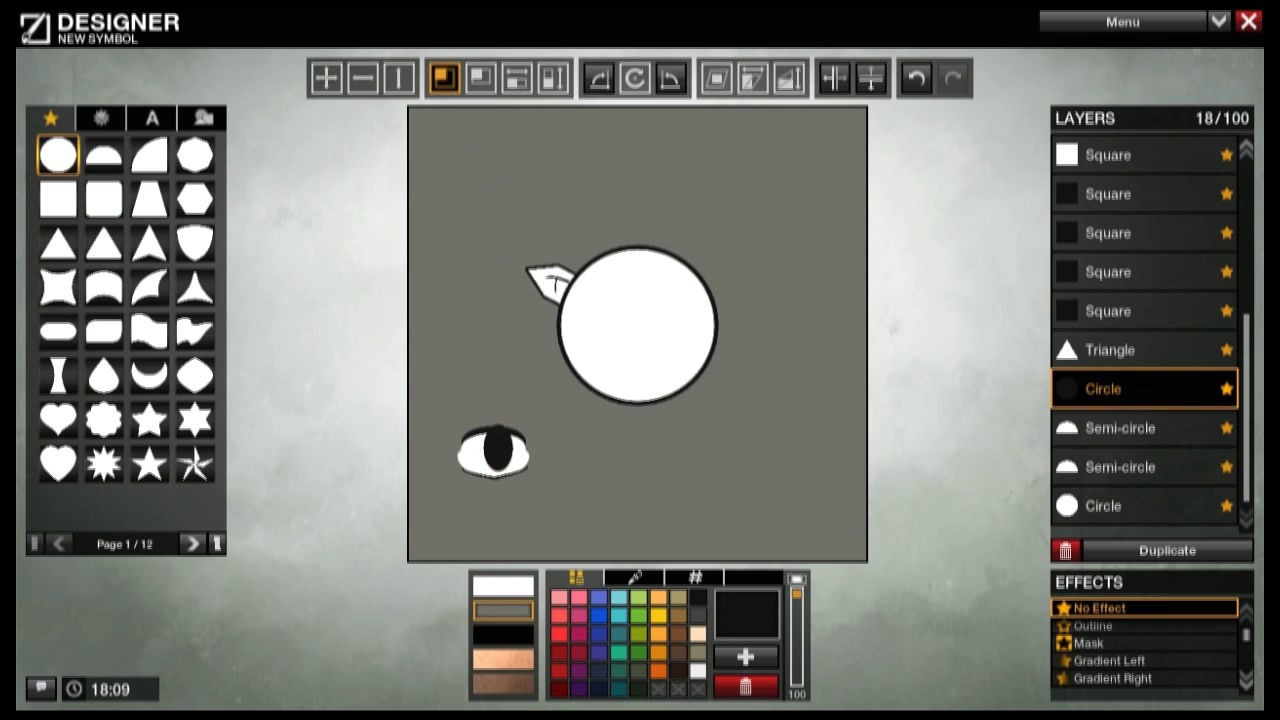
click(398, 78)
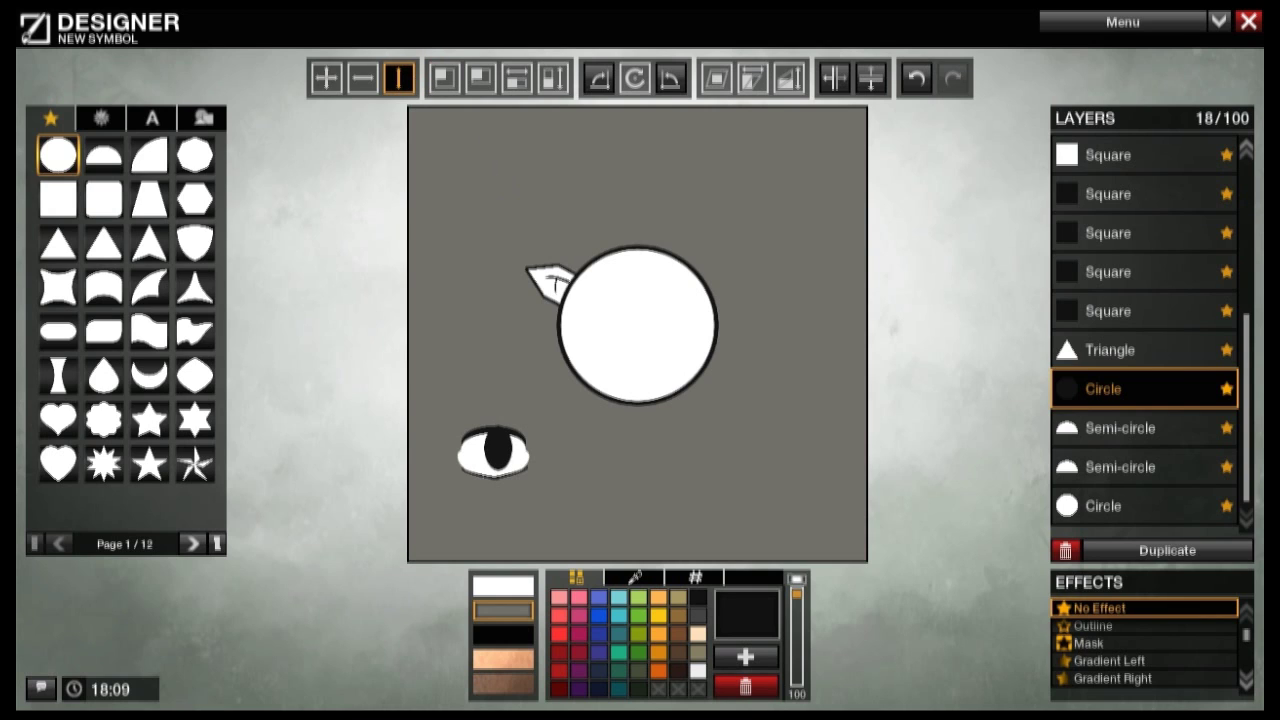
drag(498, 449, 498, 454)
Step: Select the white filler circle, then readjust its overall size and vertical position behind the pupil
click(1171, 460)
click(1165, 510)
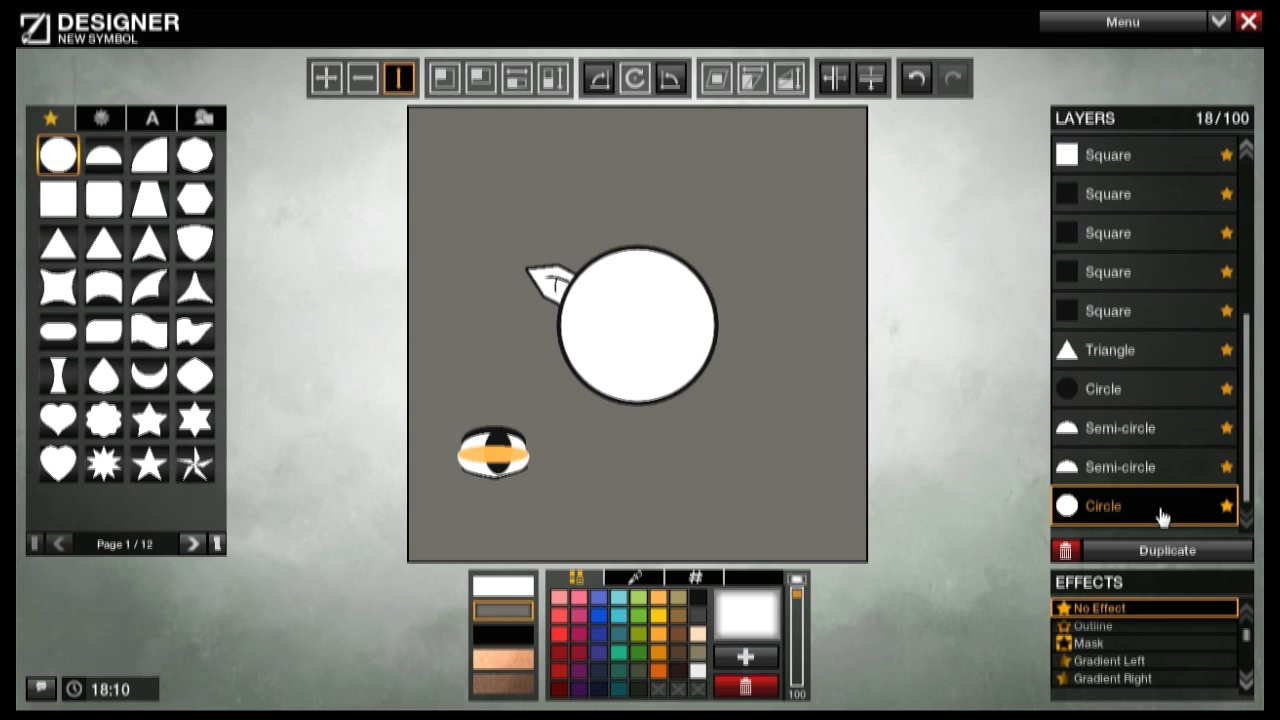
click(445, 78)
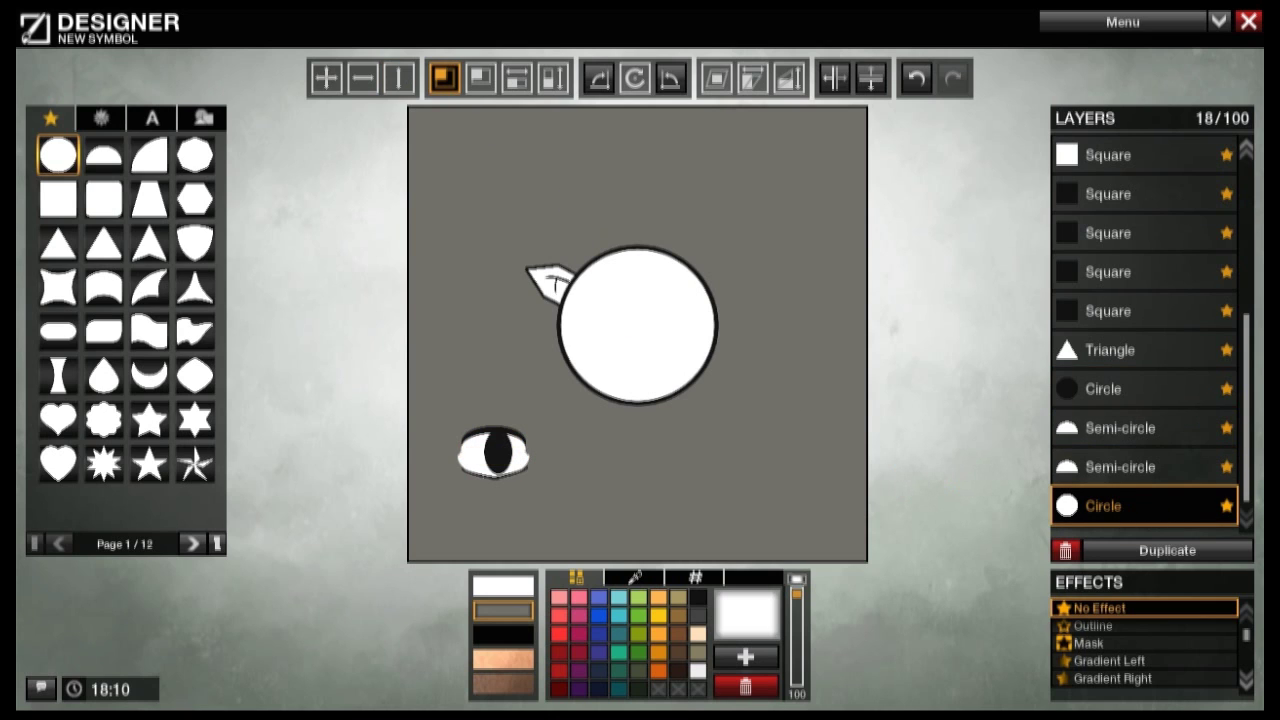
click(400, 80)
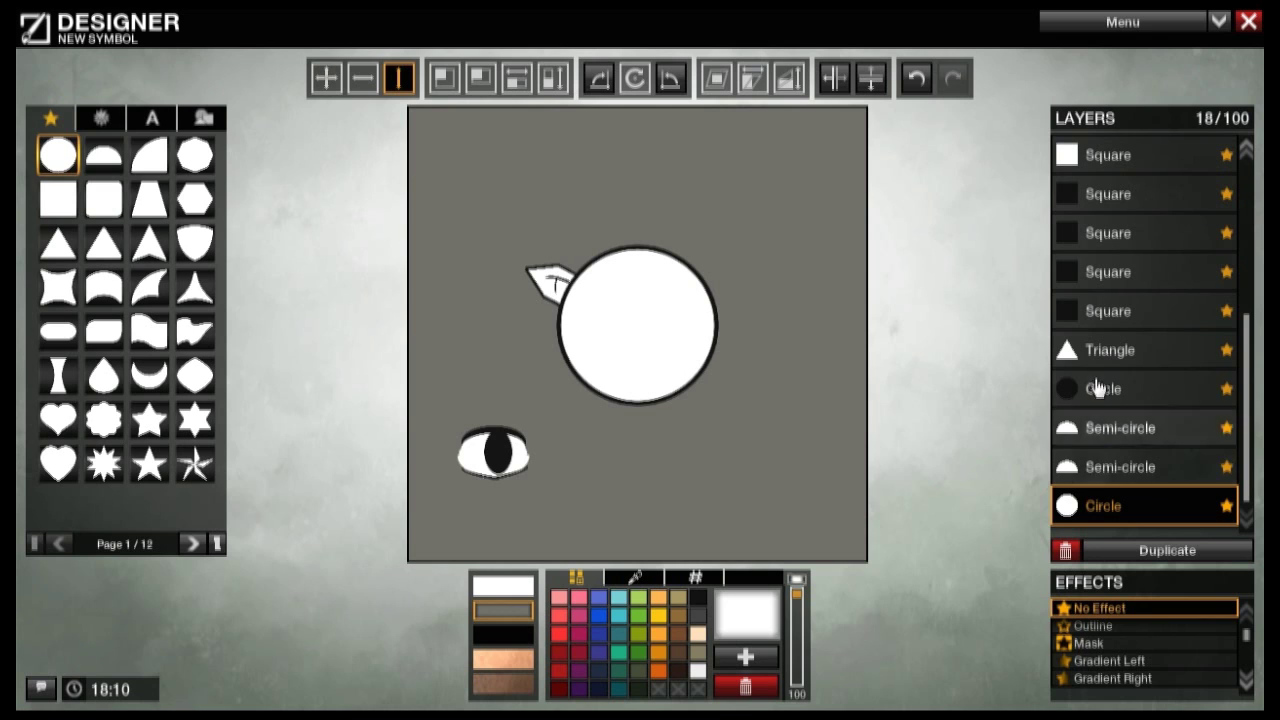
Step: Select the eye's two circles, two semi-circles and four claws together, then move the whole eye up and right towards the large circle
drag(1095, 467, 1095, 372)
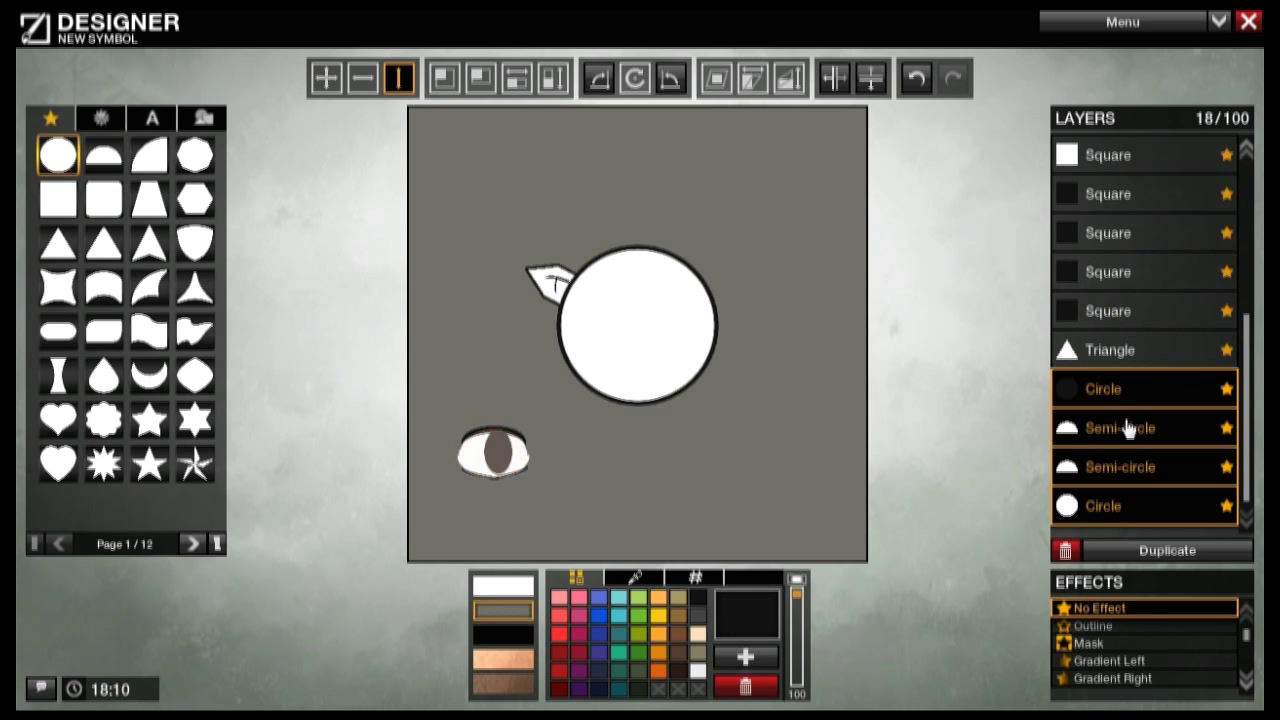
click(327, 70)
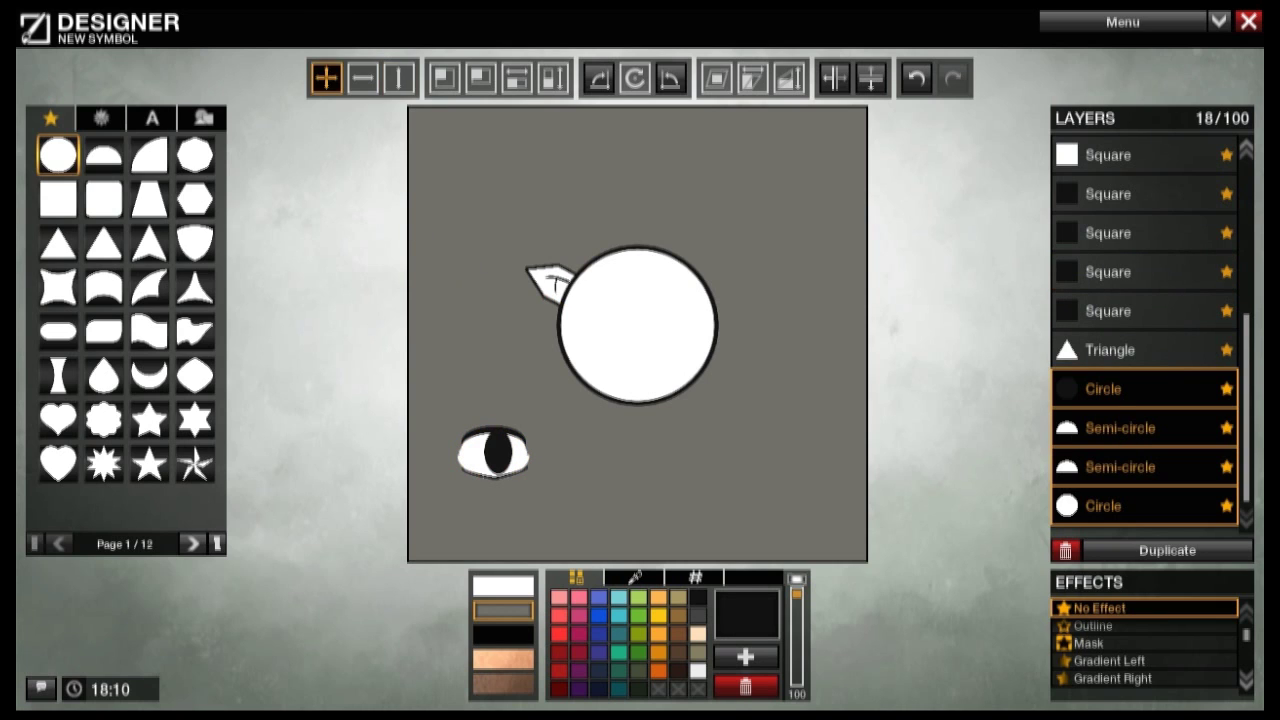
key(ctrl+z)
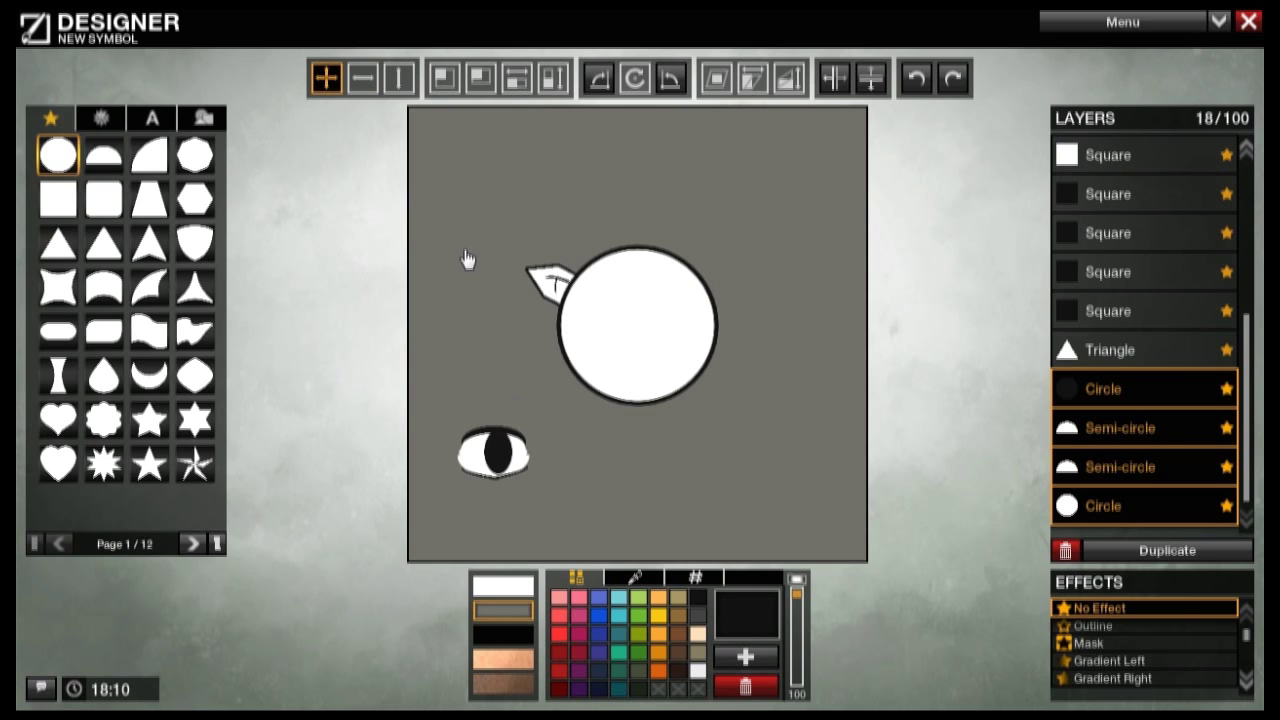
scroll(1147, 400, up, 3)
scroll(1135, 330, up, 1)
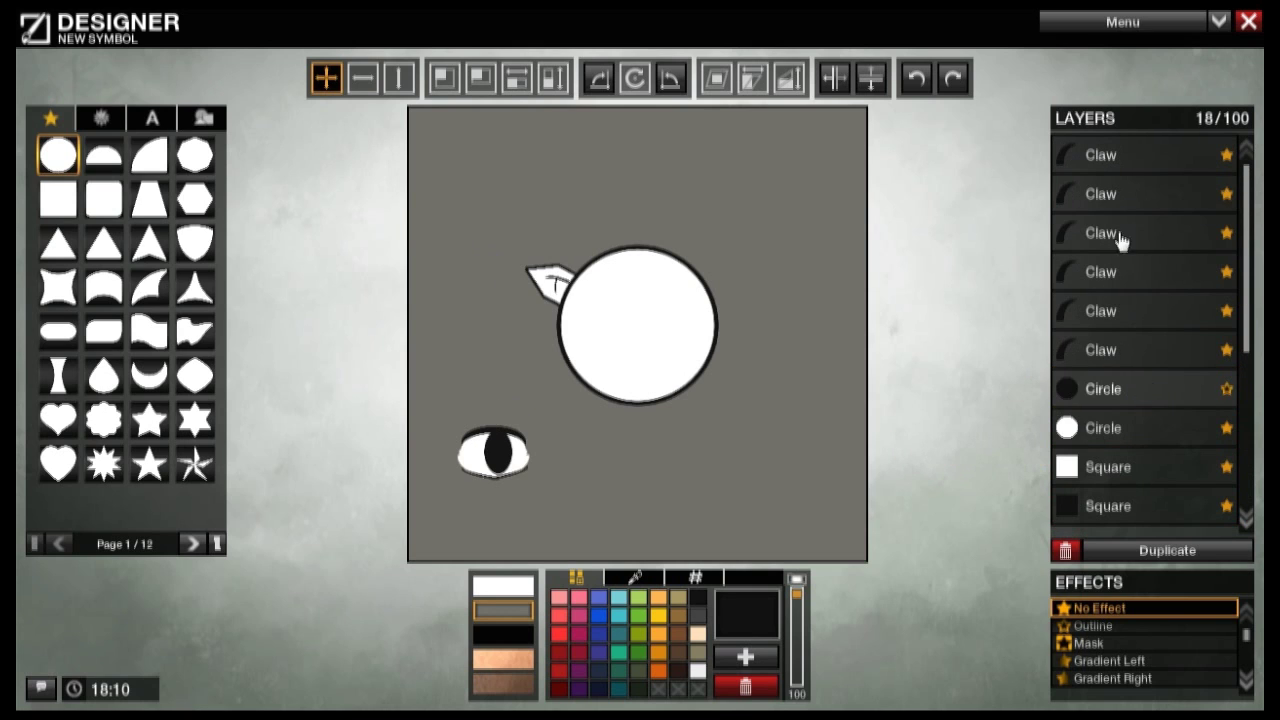
click(1115, 155)
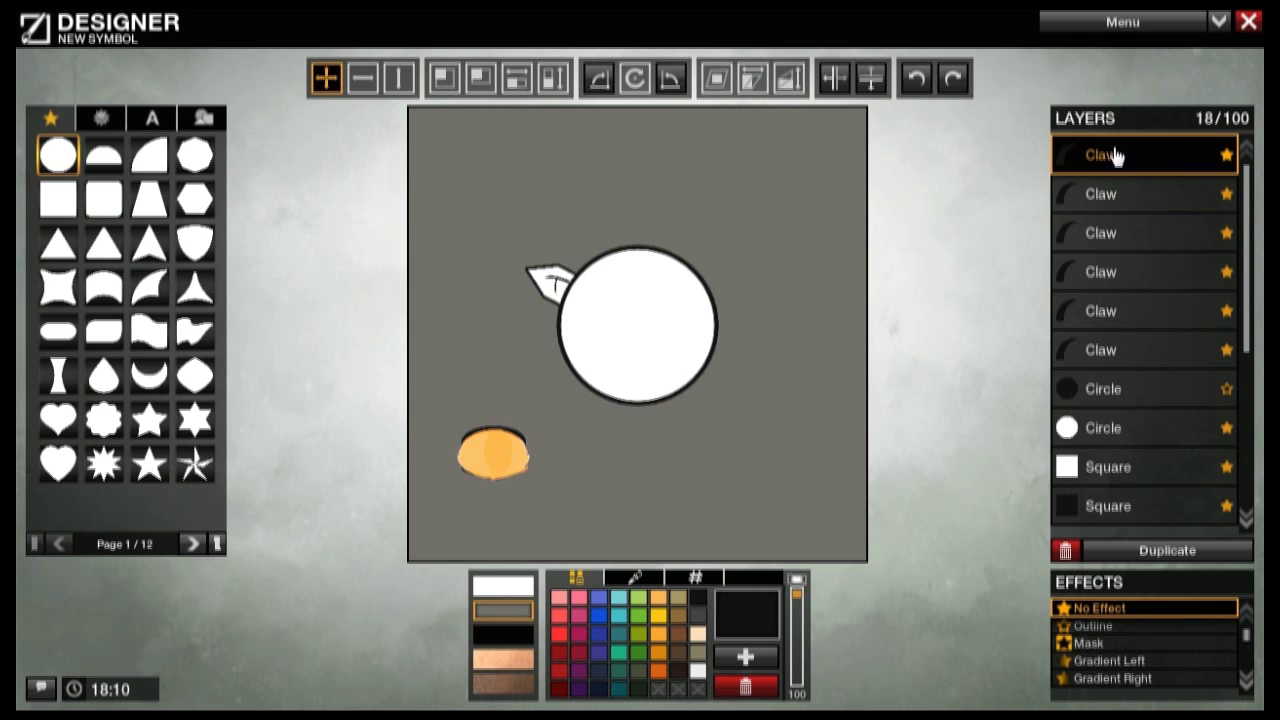
ctrl+click(1105, 193)
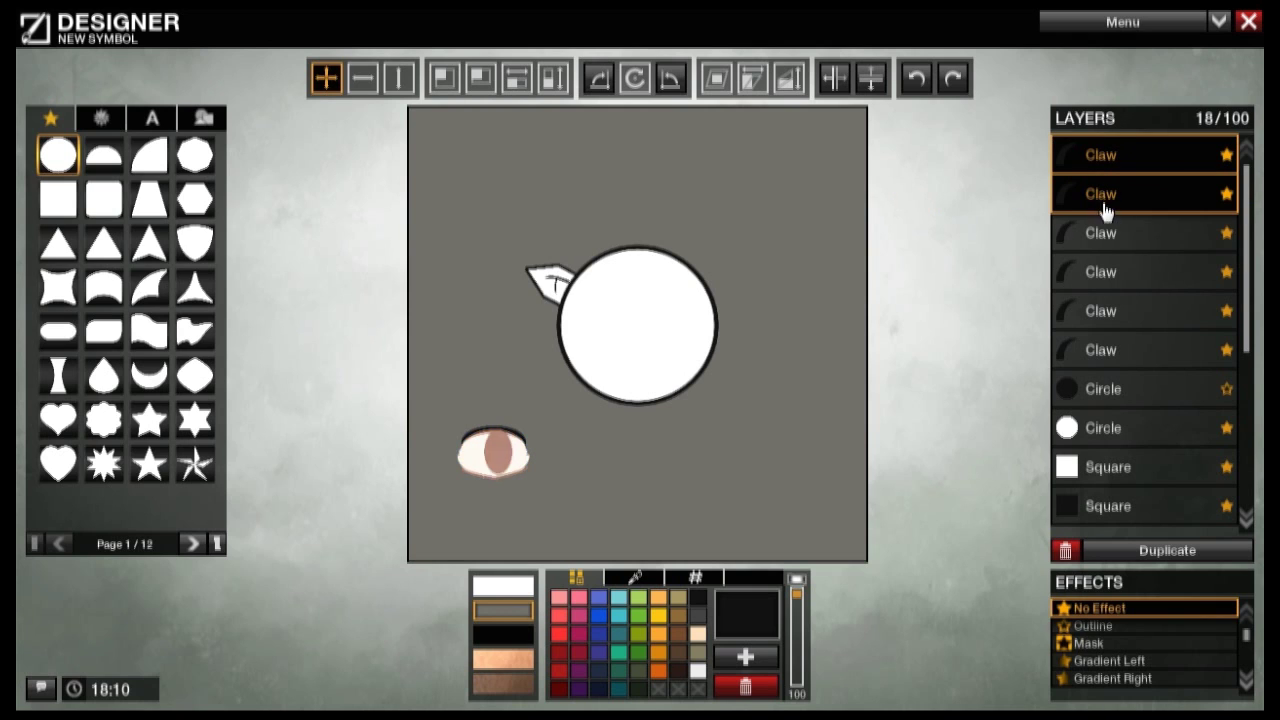
ctrl+click(1100, 233)
ctrl+click(1100, 271)
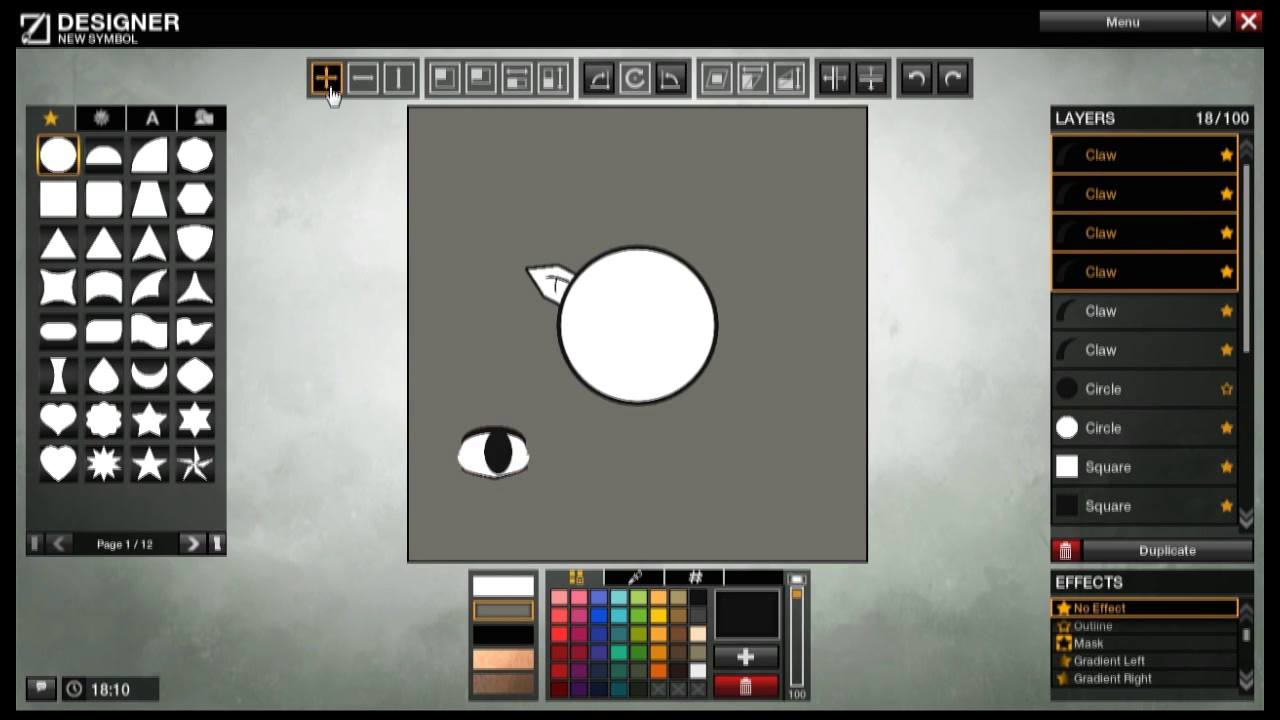
drag(490, 450, 525, 373)
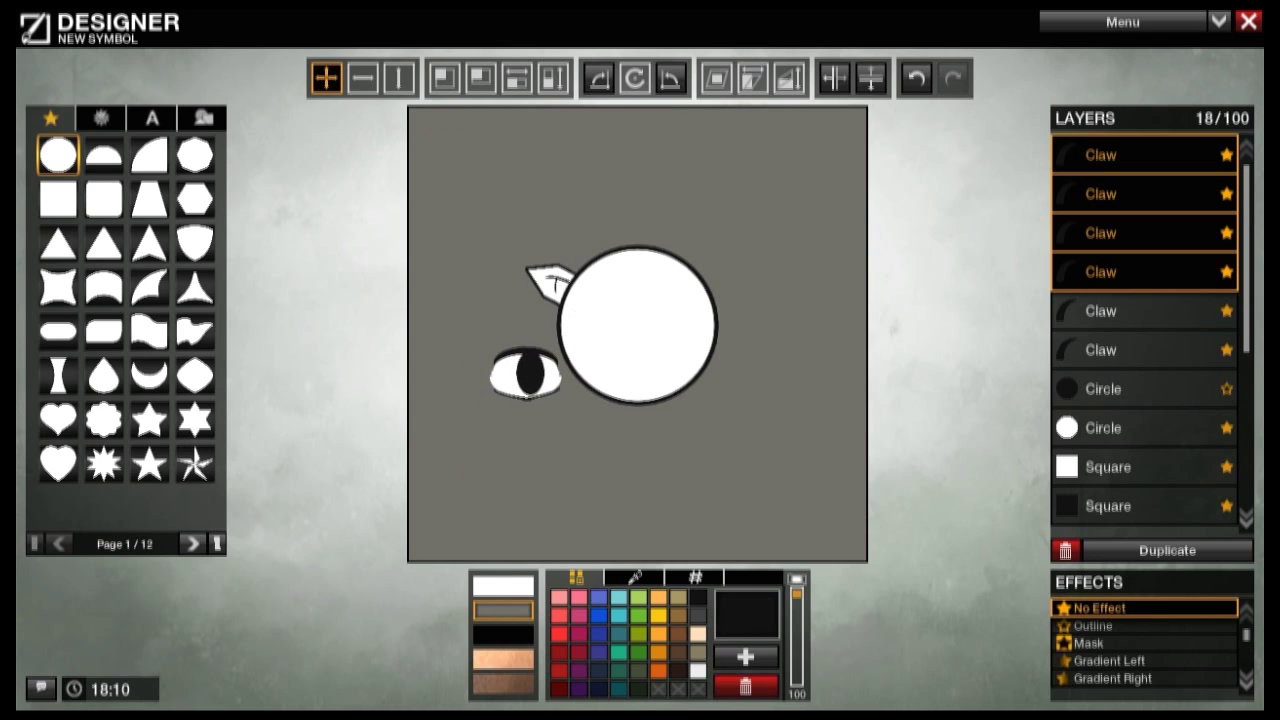
drag(471, 317, 463, 350)
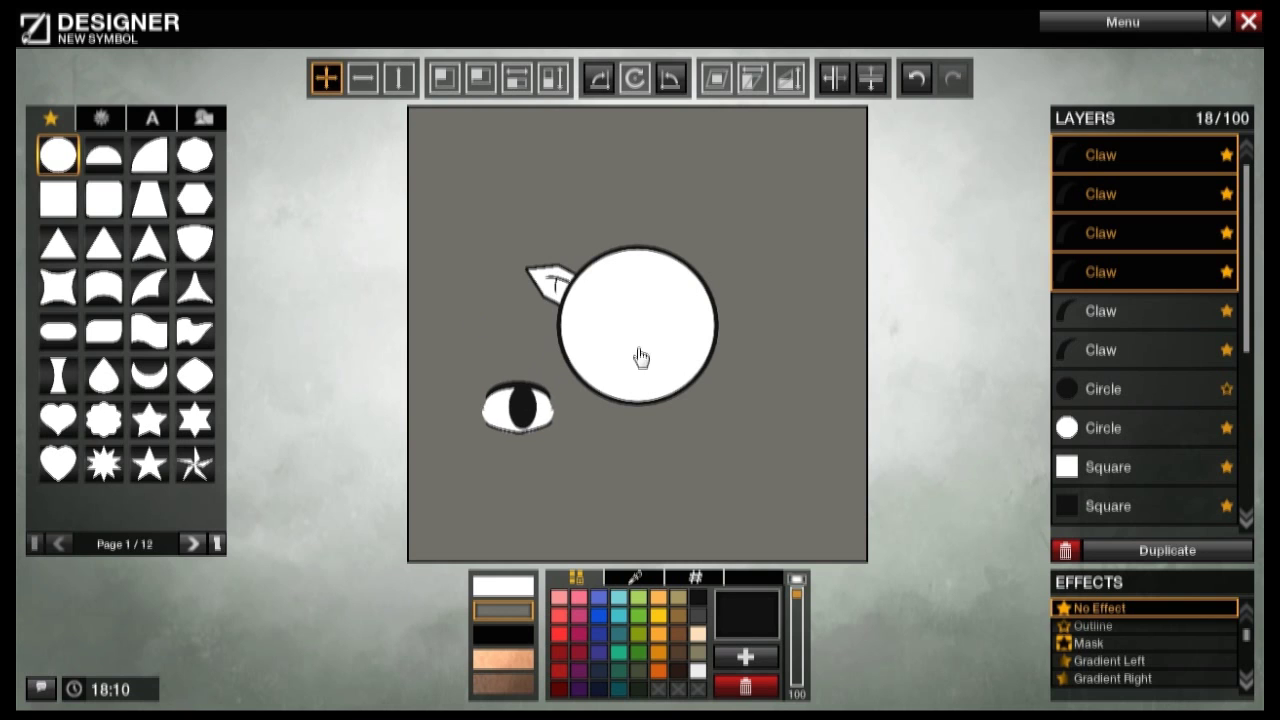
Step: Recolour the large white circle pale yellow-beige with a custom colour
click(1098, 430)
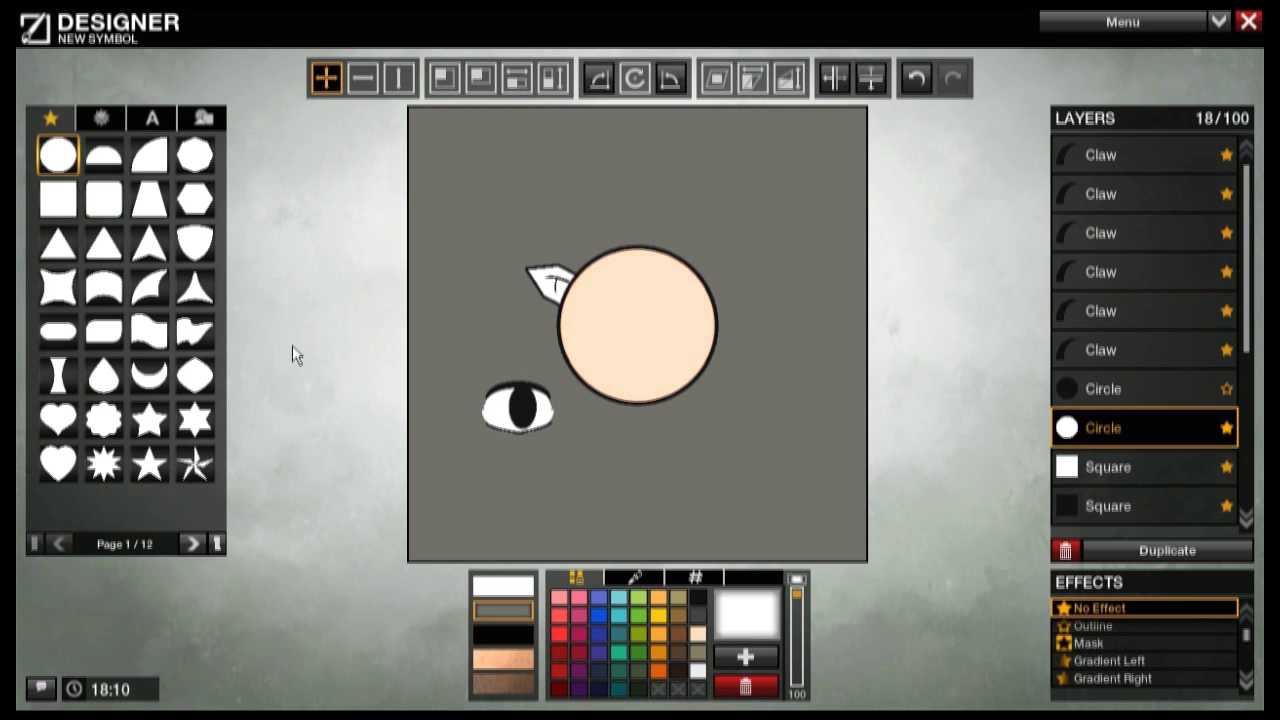
click(633, 578)
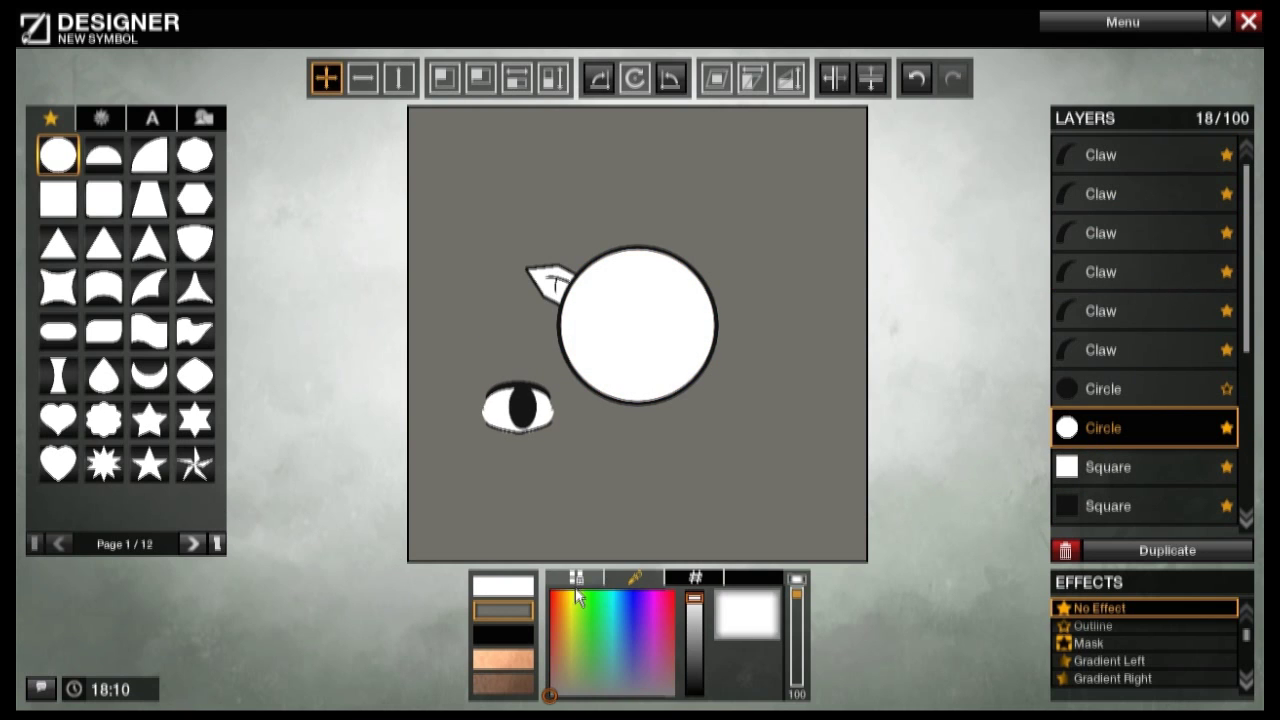
drag(570, 596, 564, 603)
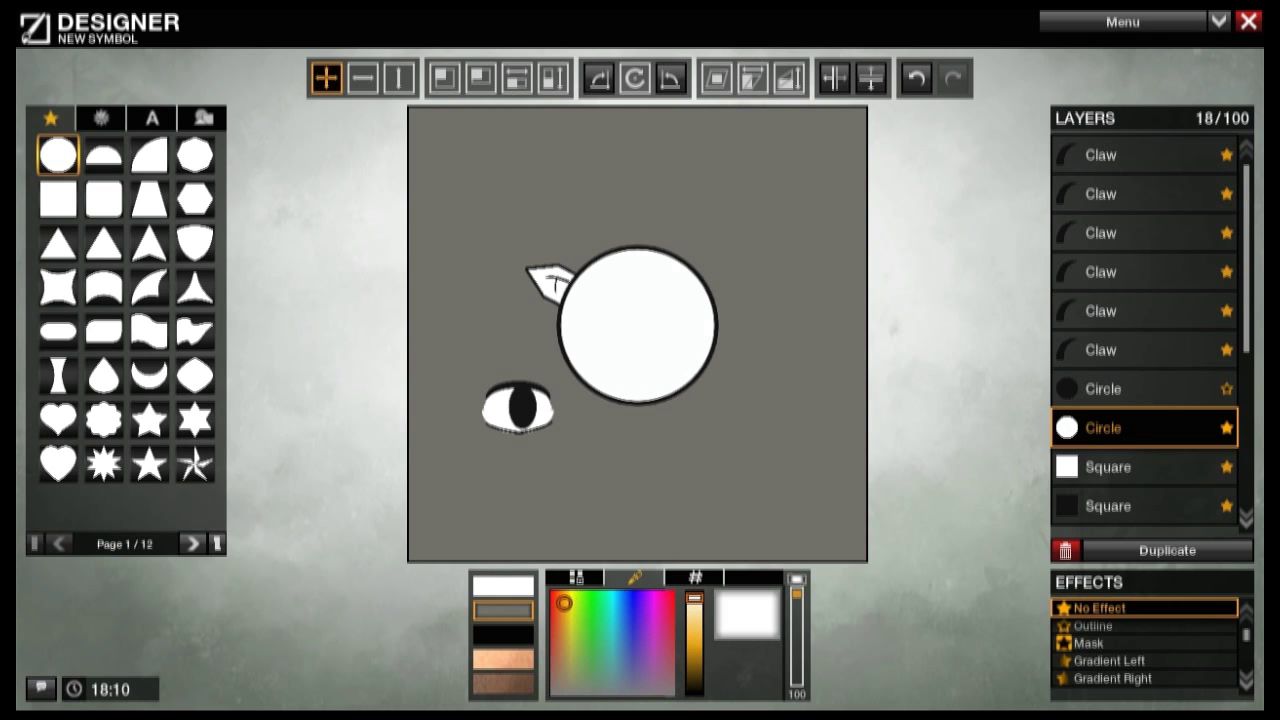
click(698, 630)
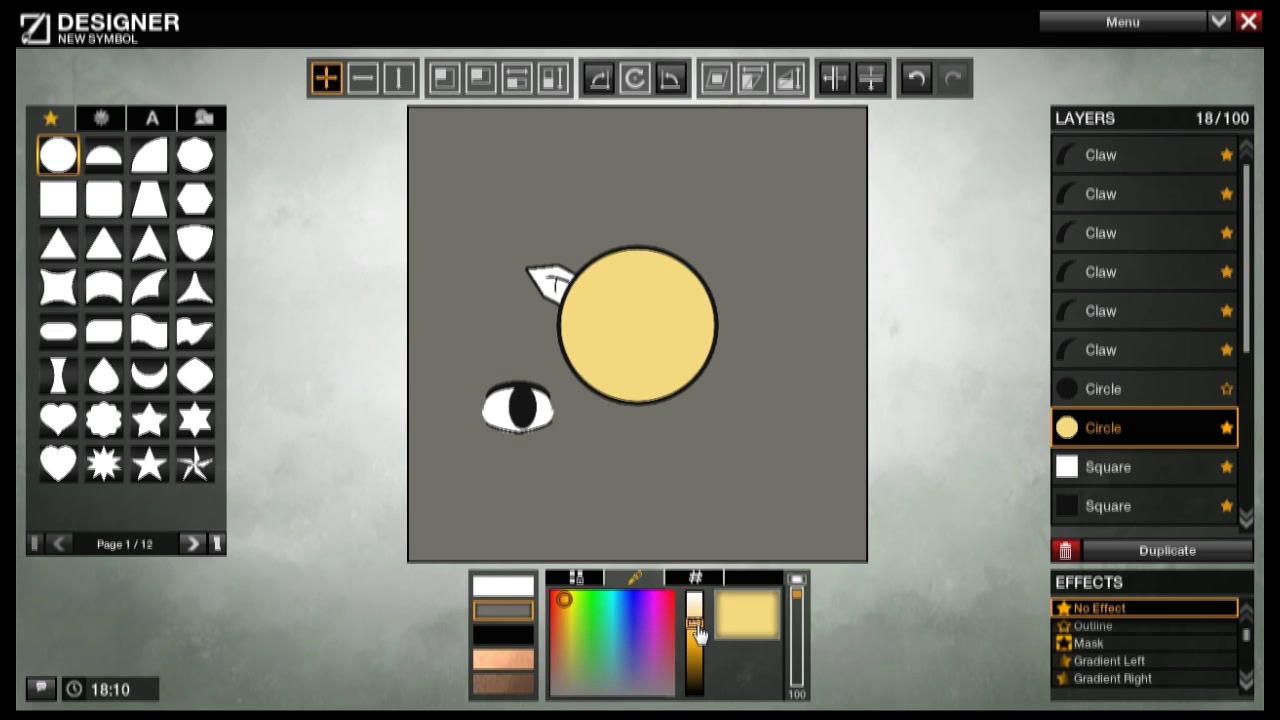
click(697, 624)
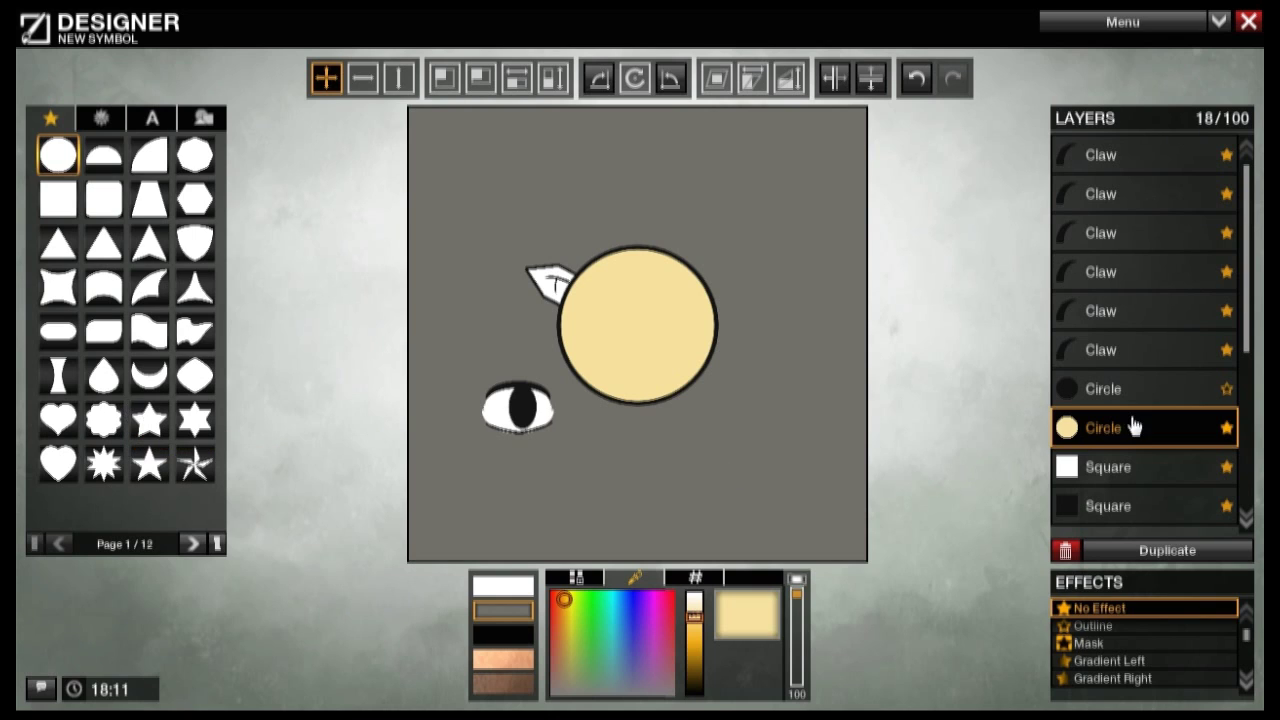
scroll(1125, 440, down, 4)
click(1078, 466)
click(1100, 428)
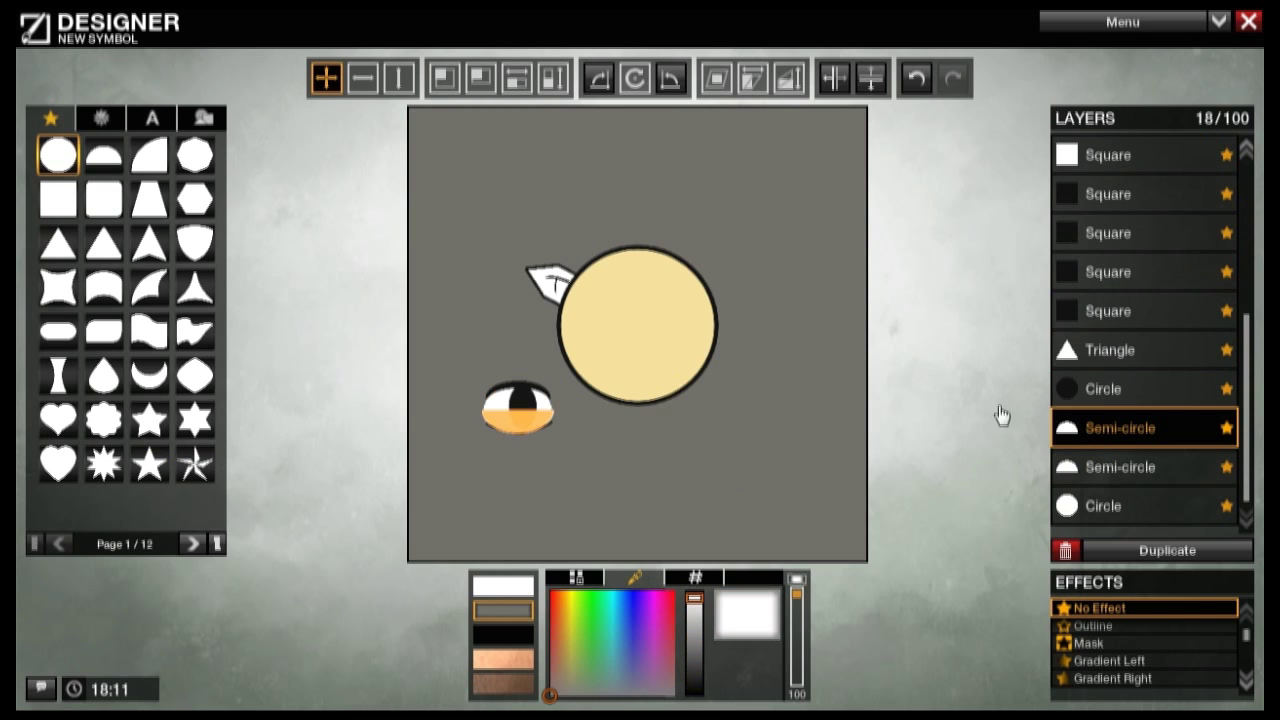
click(398, 78)
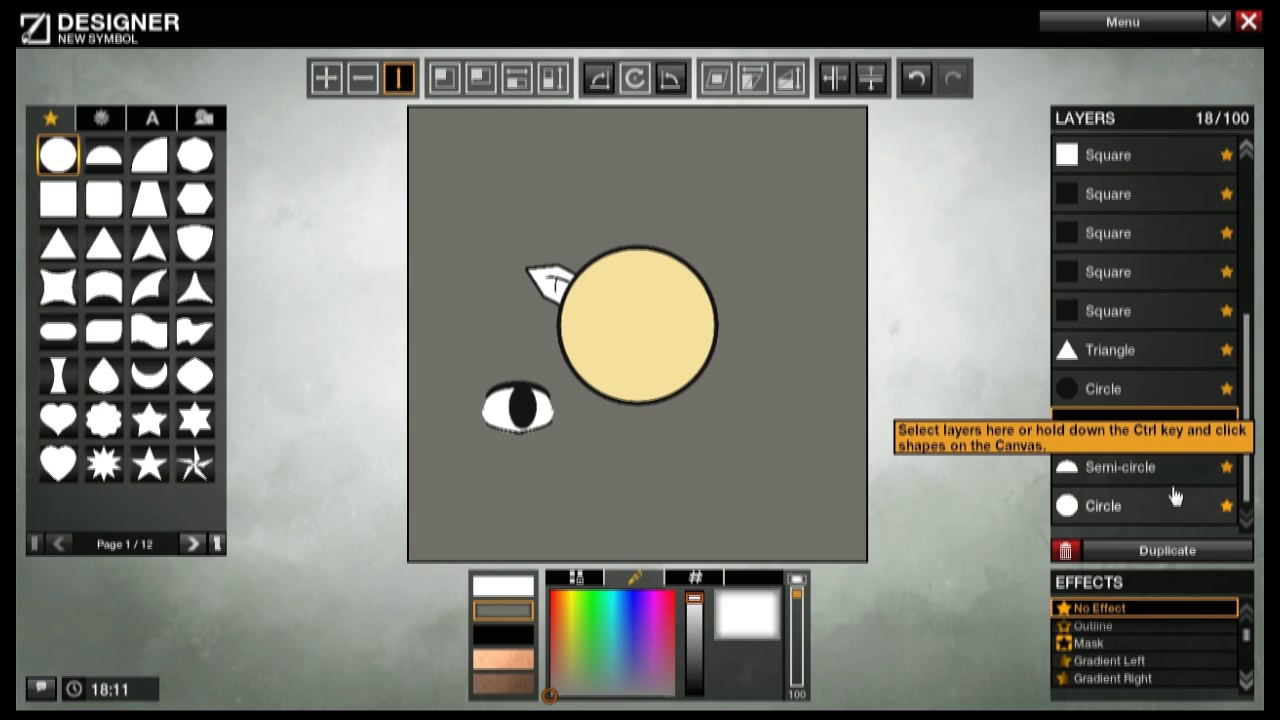
scroll(1170, 490, up, 2)
scroll(1155, 473, down, 2)
click(1090, 465)
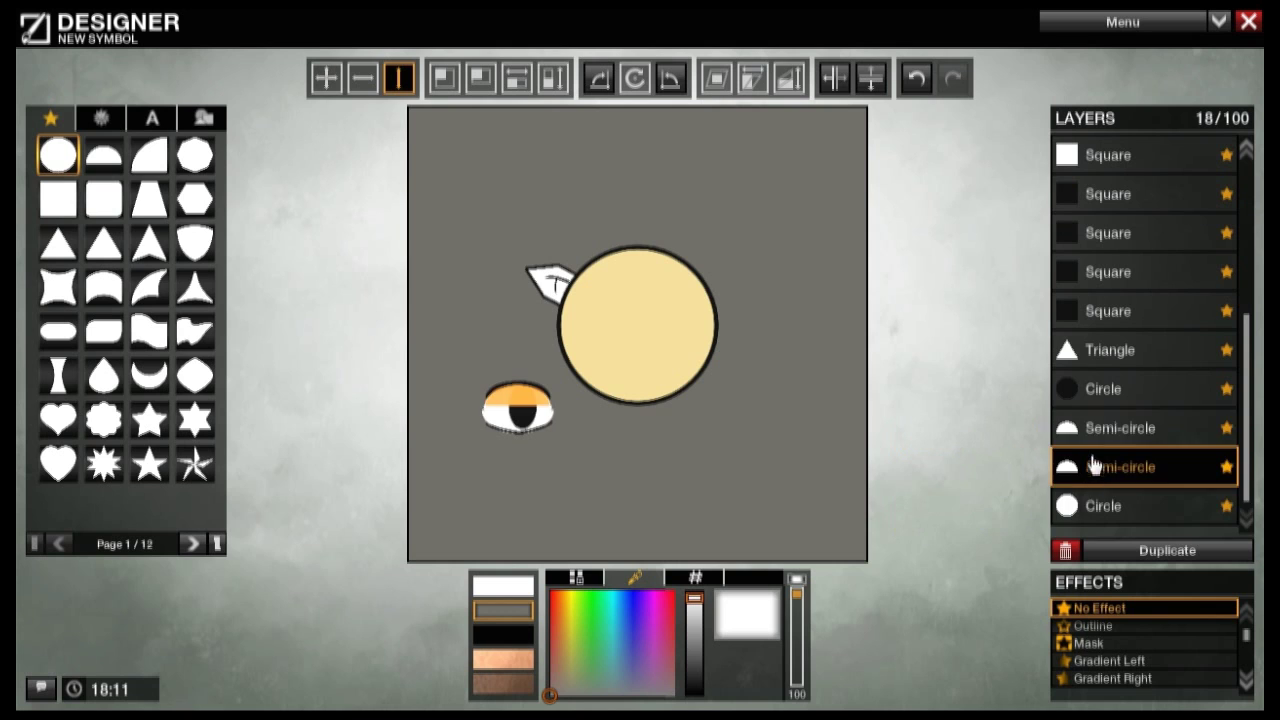
Step: Shift the large circle's fill to an orange hue and lighten it to a pale peach skin tone
scroll(1100, 430, up, 2)
scroll(1105, 430, up, 3)
click(1068, 315)
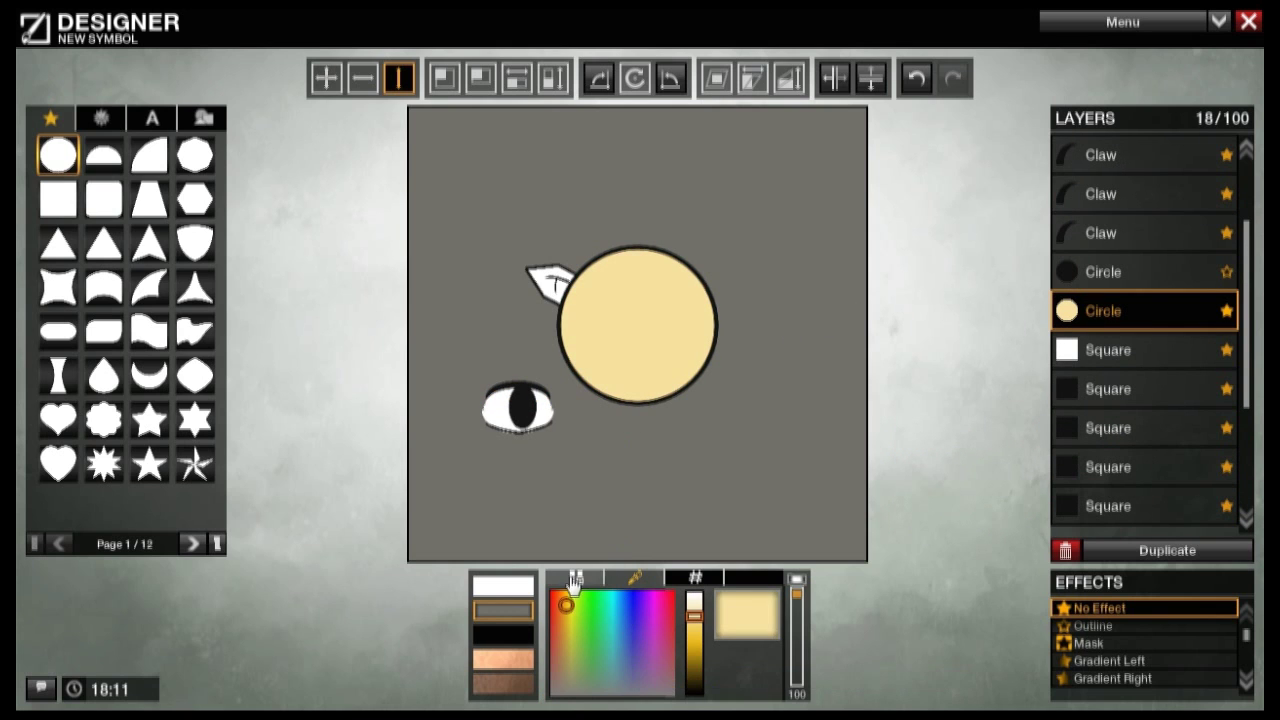
click(564, 607)
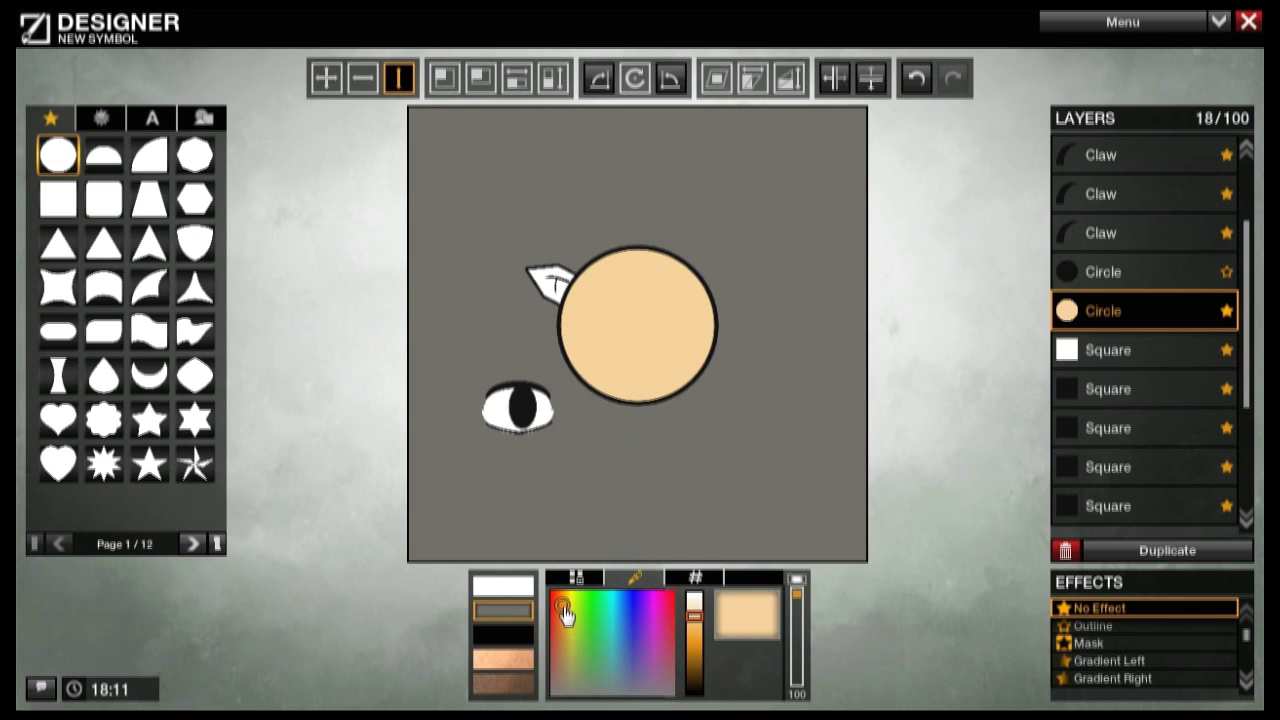
click(694, 620)
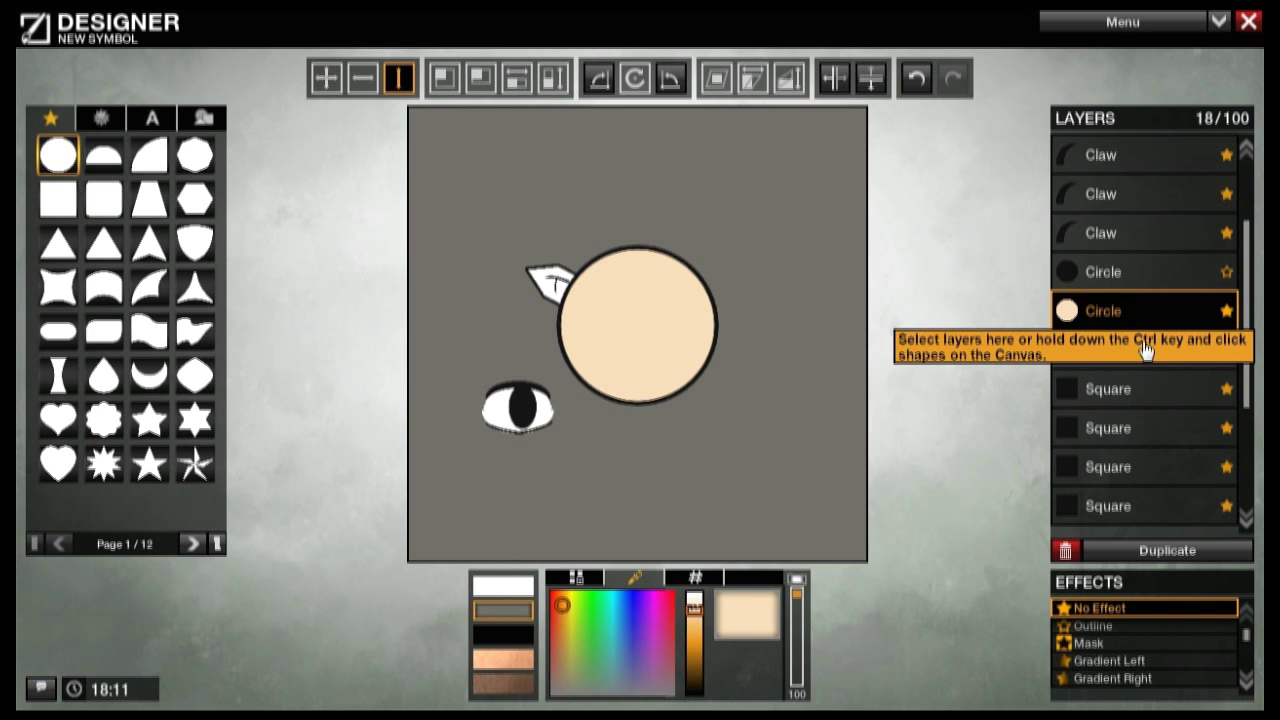
Step: Reselect all the eye's circle, semi-circle and claw layers, then move the eye up beside the large circle, below the spike
scroll(1145, 350, down, 5)
click(1120, 430)
click(1120, 505)
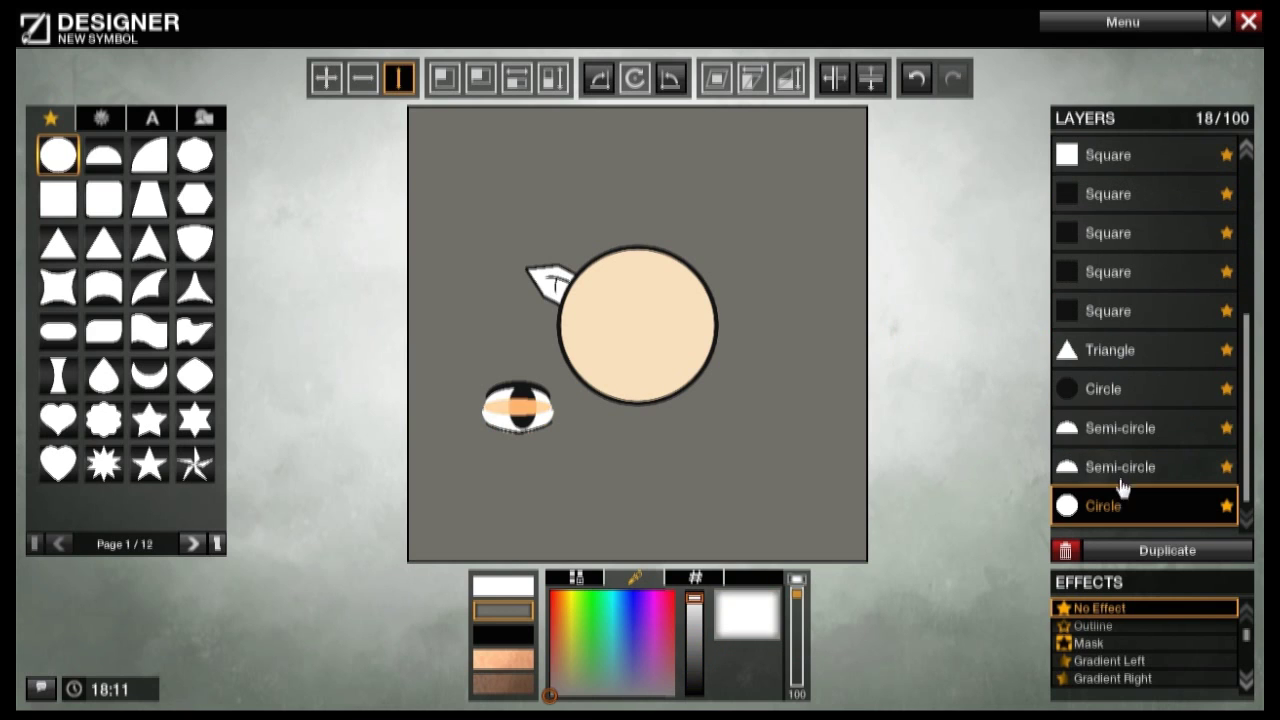
shift+click(1100, 350)
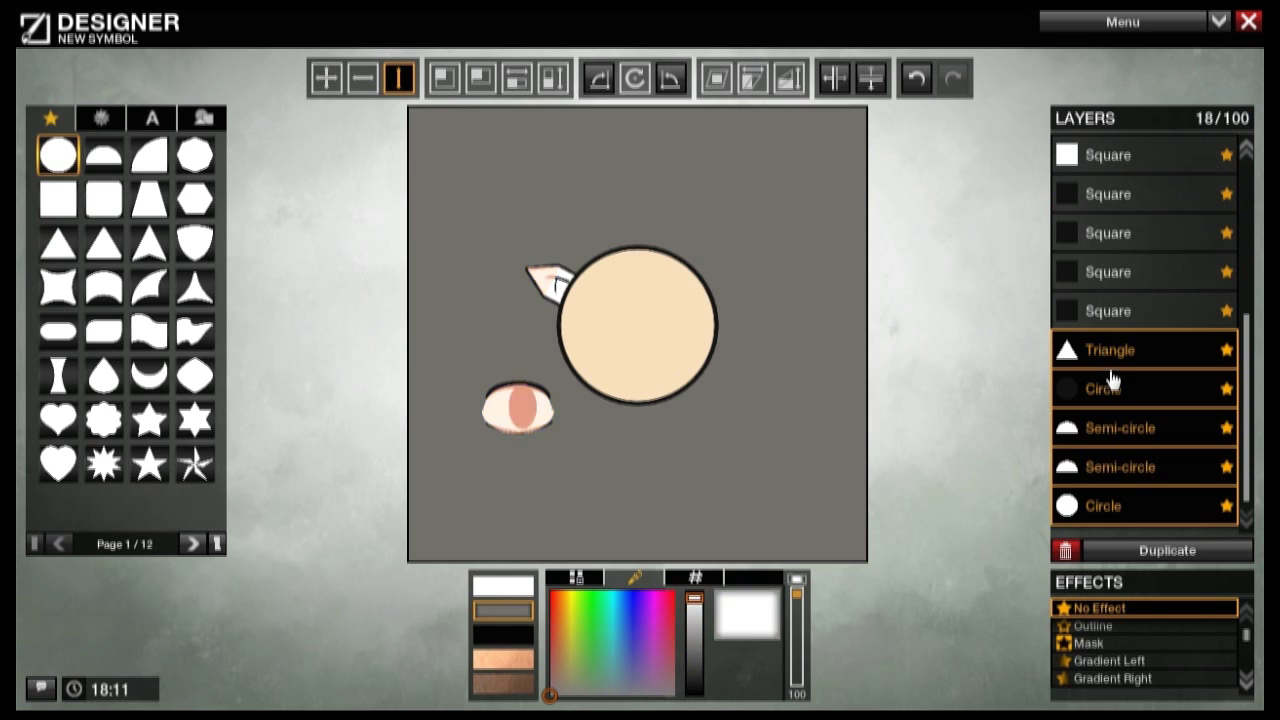
ctrl+click(1110, 350)
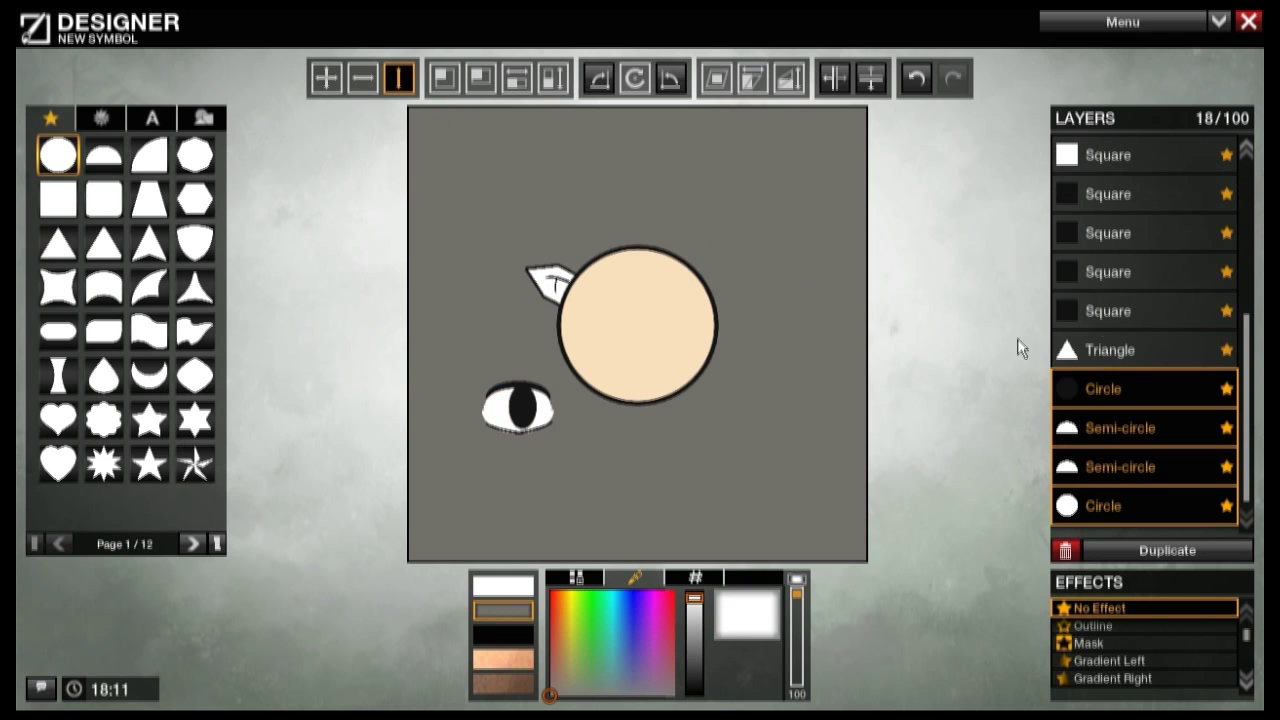
scroll(1155, 338, up, 8)
drag(1114, 276, 1090, 155)
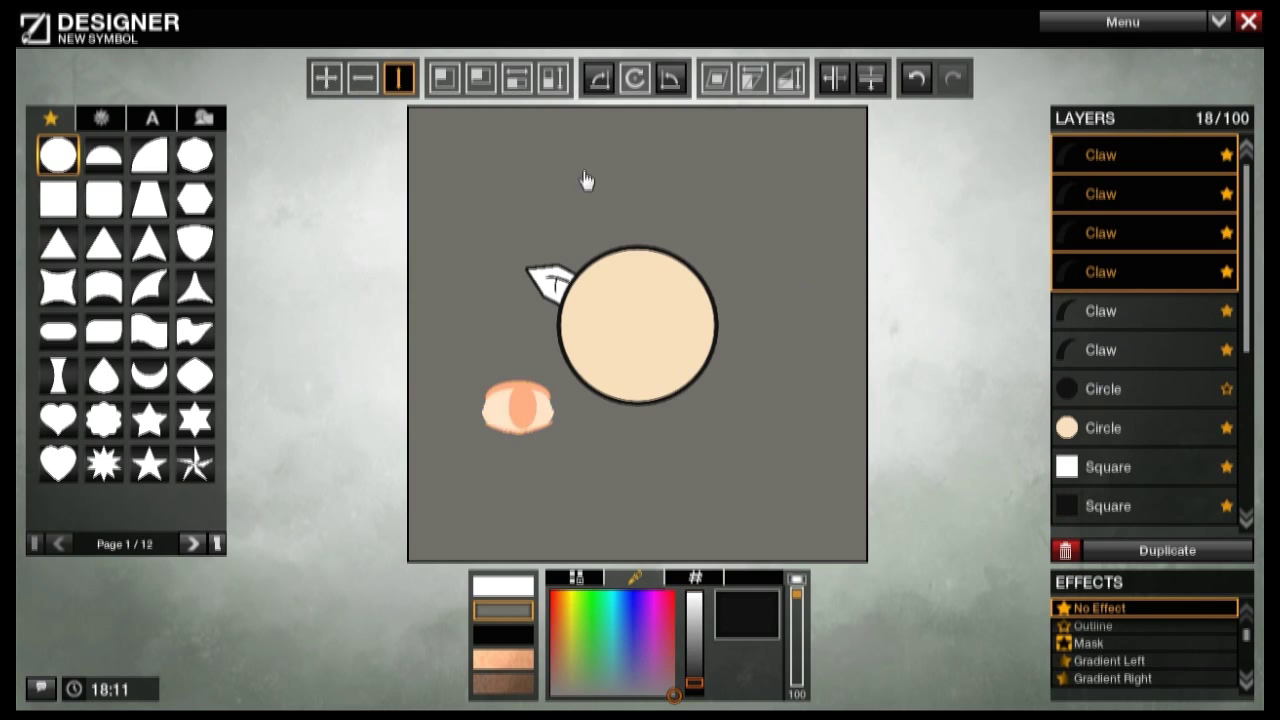
click(328, 84)
drag(517, 408, 510, 362)
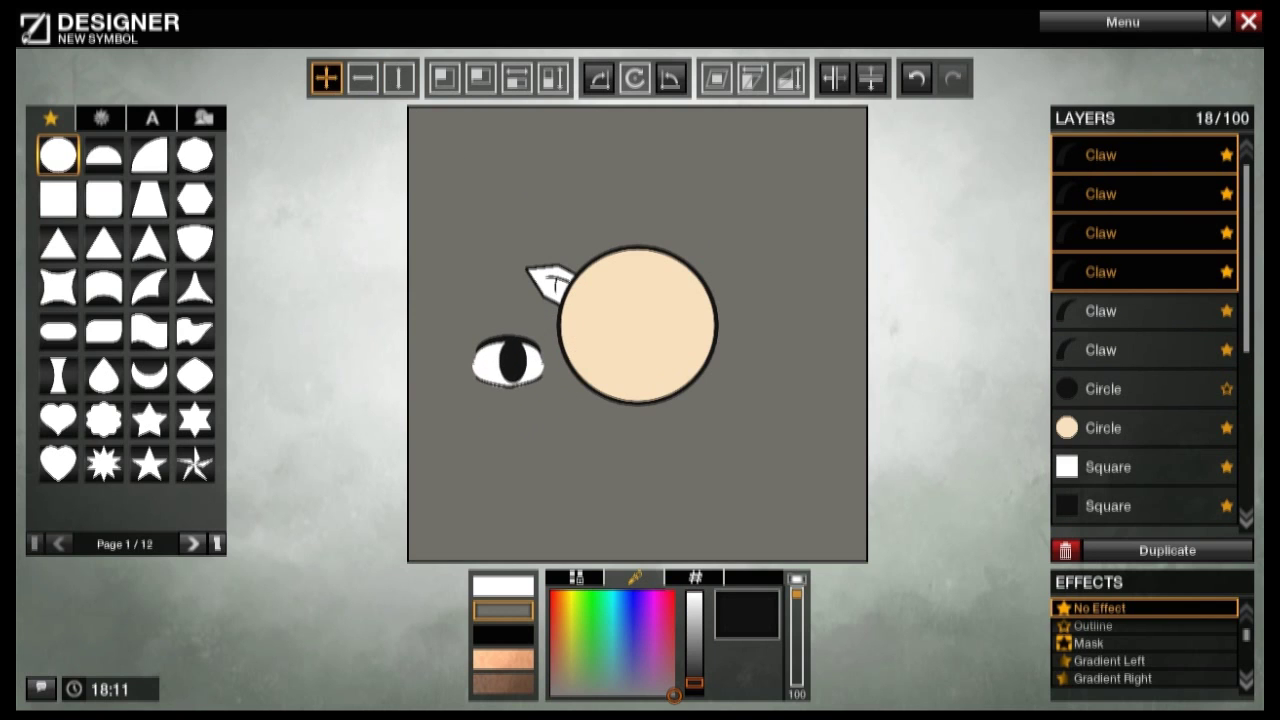
Step: Bring the eye's two circle layers and two semi-circle layers to the front of the layer stack, above the claws
drag(1147, 249, 1166, 406)
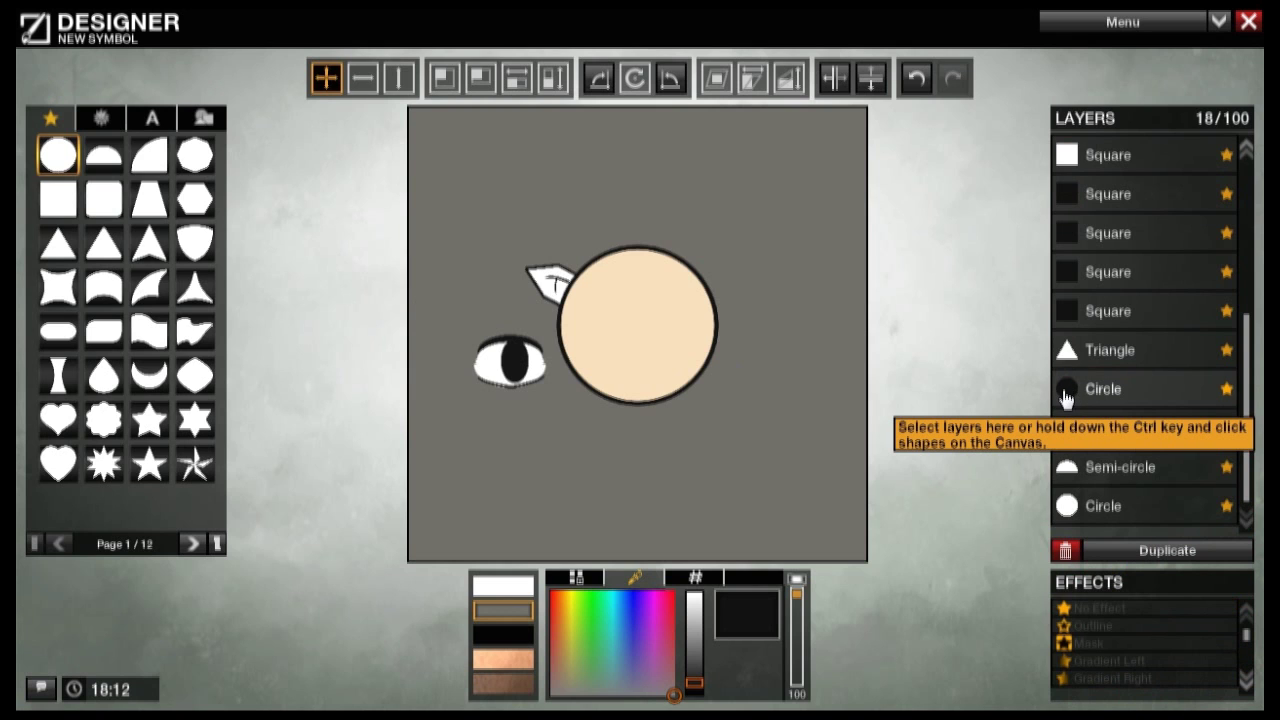
click(1110, 362)
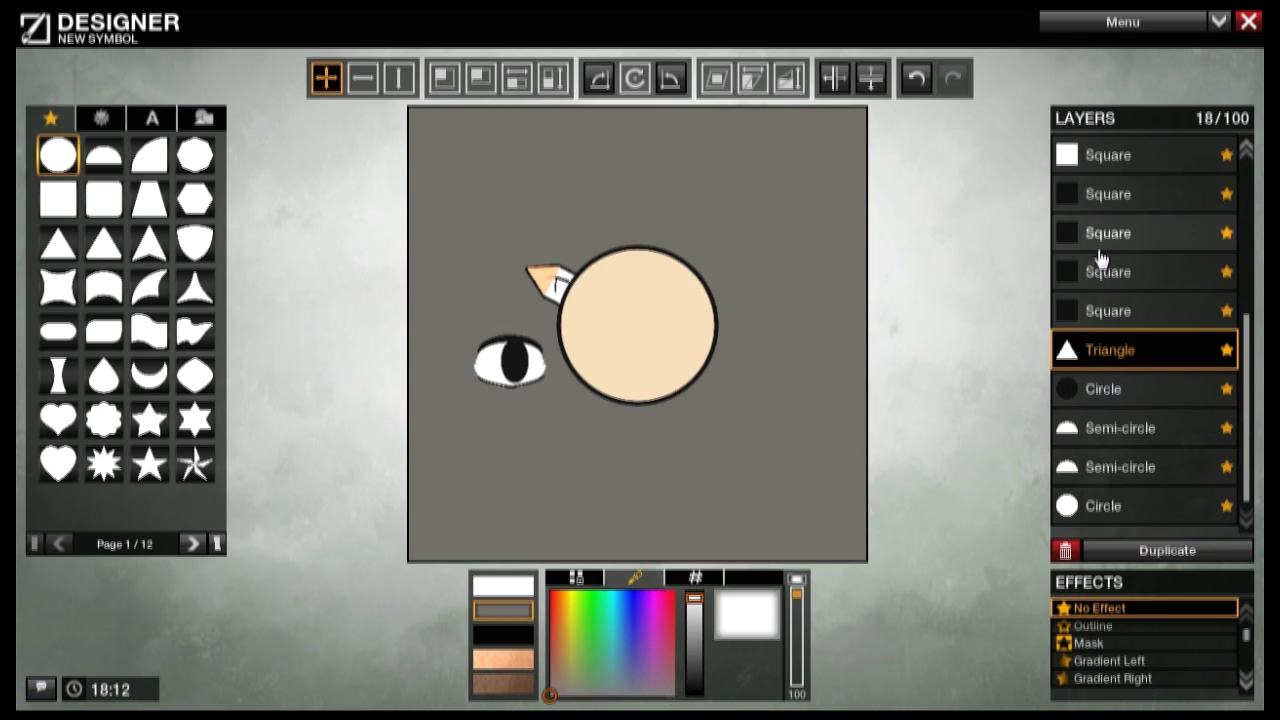
scroll(1105, 400, up, 4)
click(1060, 156)
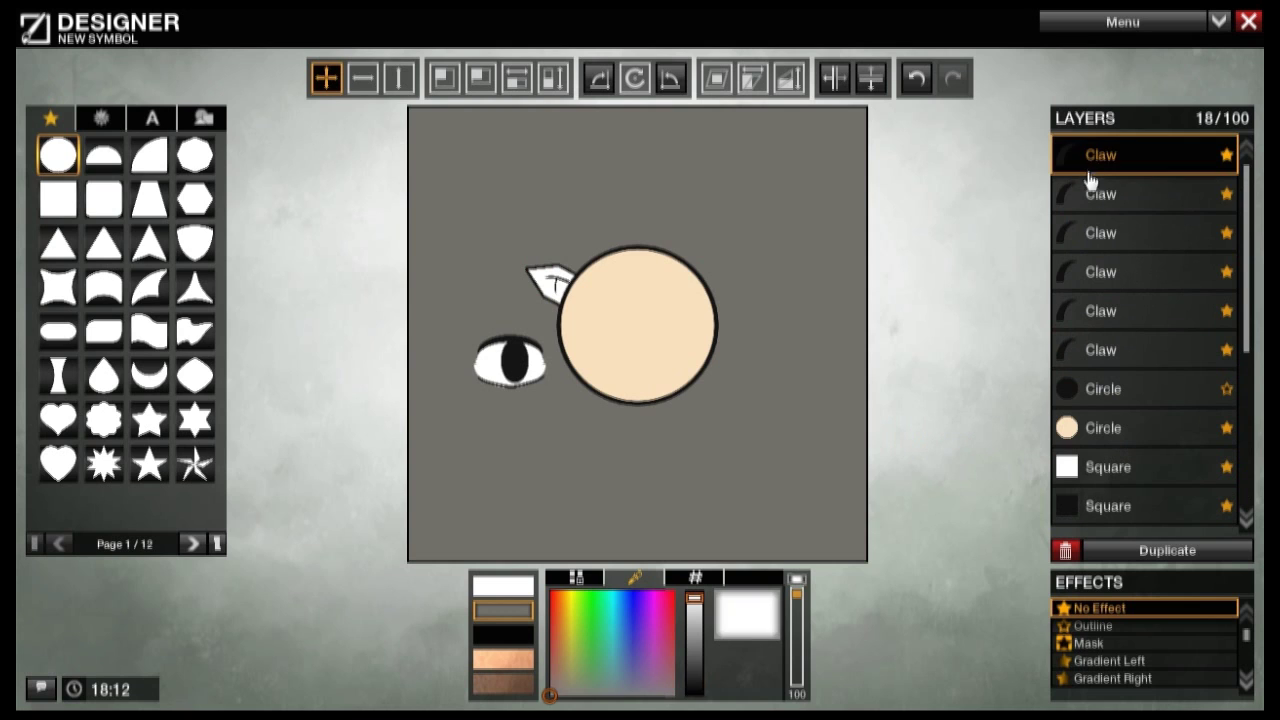
scroll(1110, 260, down, 4)
scroll(1122, 313, down, 4)
drag(1115, 506, 1151, 155)
ctrl+click(1093, 374)
ctrl+click(1091, 364)
ctrl+click(1090, 394)
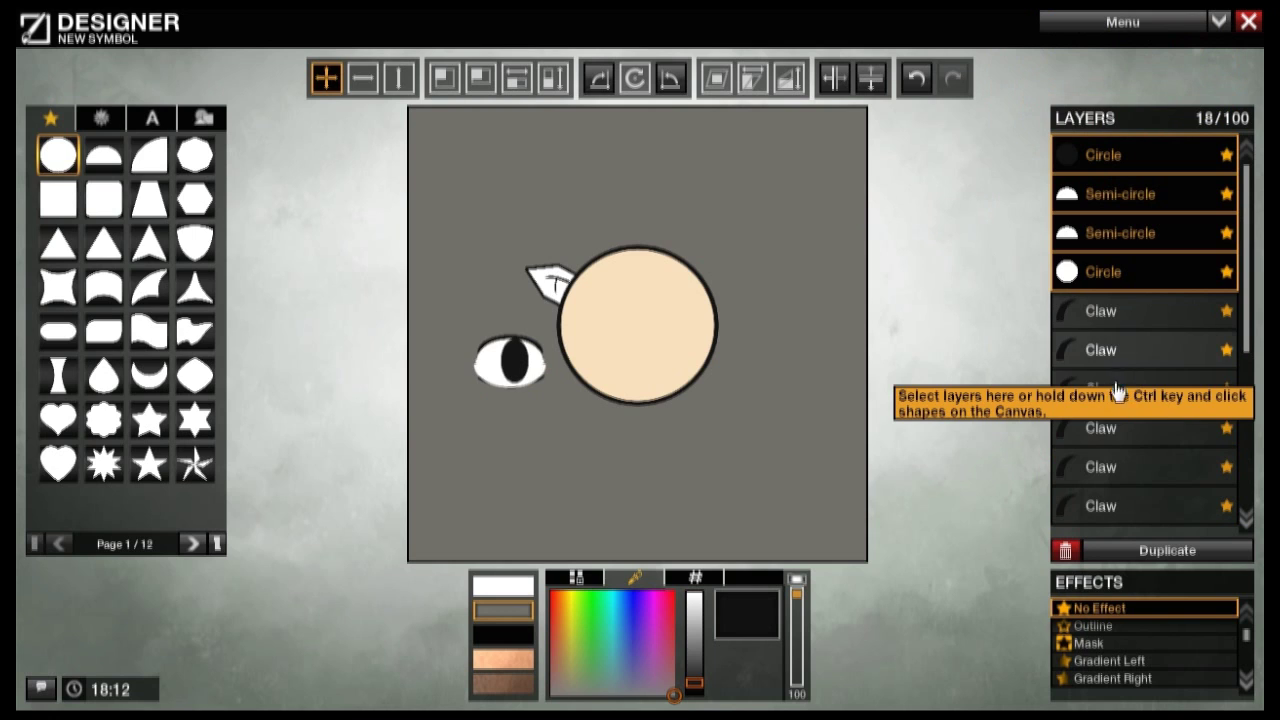
Step: Add the eye's four claws to the selection and move the complete eye onto the upper-left part of the peach circle
ctrl+click(1112, 432)
ctrl+click(1104, 390)
ctrl+click(1099, 352)
ctrl+click(1096, 323)
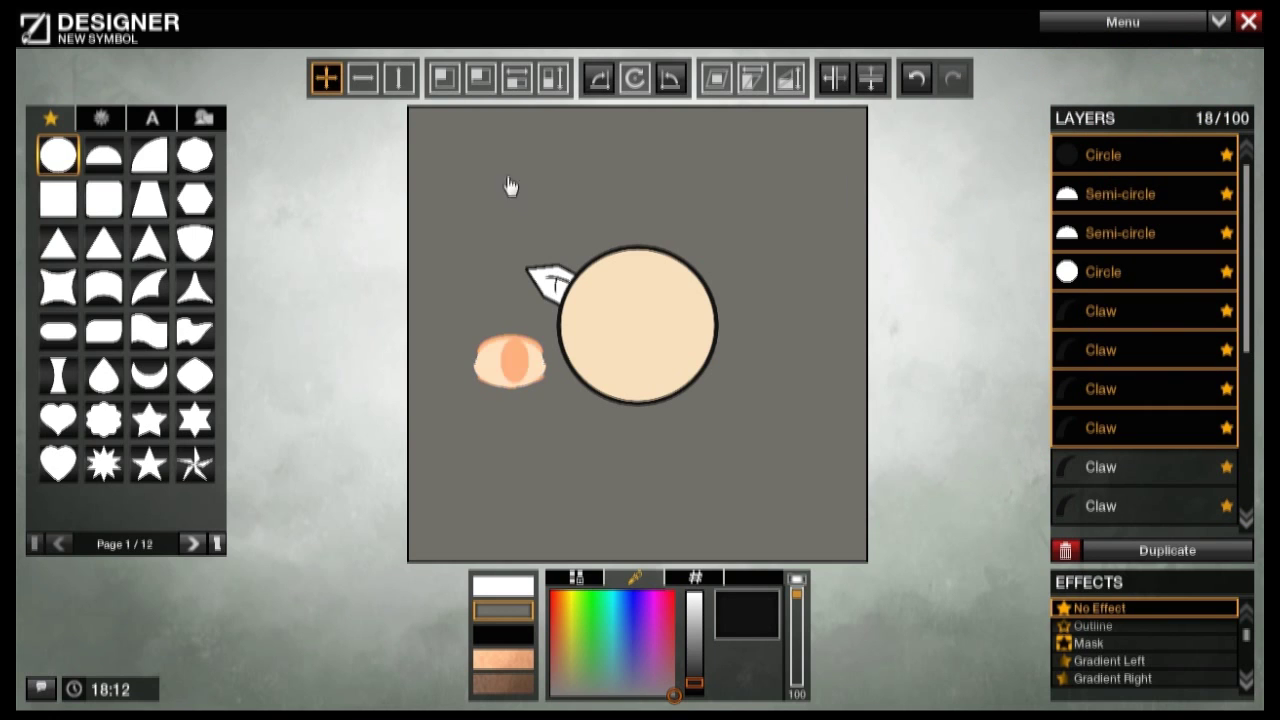
drag(452, 172, 539, 153)
drag(582, 312, 590, 276)
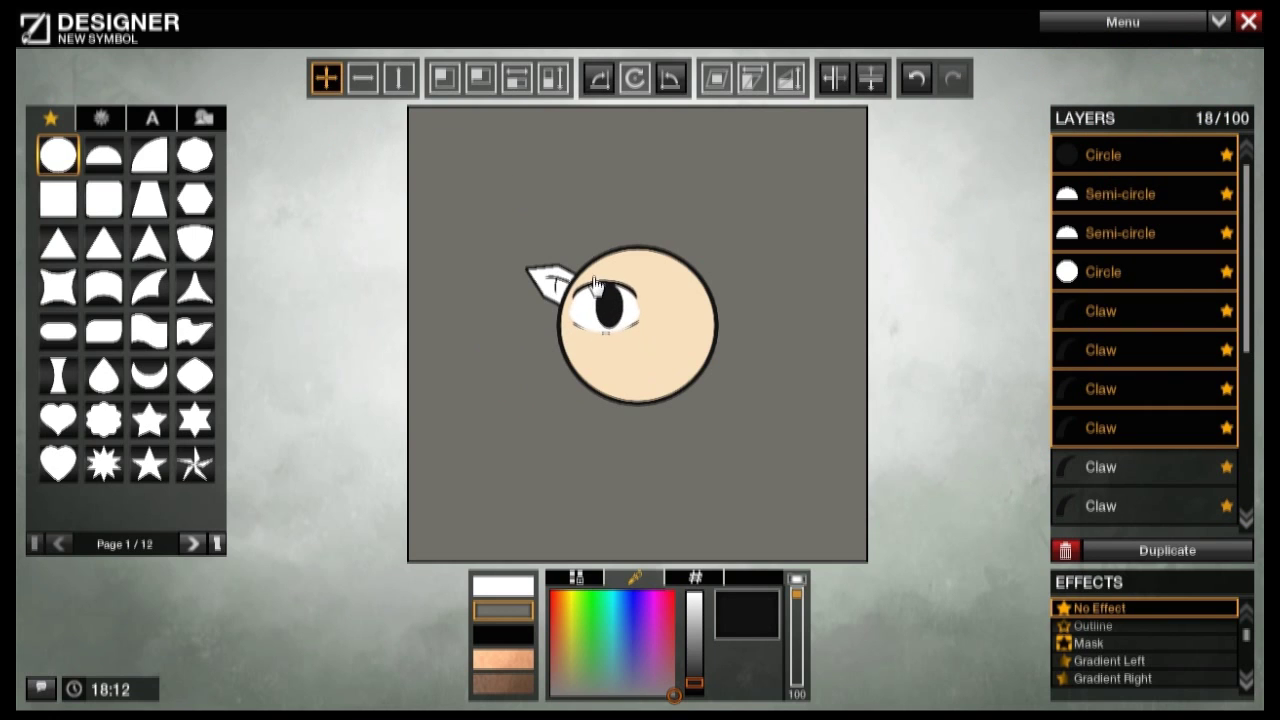
Step: Shrink the complete eye to roughly half its size, then nudge it slightly up and right on the peach circle
click(445, 82)
drag(640, 336, 605, 307)
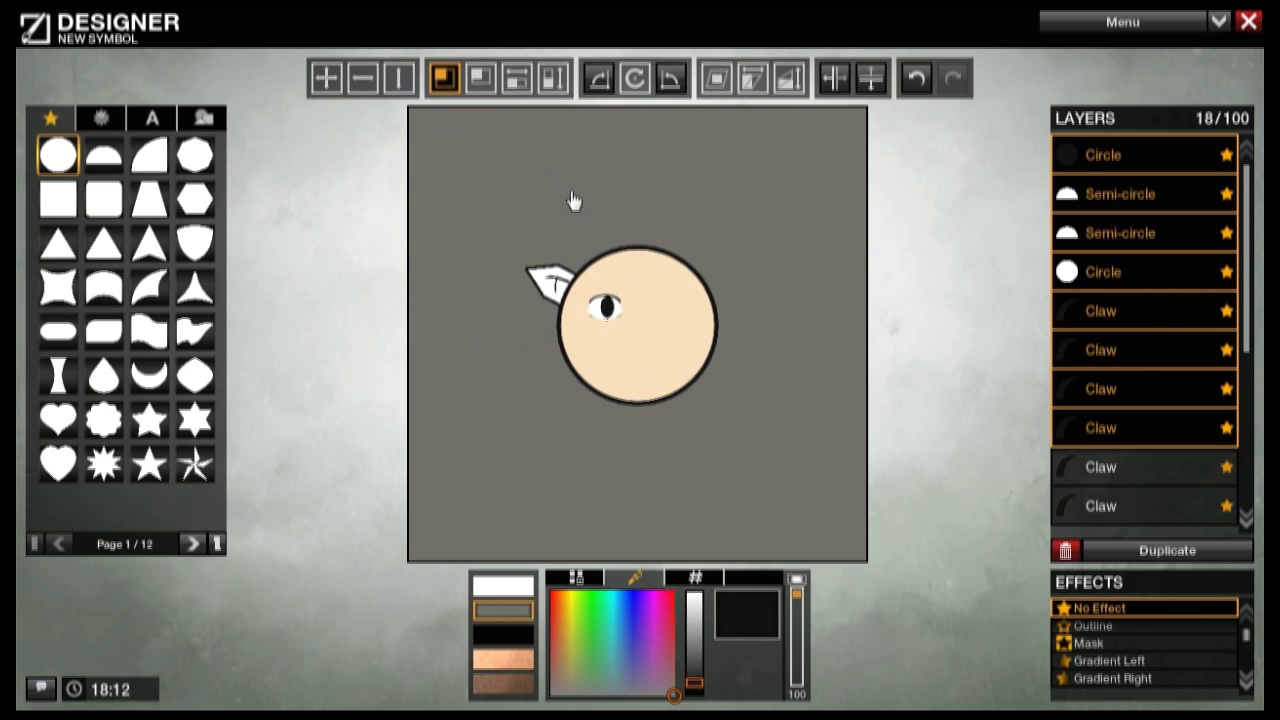
click(325, 80)
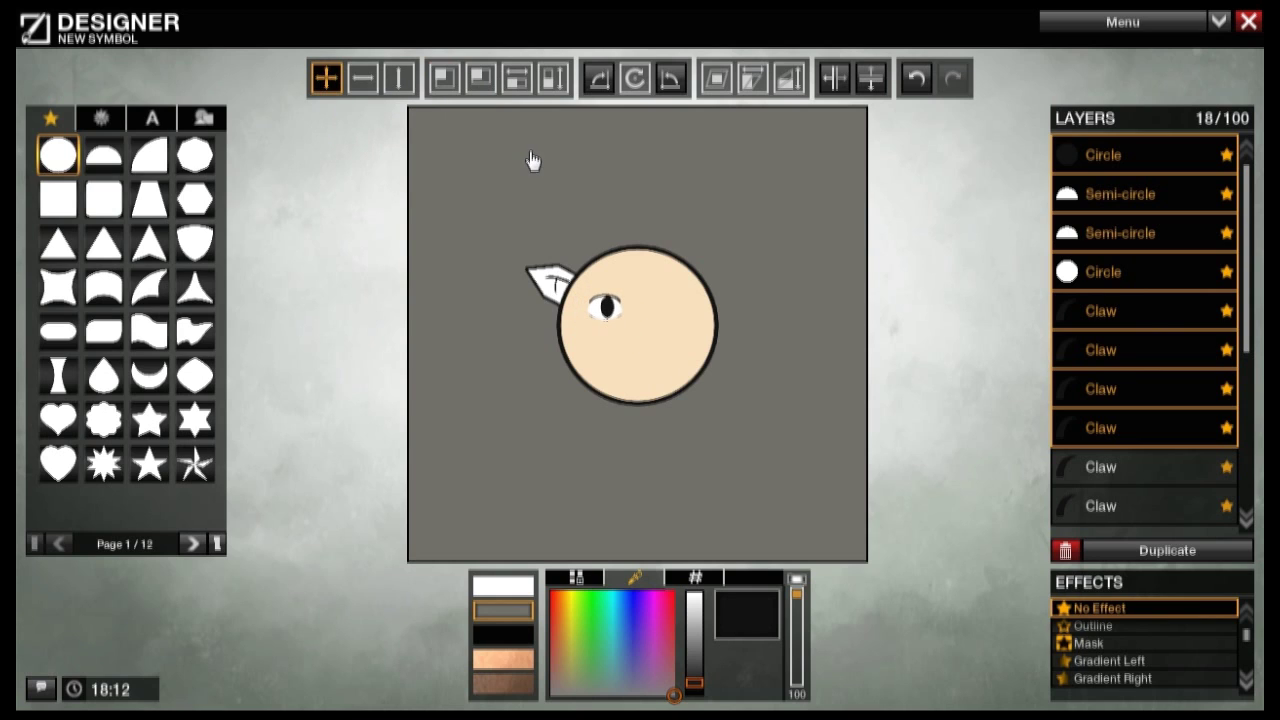
drag(532, 155, 535, 152)
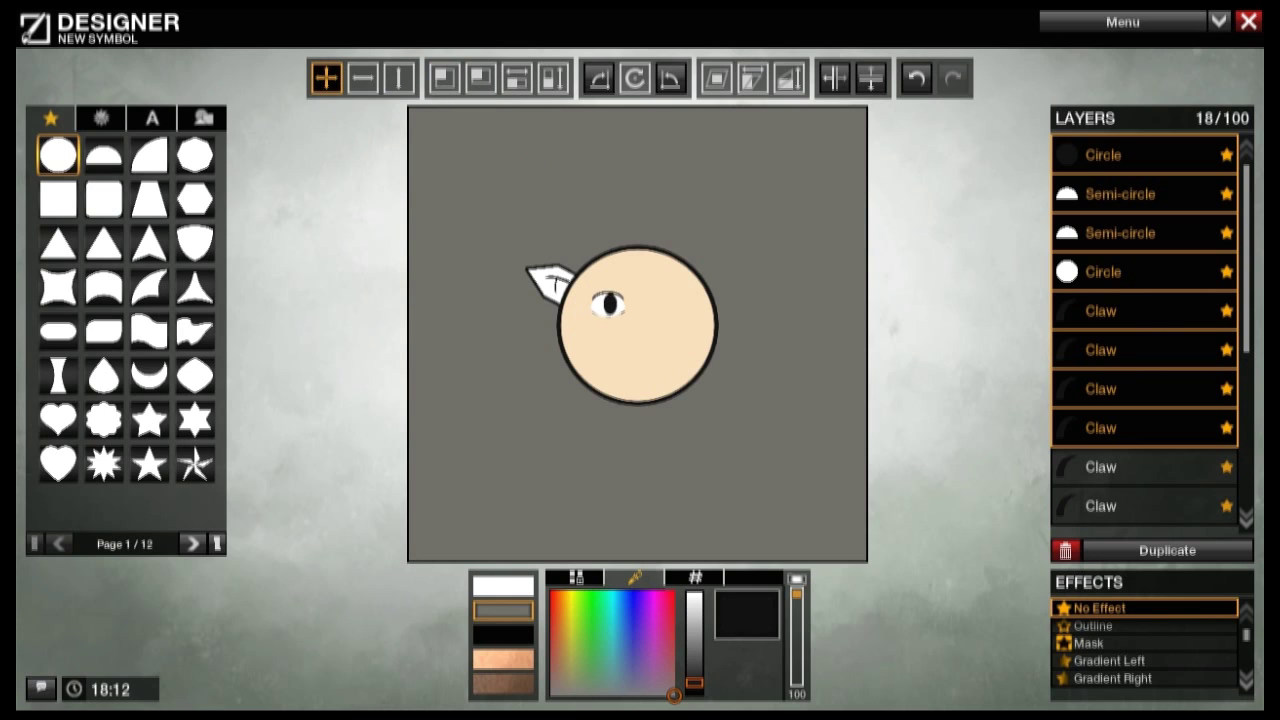
Step: Enlarge the complete eye slightly, then lower it vertically and start adjusting its horizontal position on the peach circle
click(443, 80)
drag(450, 125, 475, 125)
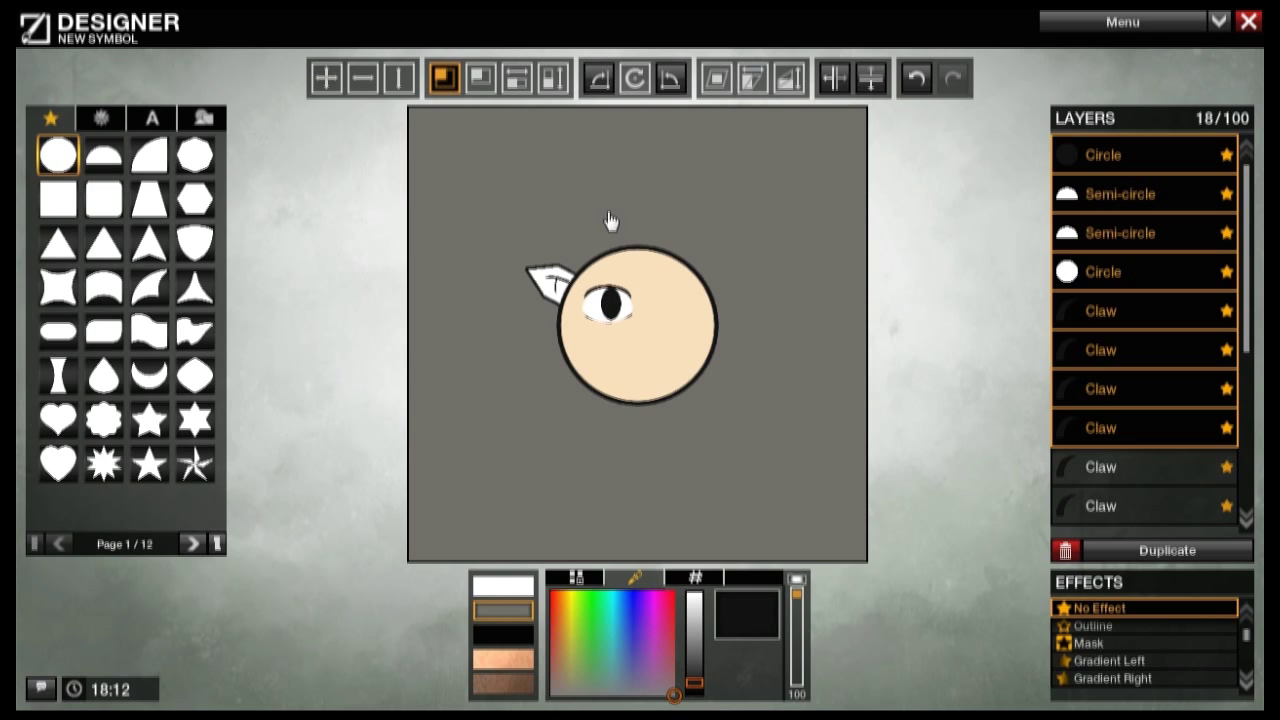
click(398, 77)
drag(608, 305, 608, 315)
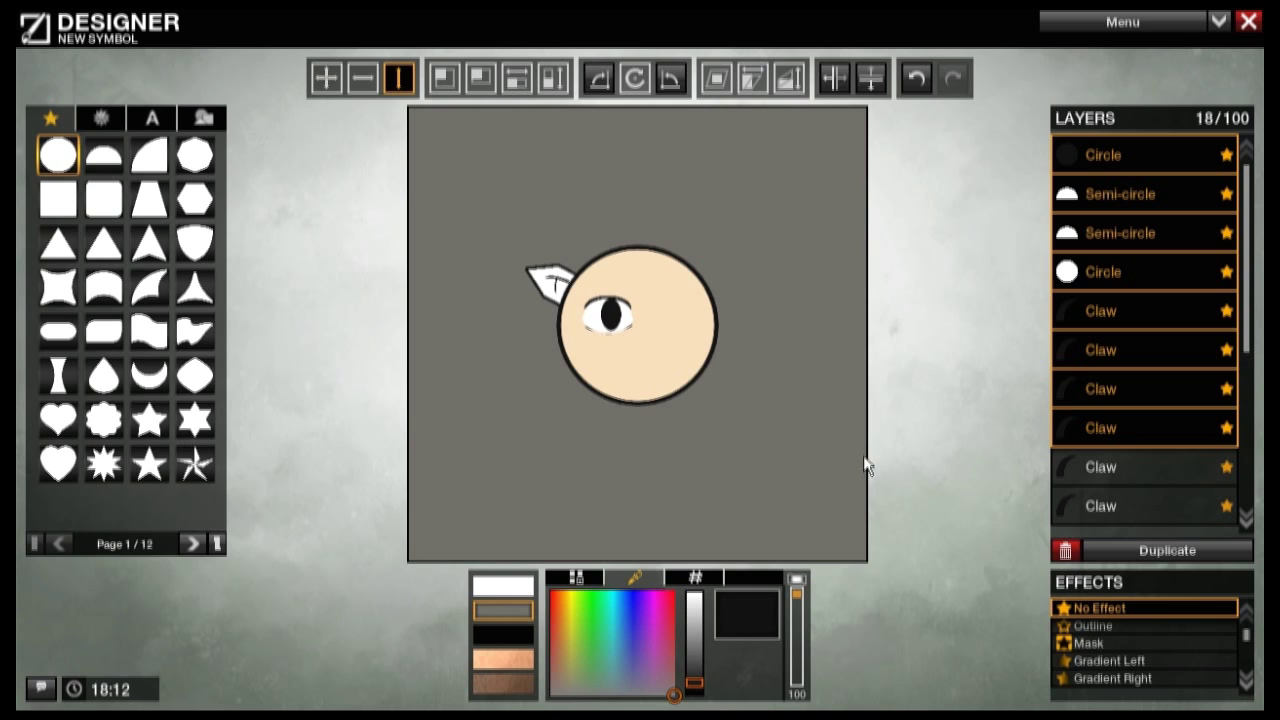
click(365, 78)
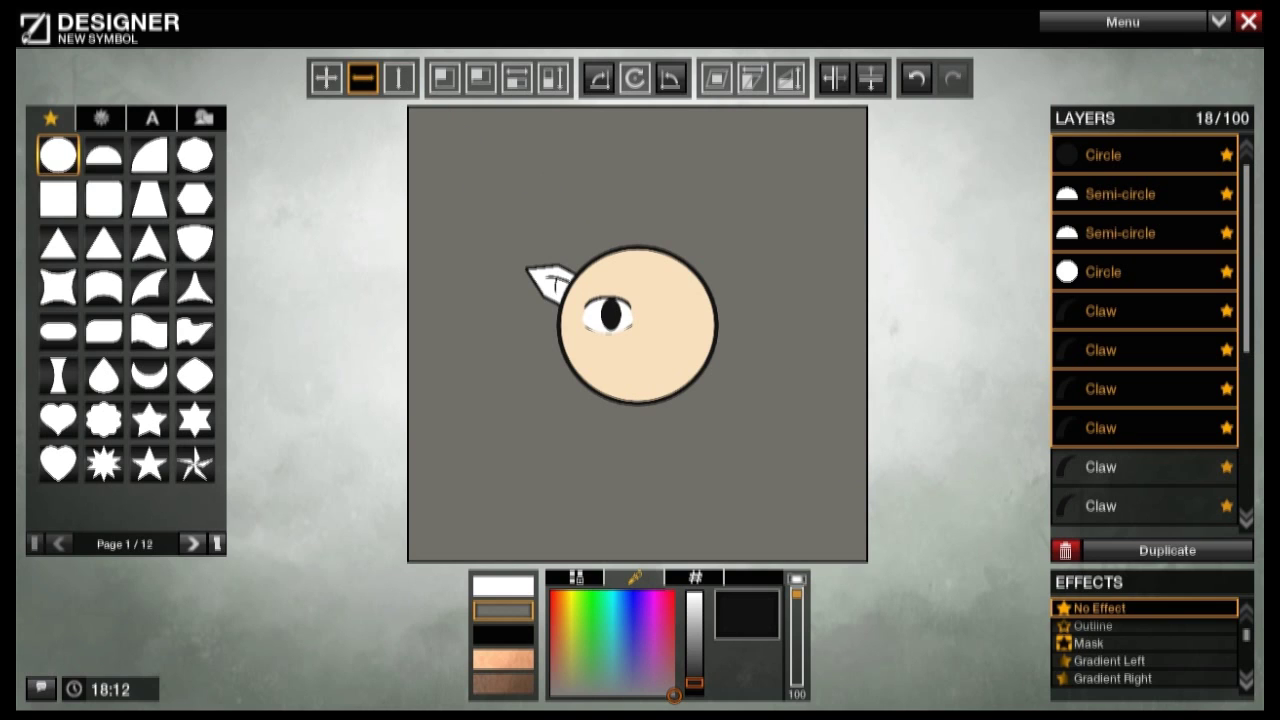
Step: Duplicate the selected eye layers and move the copy horizontally to the right half of the face as the second eye
click(1155, 551)
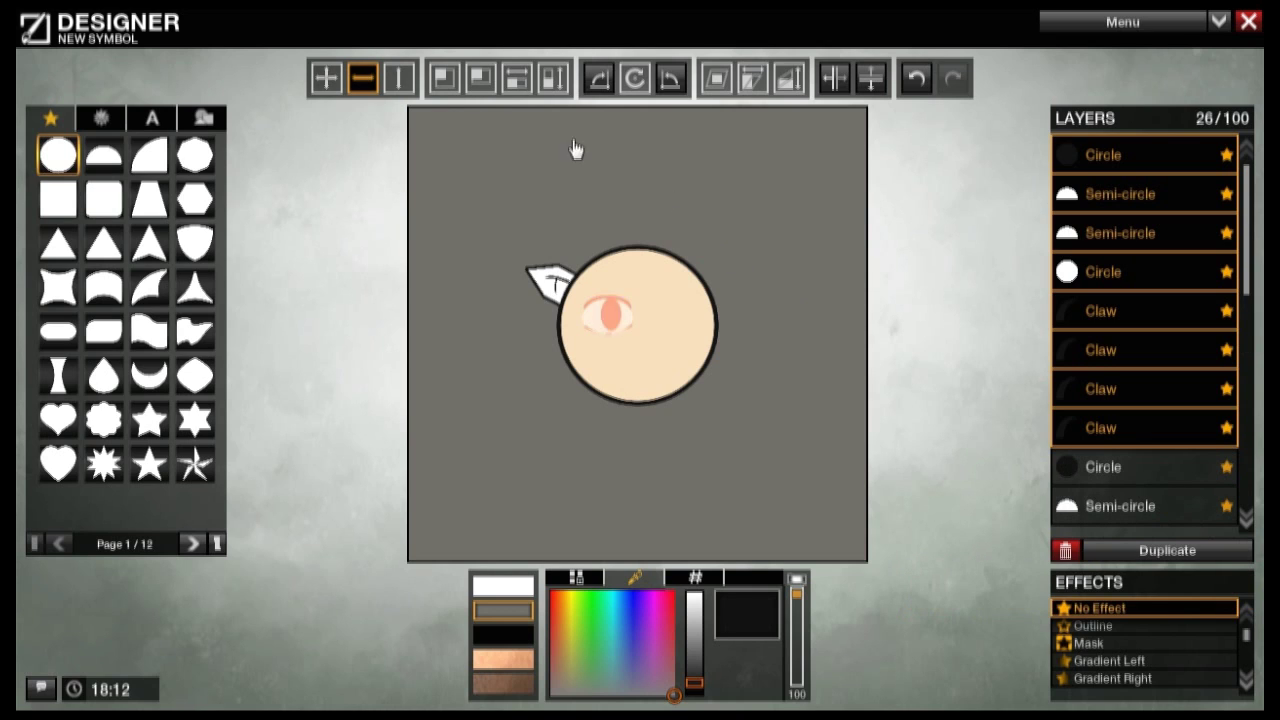
drag(531, 169, 584, 169)
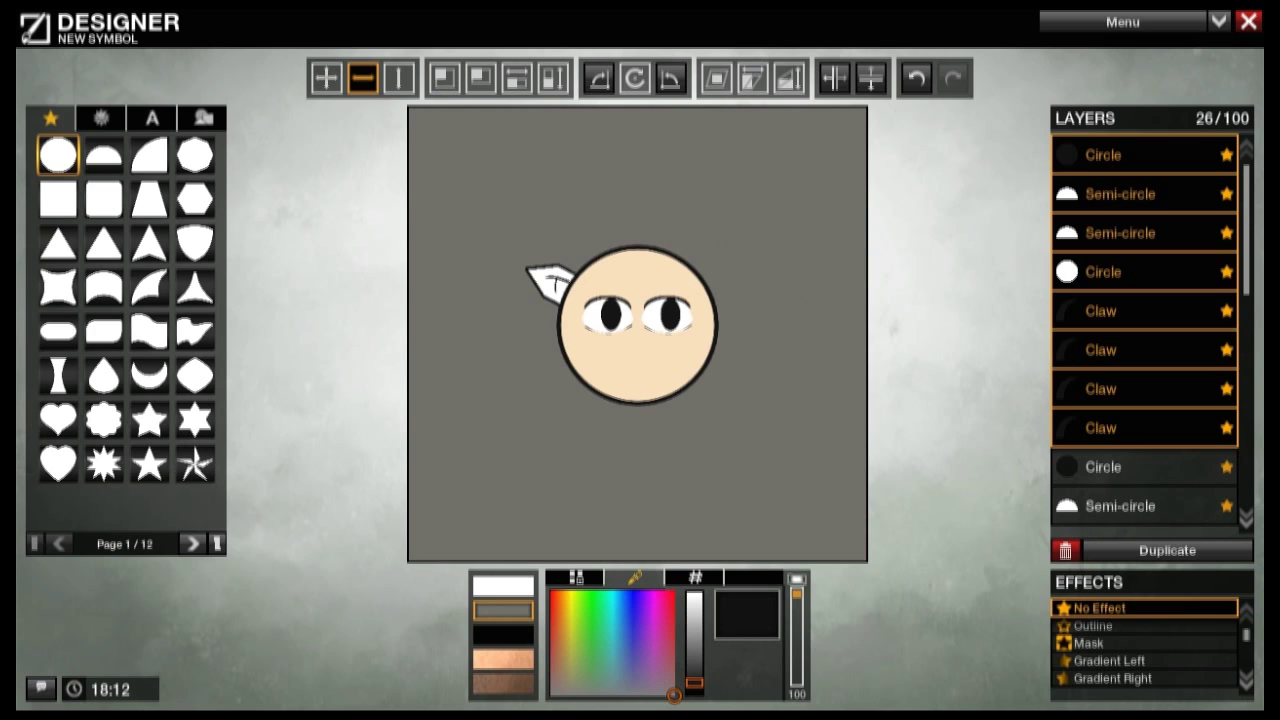
key(Right)
key(Right)
key(Right)
key(Right)
key(Right)
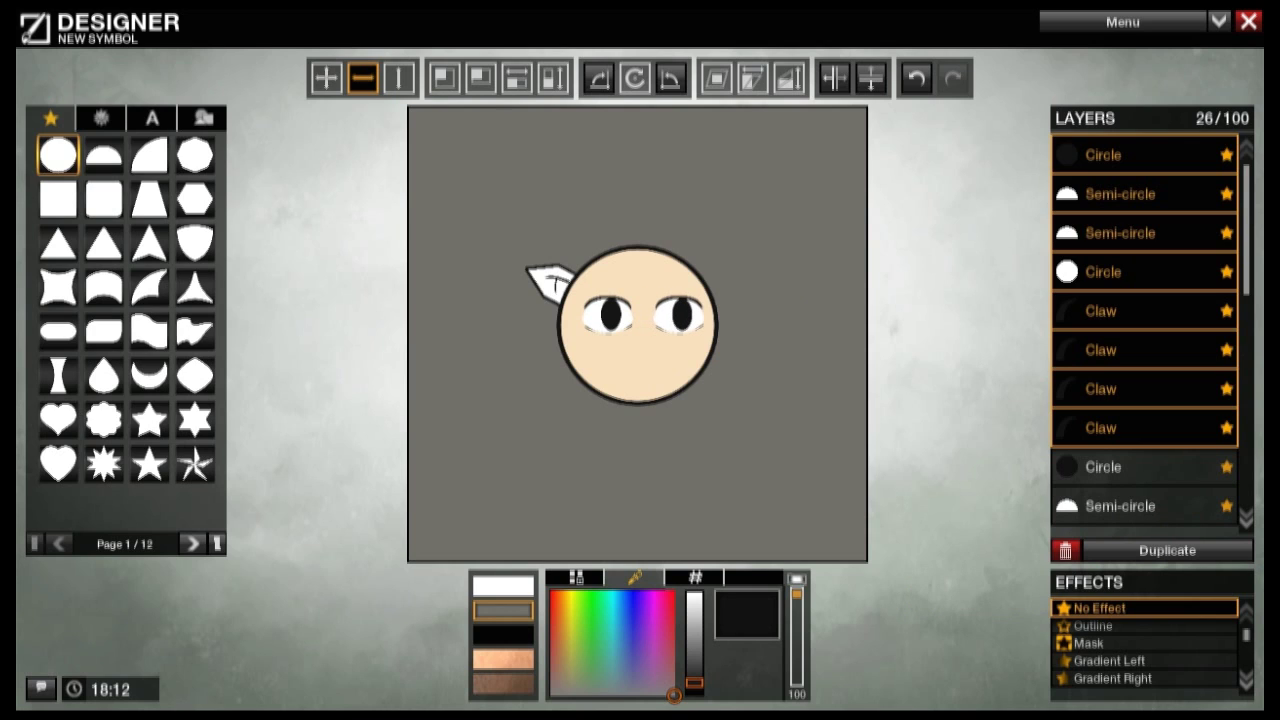
key(Left)
key(Left)
key(Right)
key(Right)
key(Right)
key(Left)
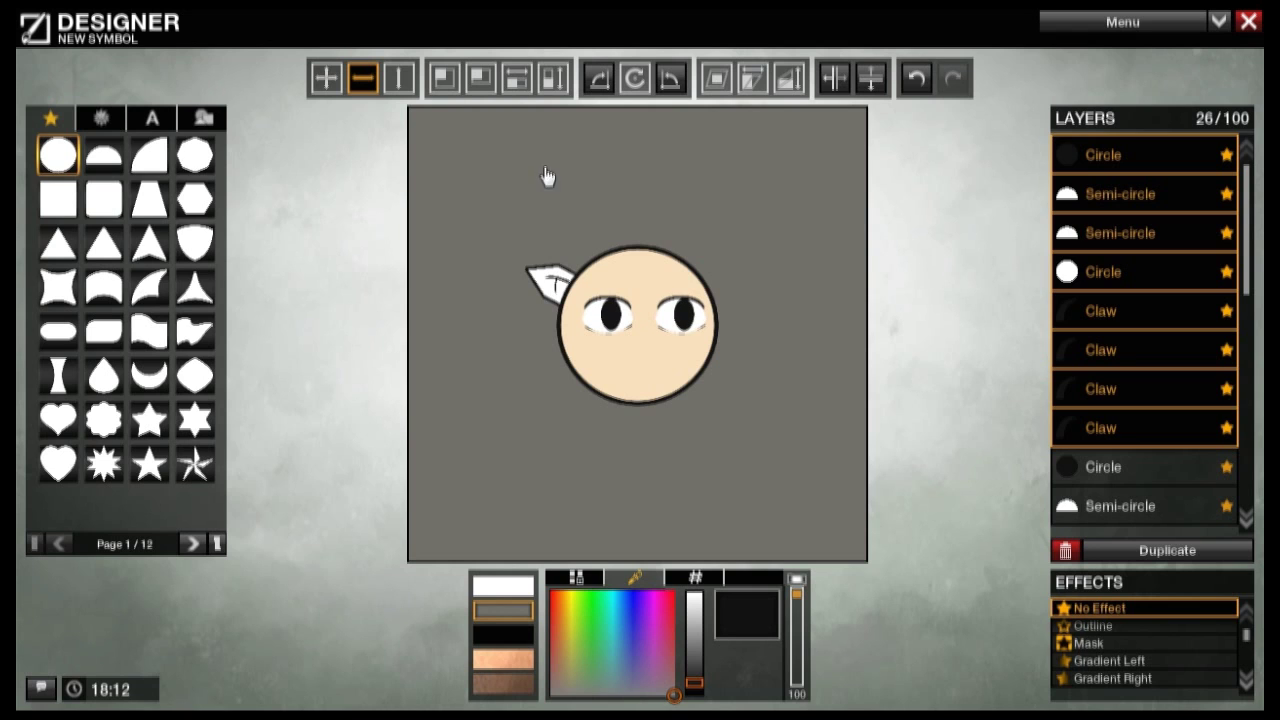
Step: Select the original eye's circle, semi-circle and four claw layers together and shift that eye slightly outward to the left
scroll(1125, 385, down, 1)
click(1114, 440)
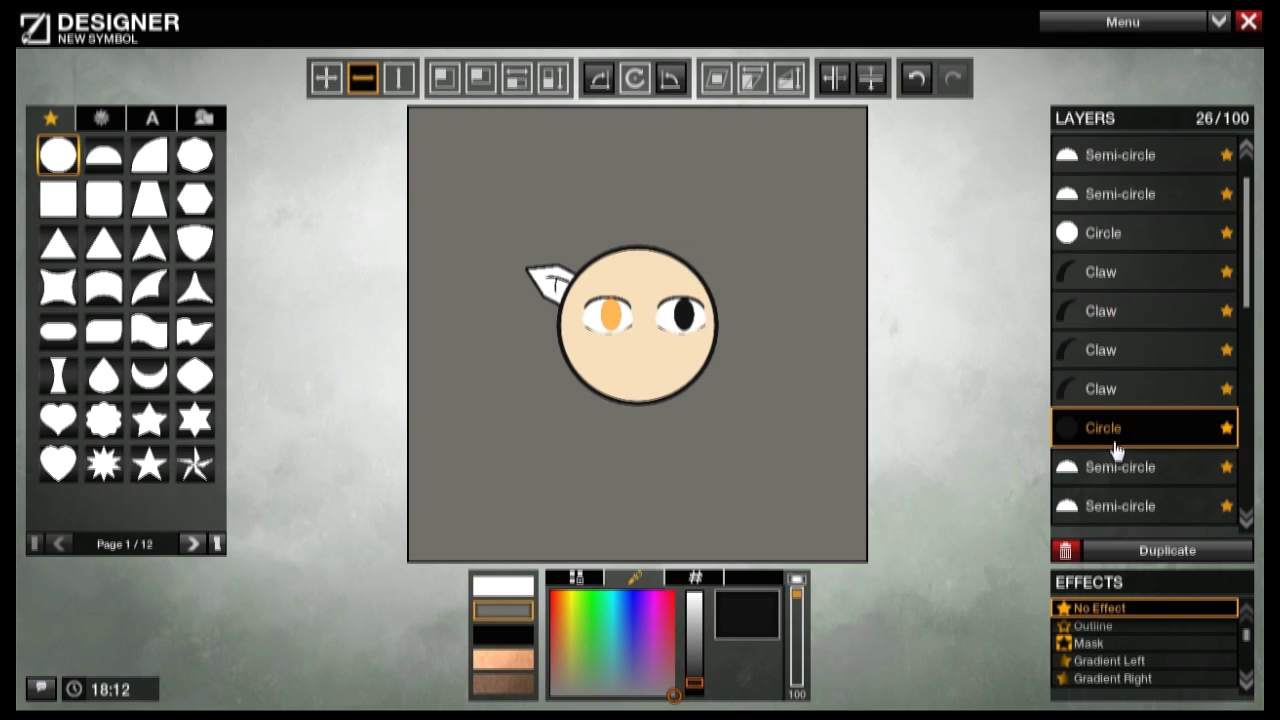
scroll(1115, 450, down, 4)
scroll(1117, 456, down, 3)
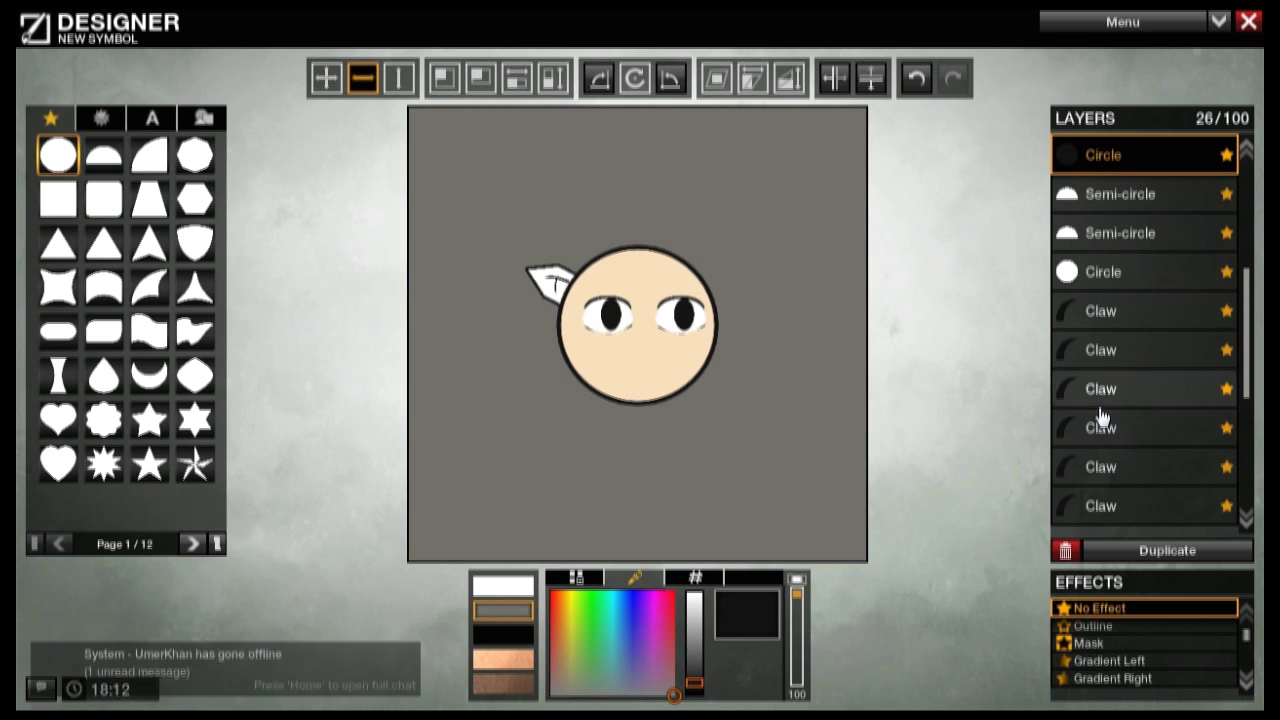
shift+click(1103, 426)
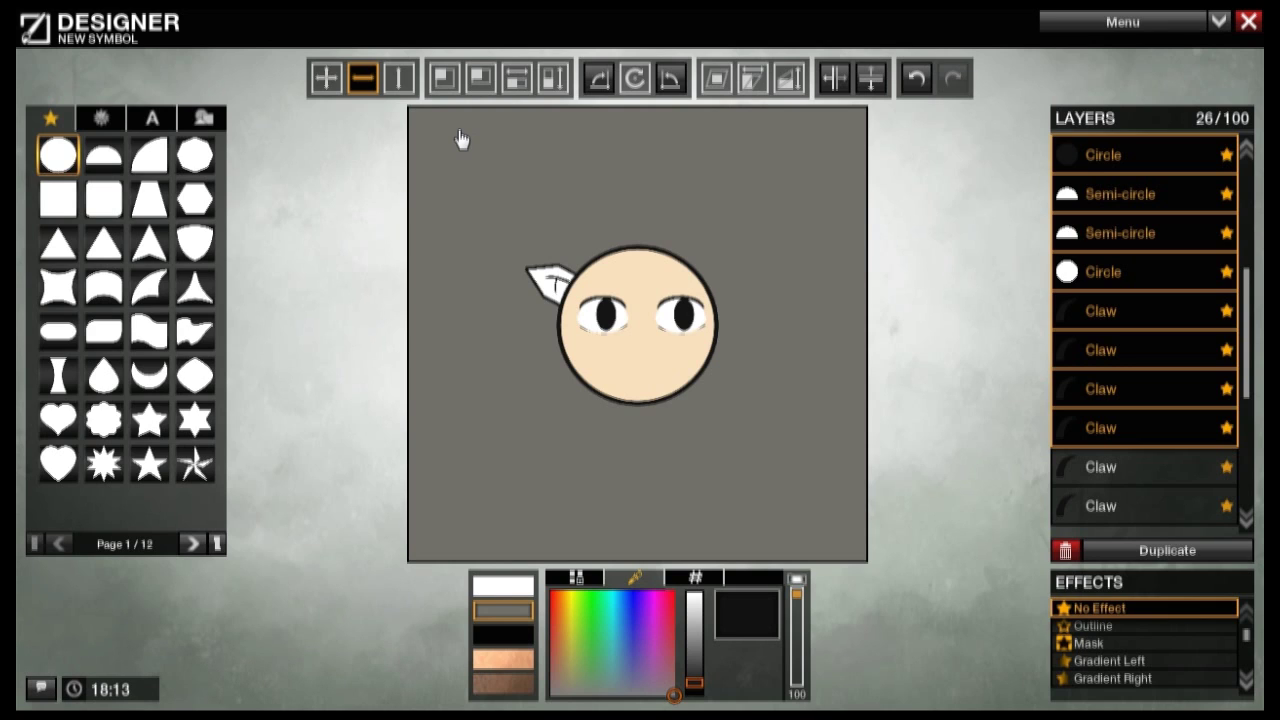
scroll(1143, 420, down, 6)
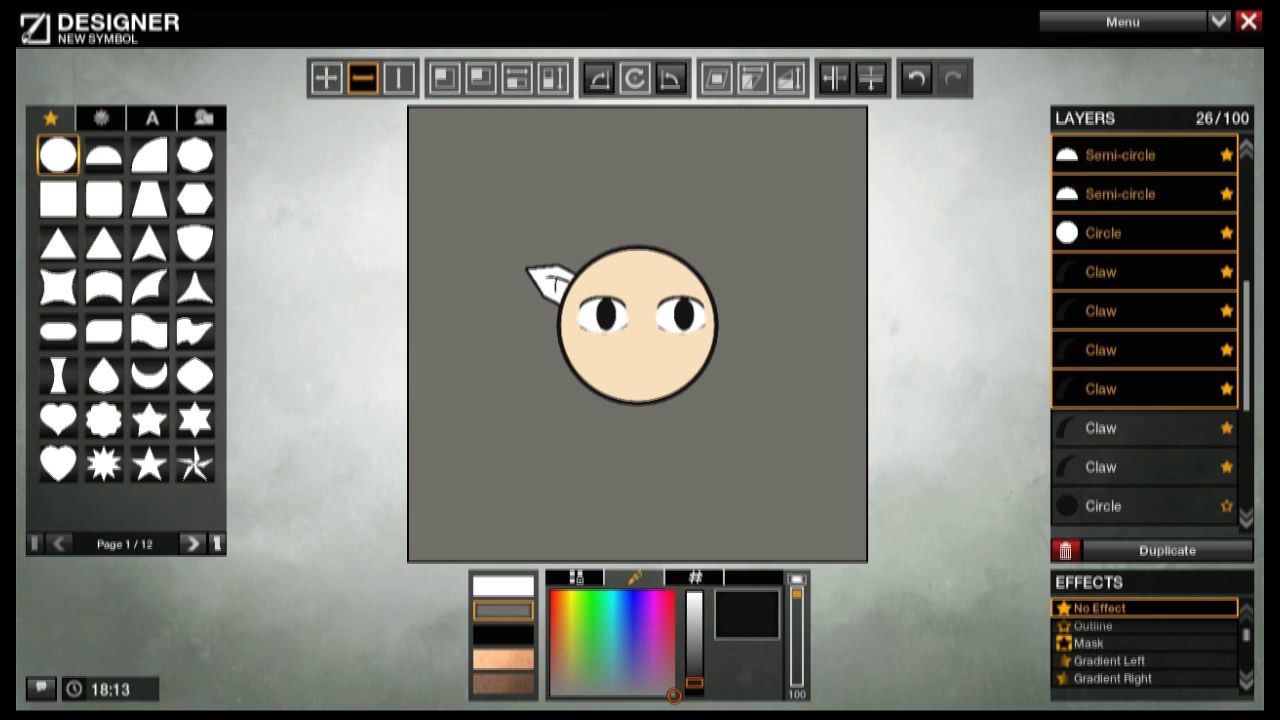
scroll(1150, 405, up, 2)
scroll(1140, 380, down, 4)
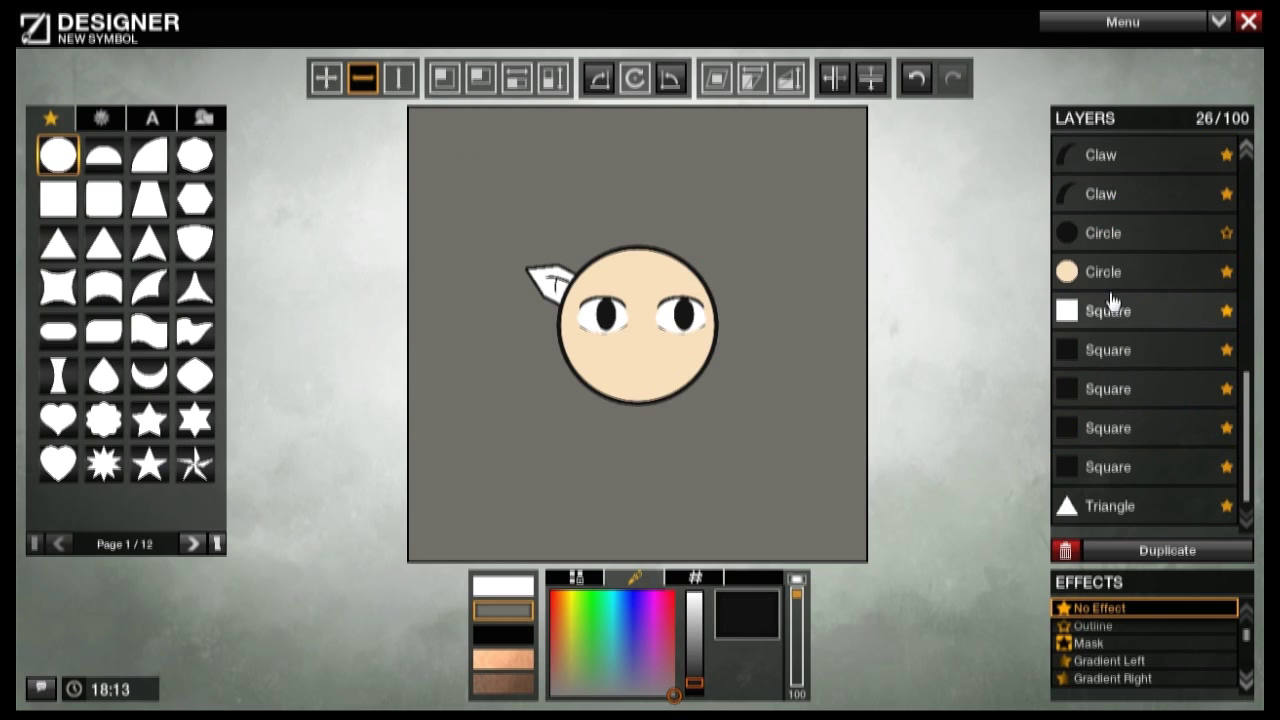
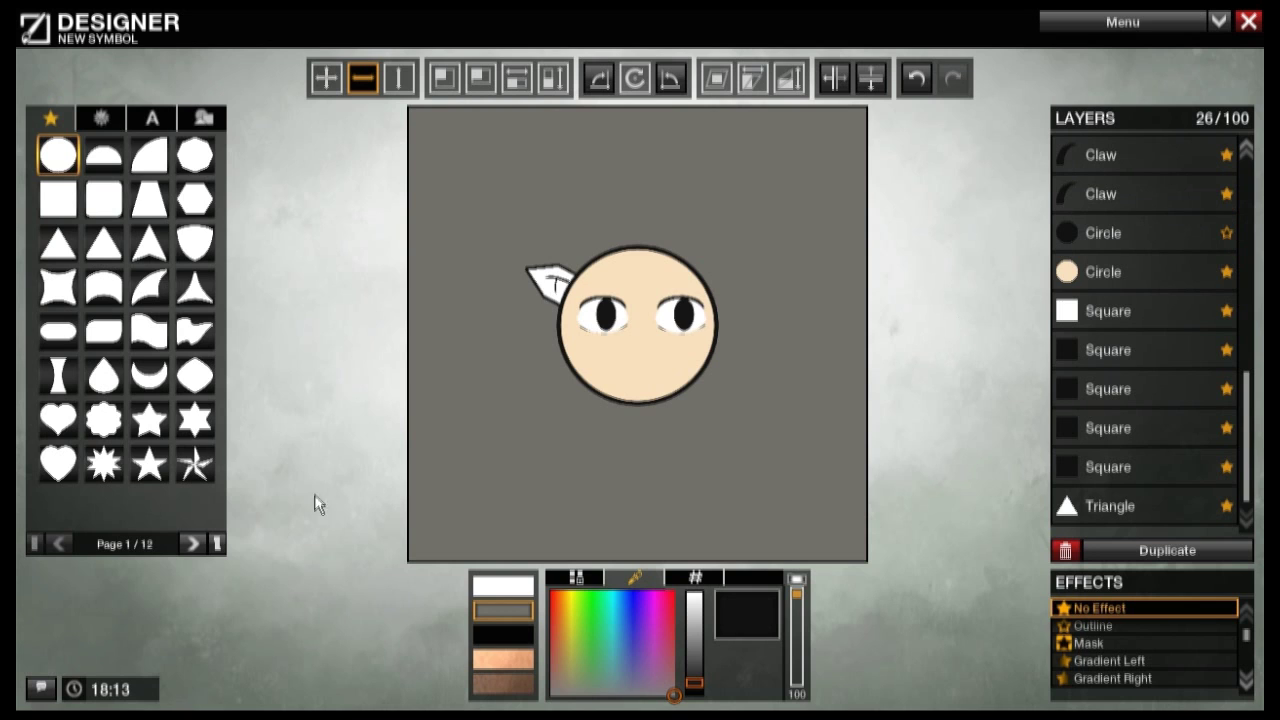
Step: Add a Claw shape, rotate and flatten it into a thin horizontal curve across the face, and flip it horizontally
click(191, 543)
mouse_move(195, 243)
mouse_down()
mouse_move(477, 366)
mouse_move(520, 350)
mouse_up()
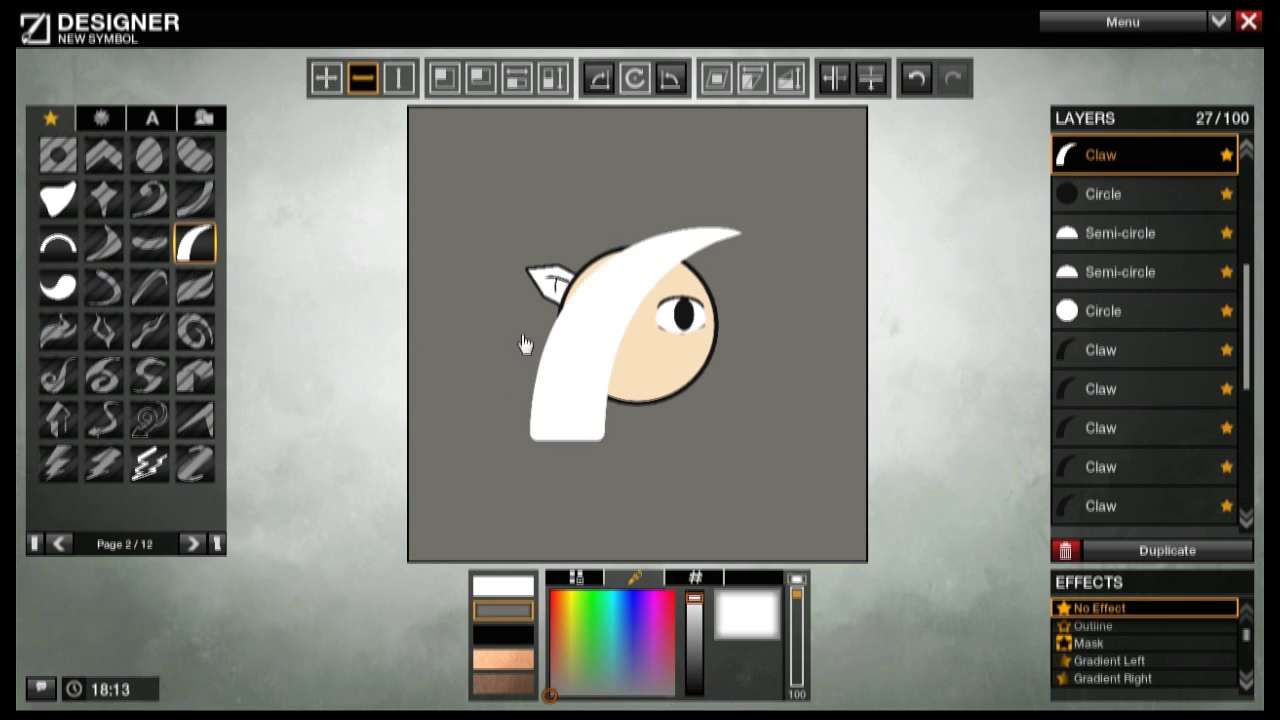
click(634, 78)
drag(634, 158, 680, 158)
click(553, 78)
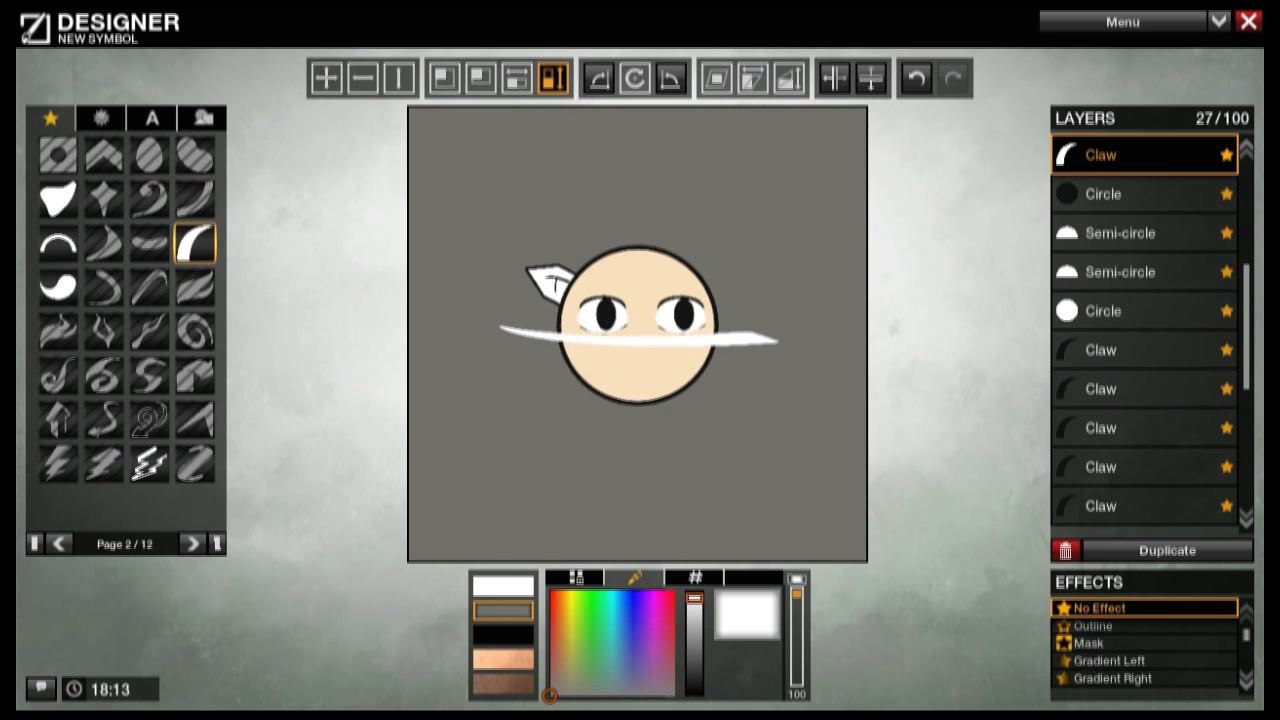
click(840, 80)
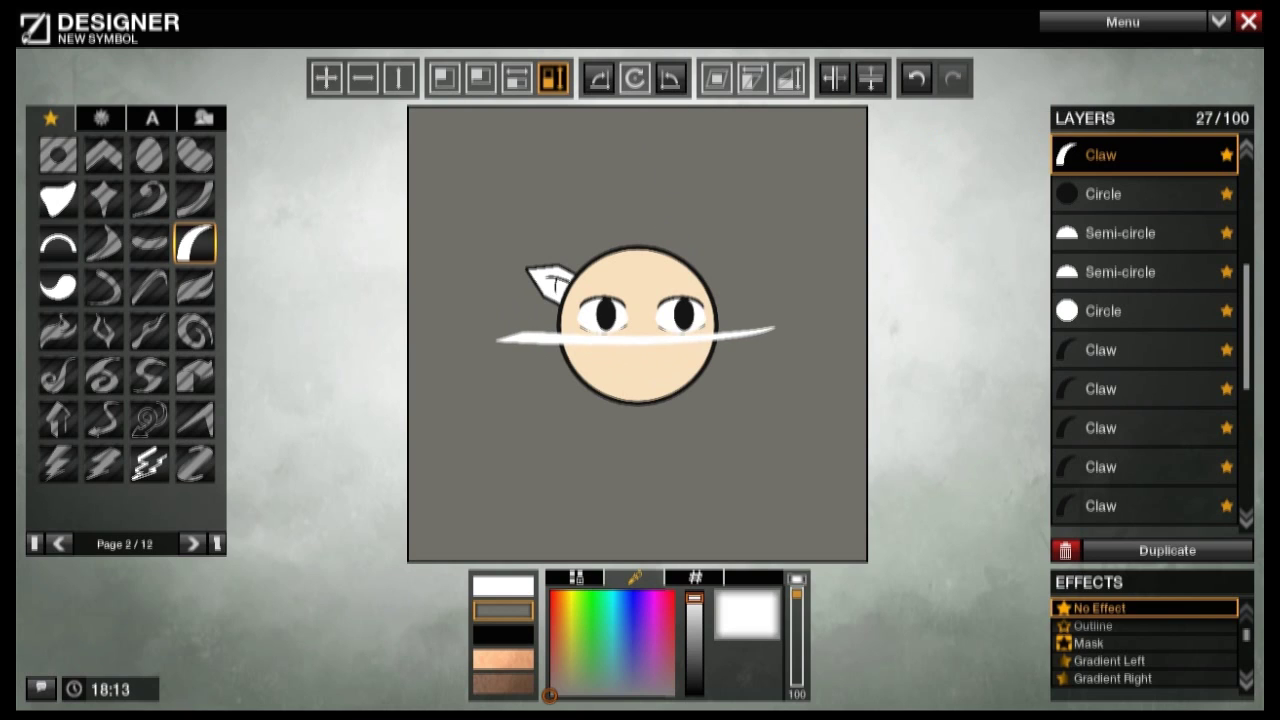
Step: Add a Square shape, shrink it to a tiny upright block and place it just below the flattened claw's left end
click(59, 543)
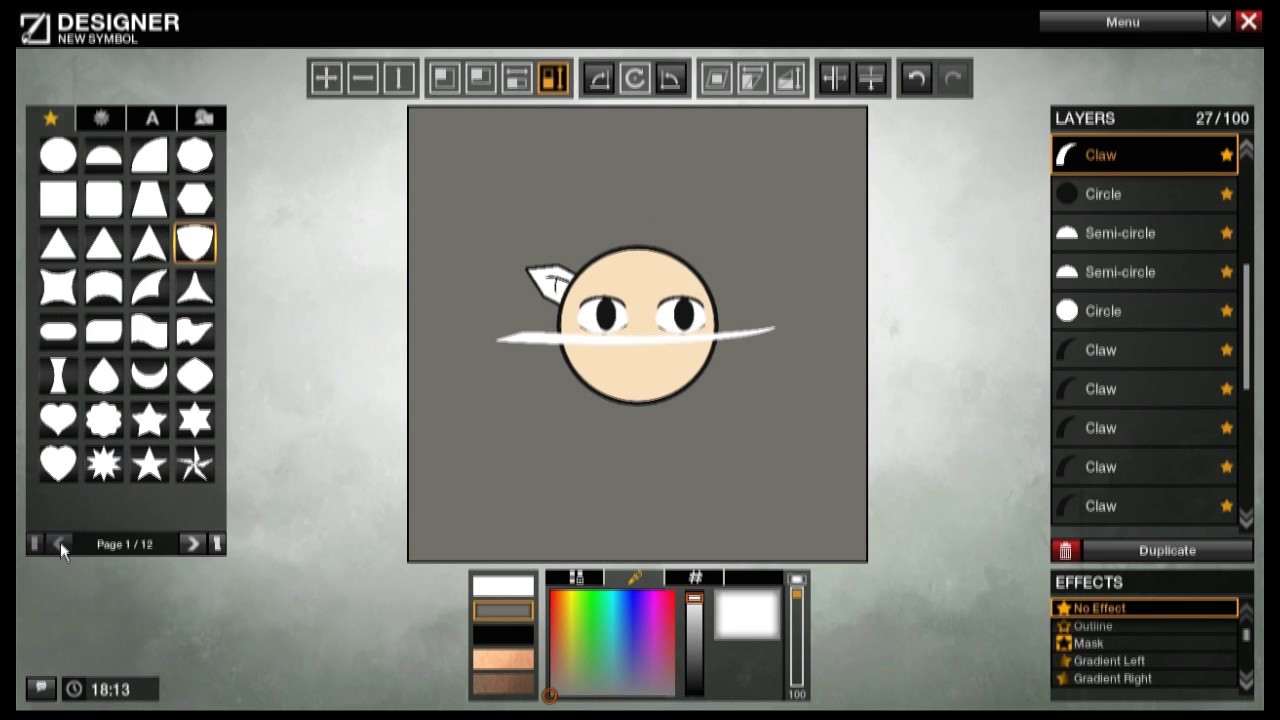
drag(56, 200, 630, 310)
click(445, 78)
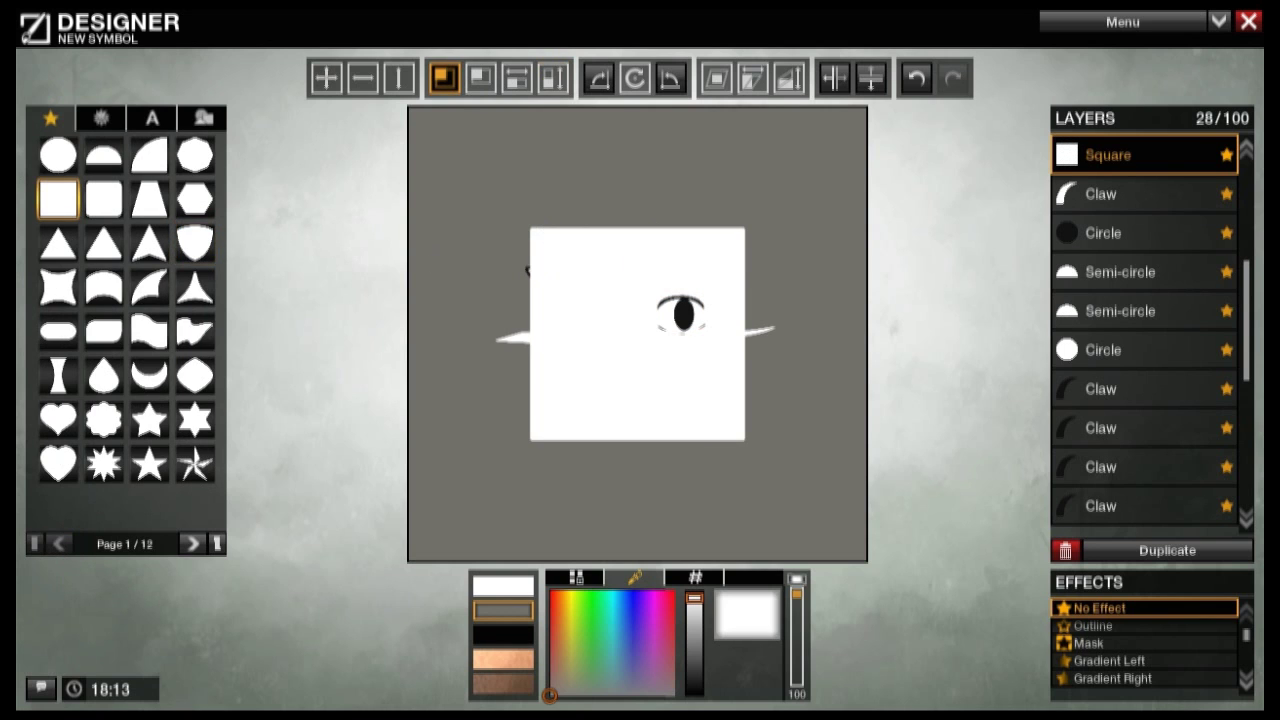
click(636, 79)
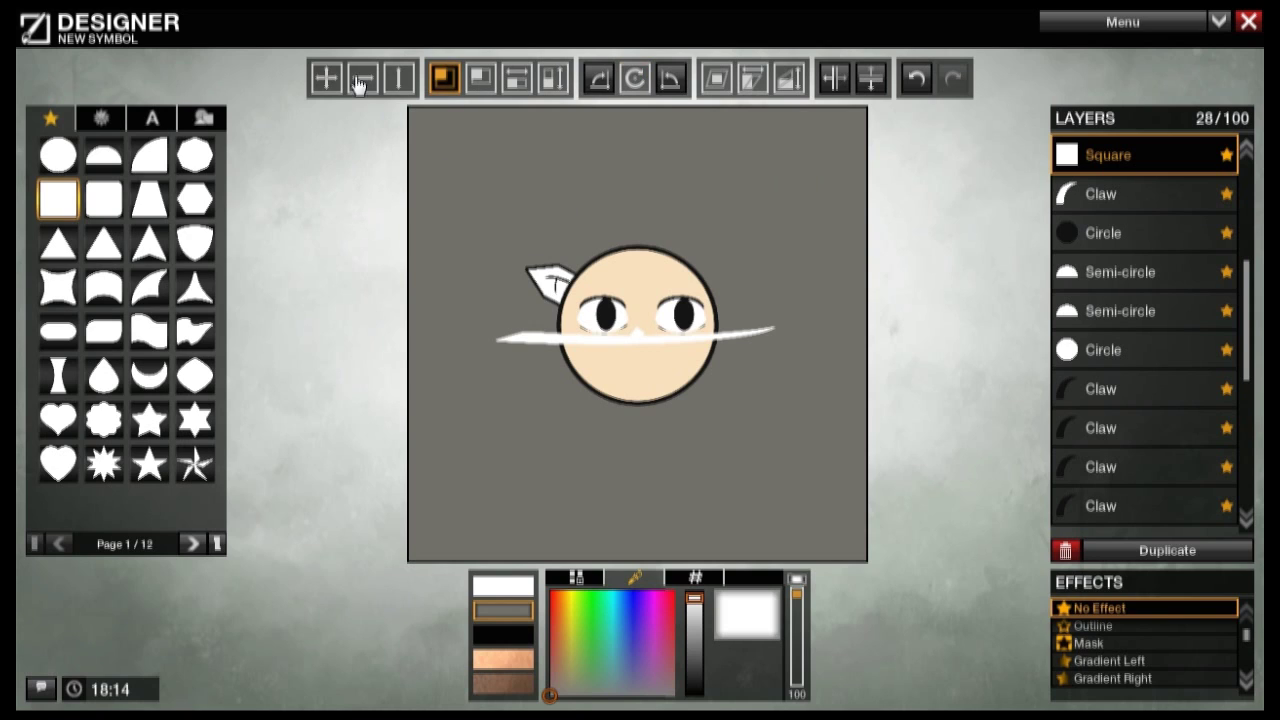
click(326, 78)
drag(660, 322, 608, 362)
click(639, 78)
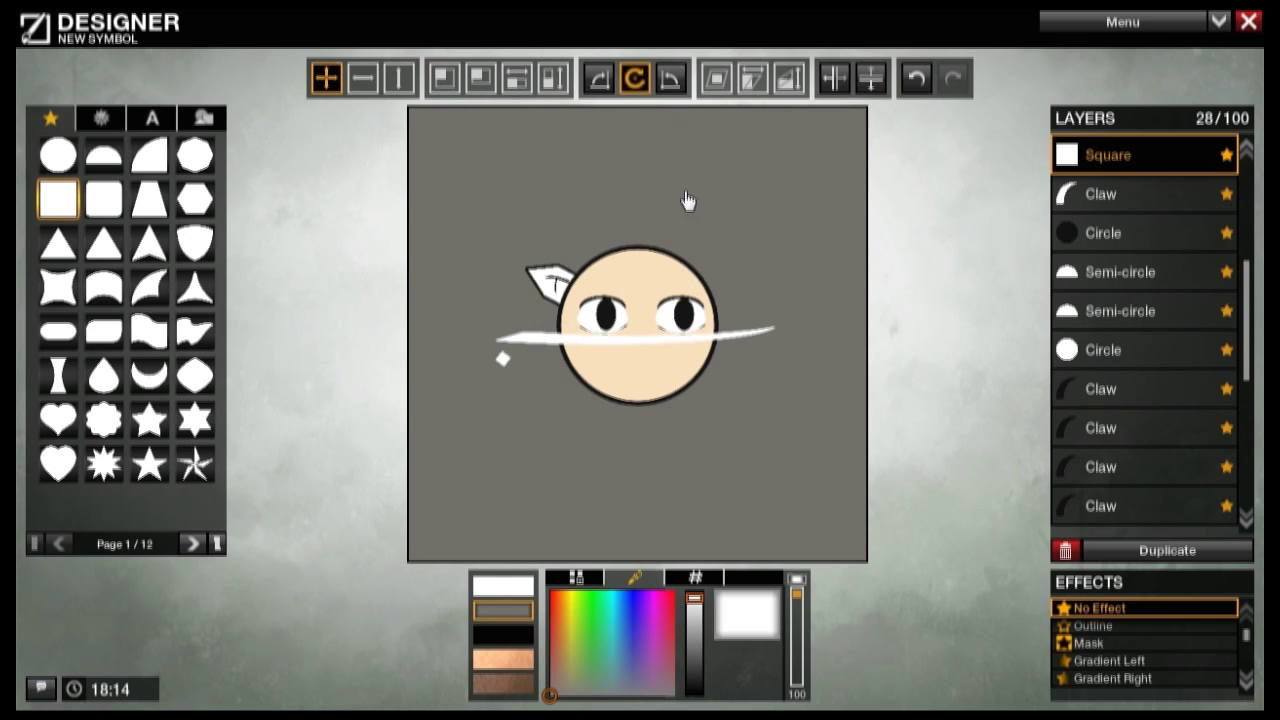
drag(686, 198, 676, 198)
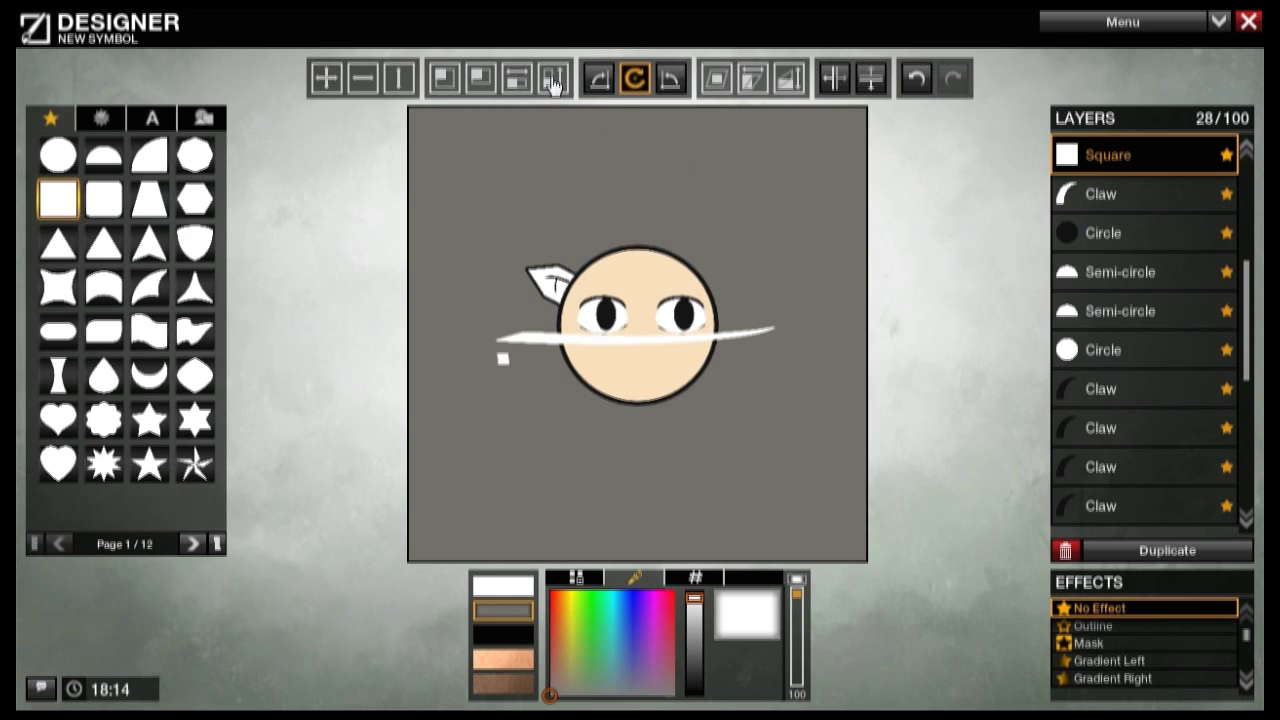
Step: Narrow and lengthen the tiny square into a short bar and tilt it diagonally
click(517, 80)
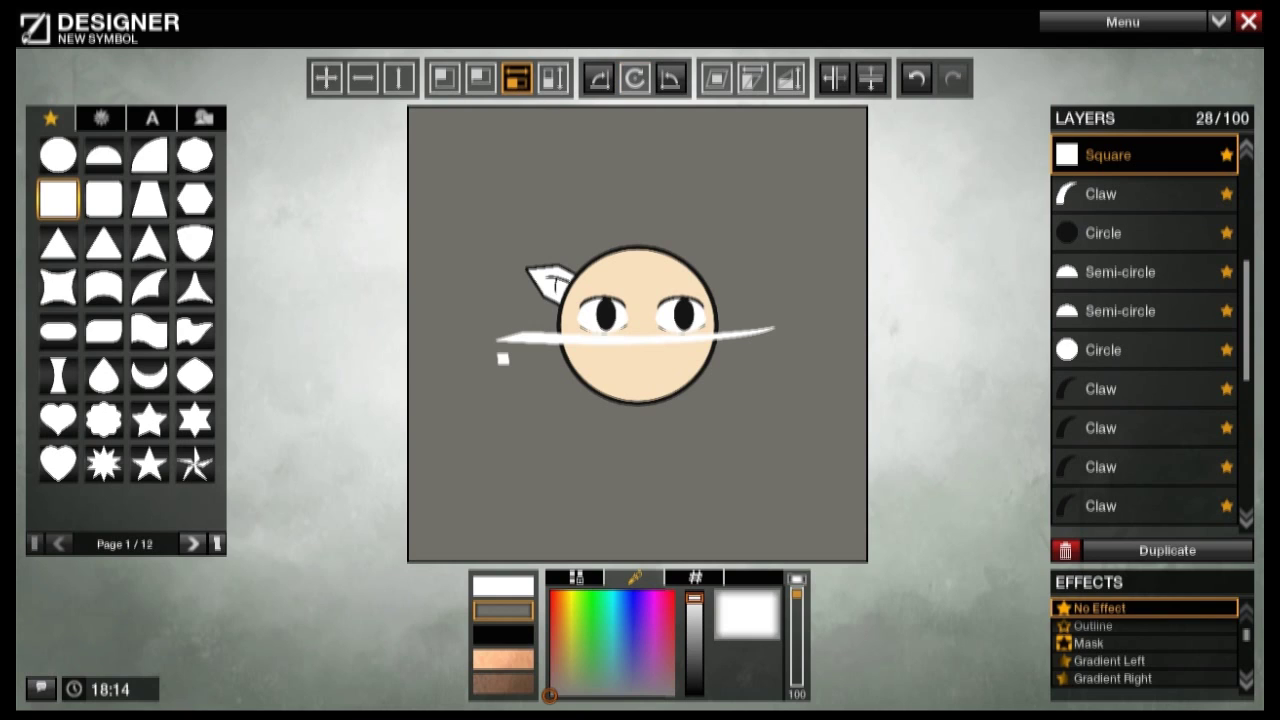
click(634, 78)
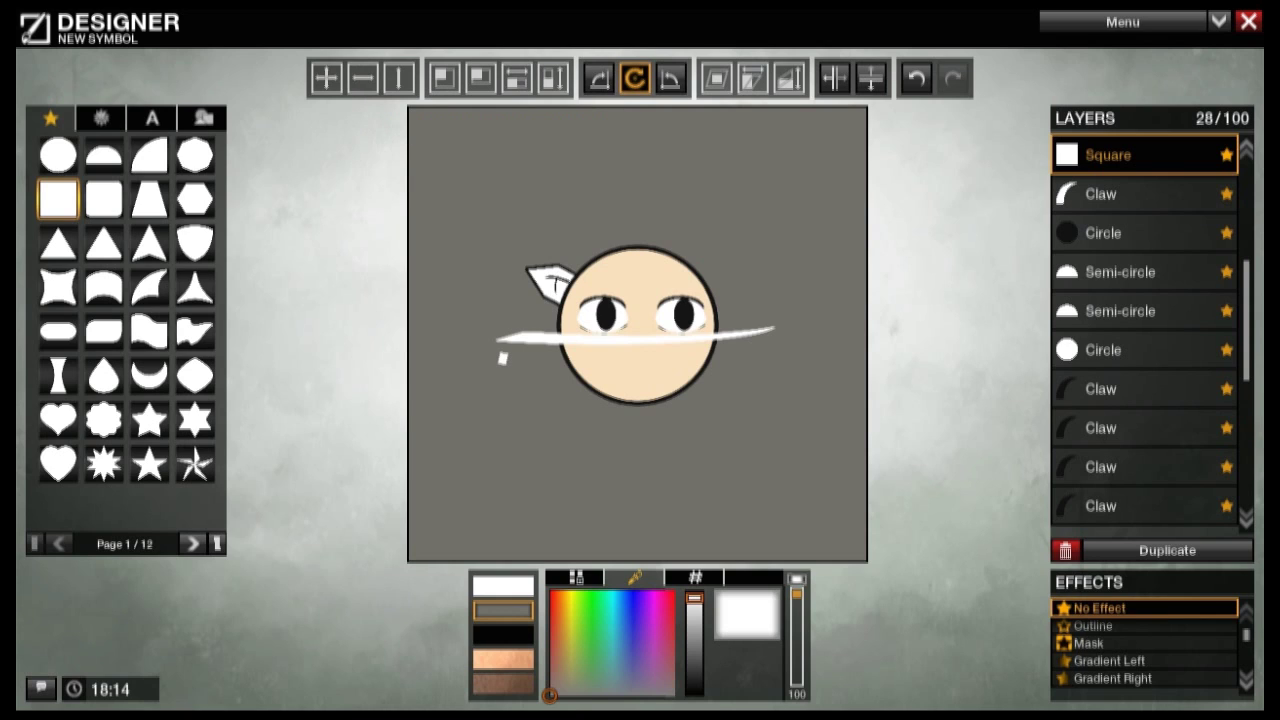
click(551, 86)
drag(570, 126, 560, 126)
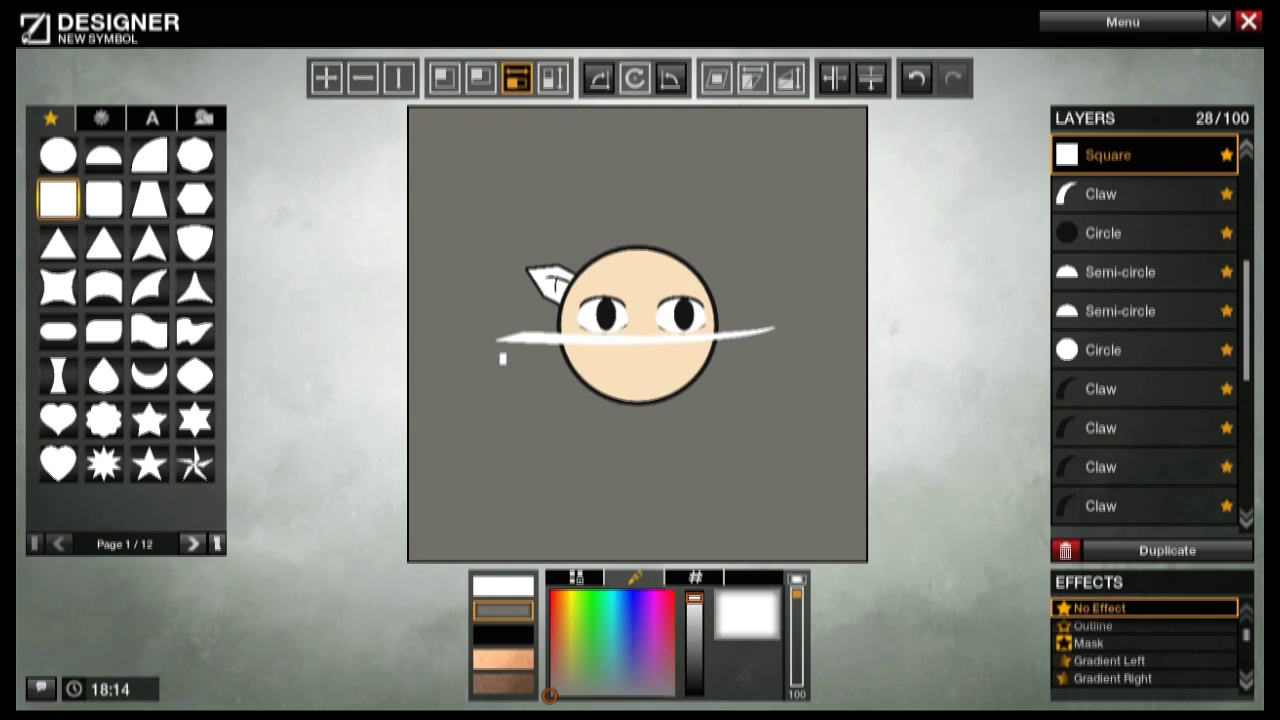
click(553, 78)
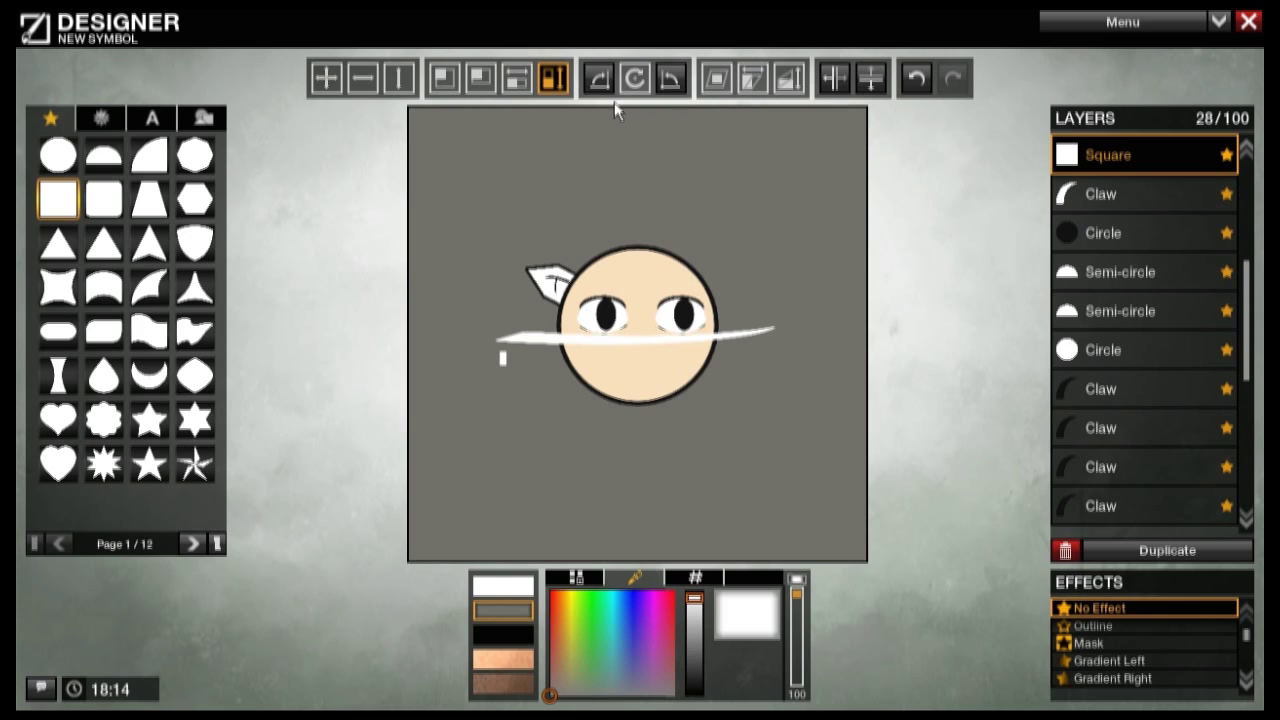
click(634, 78)
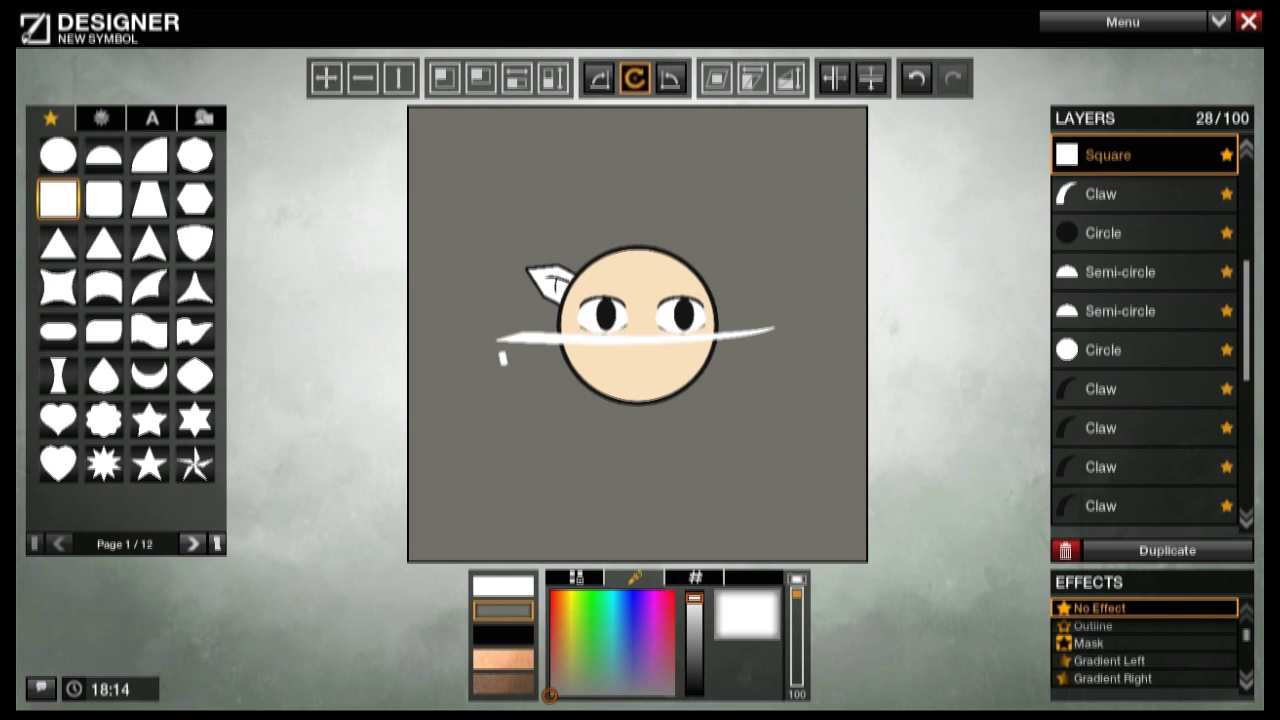
click(553, 78)
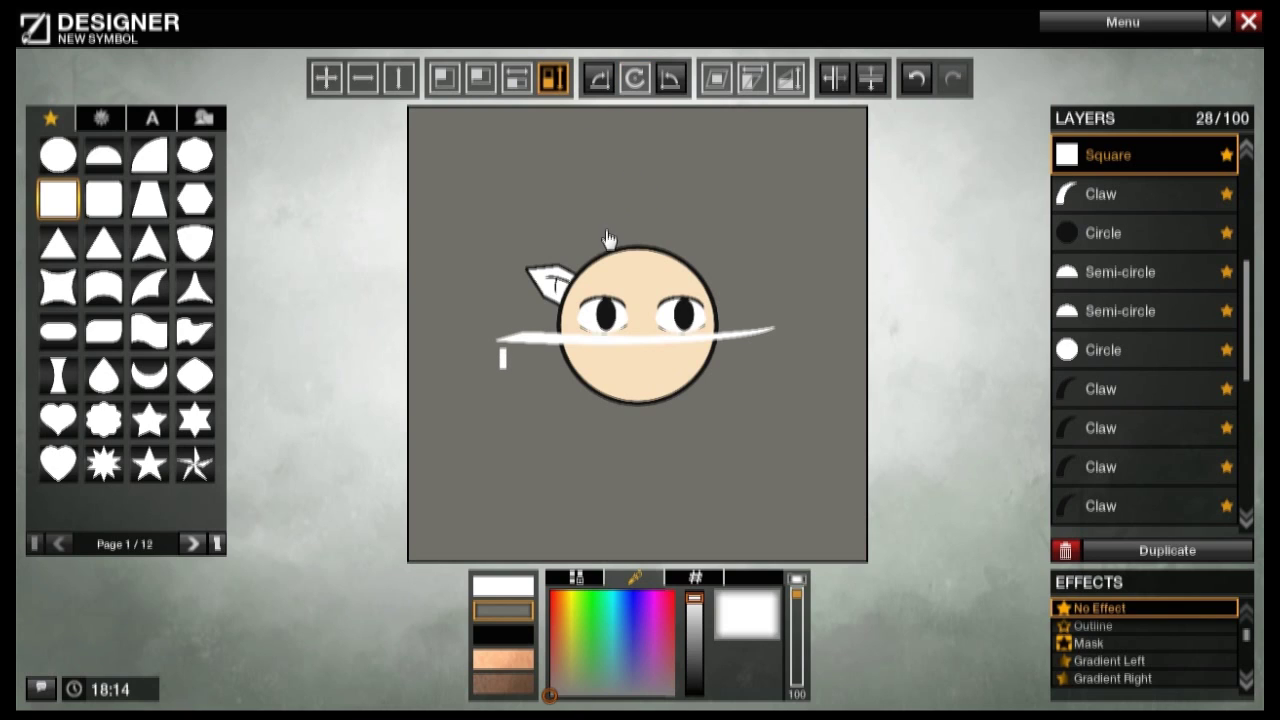
click(642, 78)
drag(659, 143, 455, 72)
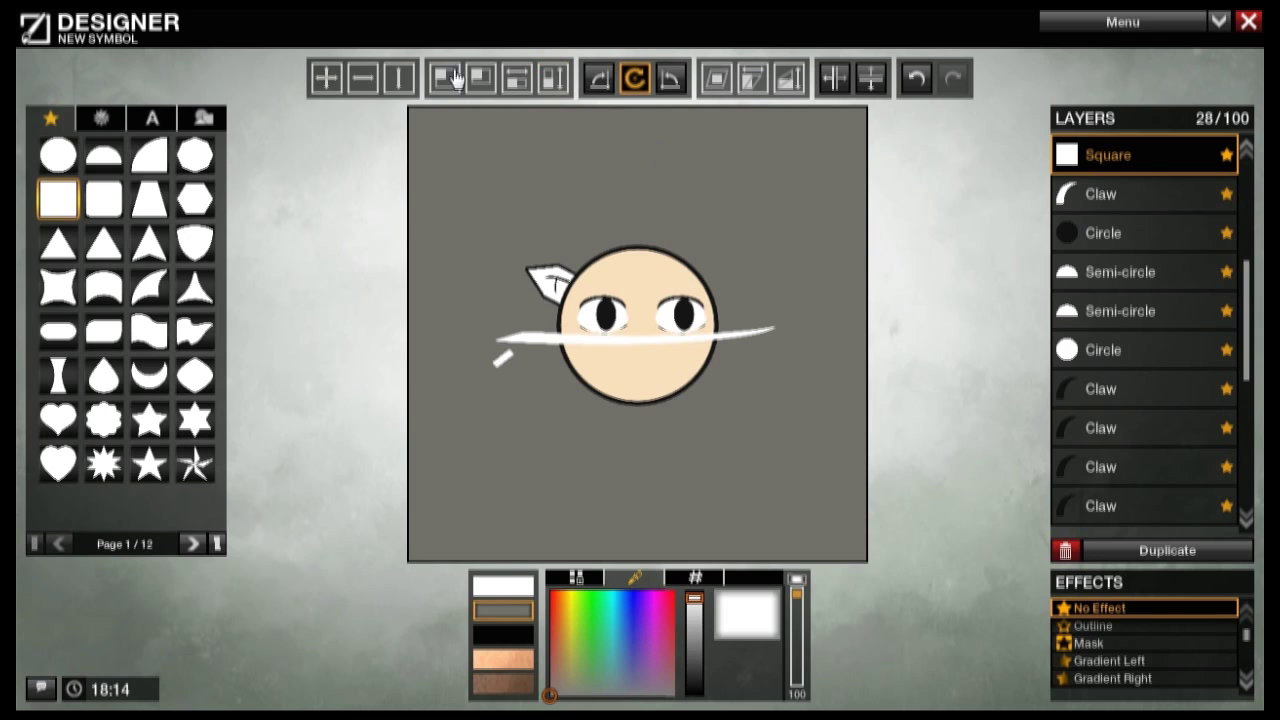
Step: Move the tilted bar onto the thick left end of the claw and fine-tune its angle and position
click(326, 78)
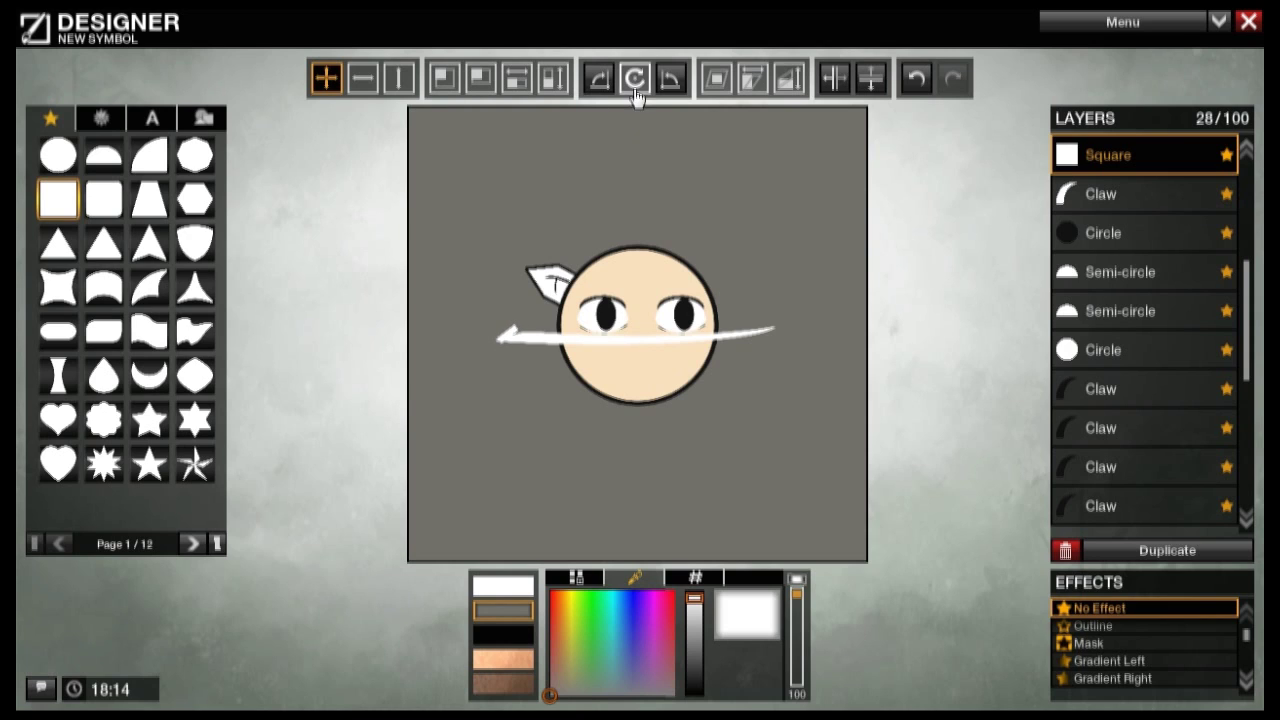
click(634, 78)
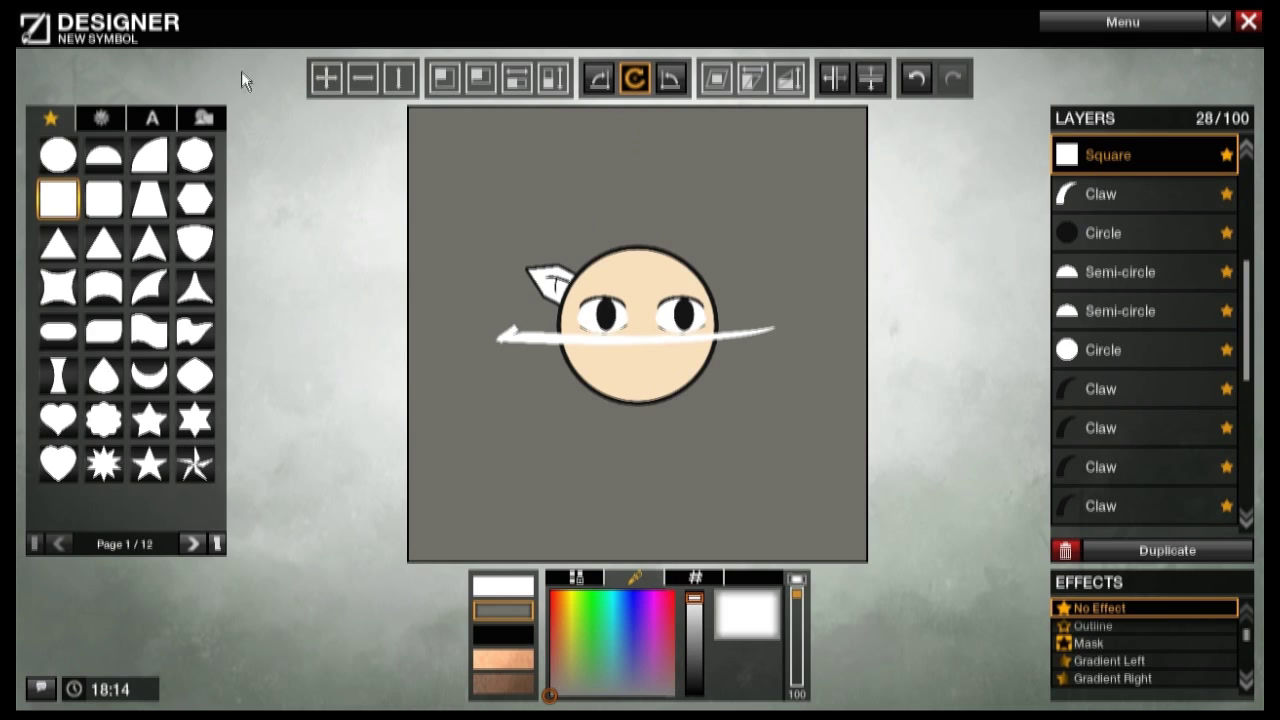
click(324, 80)
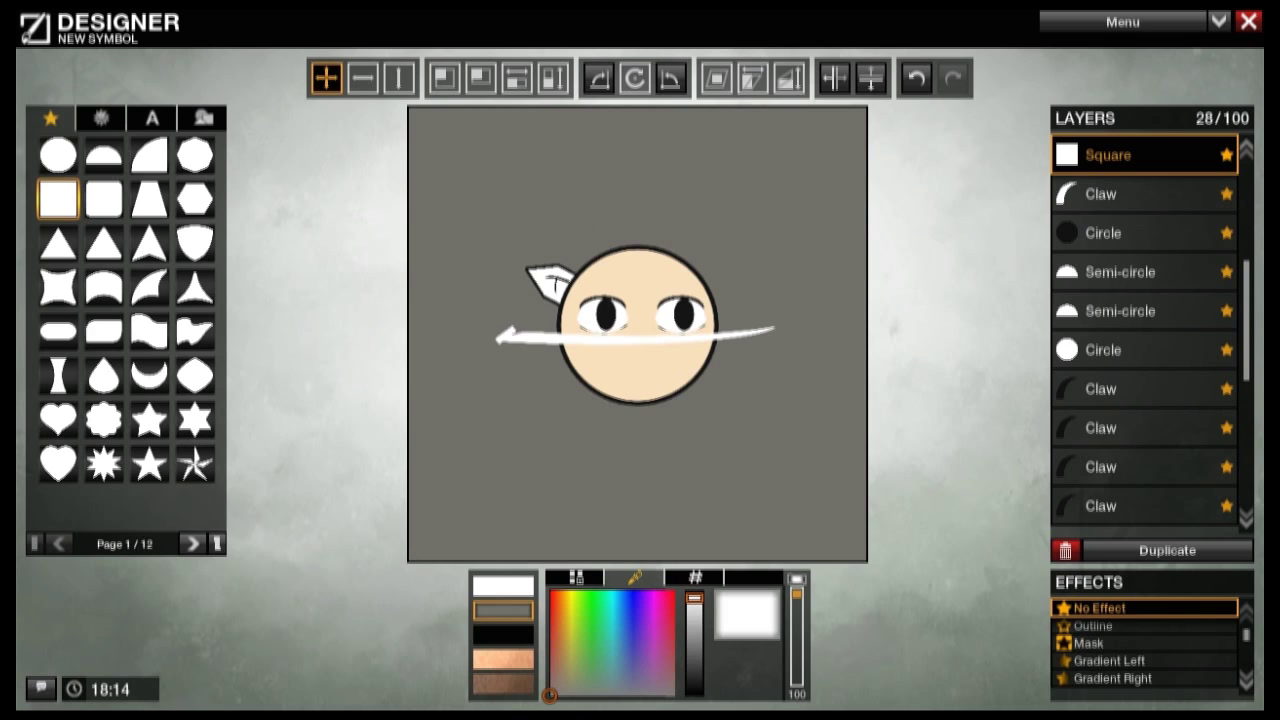
drag(513, 331, 505, 329)
Step: Select the bar and the flattened claw together, scale them down to mouth width and recolour them black
ctrl+click(1153, 196)
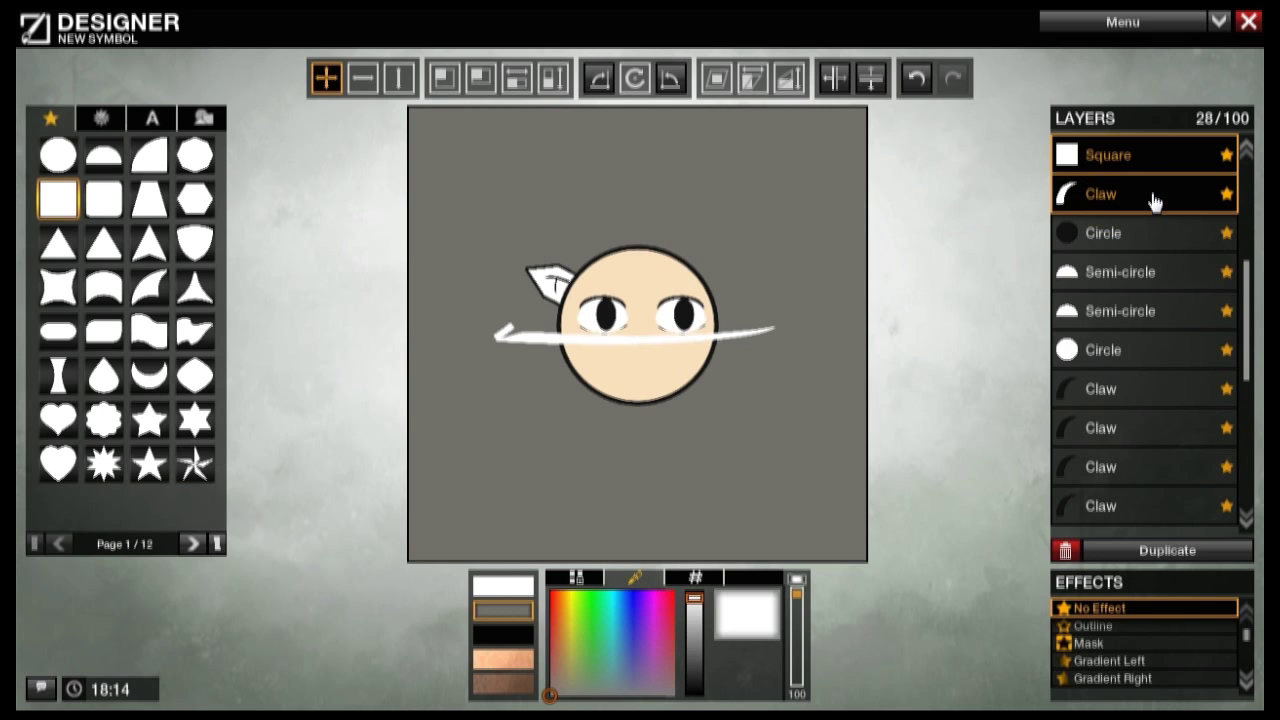
click(444, 78)
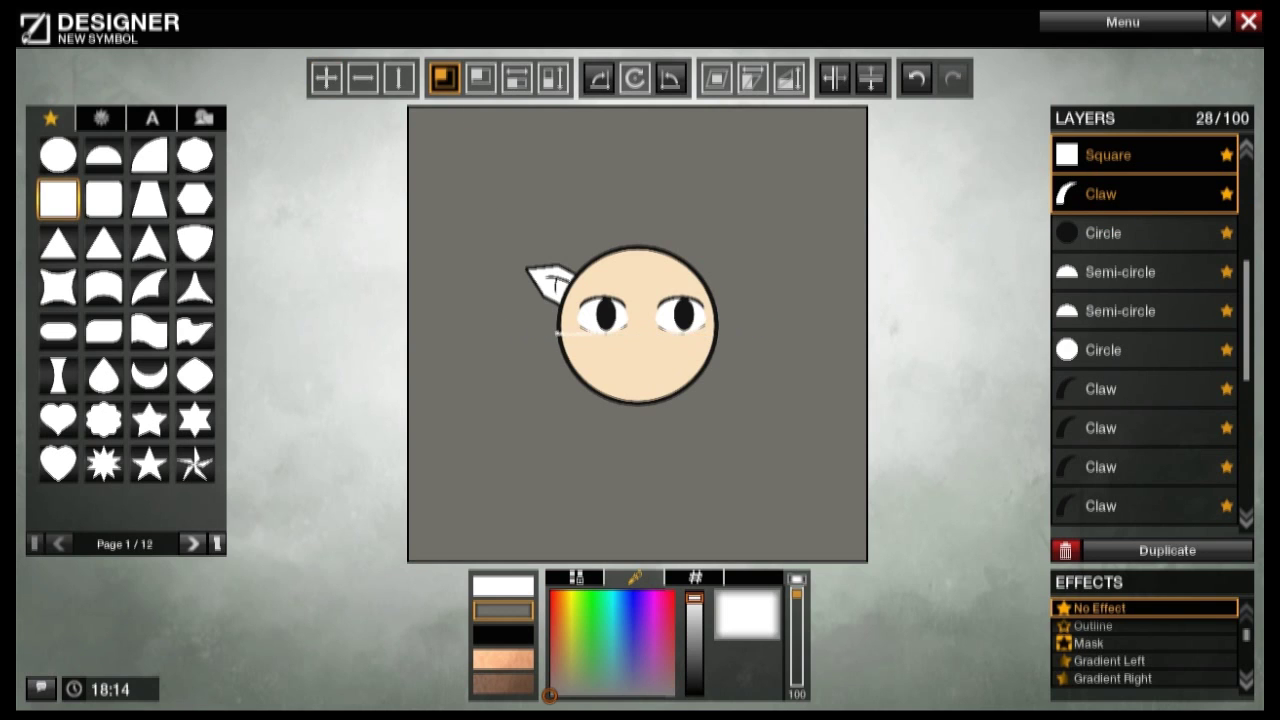
click(322, 78)
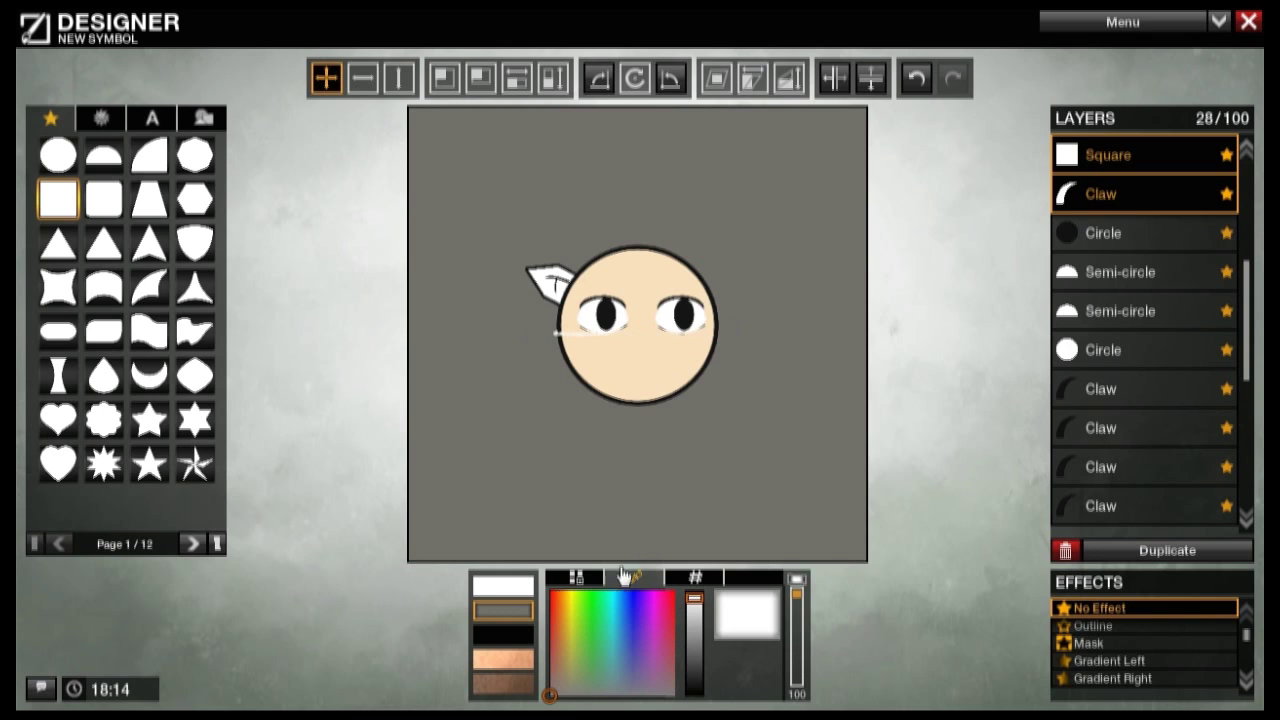
click(576, 577)
click(697, 597)
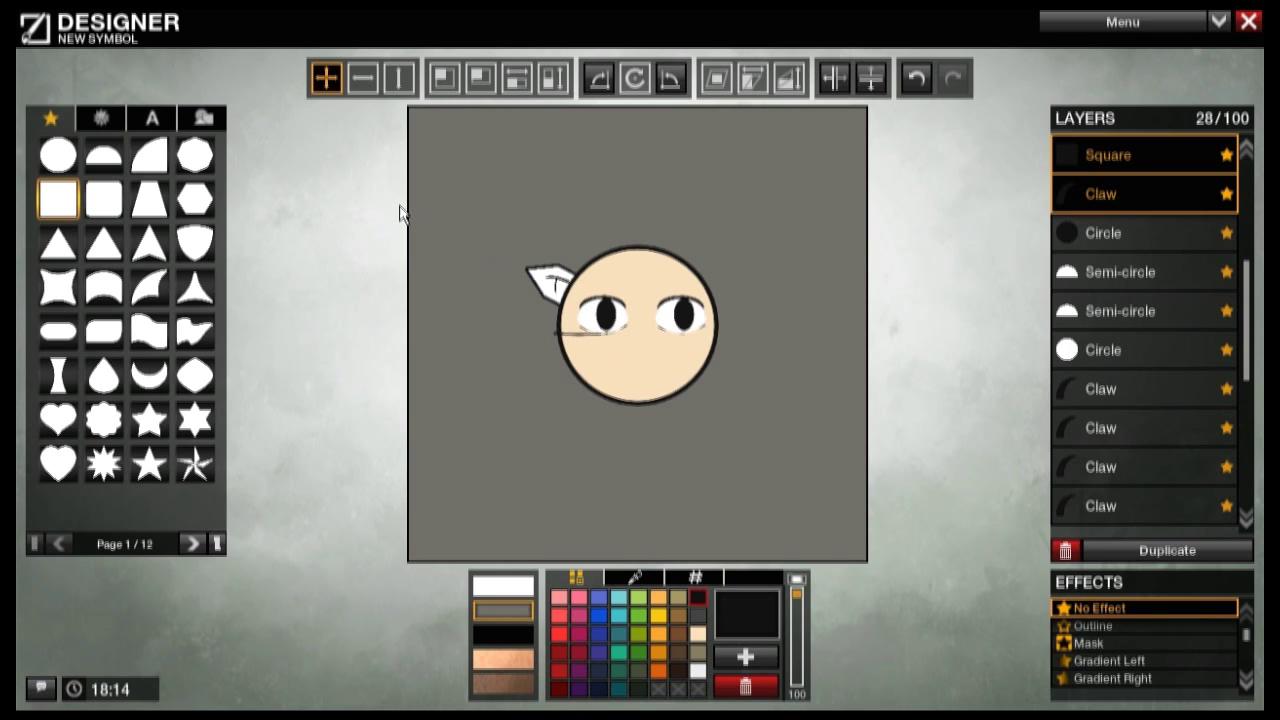
Step: Centre the black mouth line below the eyes, tilt its right end upward and nudge it slightly to the right
drag(535, 258, 588, 293)
click(446, 80)
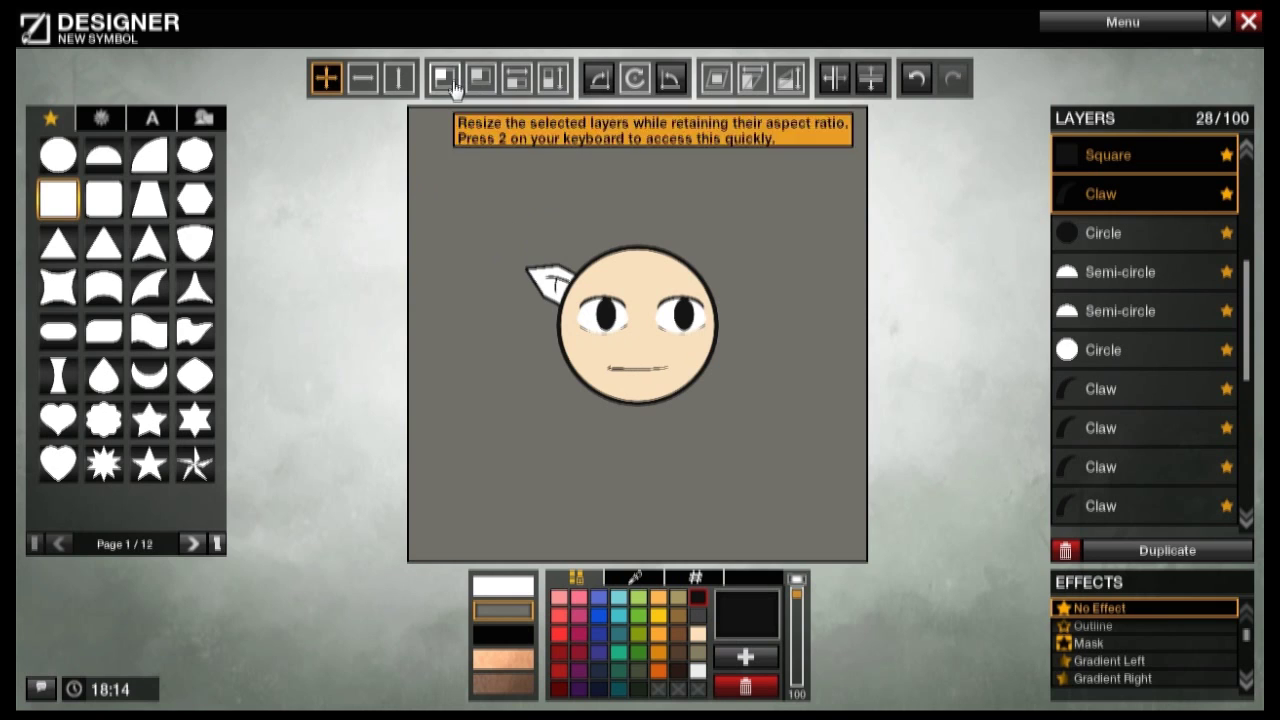
click(636, 80)
drag(728, 198, 699, 177)
click(327, 78)
drag(666, 300, 676, 300)
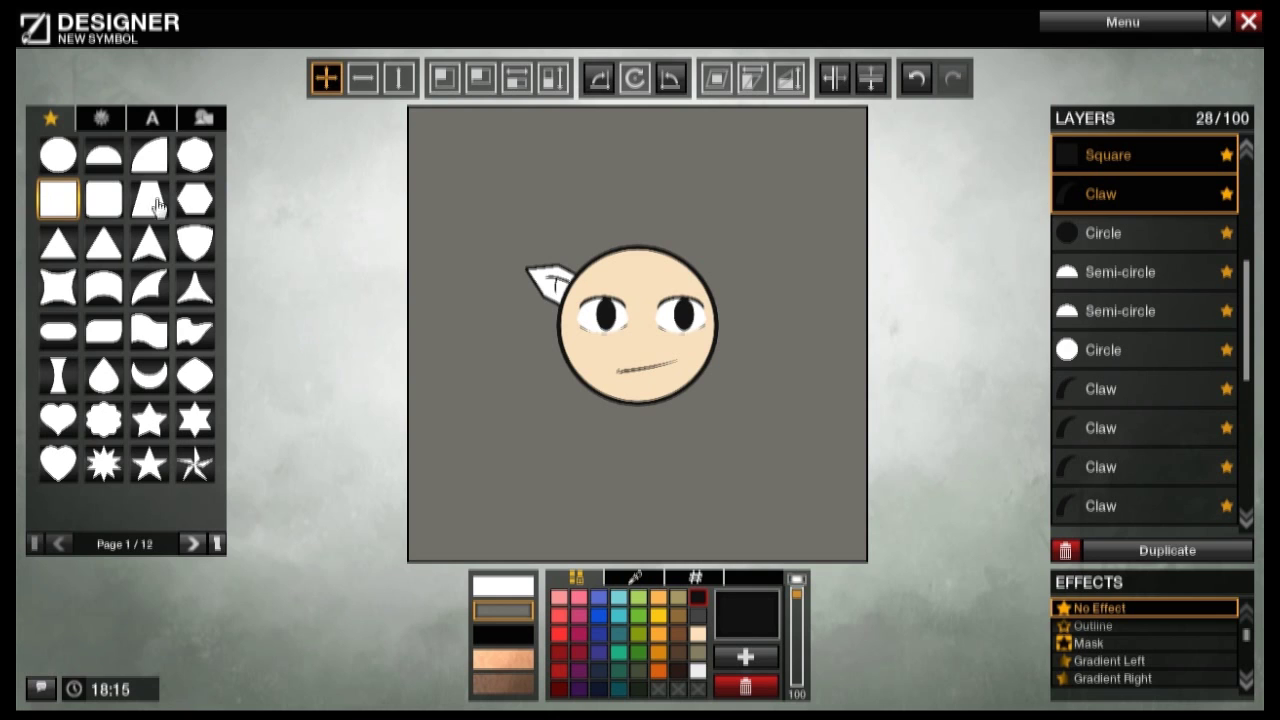
Step: Add a triangle for the nose and scale it down to a tiny size, adjusting its width and rotation
click(66, 256)
drag(66, 256, 535, 320)
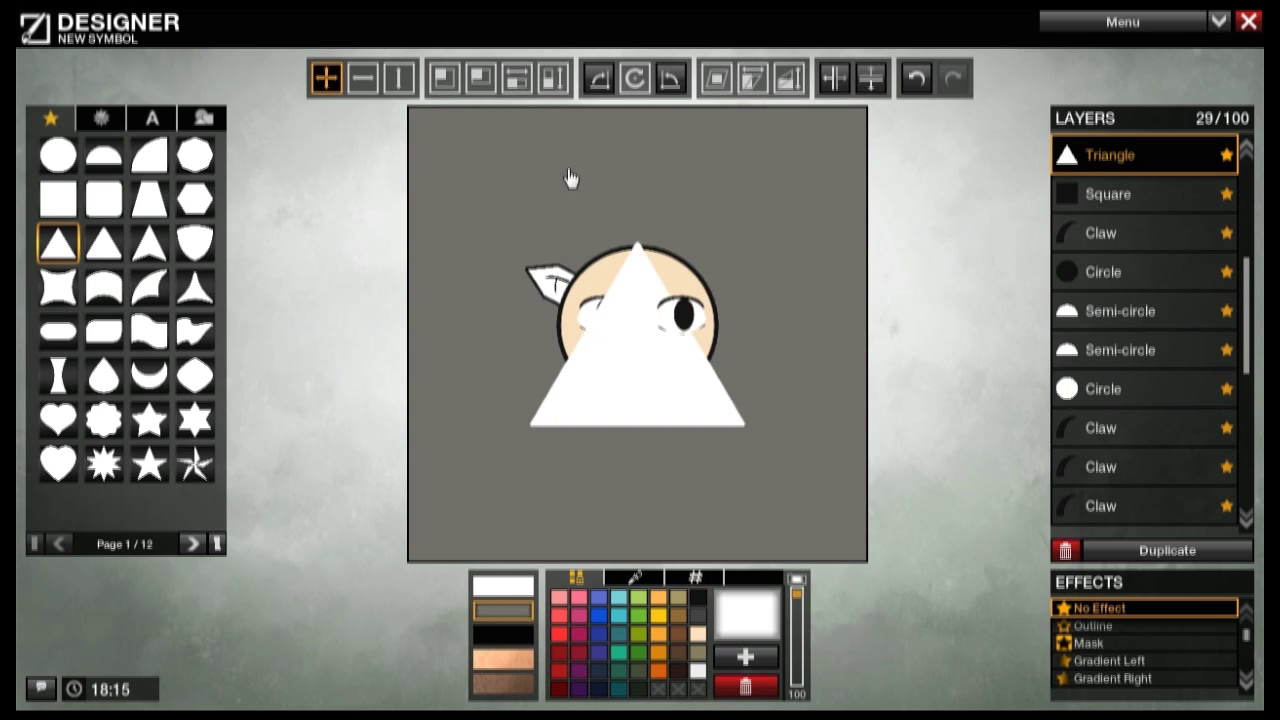
click(445, 80)
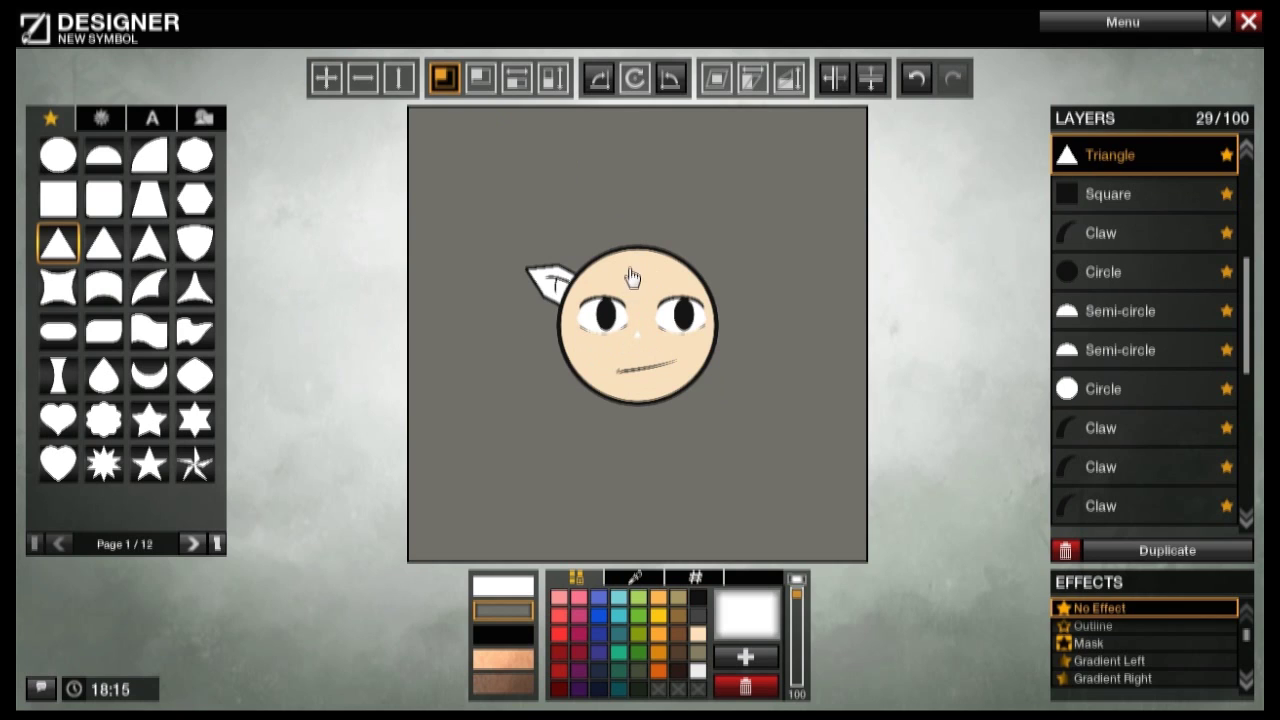
click(634, 78)
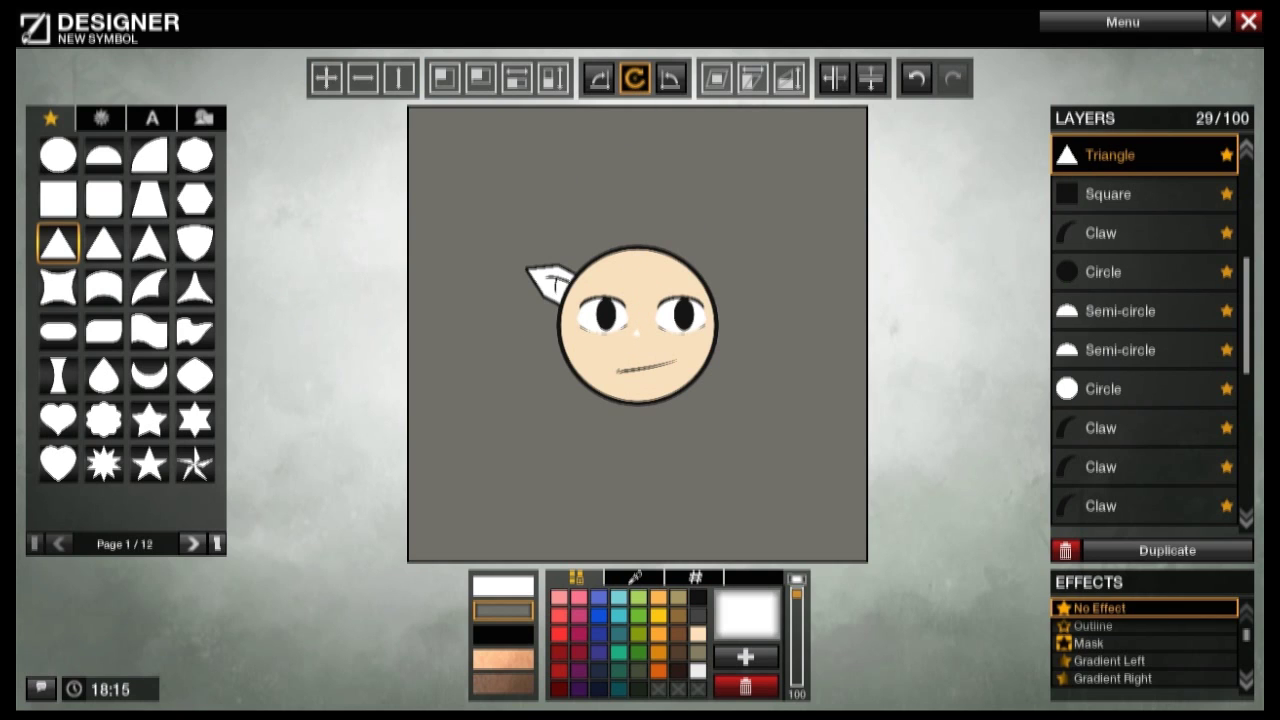
click(445, 79)
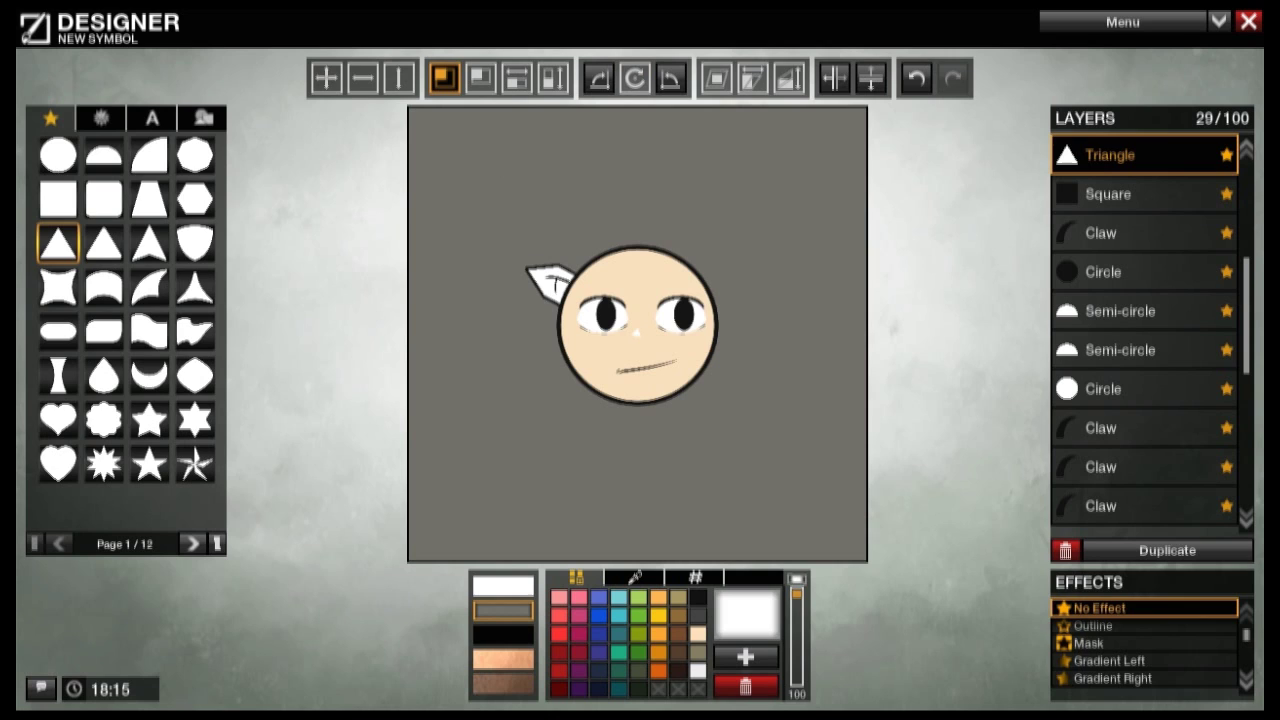
click(634, 80)
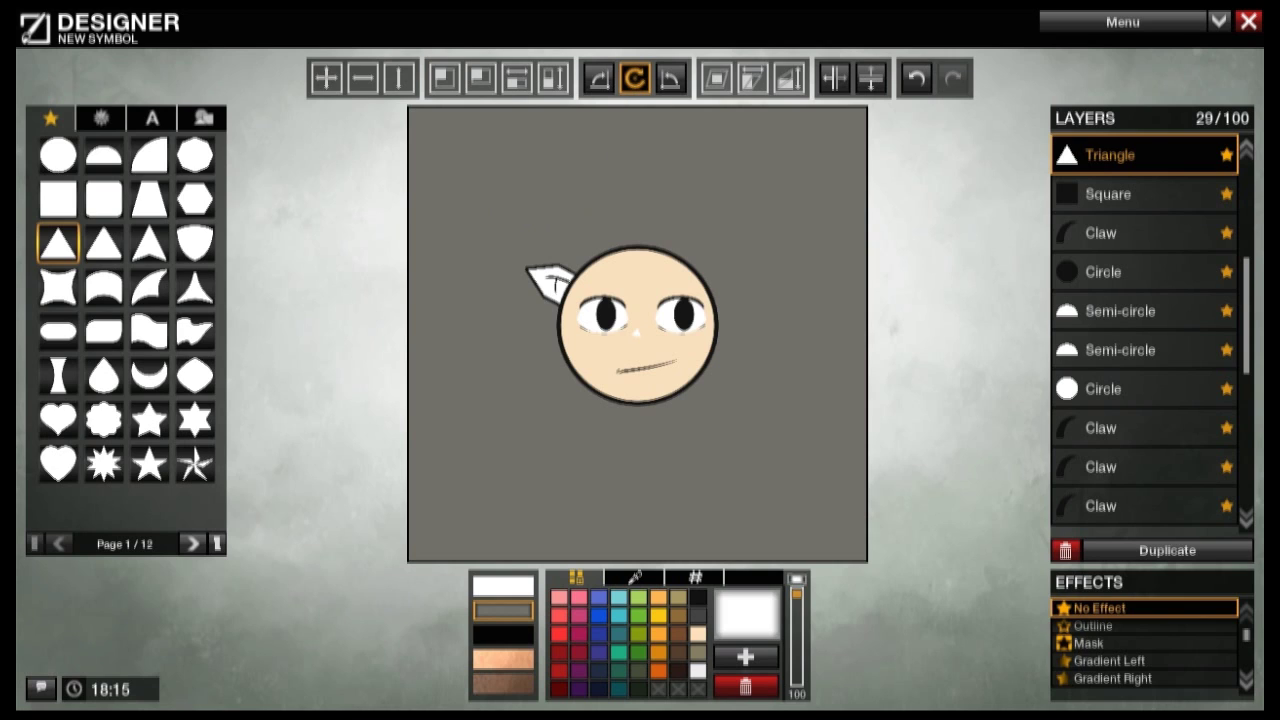
click(517, 80)
click(634, 80)
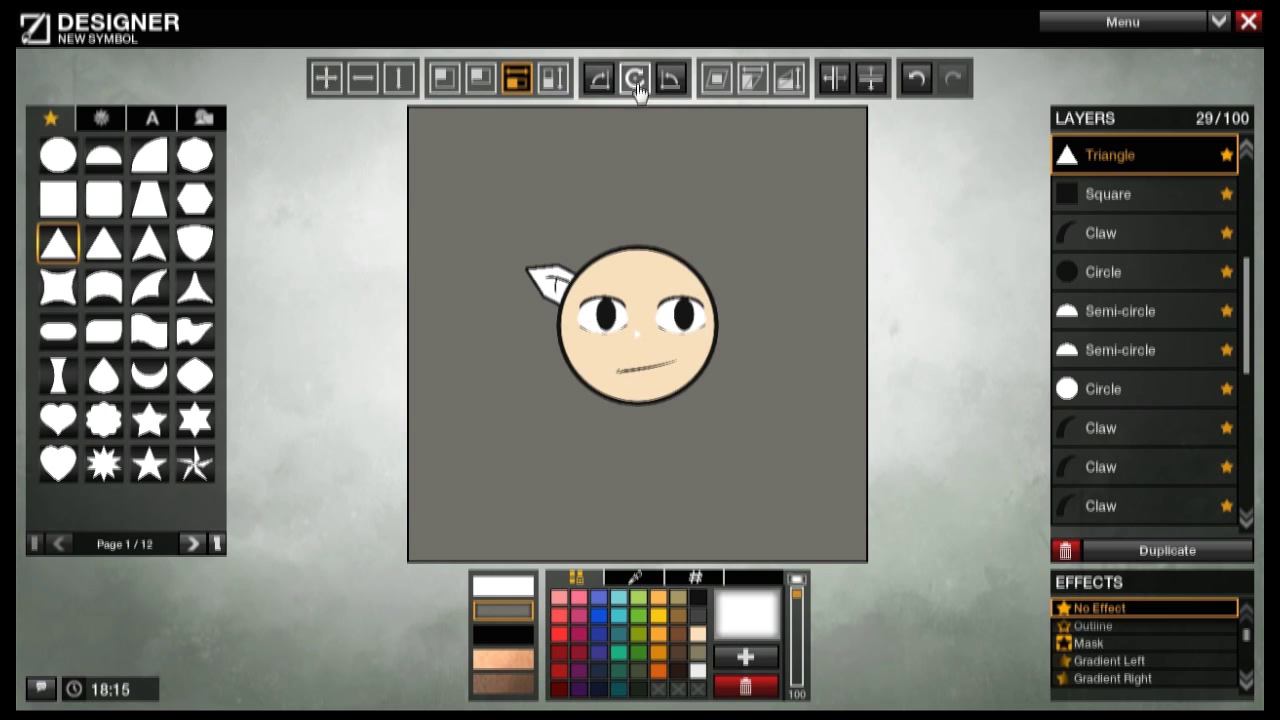
Step: Move the tiny triangle slightly right of centre between the eyes and the mouth, and recolour it black
click(326, 80)
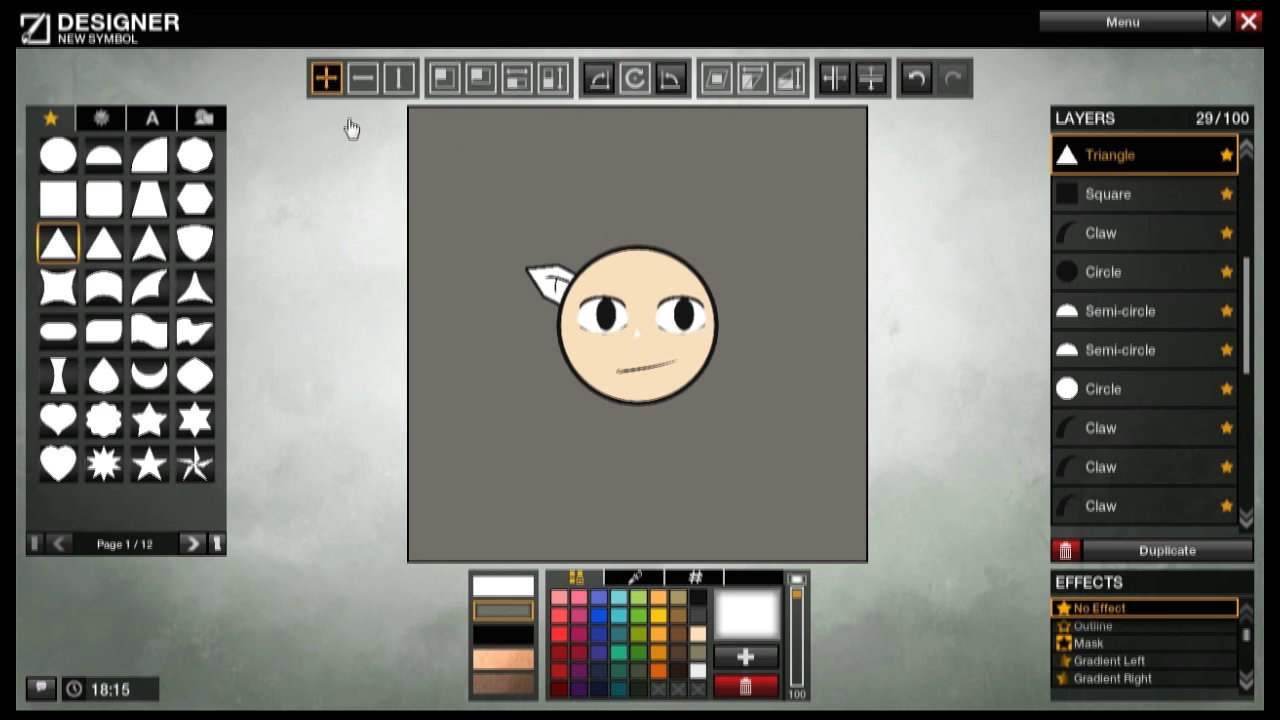
click(697, 598)
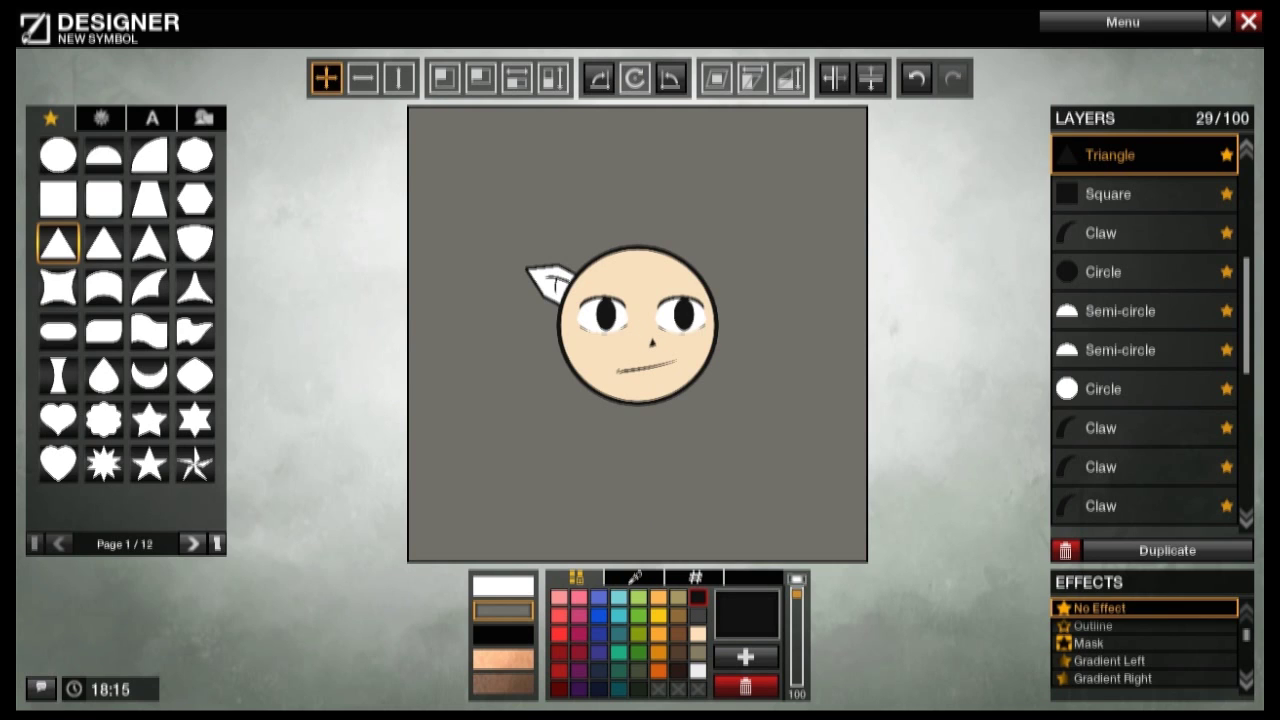
click(445, 80)
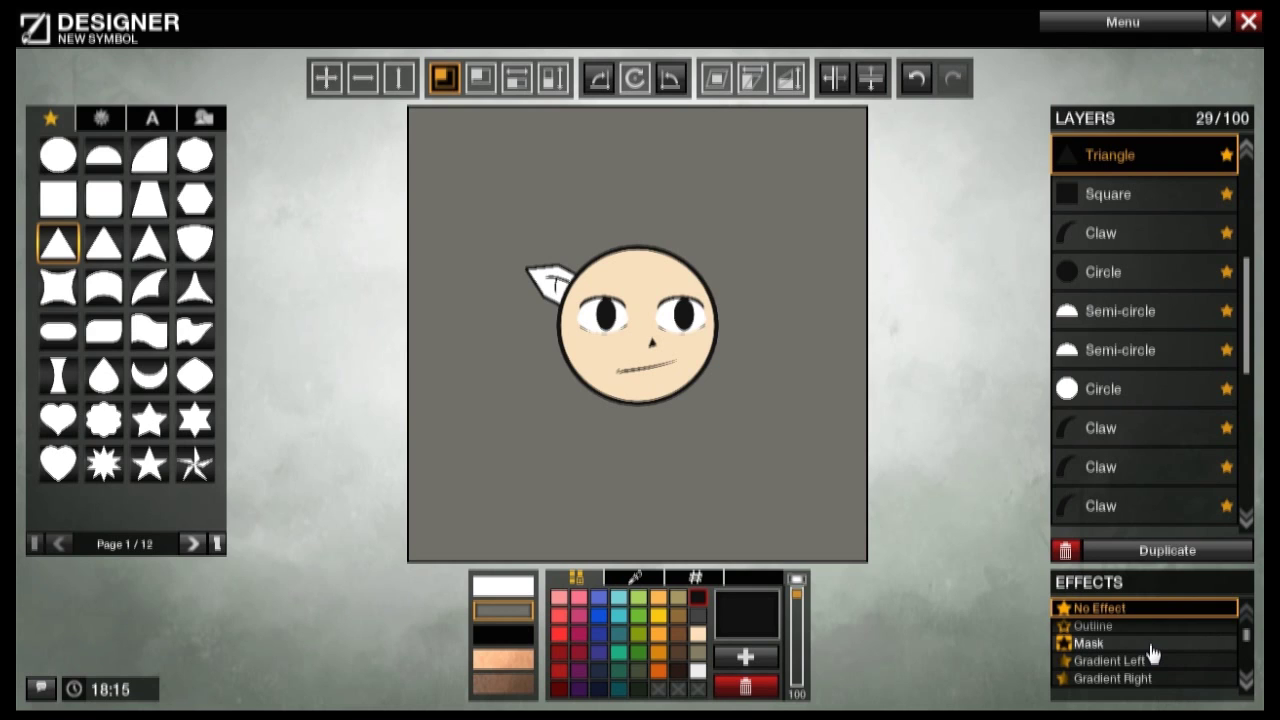
click(640, 82)
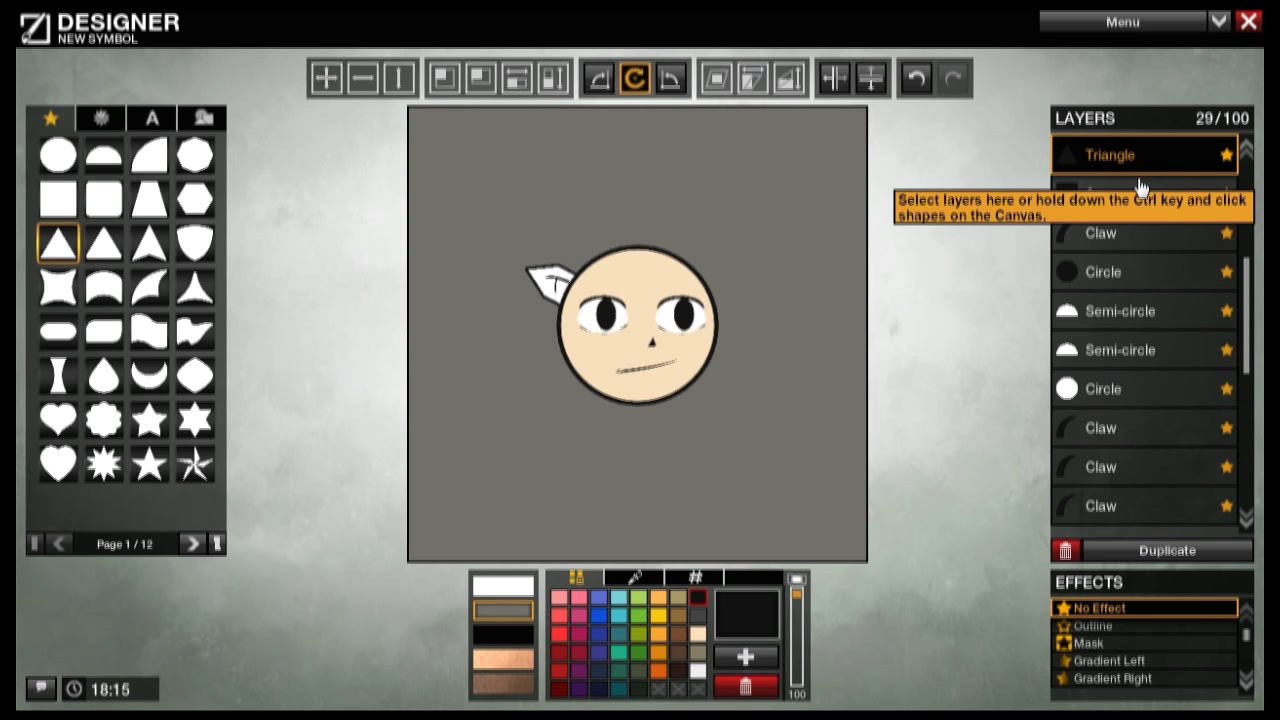
scroll(1140, 300, down, 4)
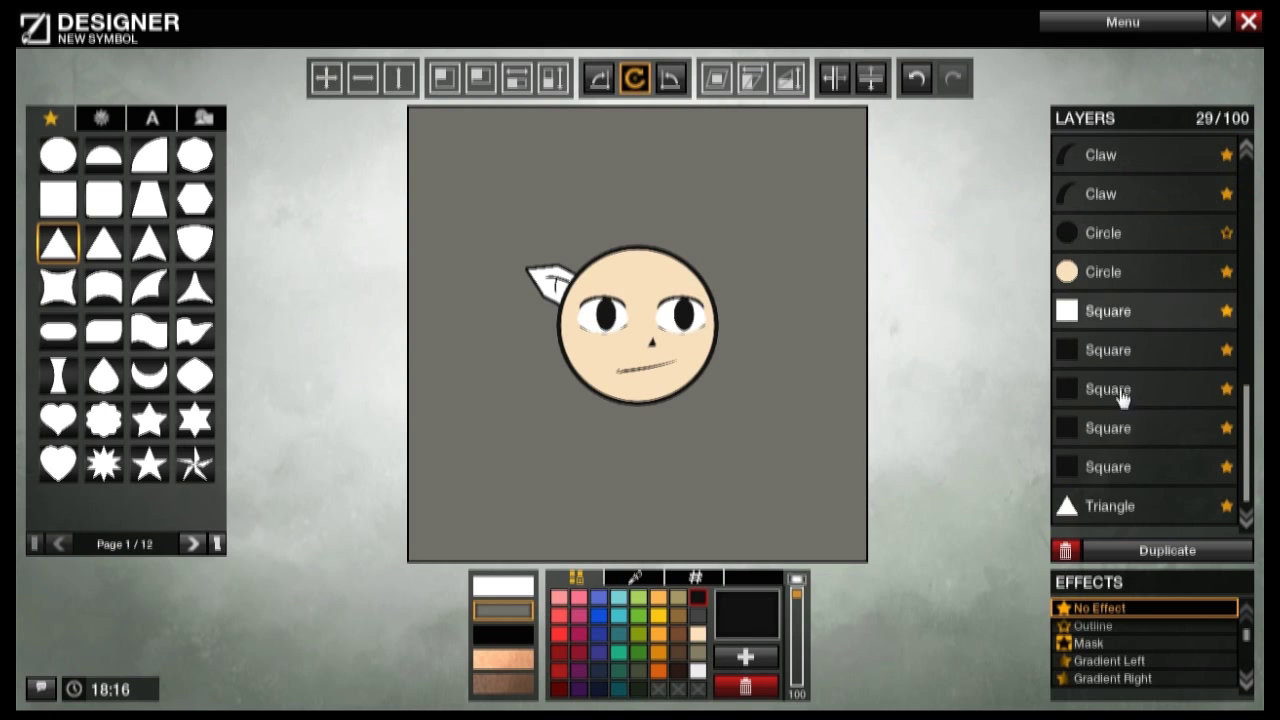
click(1162, 505)
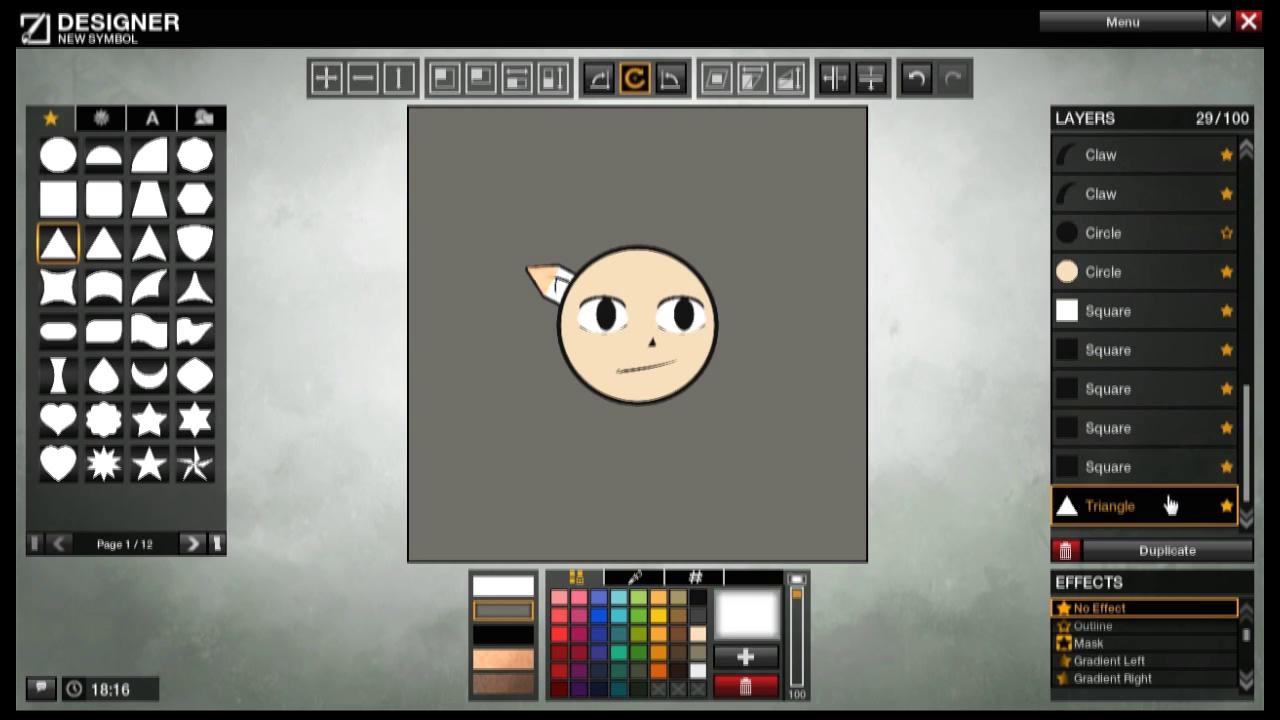
click(1110, 311)
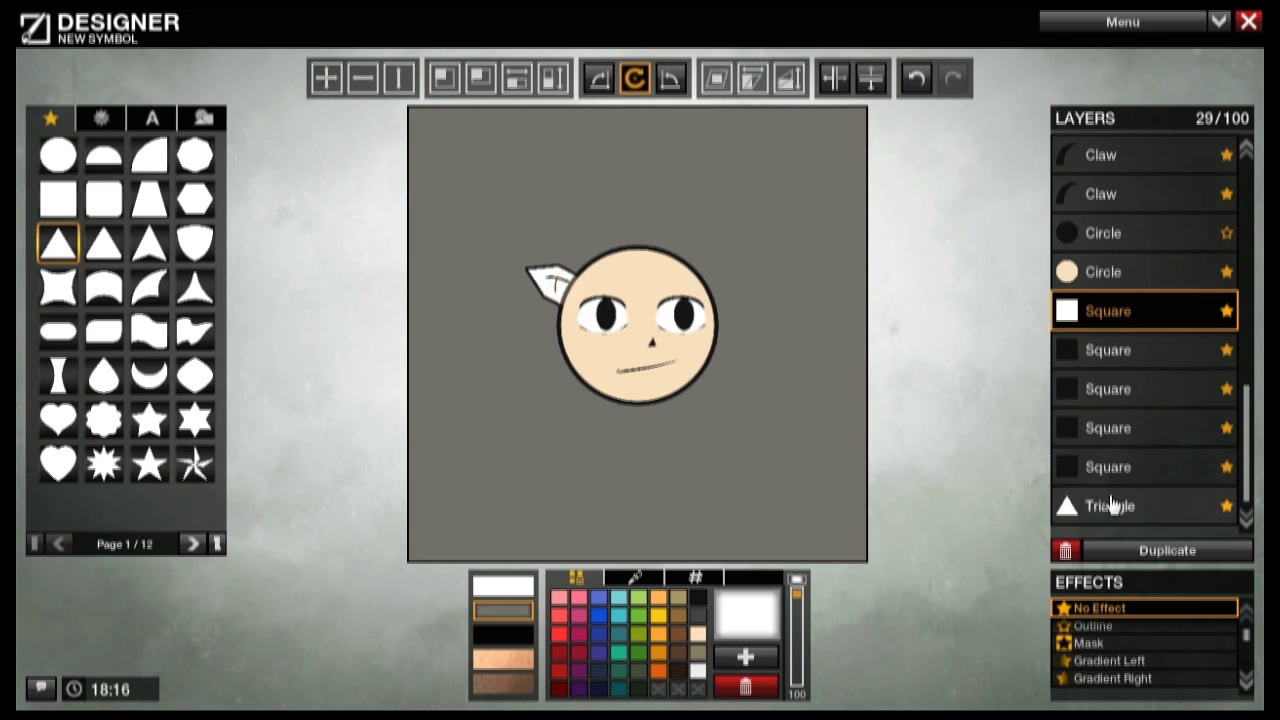
ctrl+click(1100, 505)
ctrl+click(1117, 458)
ctrl+click(1110, 428)
ctrl+click(1105, 389)
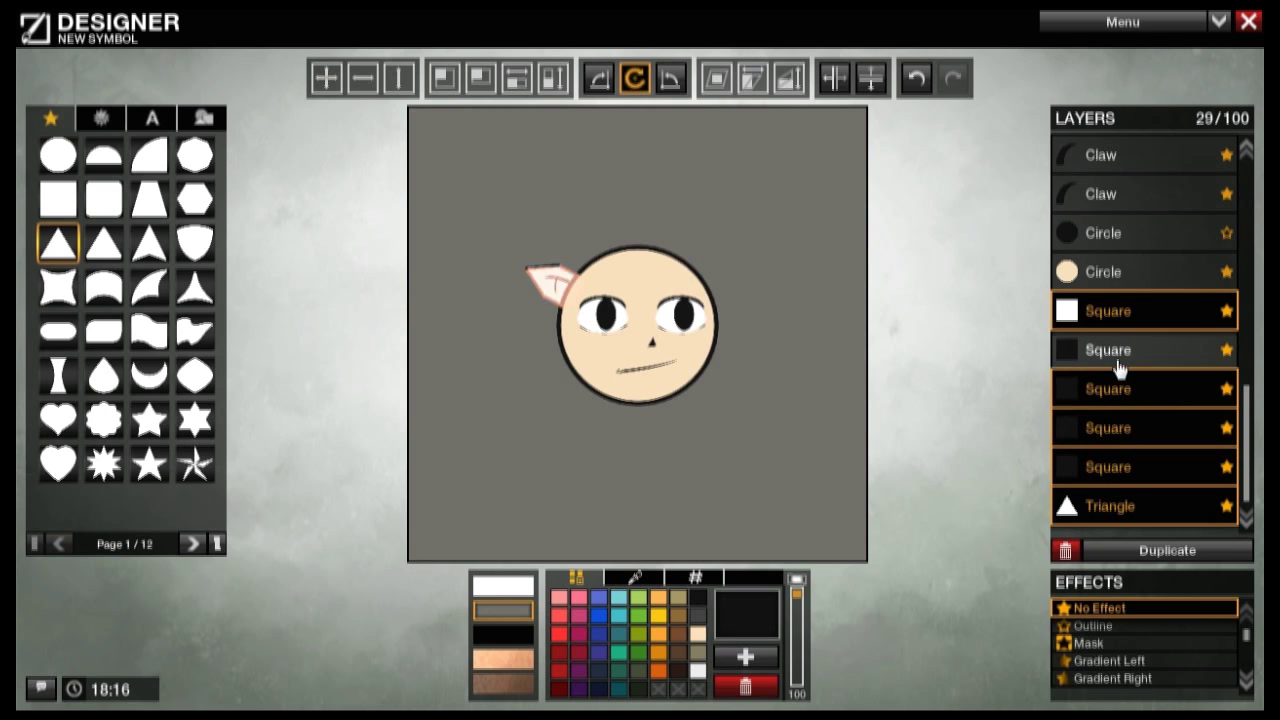
ctrl+click(1115, 352)
ctrl+click(1114, 196)
ctrl+click(1115, 160)
scroll(1113, 300, up, 1)
scroll(1112, 360, up, 3)
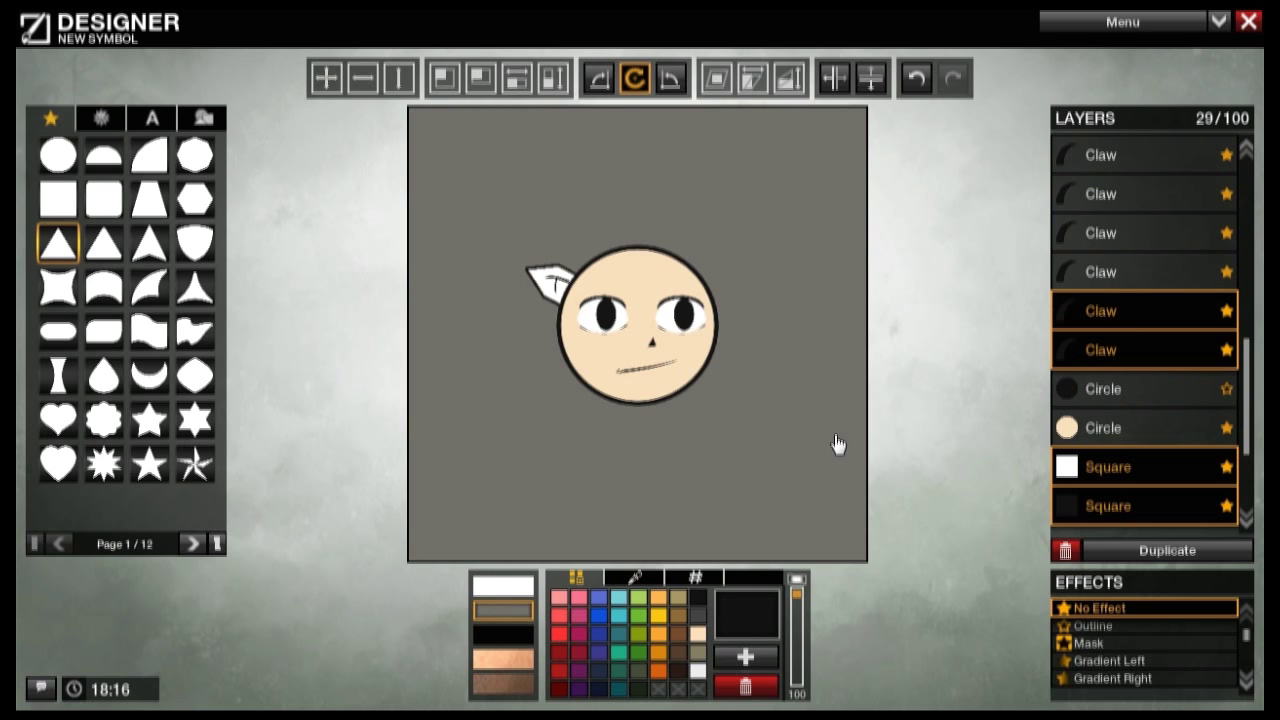
scroll(1150, 430, down, 4)
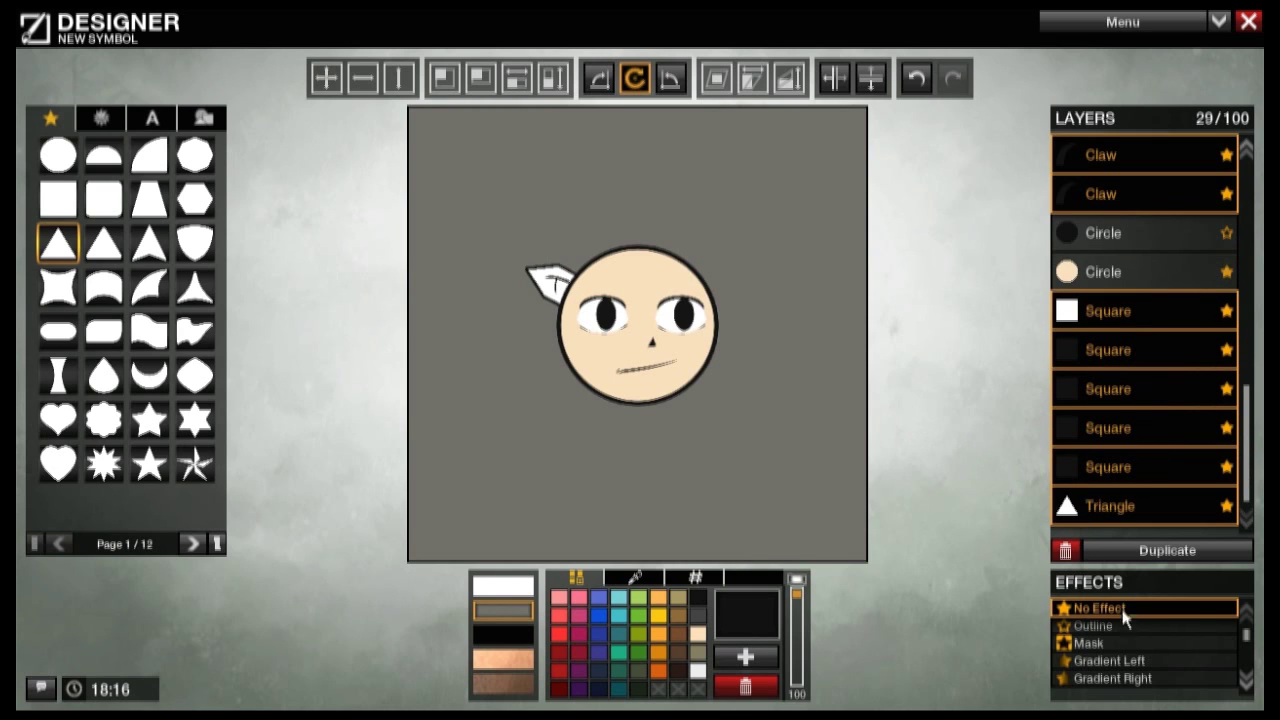
Step: Select the ear's white triangle and square together with the face circle and recolour them all in the beige skin tone
click(1110, 505)
ctrl+click(1100, 312)
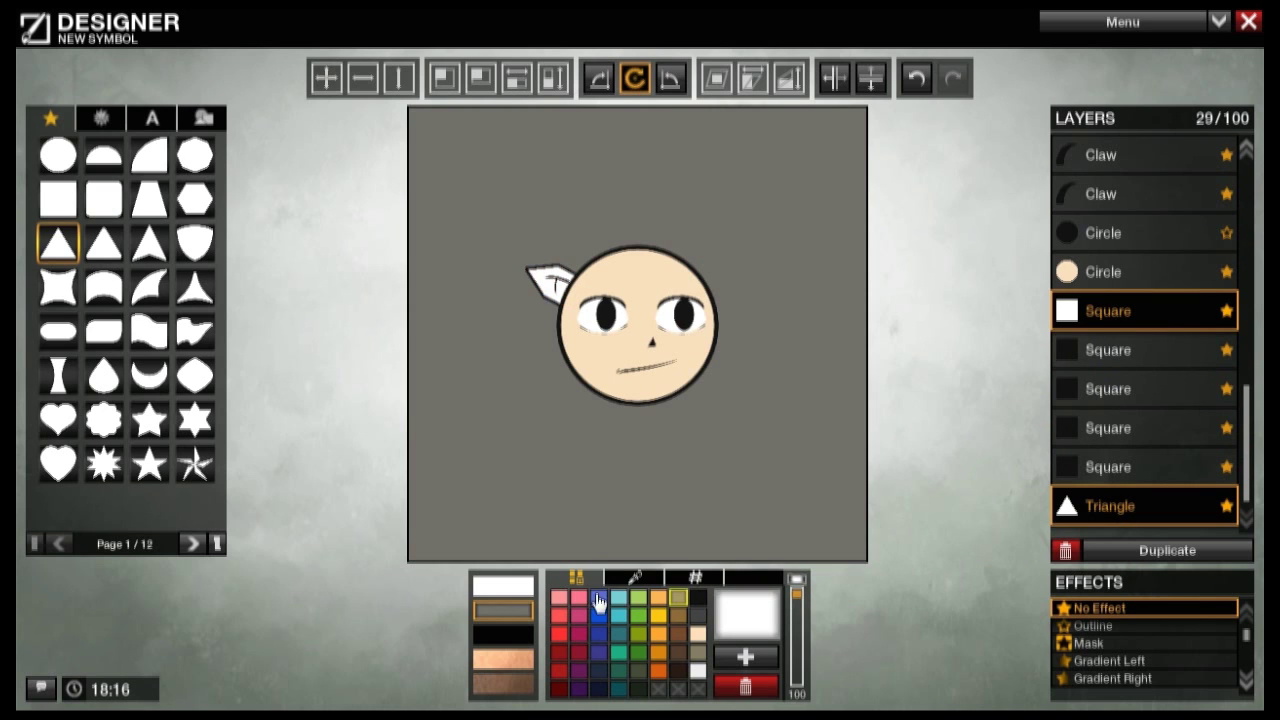
ctrl+click(1134, 283)
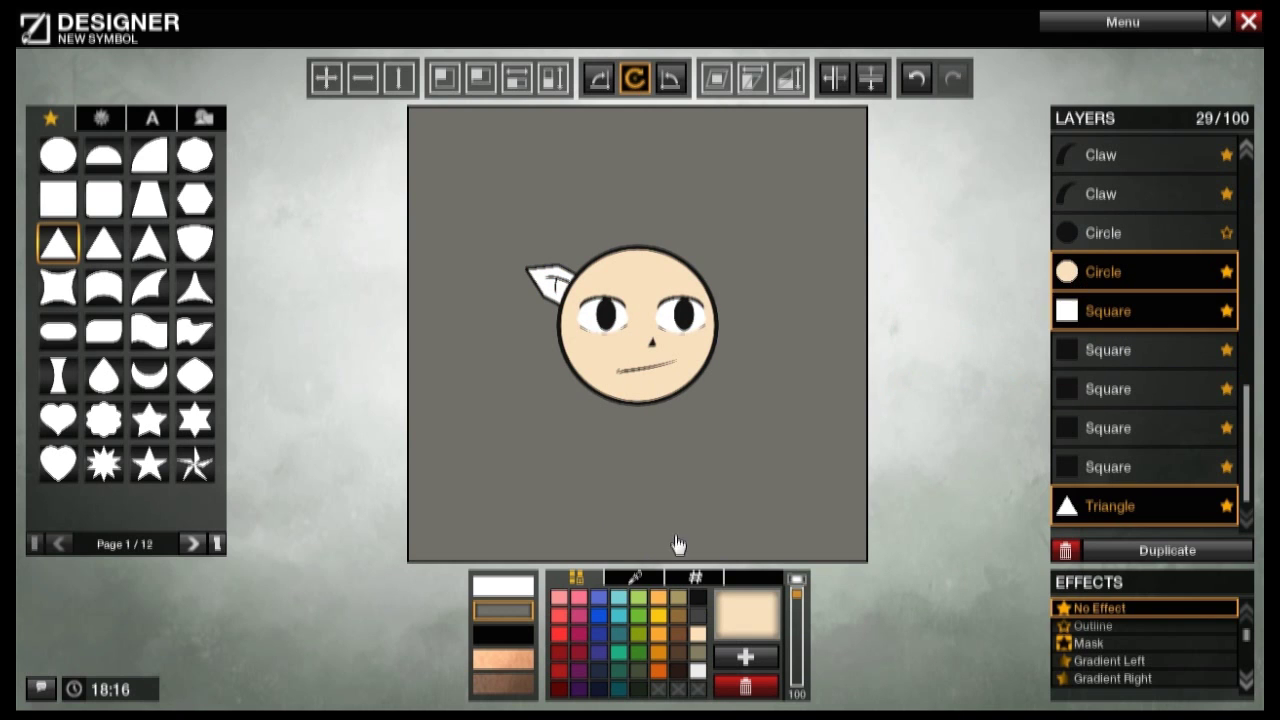
click(634, 582)
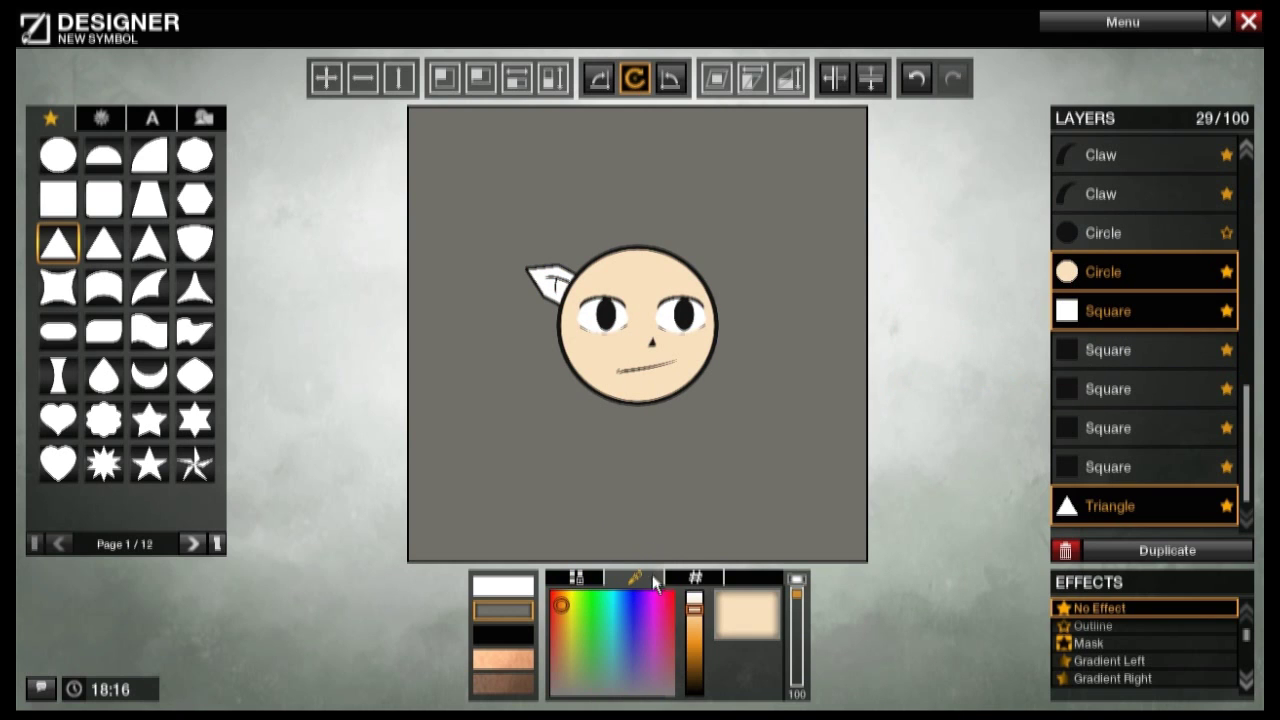
click(694, 606)
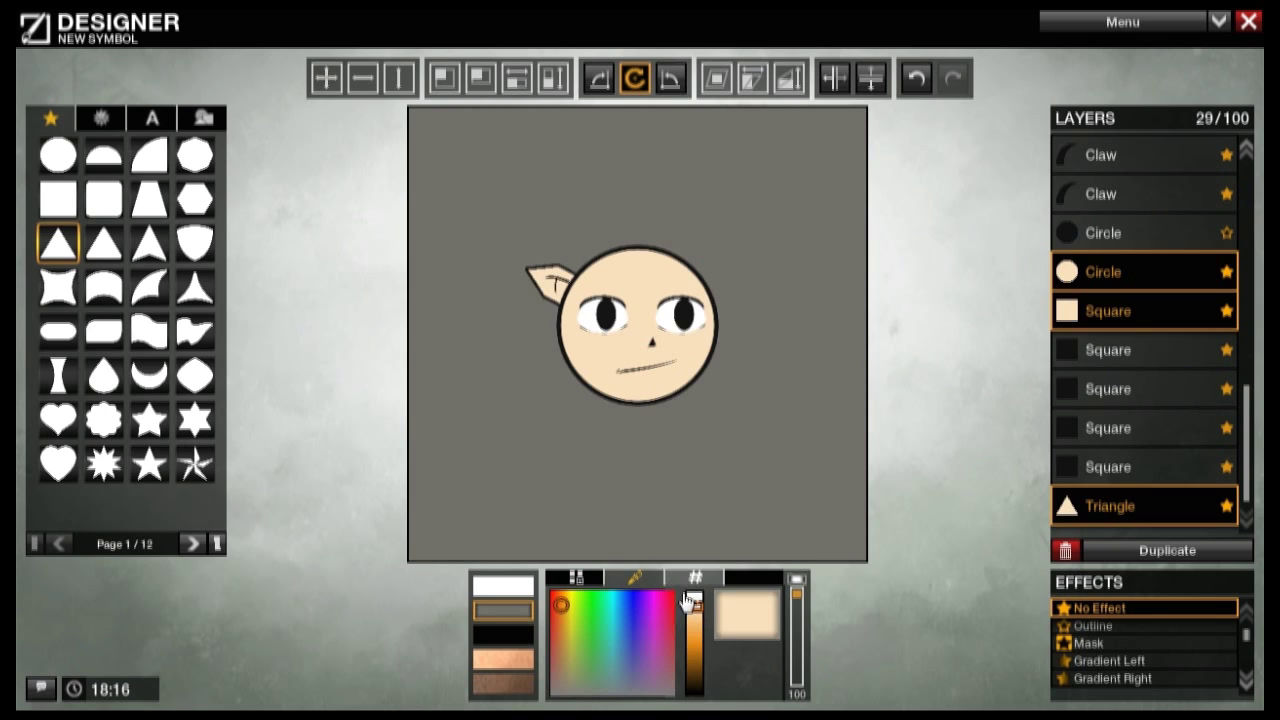
click(559, 610)
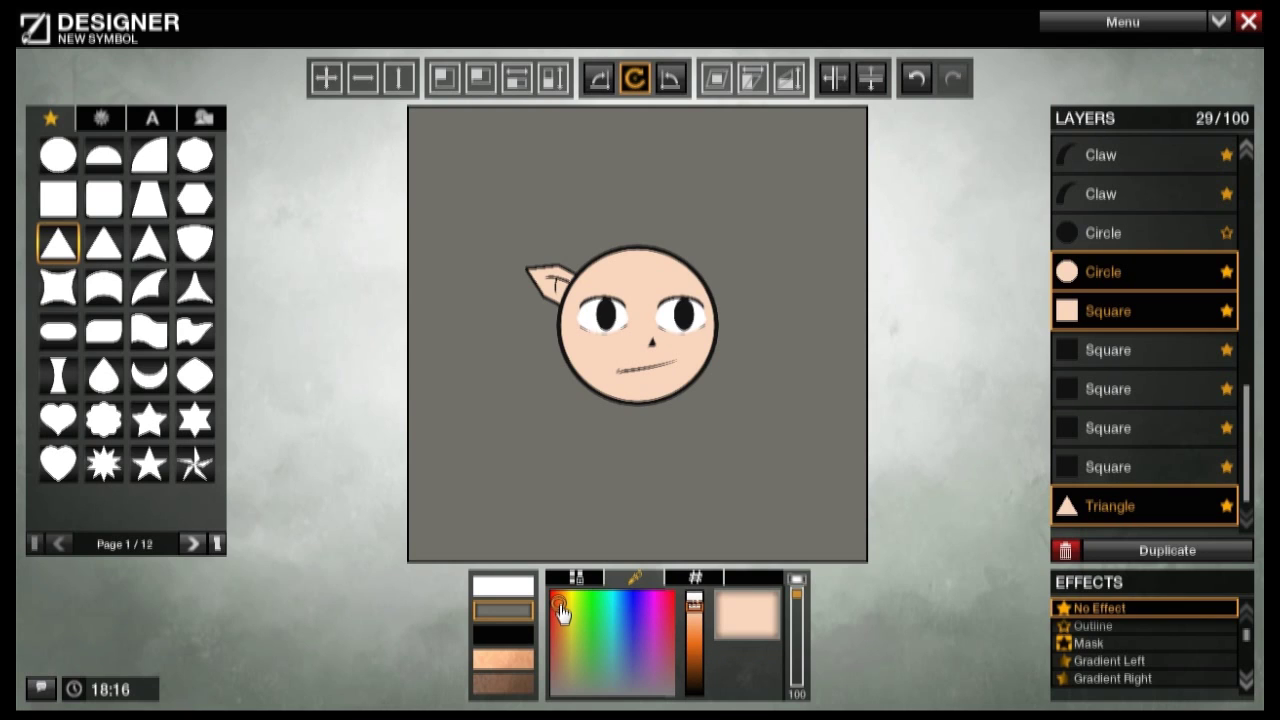
click(561, 612)
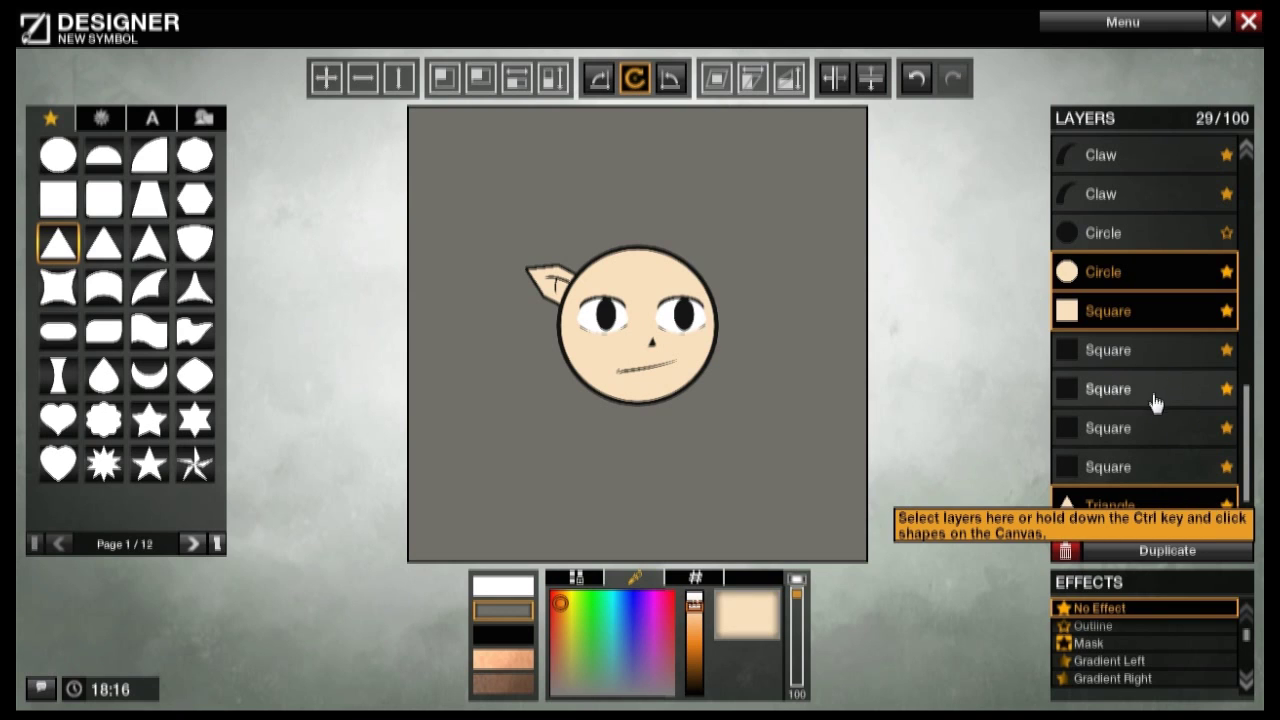
Step: Look through the available effects for the face circle and review the face's layer stack
click(1124, 284)
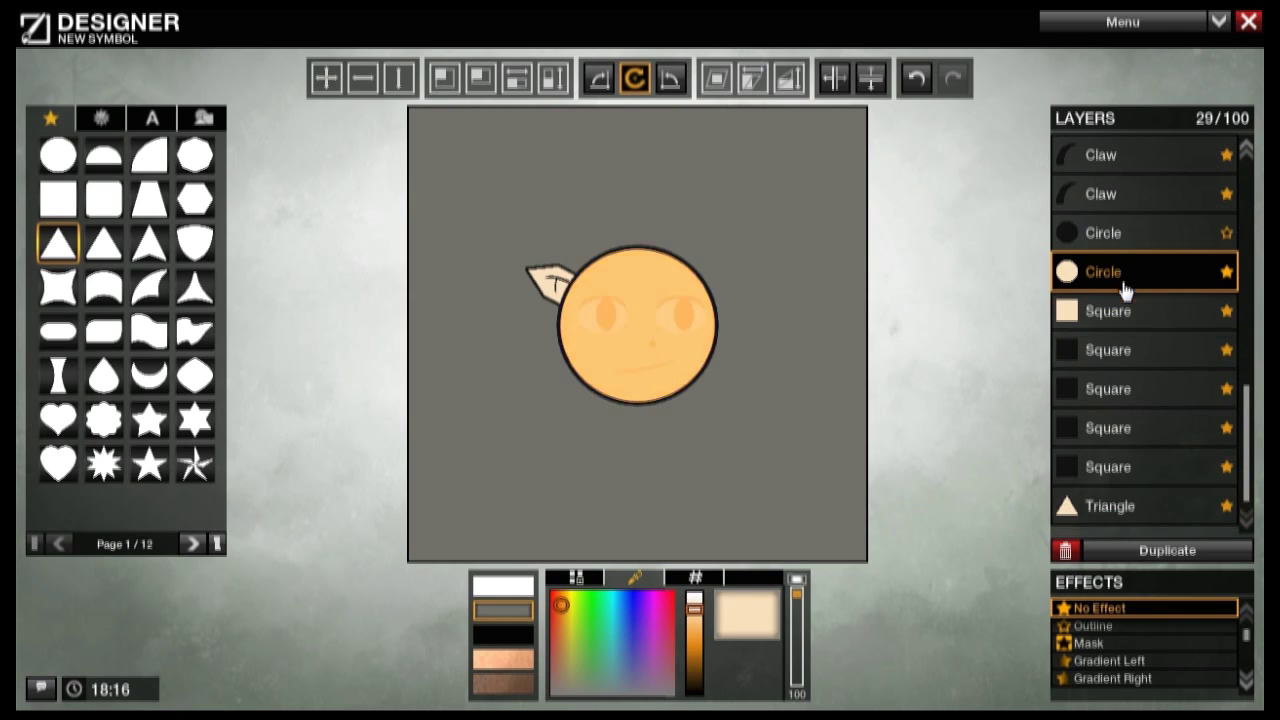
scroll(1178, 641, down, 2)
scroll(1178, 641, down, 9)
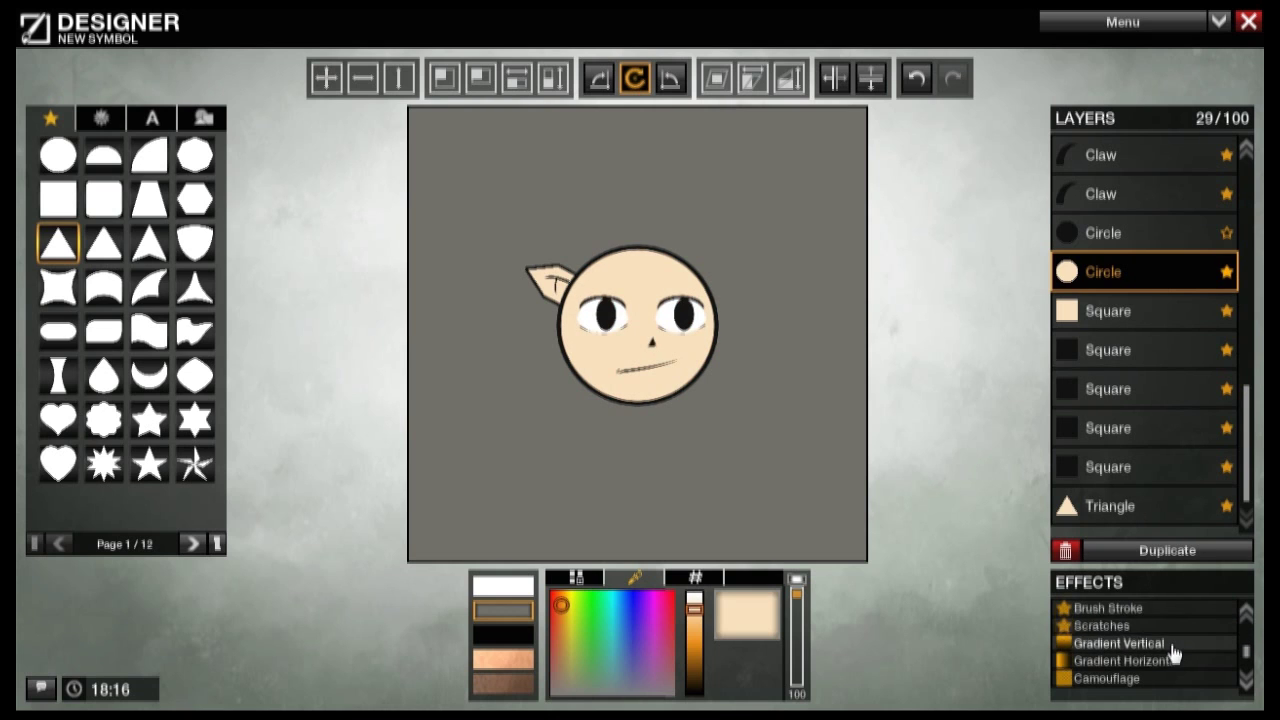
scroll(1166, 678, up, 11)
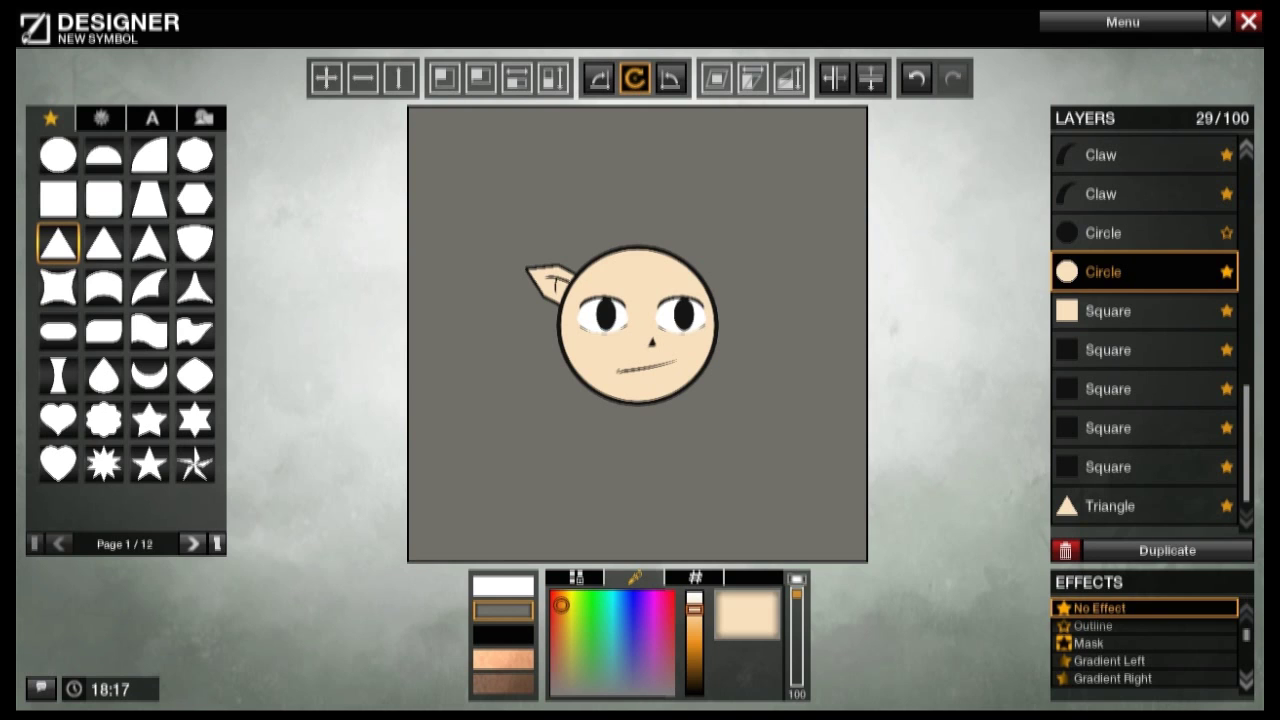
scroll(1120, 429, up, 5)
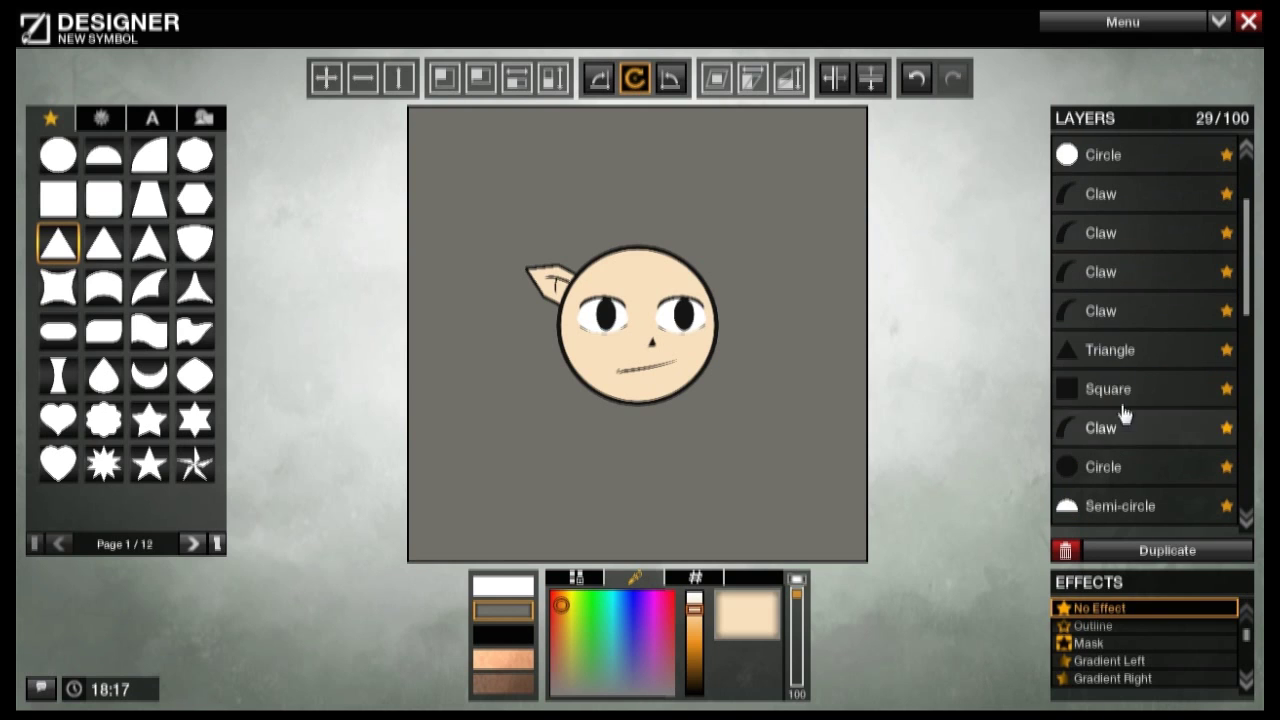
click(1094, 318)
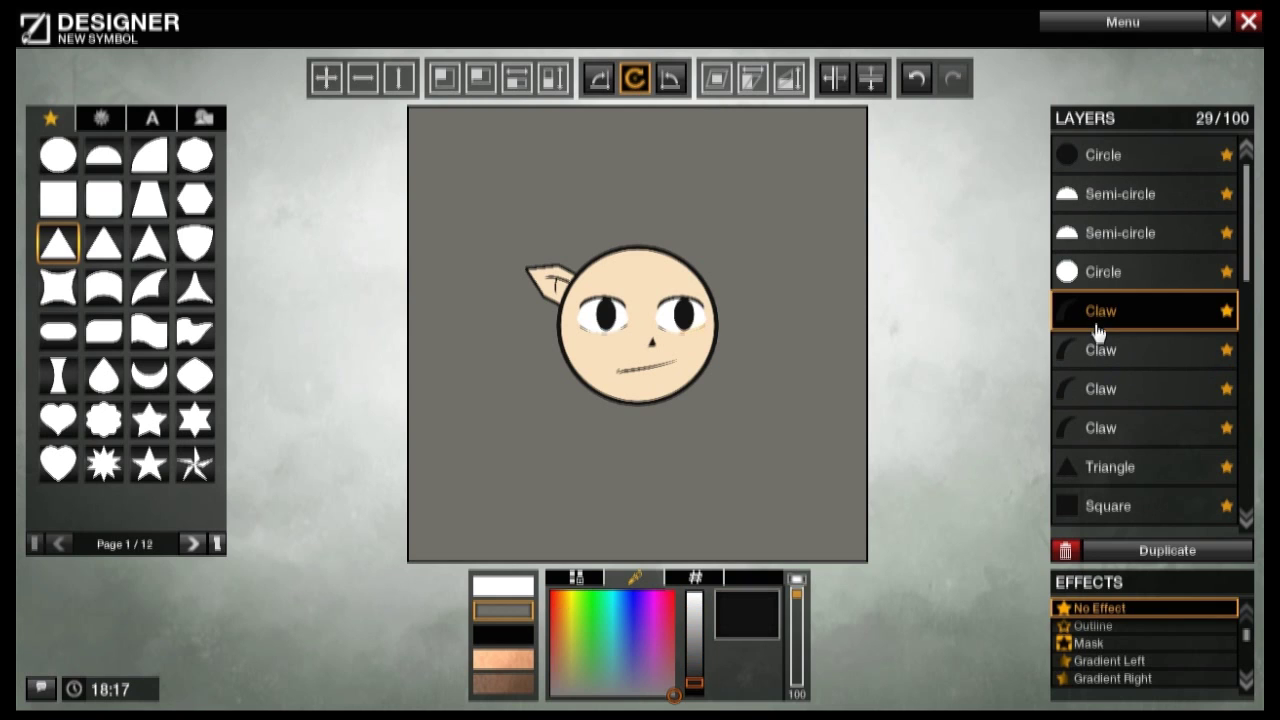
scroll(1097, 333, down, 1)
scroll(1097, 333, down, 3)
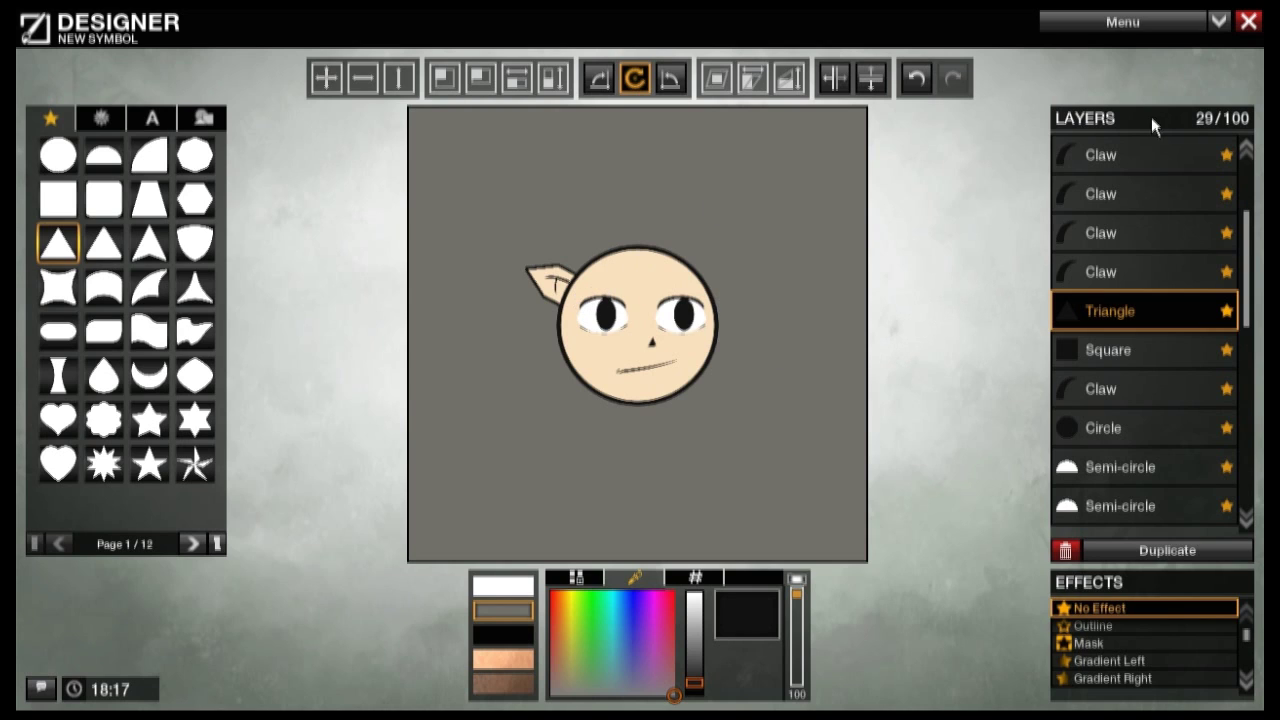
Step: Save the face as a new symbol named LinkHuvud
click(1220, 24)
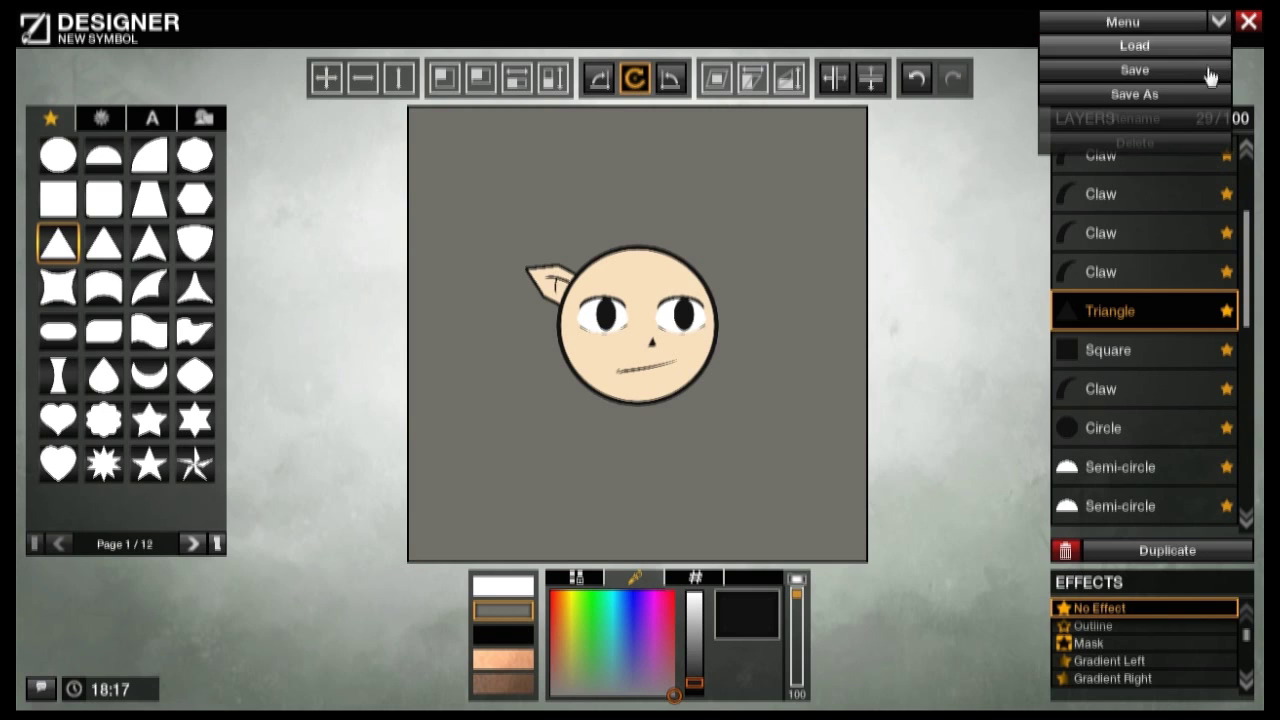
click(1135, 95)
text(LinkHuvud)
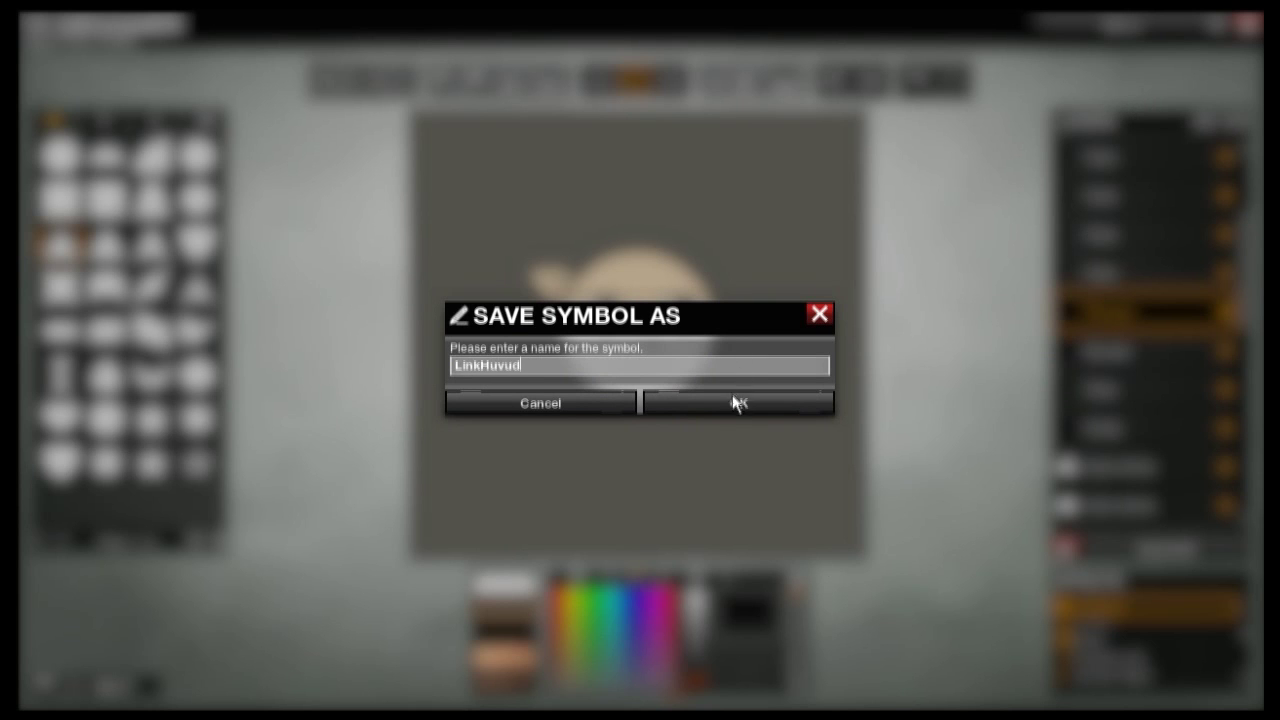
click(738, 402)
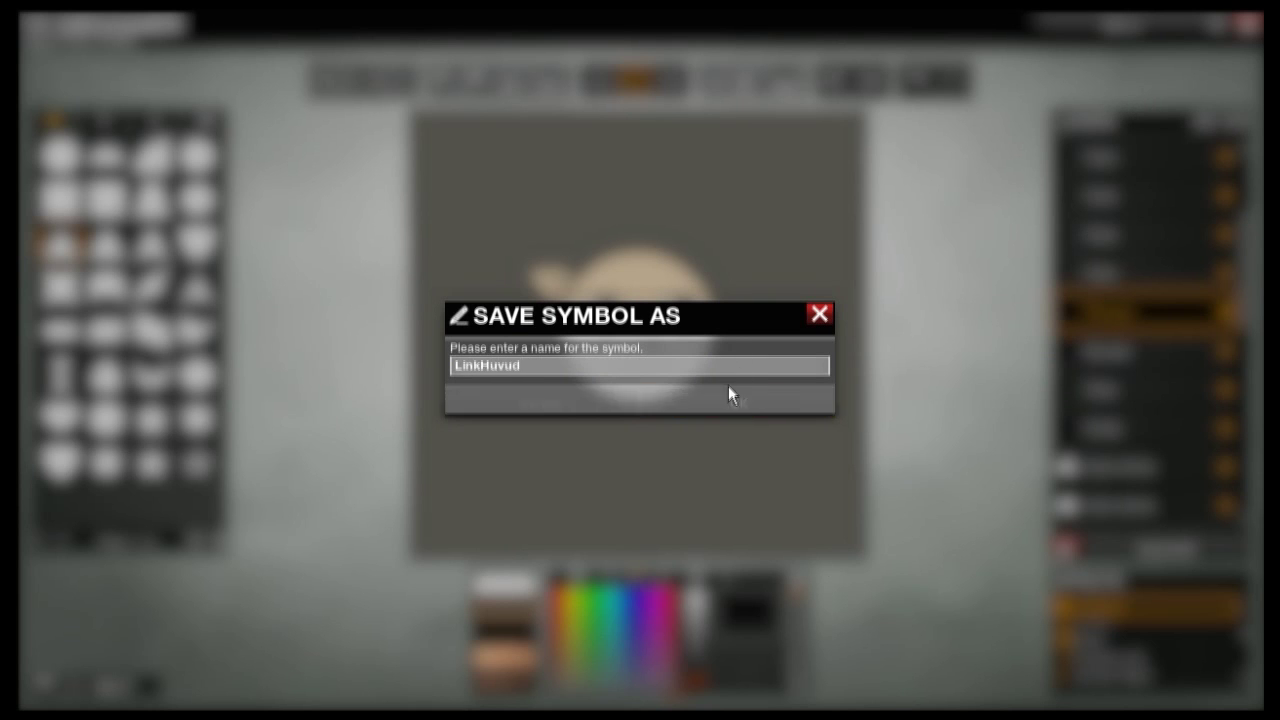
Step: Close the symbol designer, reopen it at the in-game terminal and load the saved Donald Duck symbol
click(1224, 22)
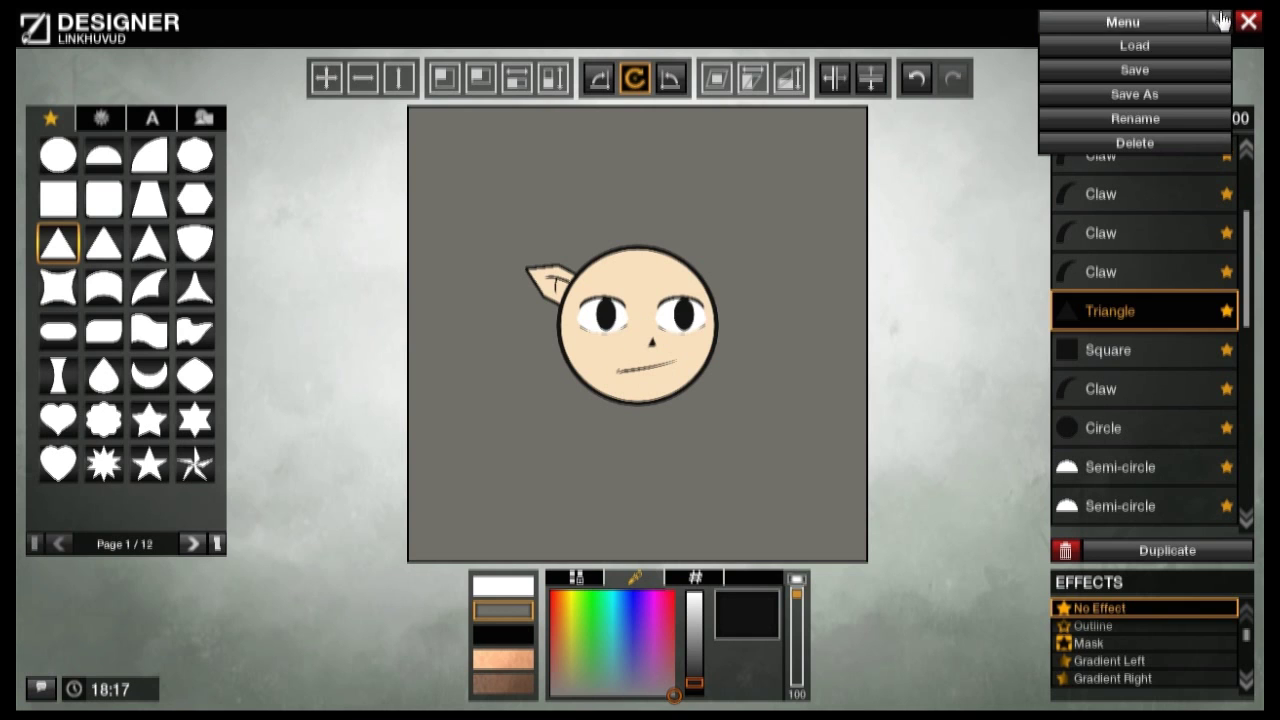
click(1248, 22)
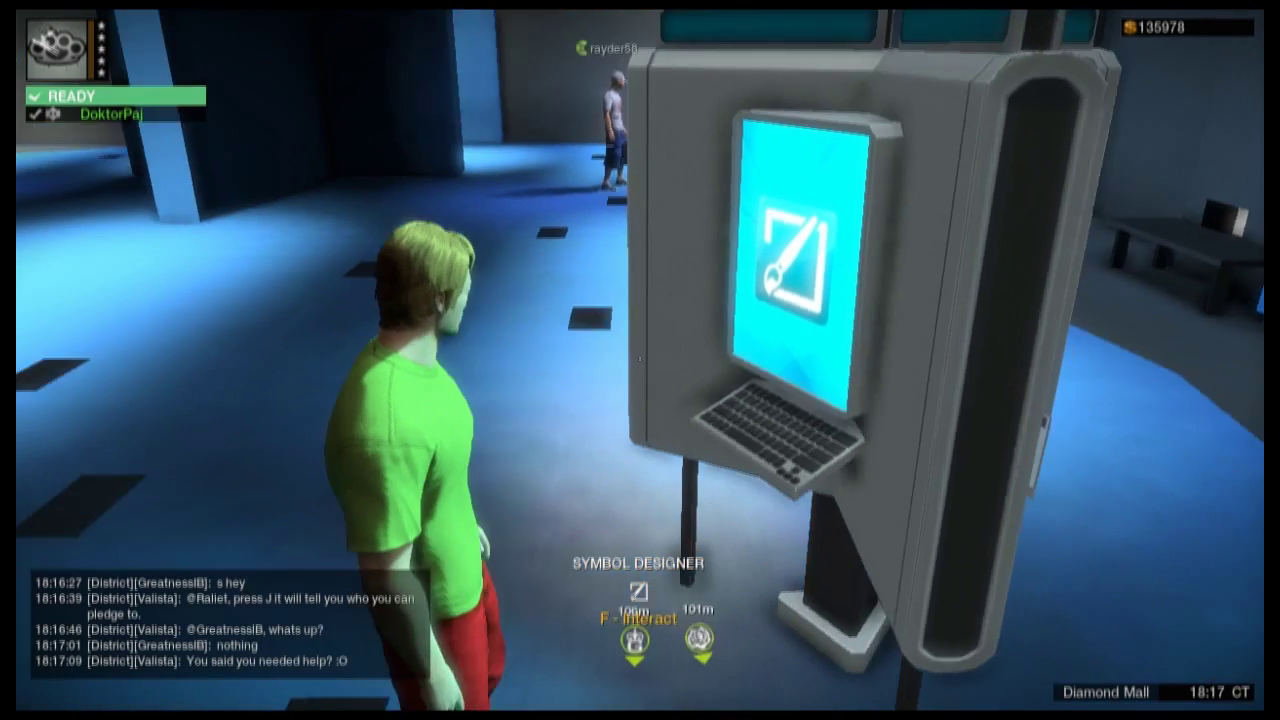
key(f)
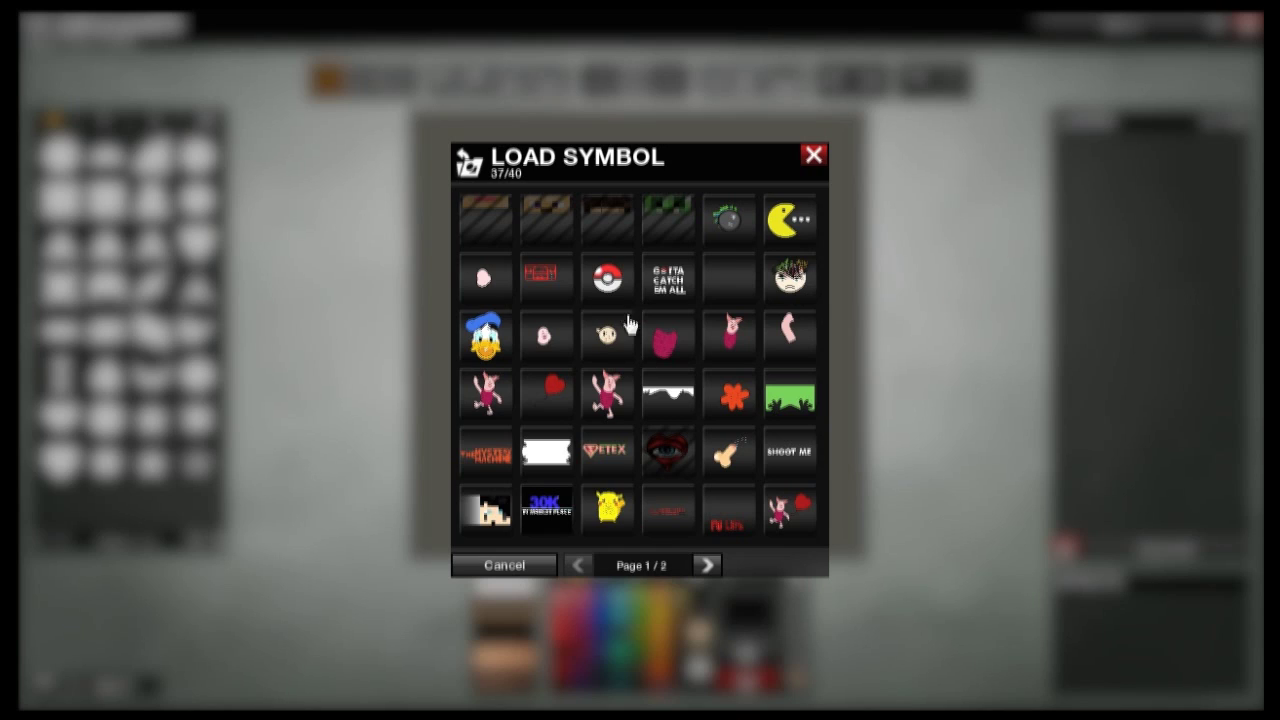
click(472, 338)
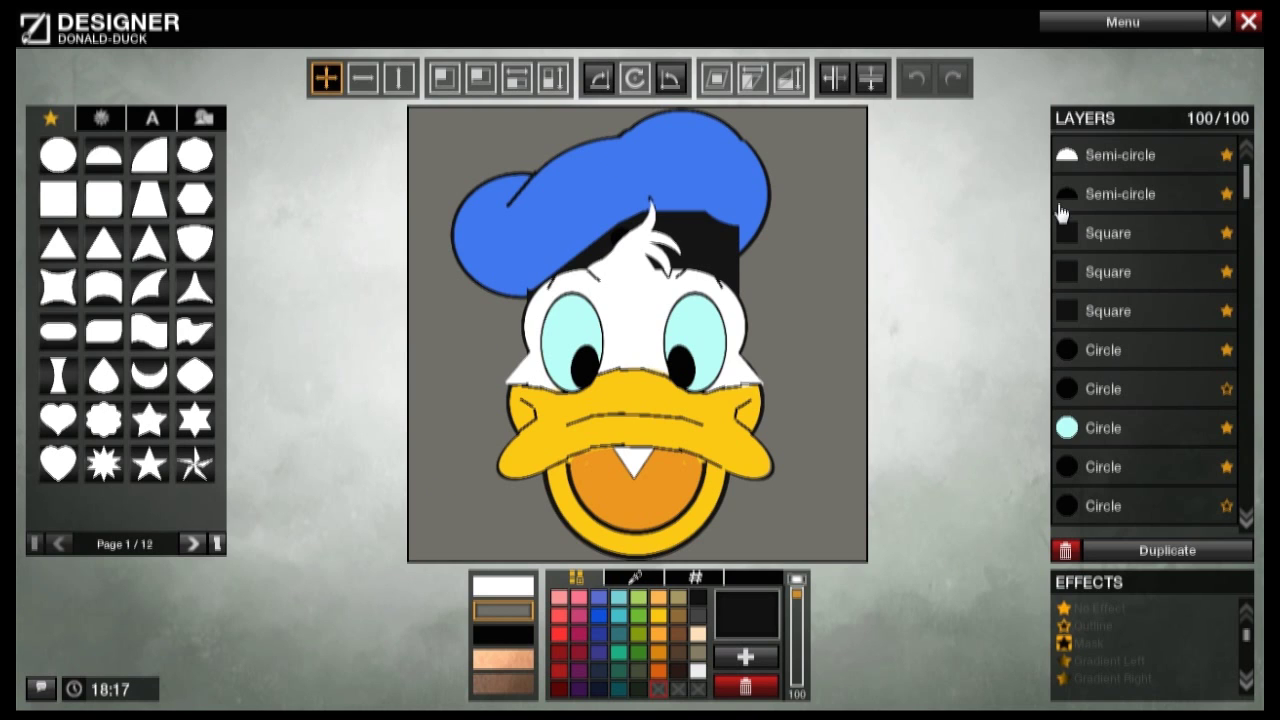
Step: Close the Donald Duck symbol, reopen the symbol designer and load the saved Piglet symbol named Nasseutanballong
click(1248, 22)
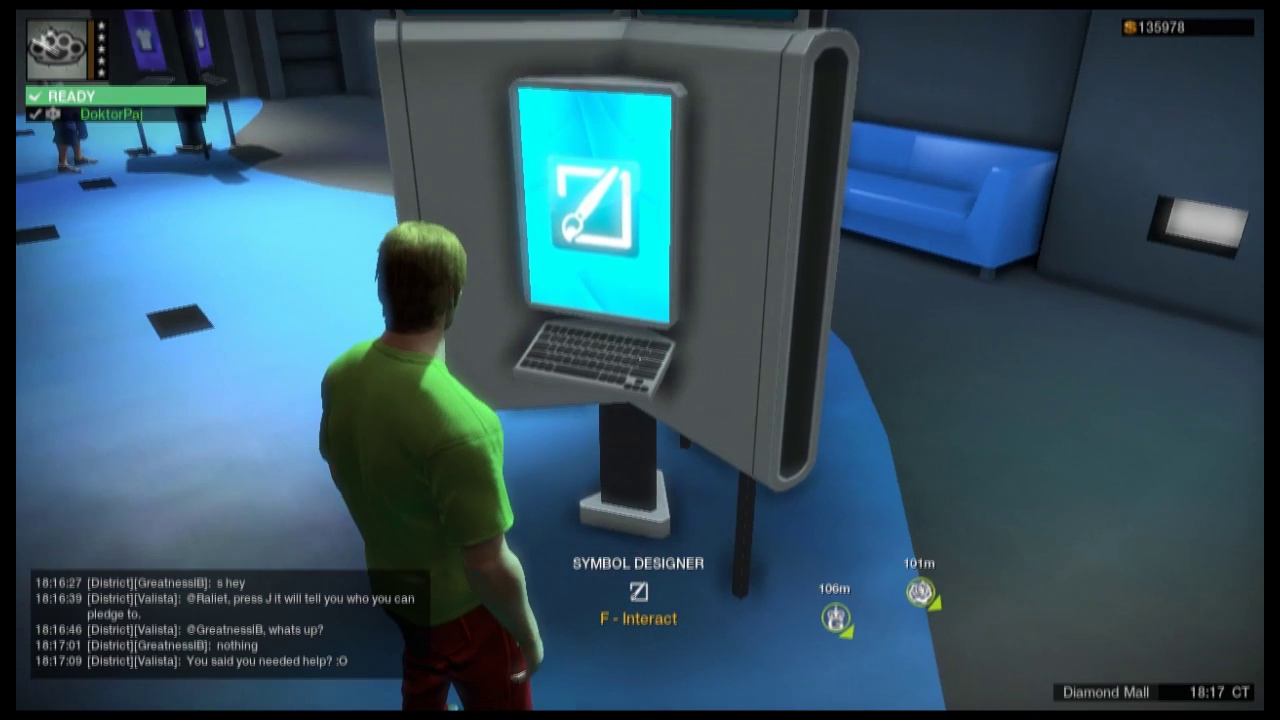
key(f)
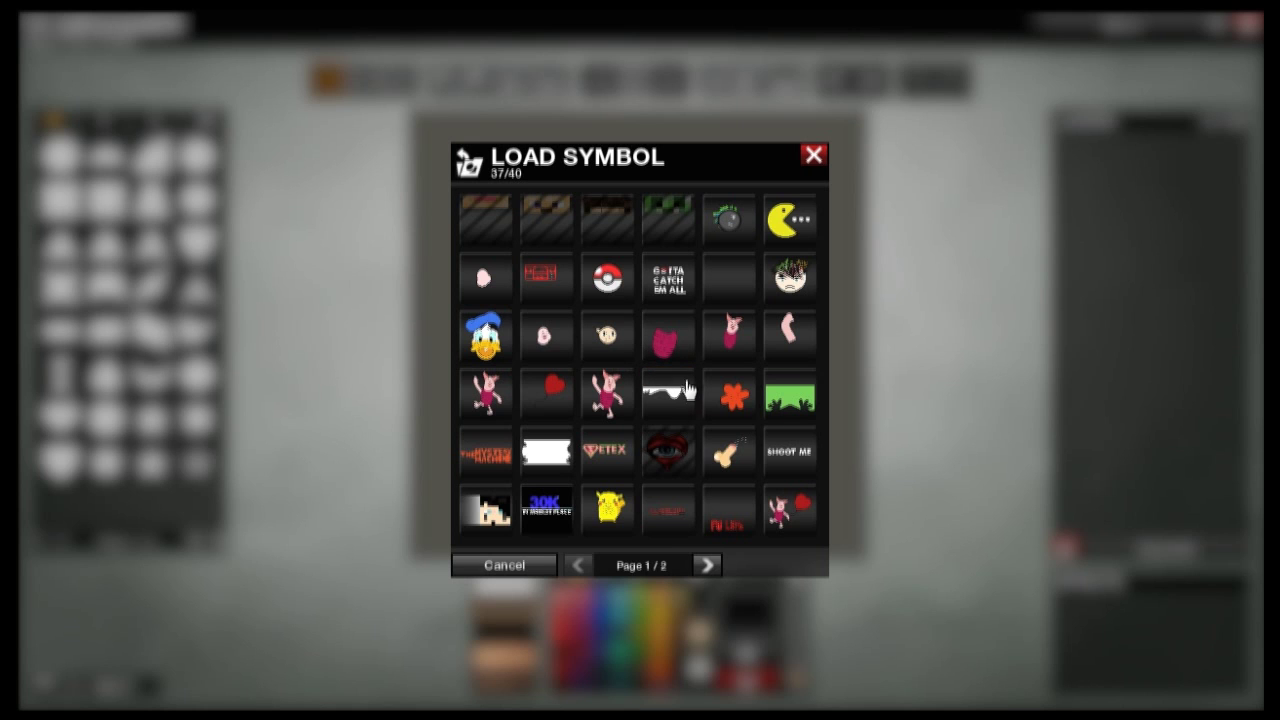
click(597, 402)
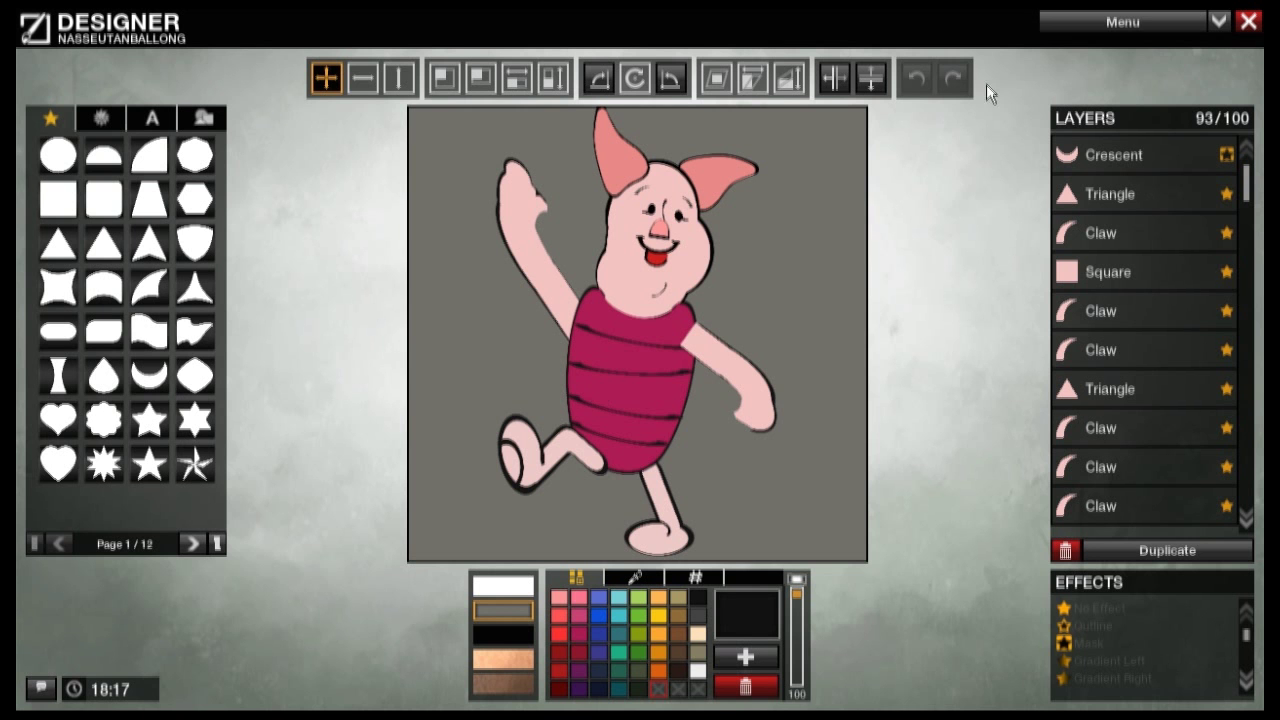
Step: Close the current symbol, reopen the designer and load the Piglet with heart balloon symbol
click(1248, 22)
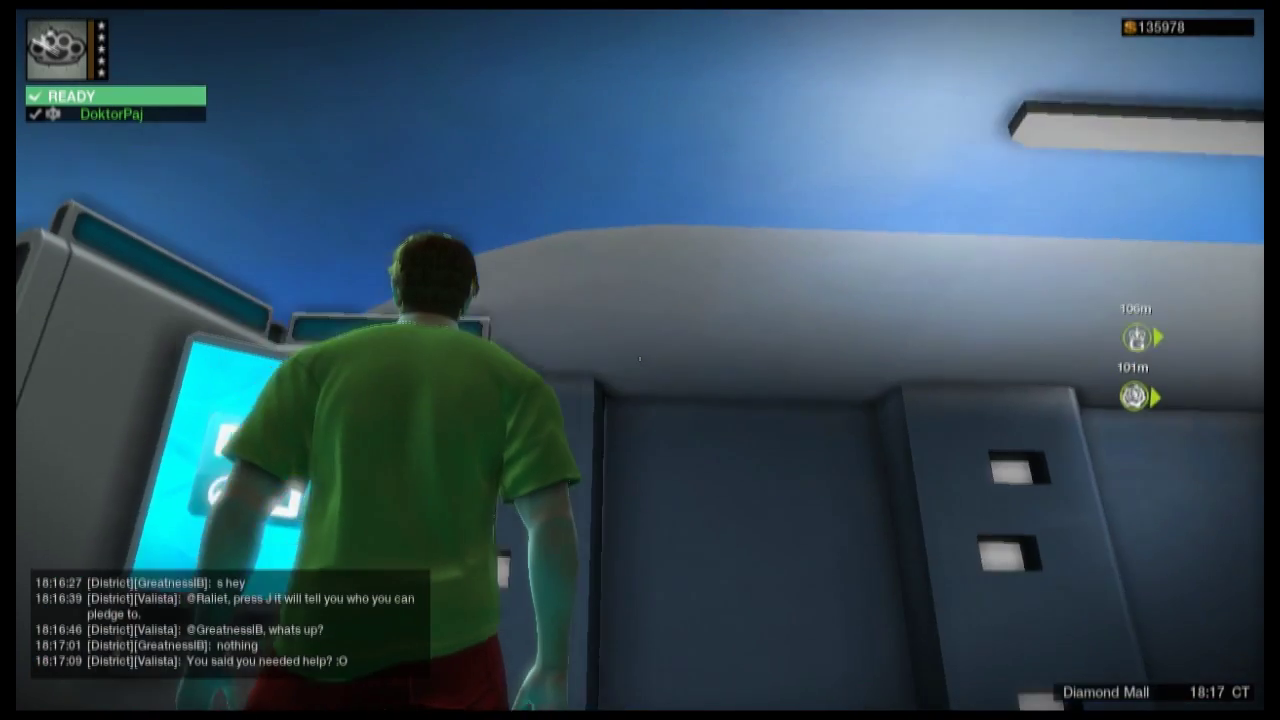
key(f)
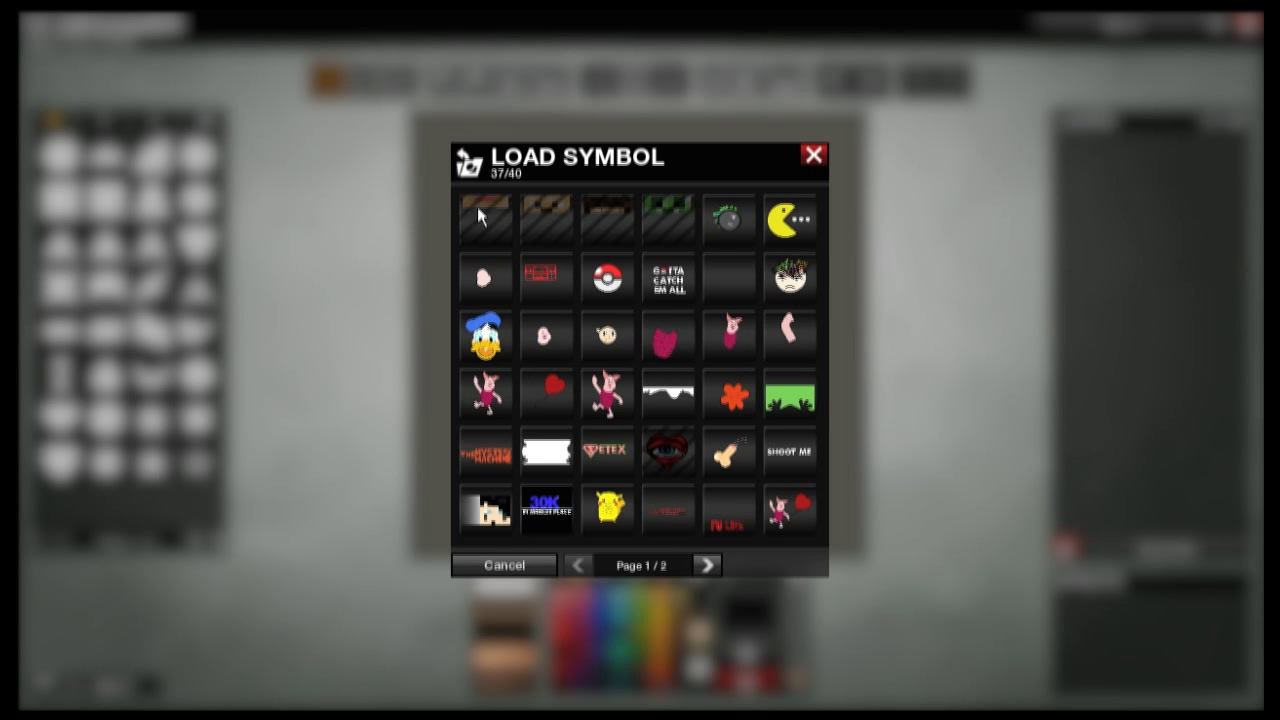
click(806, 515)
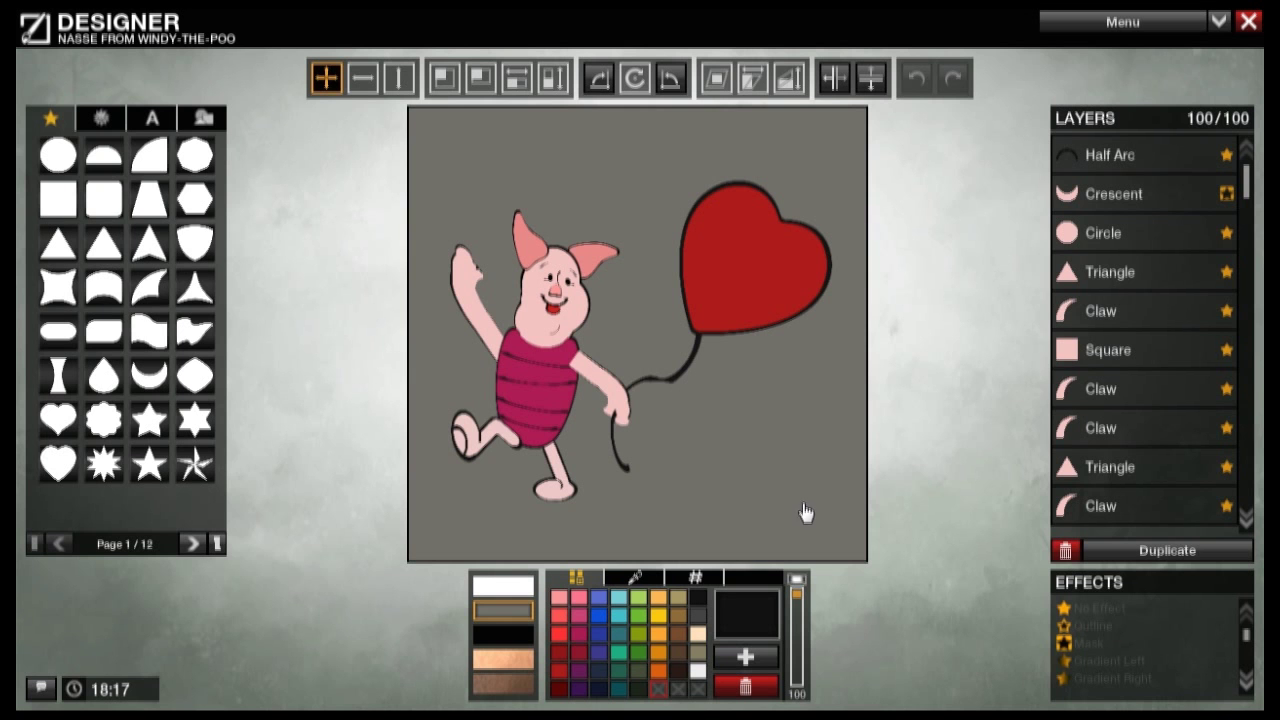
Step: Close the balloon Piglet, reopen the designer, look through both pages of saved symbols and load Pickachu
click(1248, 21)
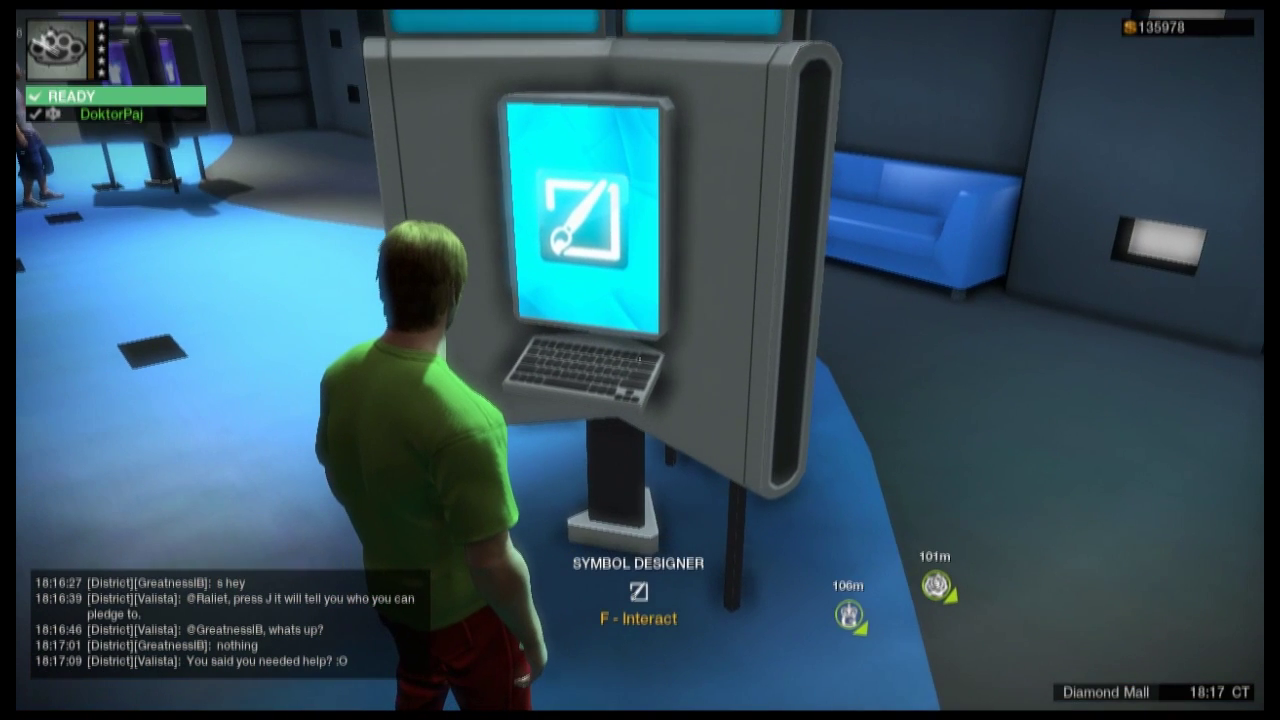
key(f)
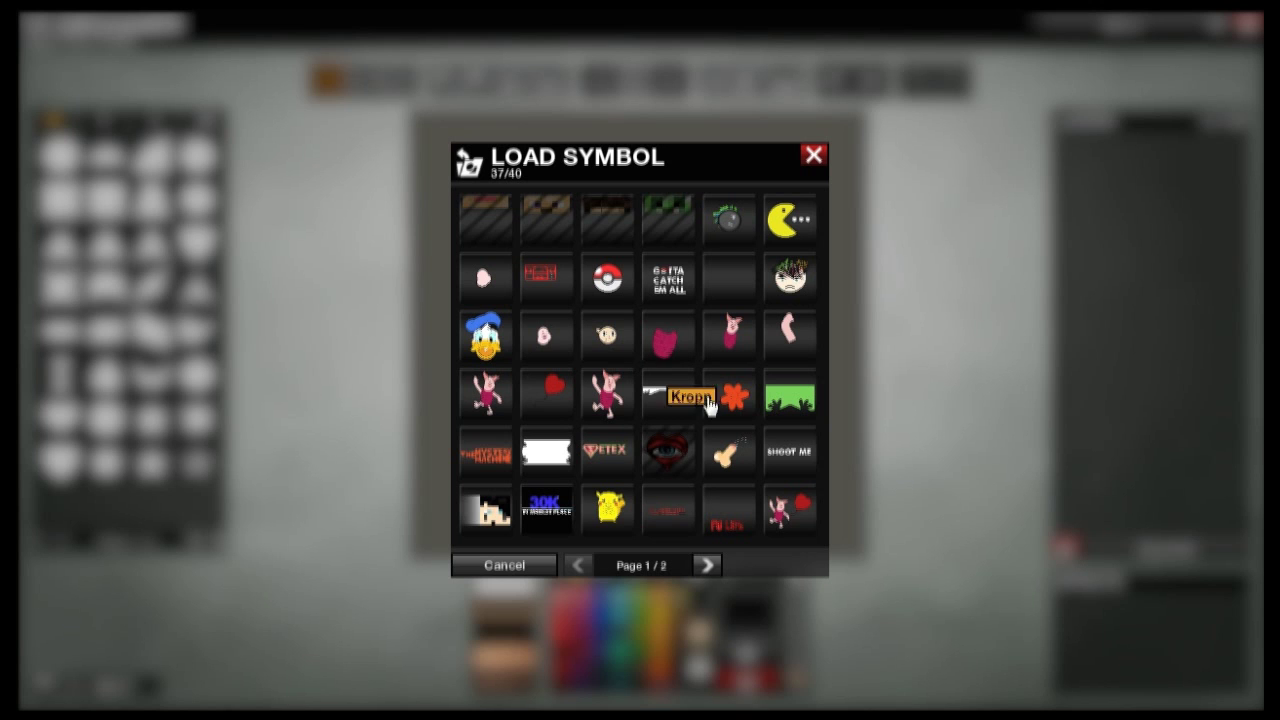
click(708, 566)
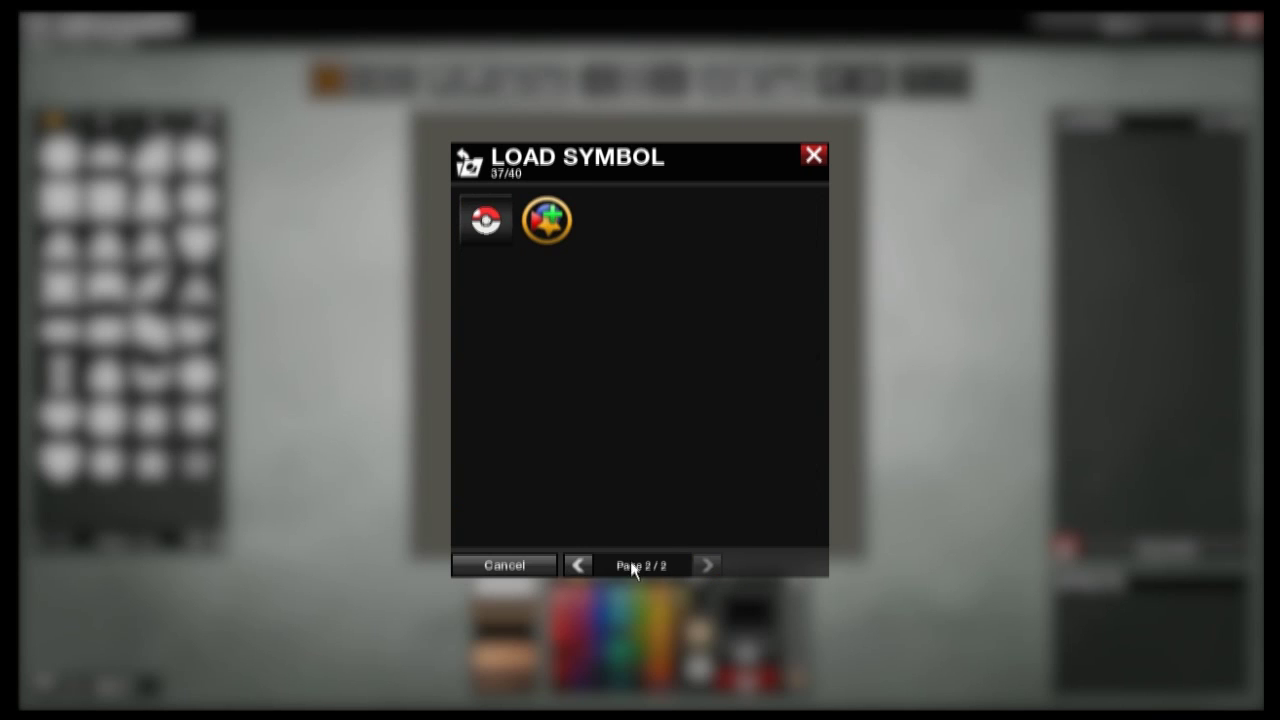
click(576, 566)
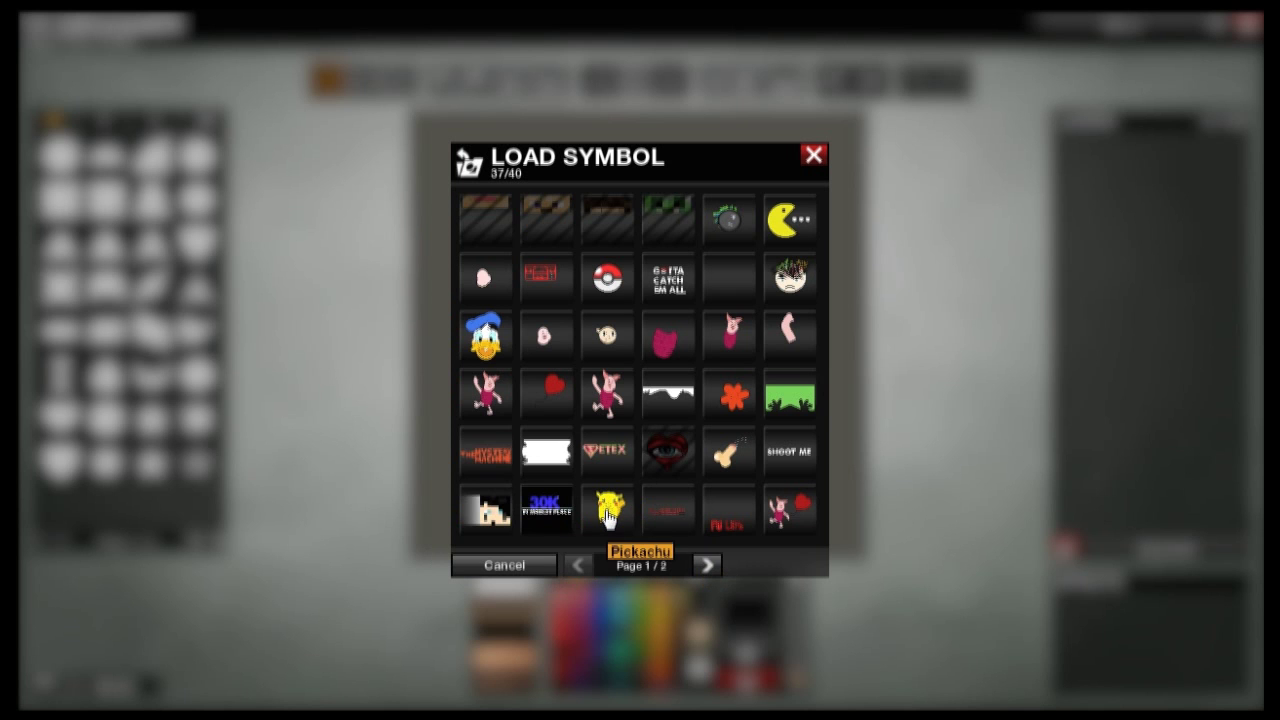
click(608, 513)
Step: Close the Pickachu symbol, reopen the designer and load the red scratch-lettered text symbol
click(1219, 21)
click(1248, 21)
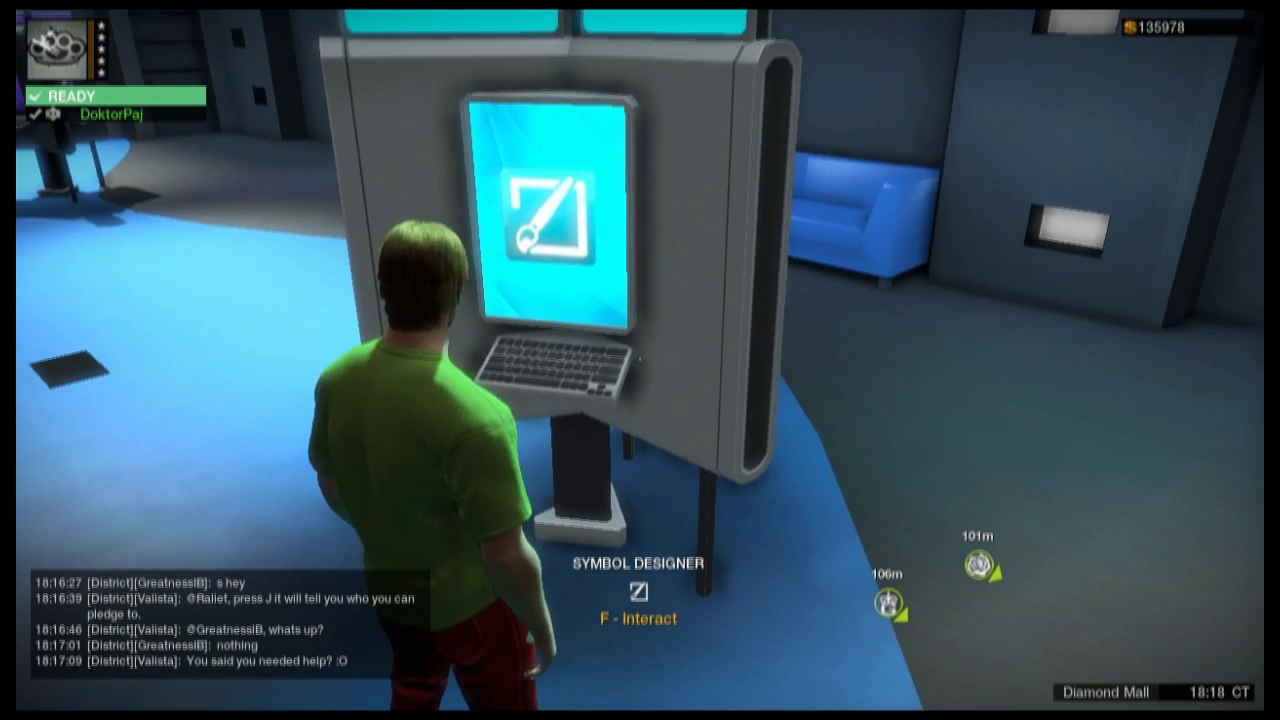
key(f)
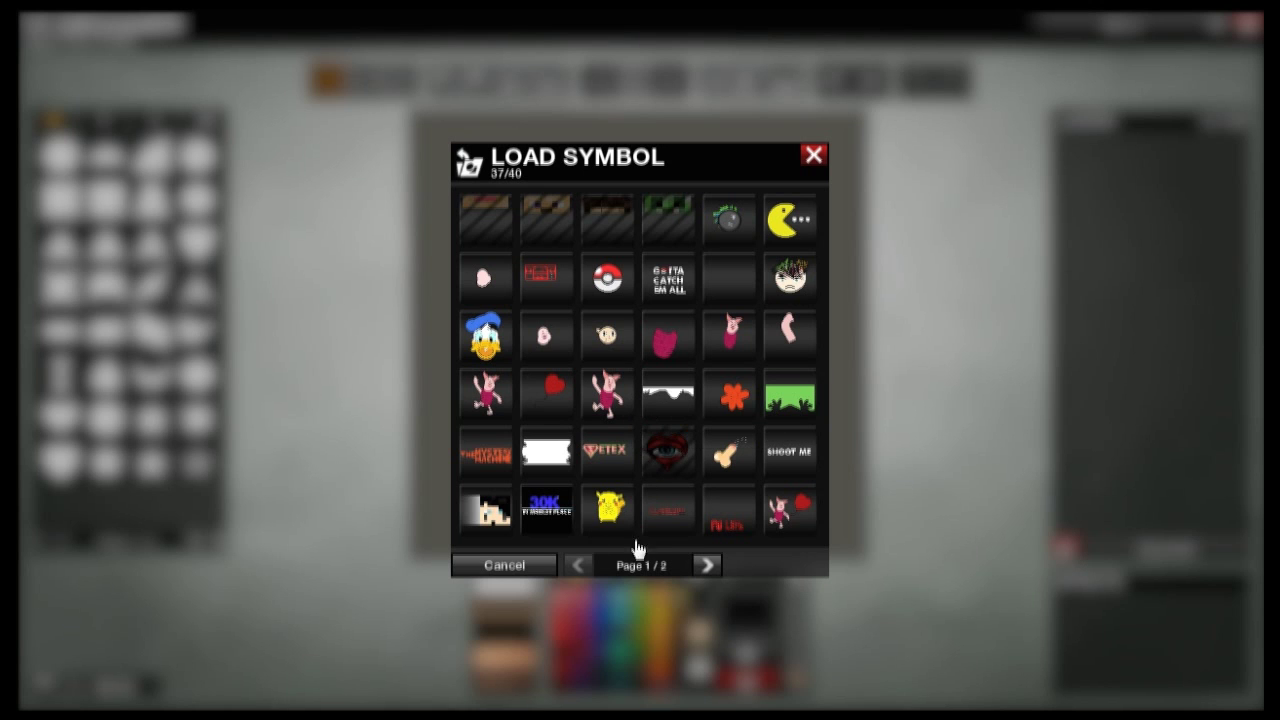
click(697, 532)
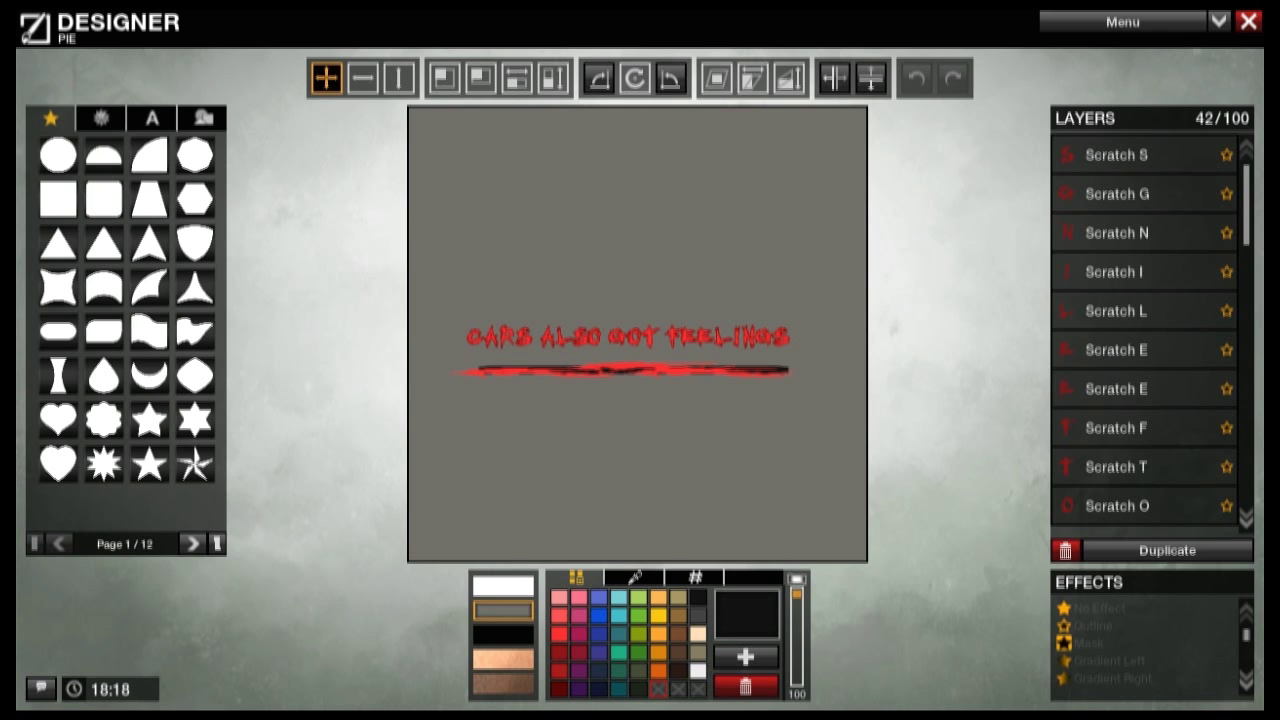
Step: Close the text symbol, reopen the designer and start a new blank symbol from the second page of saved symbols
click(1248, 21)
key(f)
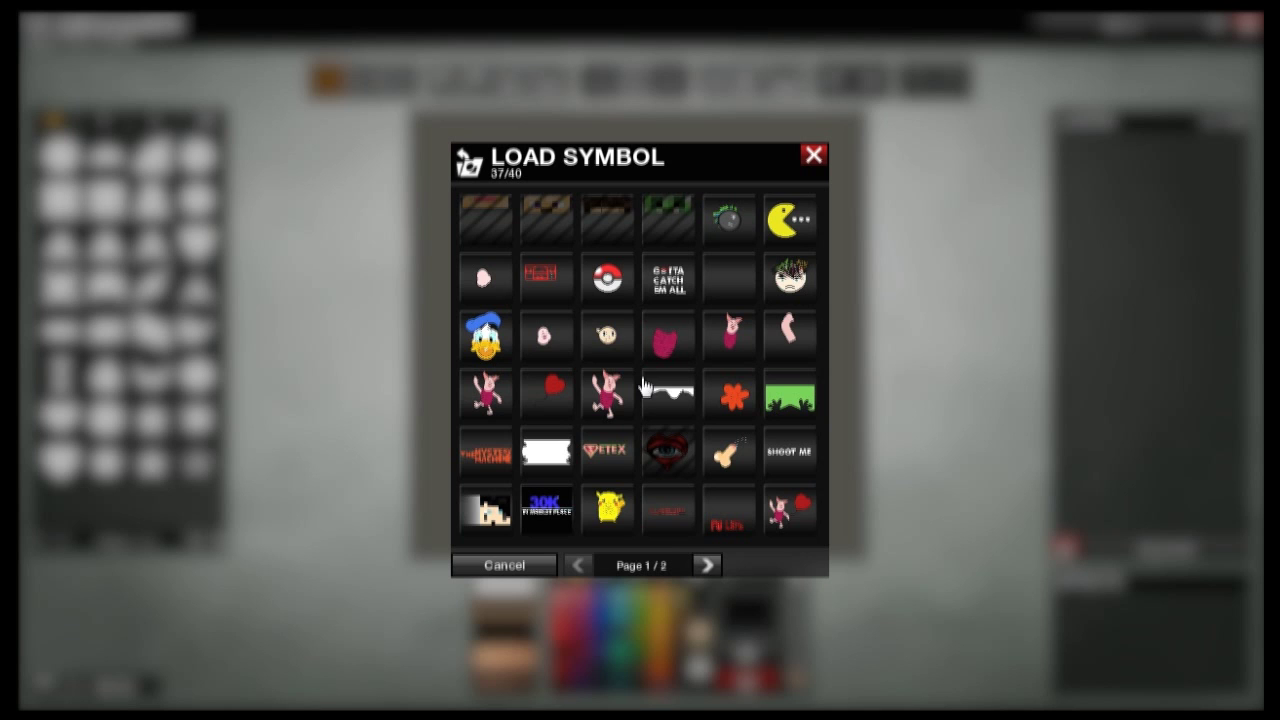
click(706, 565)
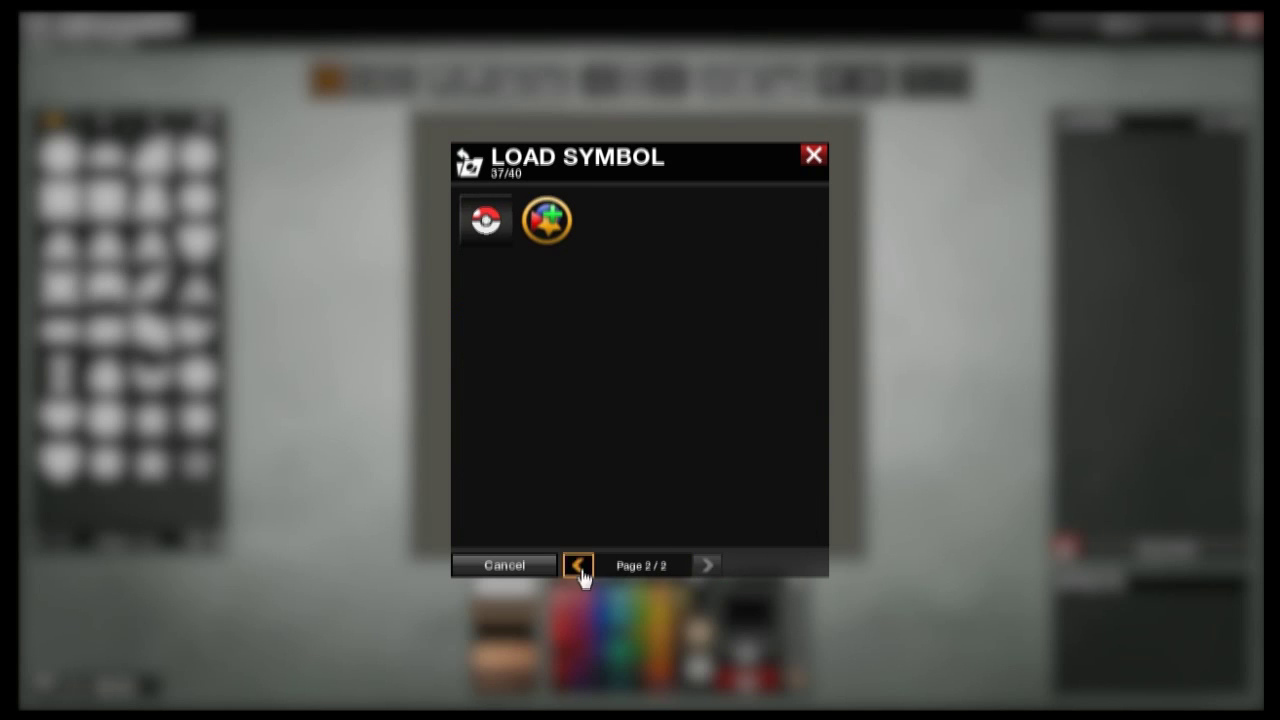
click(578, 566)
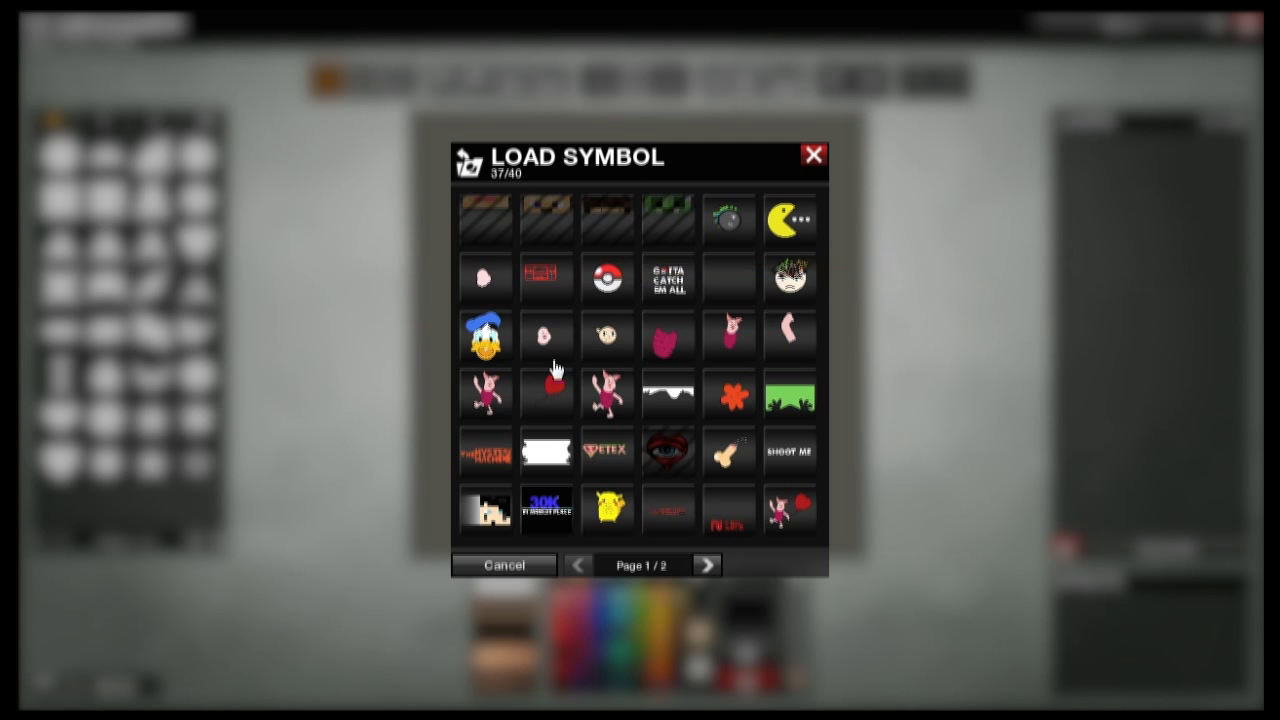
click(706, 565)
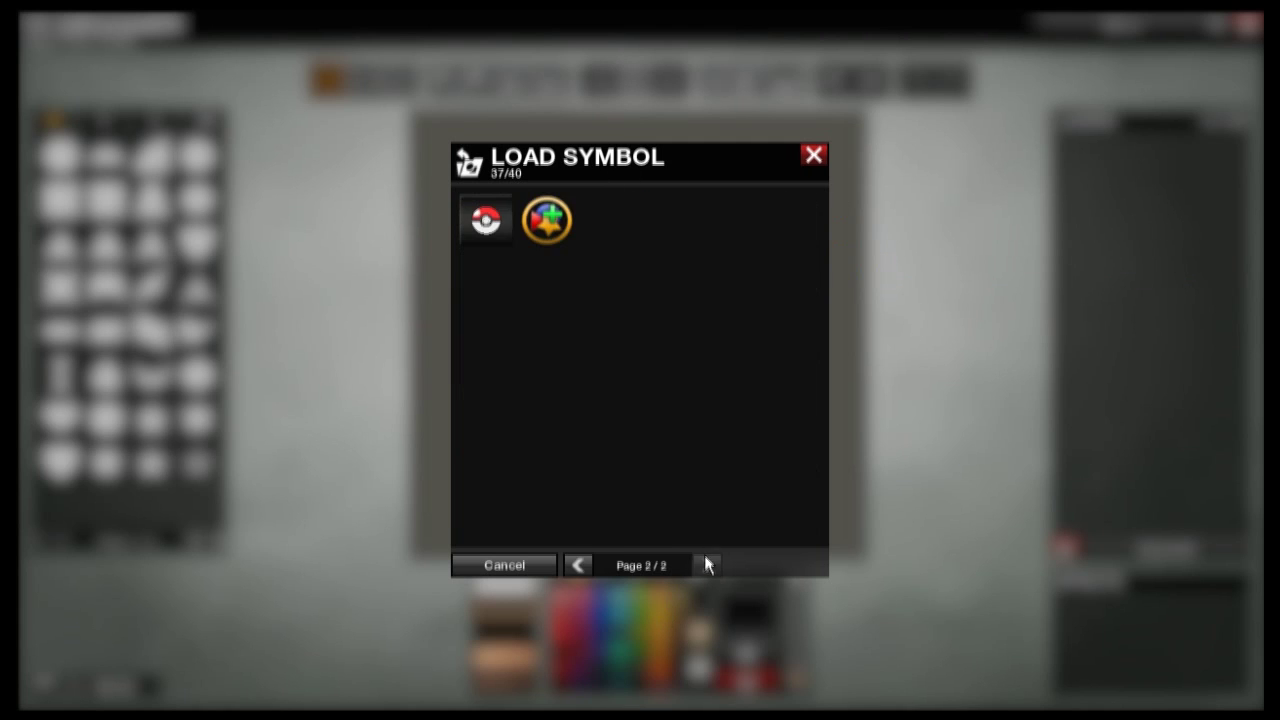
click(545, 220)
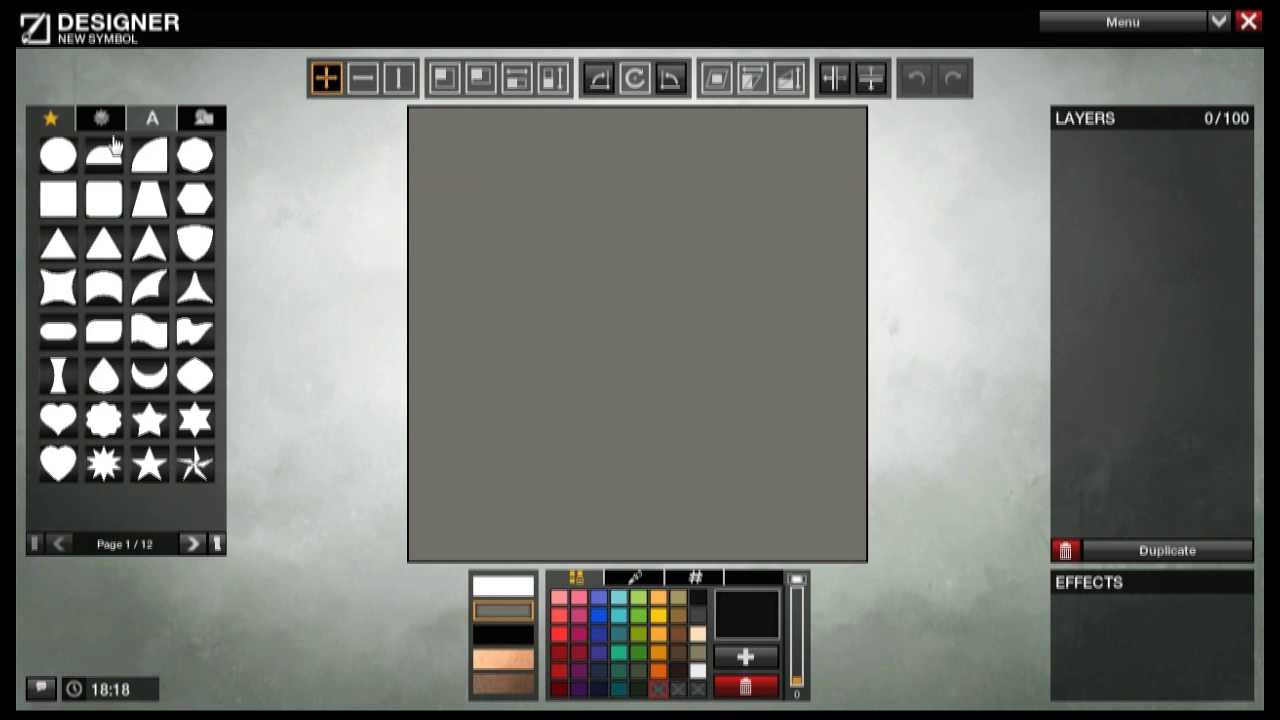
Step: Add a white triangle, tilt it slightly counter-clockwise, scale it down and place it left of the canvas centre
drag(58, 243, 646, 220)
click(636, 82)
drag(794, 226, 717, 186)
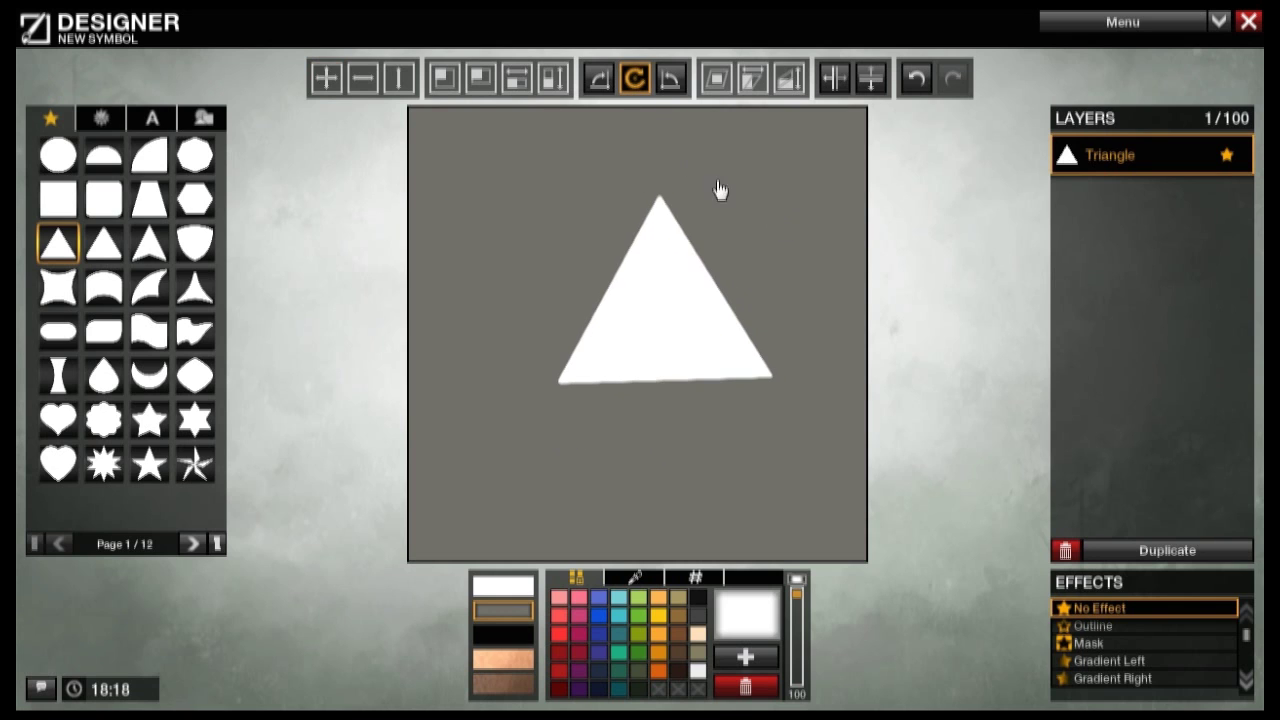
click(438, 84)
drag(640, 220, 645, 280)
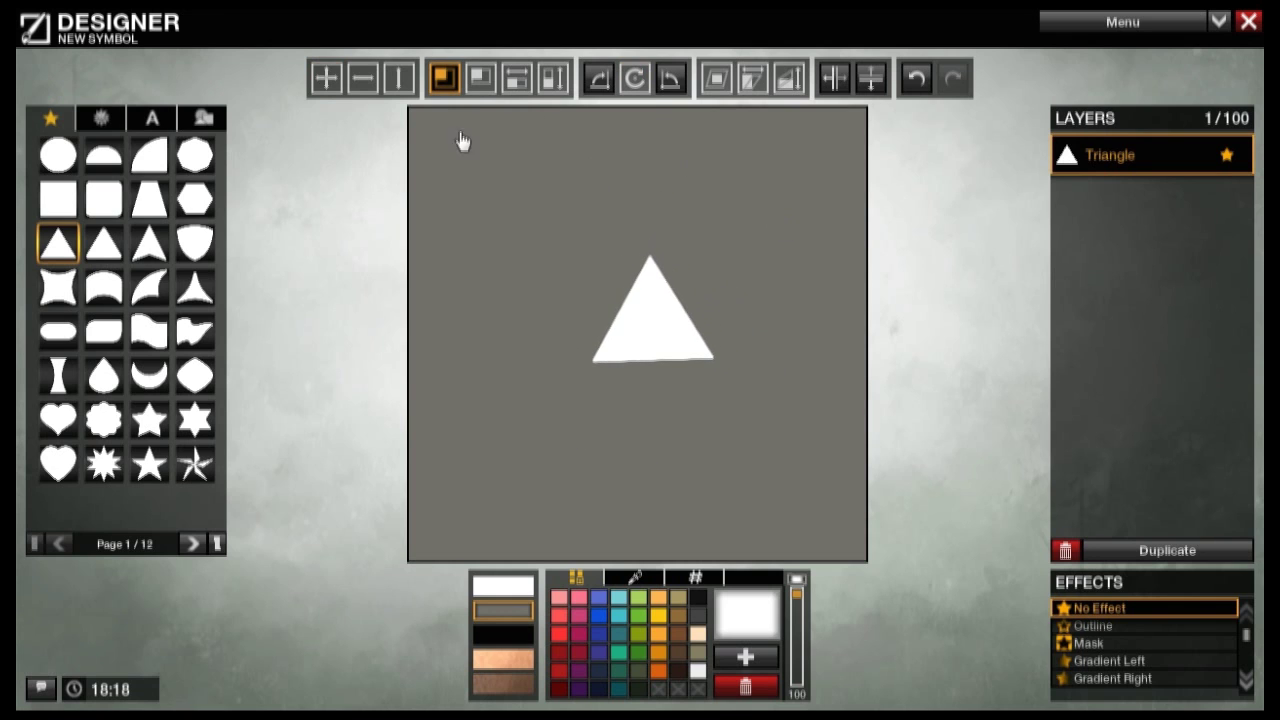
click(326, 80)
drag(739, 228, 632, 214)
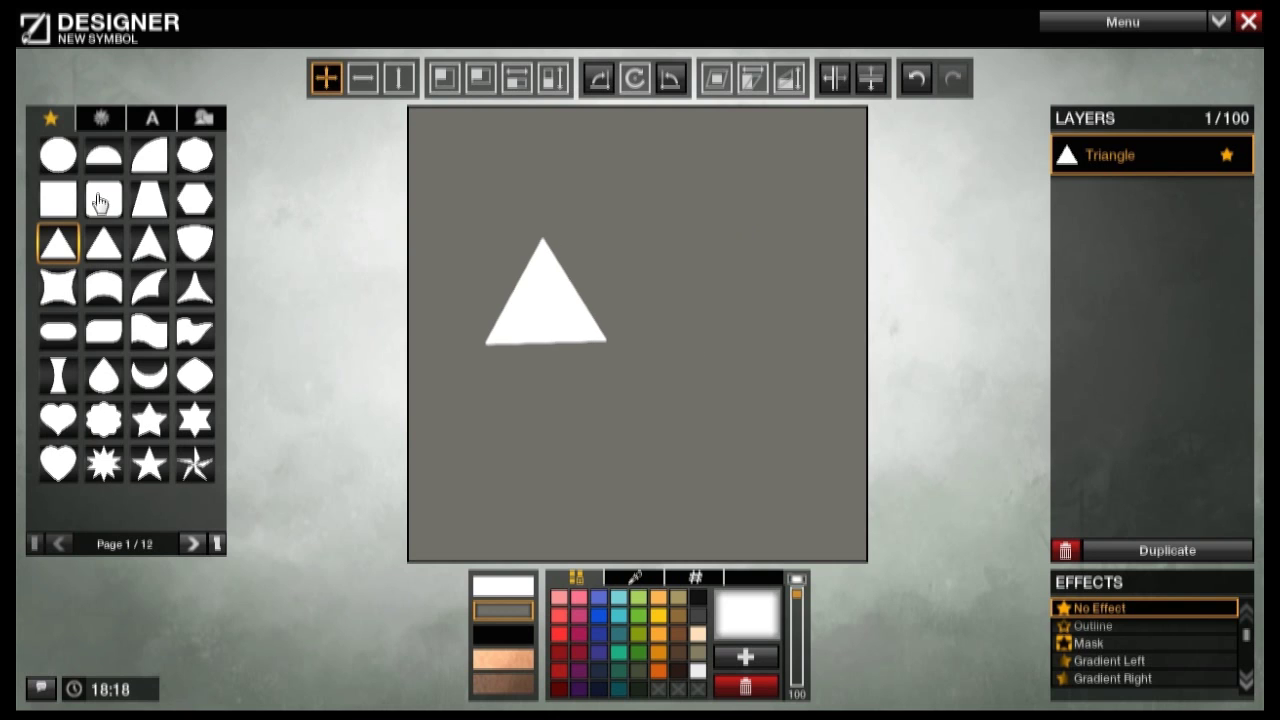
Step: Add a white square to the canvas and scale it down to slightly smaller than the triangle
click(62, 205)
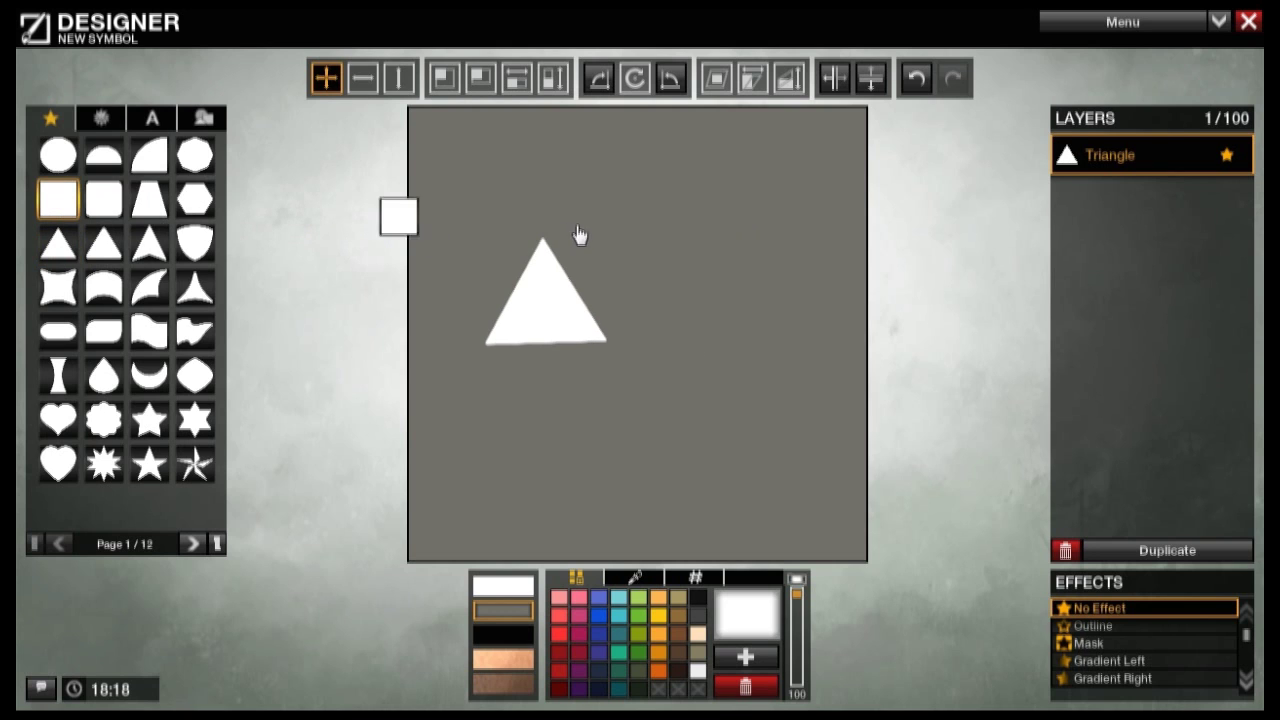
click(634, 83)
mouse_move(676, 176)
mouse_down()
mouse_move(706, 182)
mouse_move(672, 176)
mouse_move(686, 197)
mouse_up()
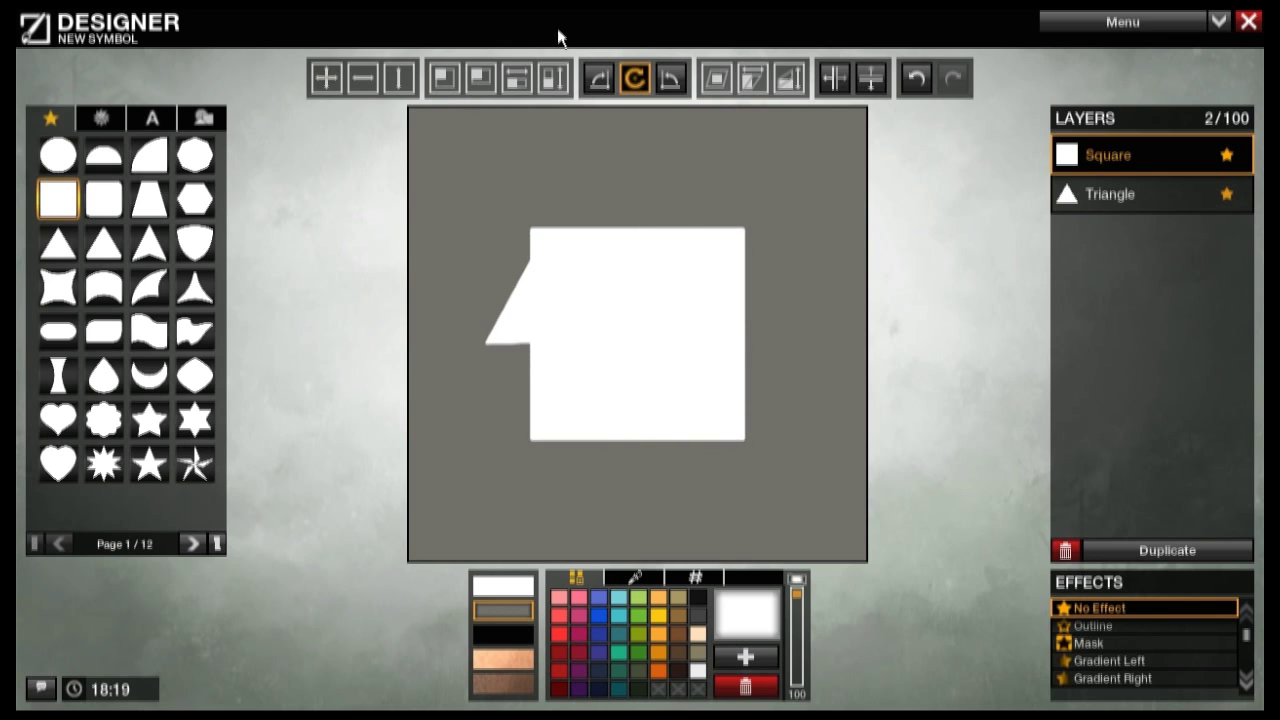
click(449, 86)
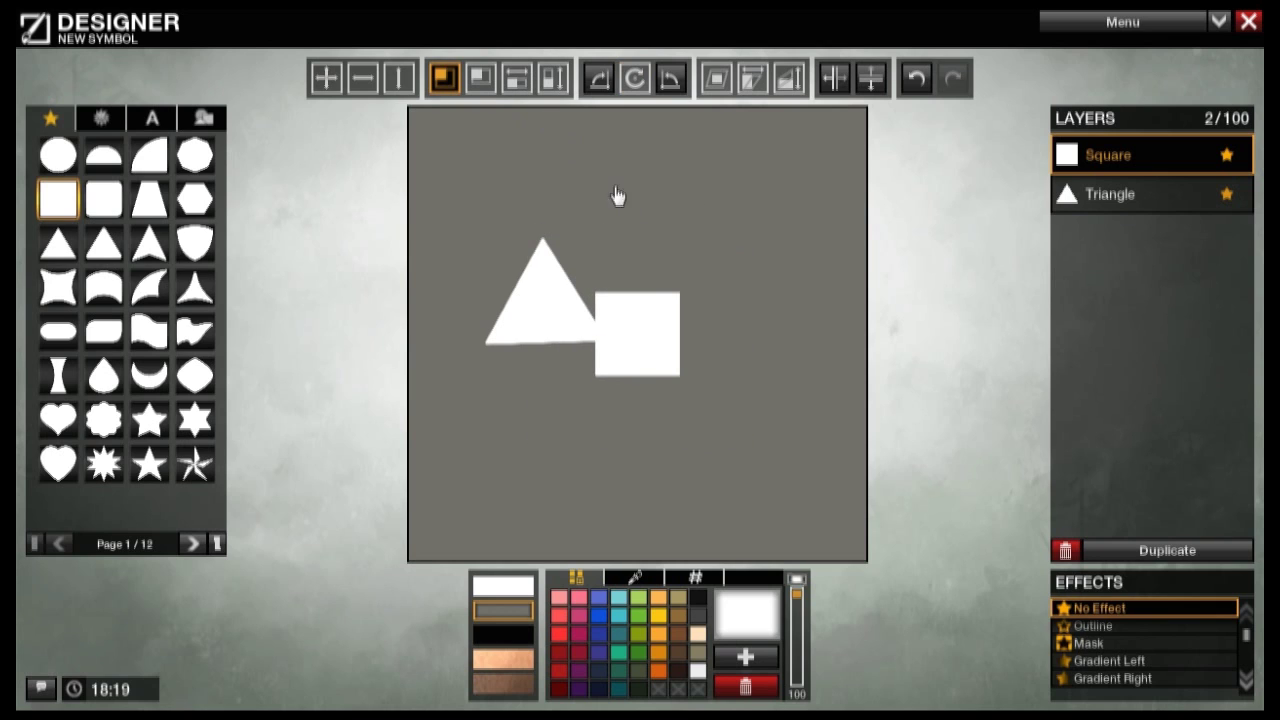
Step: Rotate the square parallel to the triangle's right-hand edge and move it against that edge
drag(634, 80, 699, 80)
click(326, 79)
drag(640, 334, 615, 277)
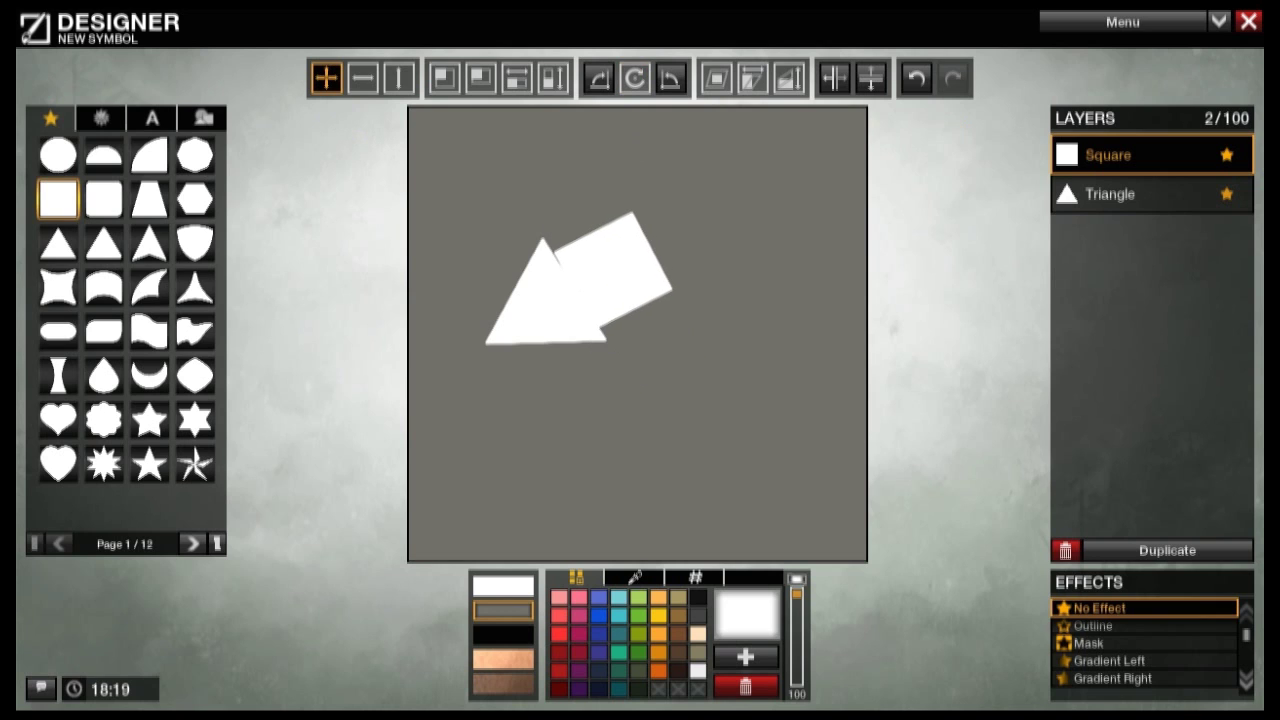
click(633, 78)
drag(633, 78, 636, 78)
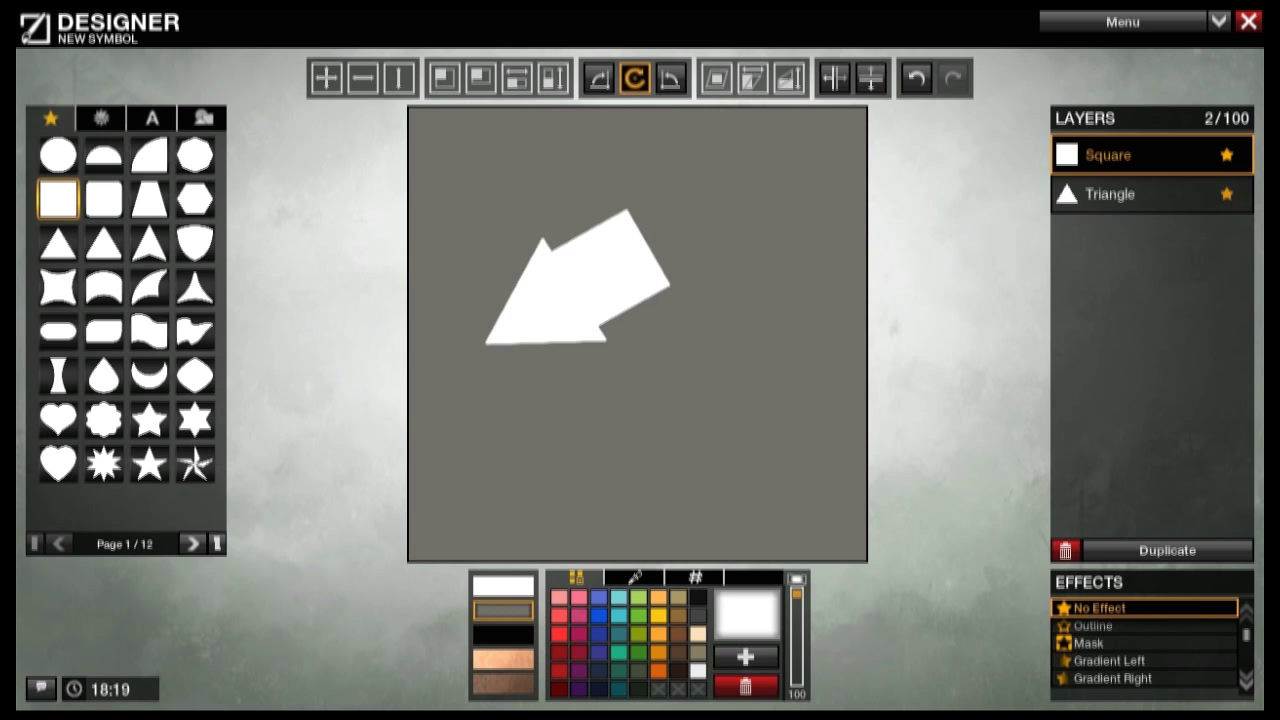
click(326, 79)
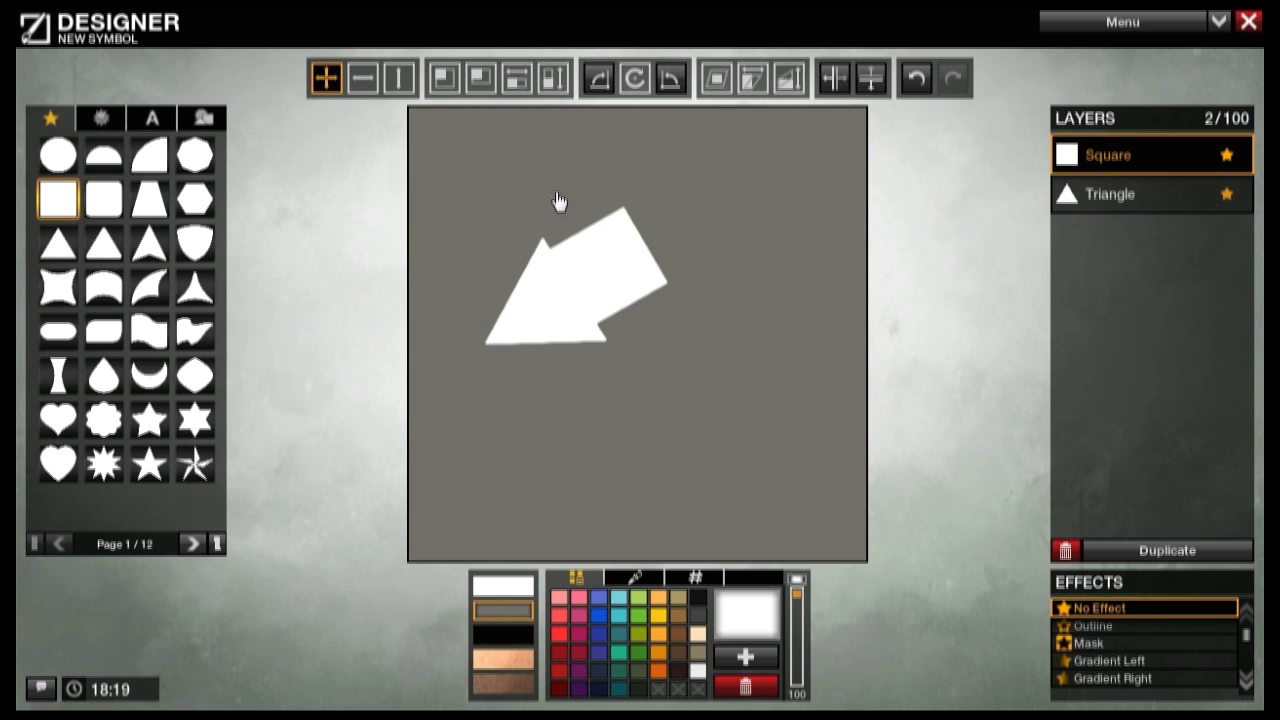
Step: Enlarge and nudge the square until its side matches the full length of the triangle's right-hand edge without gaps
click(444, 78)
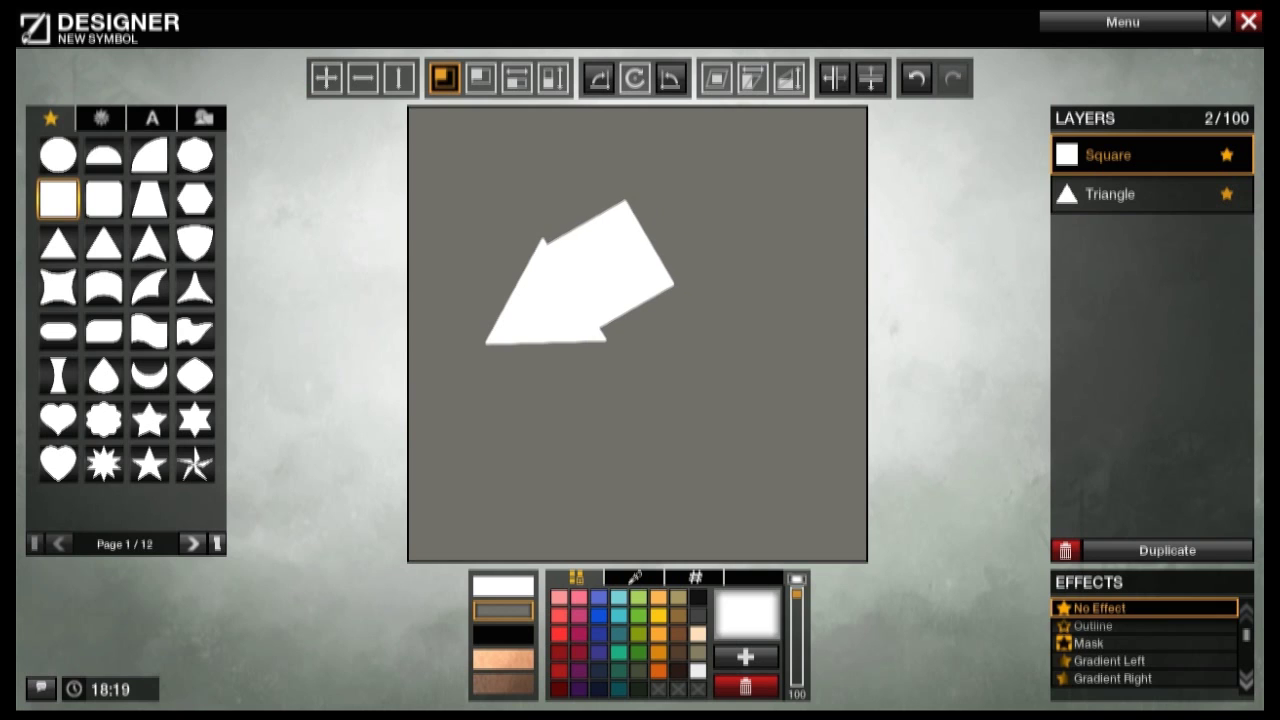
click(327, 79)
mouse_move(611, 259)
mouse_down()
mouse_move(623, 254)
mouse_move(621, 265)
mouse_up()
click(444, 79)
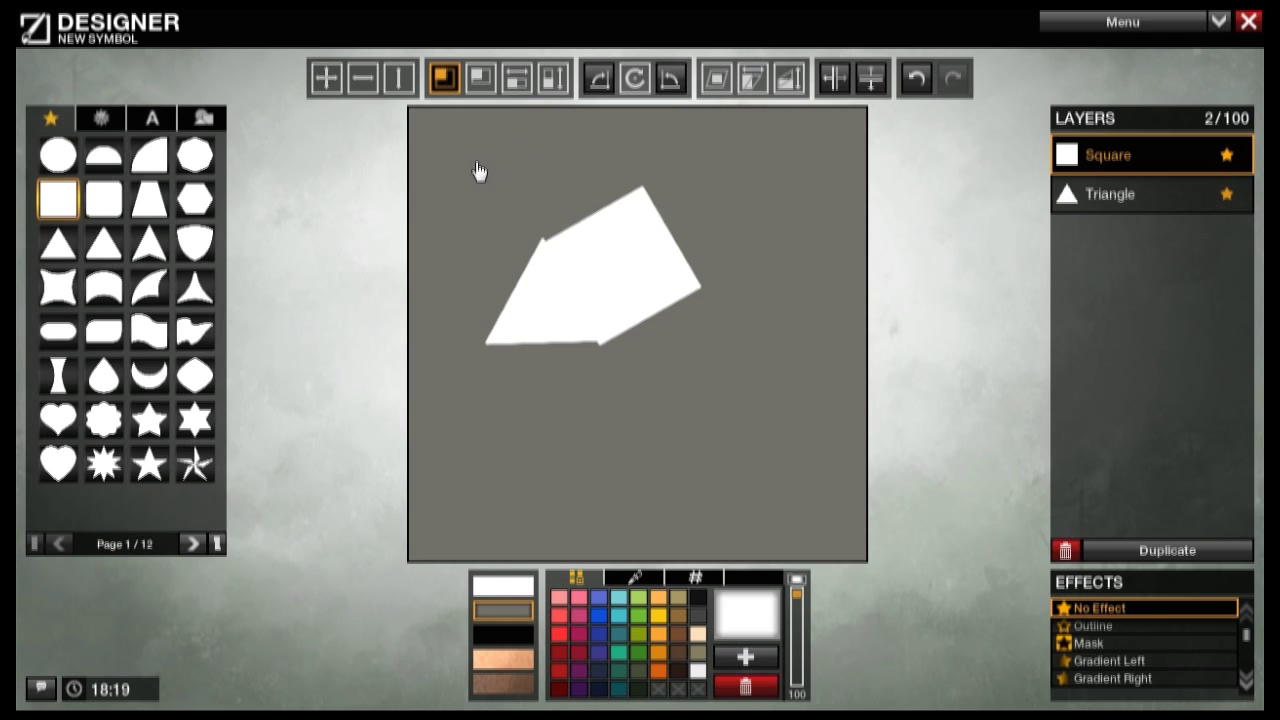
click(324, 80)
drag(604, 220, 606, 215)
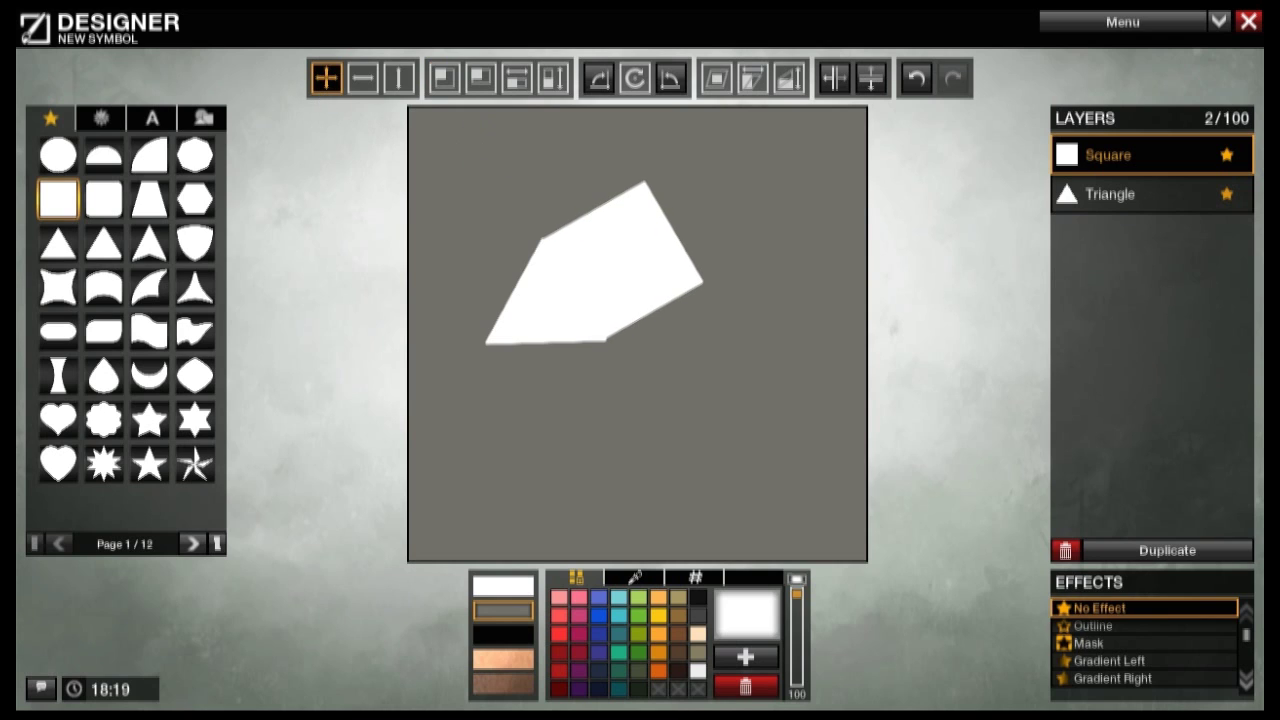
click(441, 80)
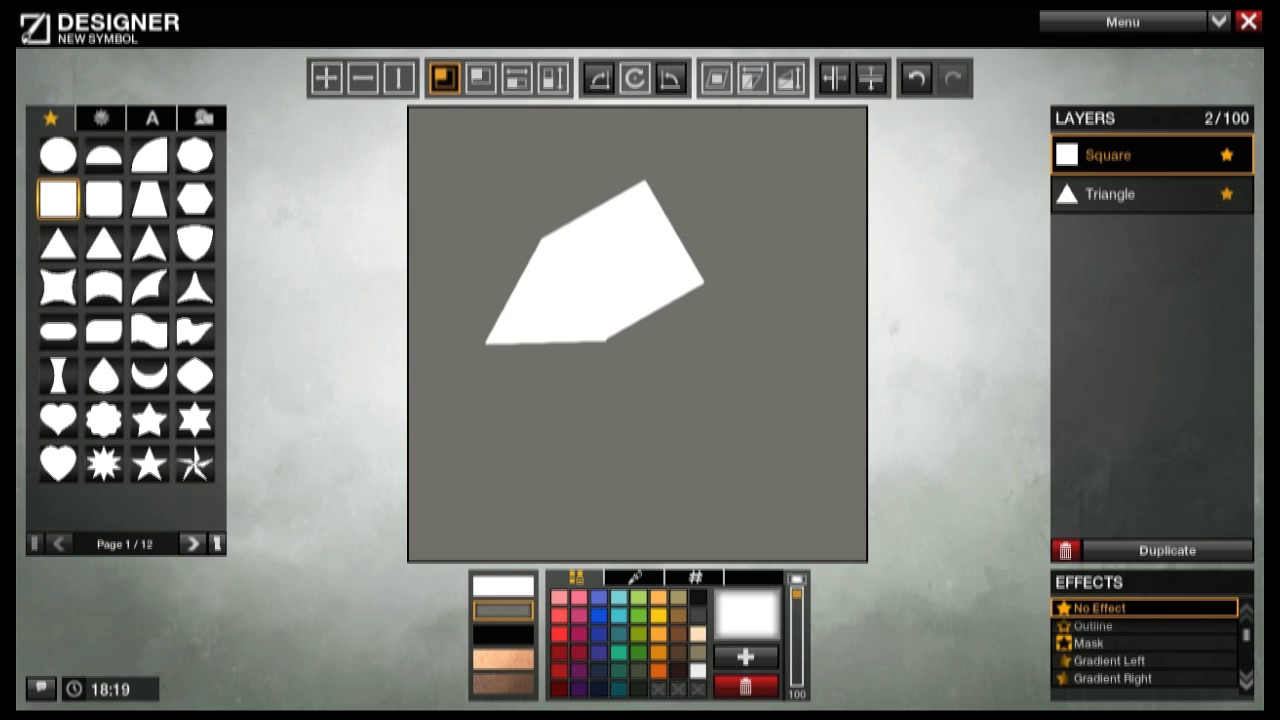
click(325, 78)
drag(526, 157, 530, 155)
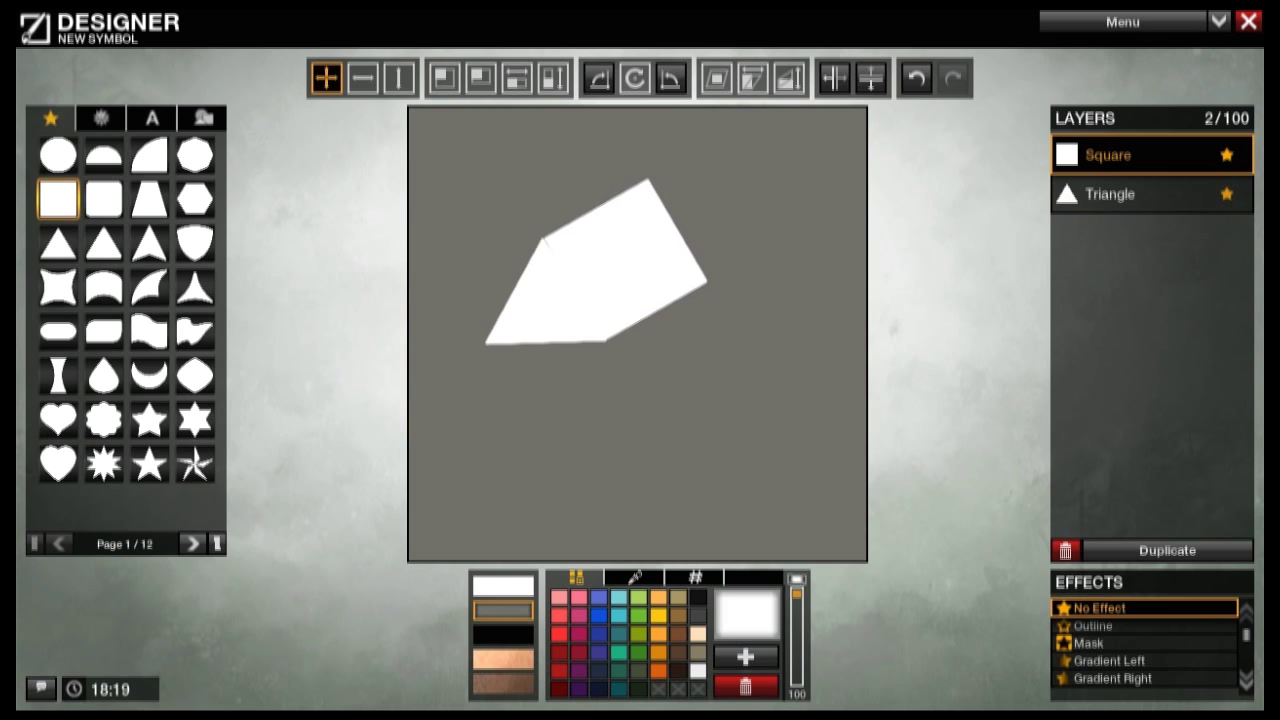
click(445, 78)
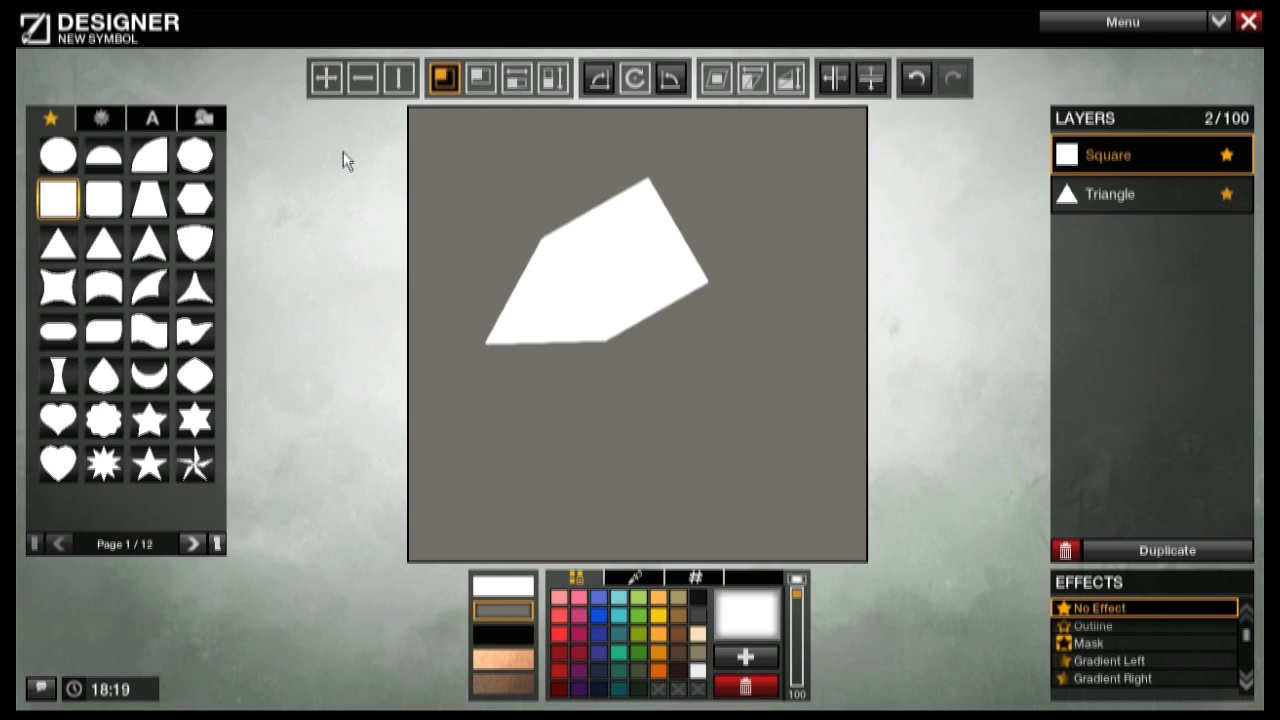
Step: Duplicate the triangle and rotate the copy until it points downward
click(1106, 200)
click(1214, 550)
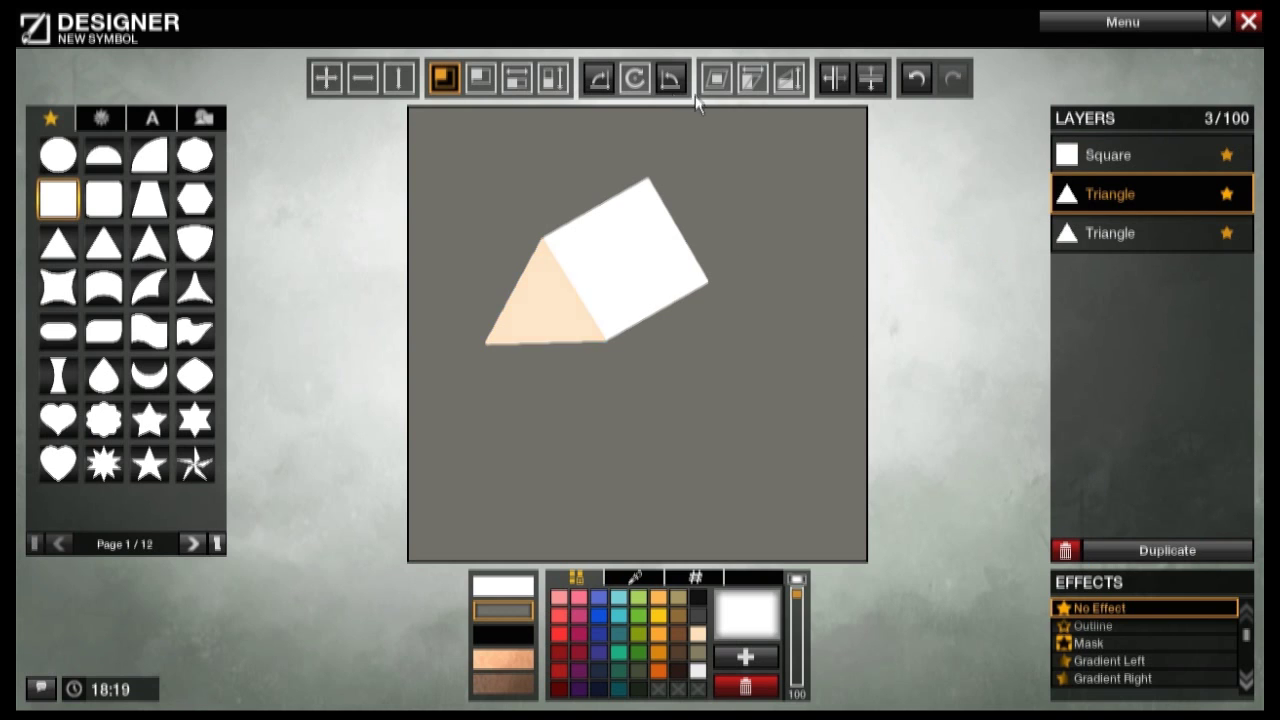
click(634, 78)
drag(614, 240, 633, 340)
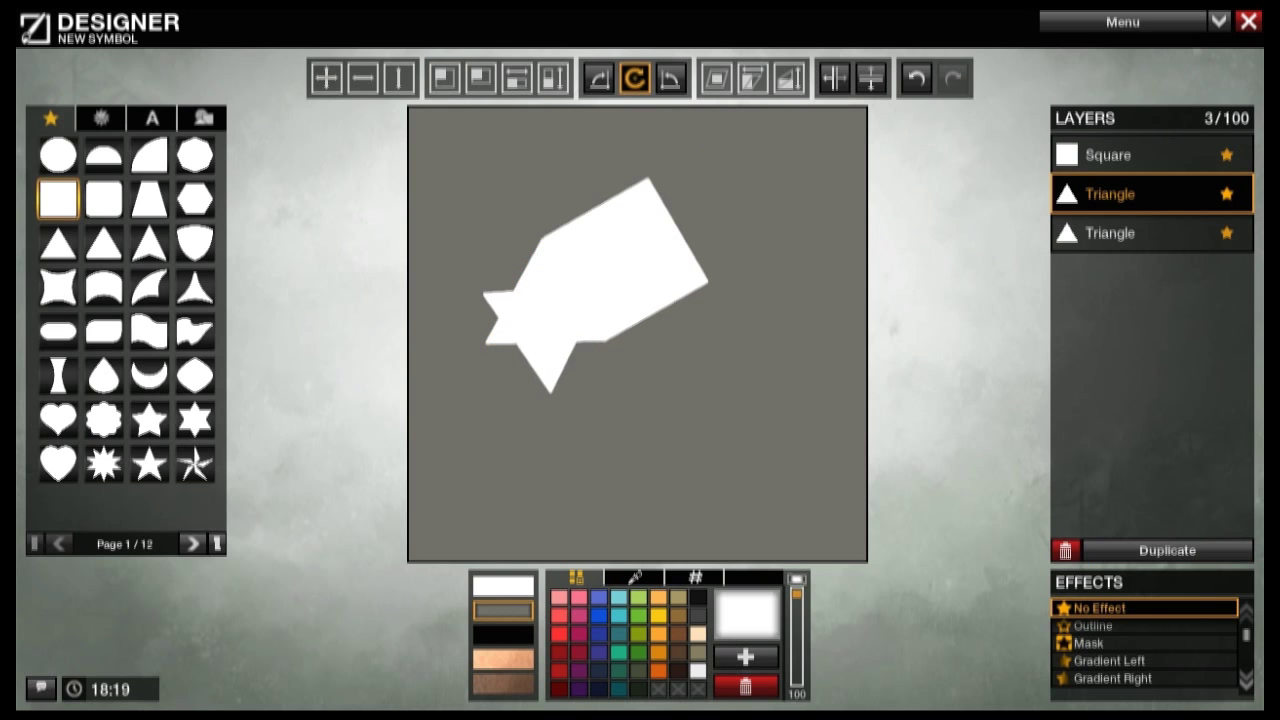
Step: Move the triangle copy up and left so it overlaps the original triangle's upper part, and rotate it slightly counter-clockwise
click(326, 78)
drag(545, 323, 505, 263)
key(Right)
key(Right)
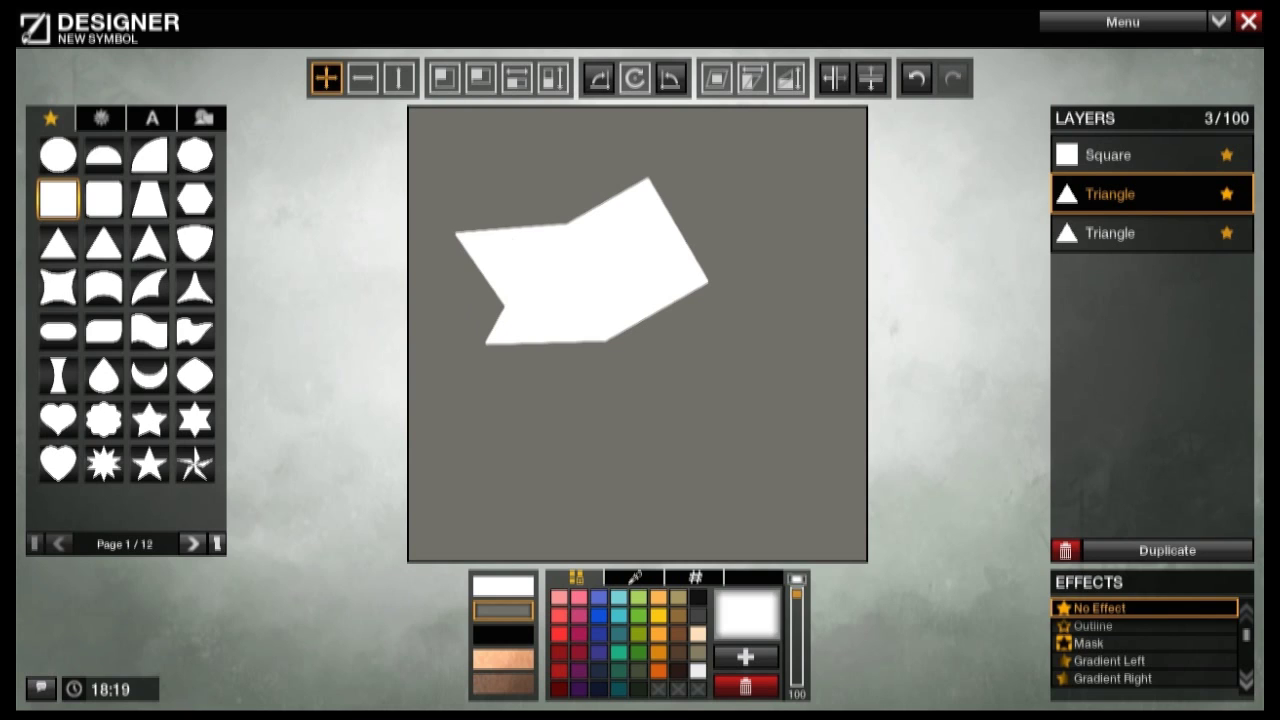
key(Left)
key(Left)
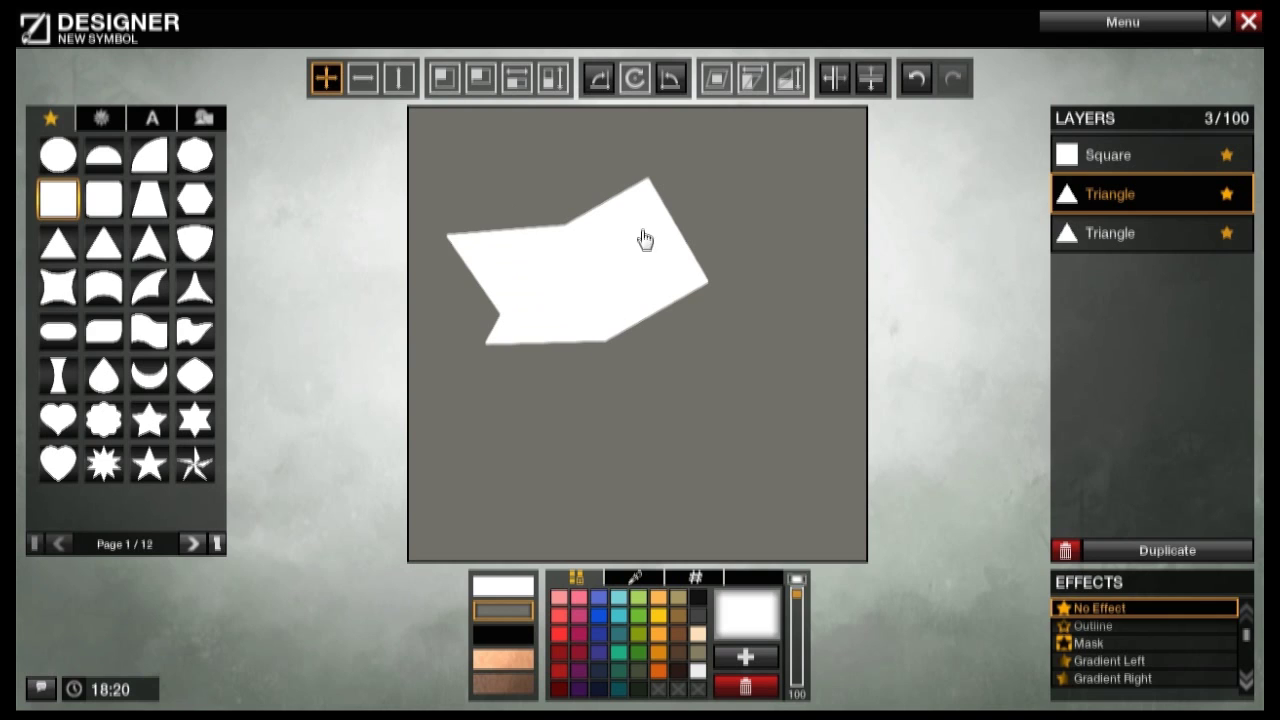
click(634, 78)
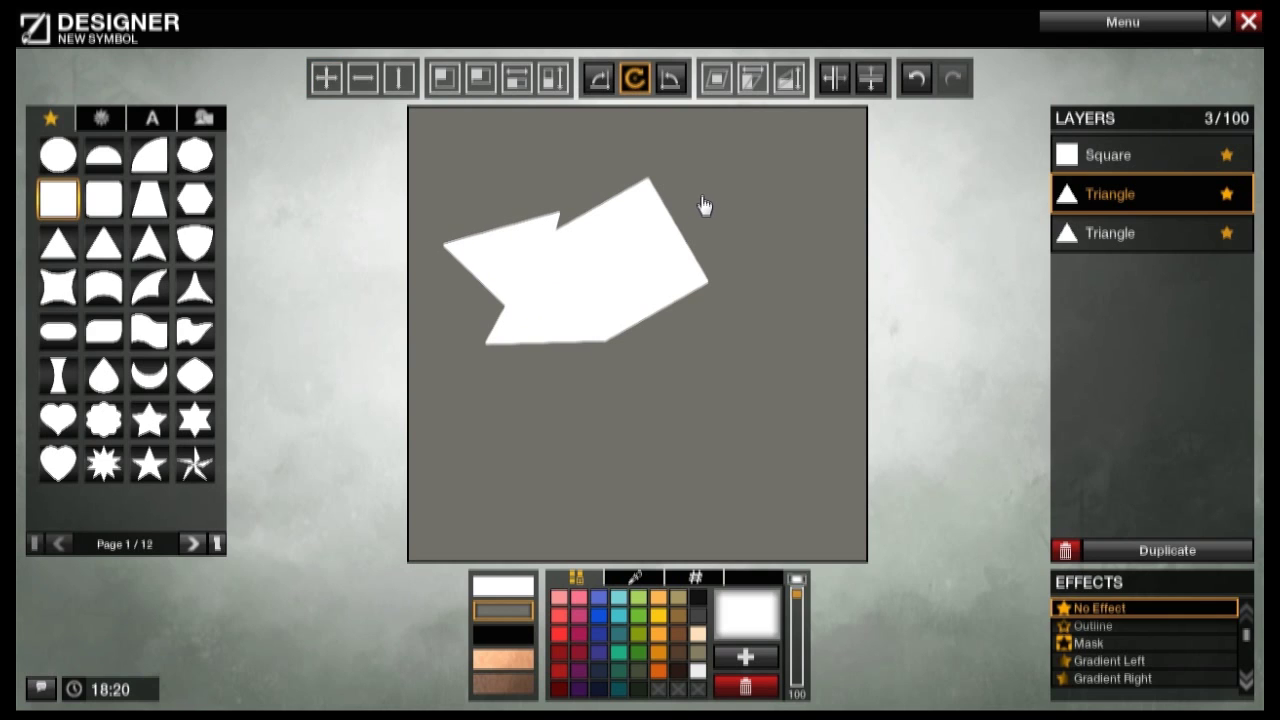
Step: Duplicate the rotated triangle, scale the new copy down and place it just above the larger one
click(1155, 550)
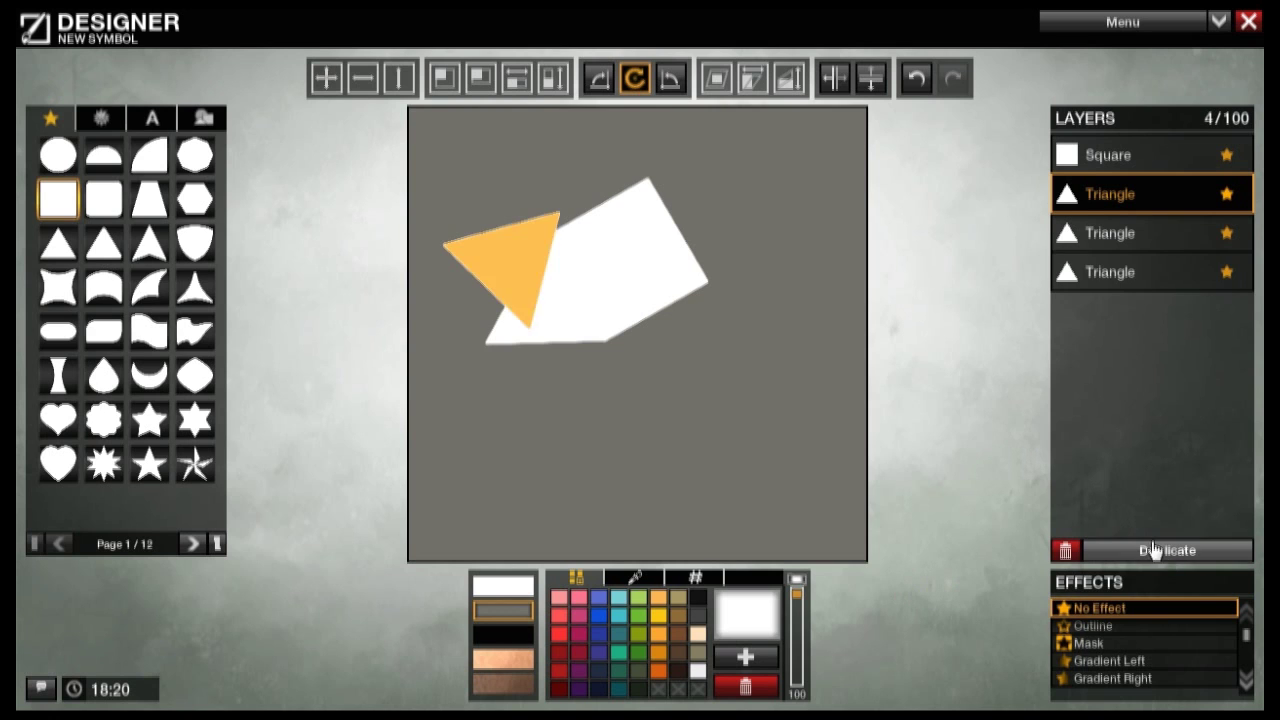
click(445, 78)
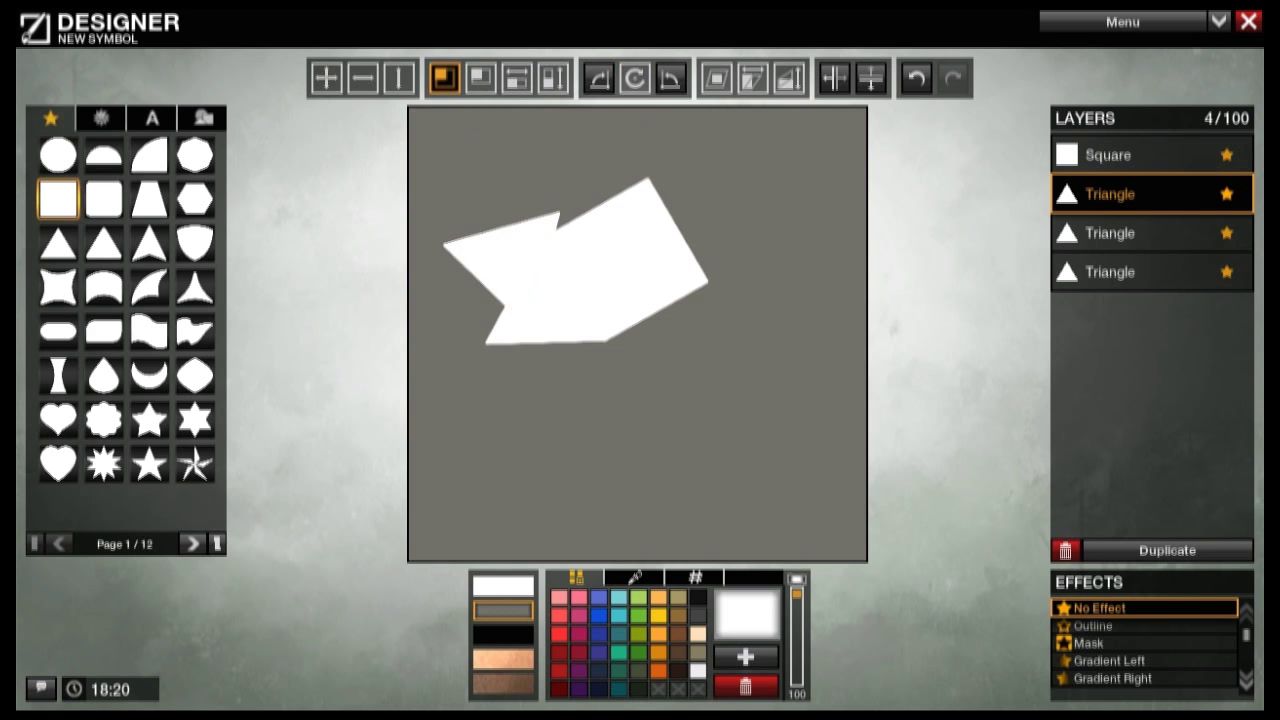
click(330, 78)
drag(521, 127, 480, 20)
drag(470, 160, 511, 189)
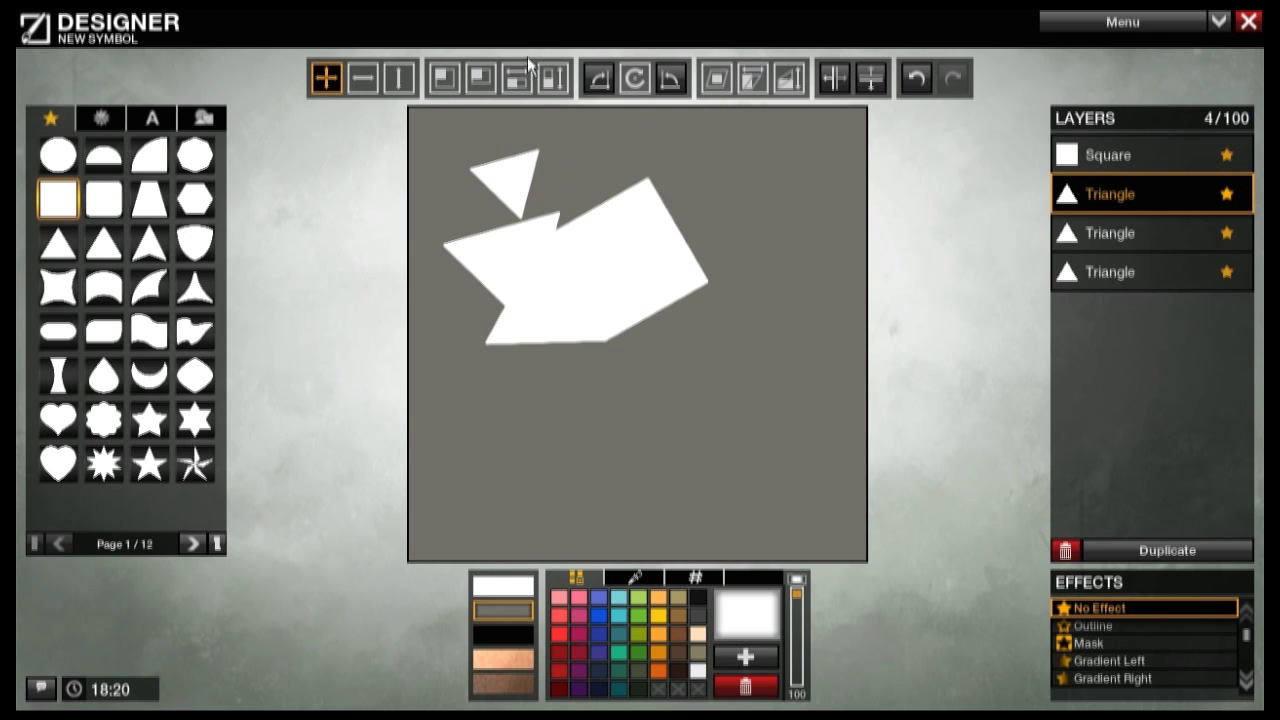
Step: Tilt and shrink the small triangle further, and set its lower tip against the upper edge of the larger rotated triangle
click(635, 80)
drag(640, 160, 662, 168)
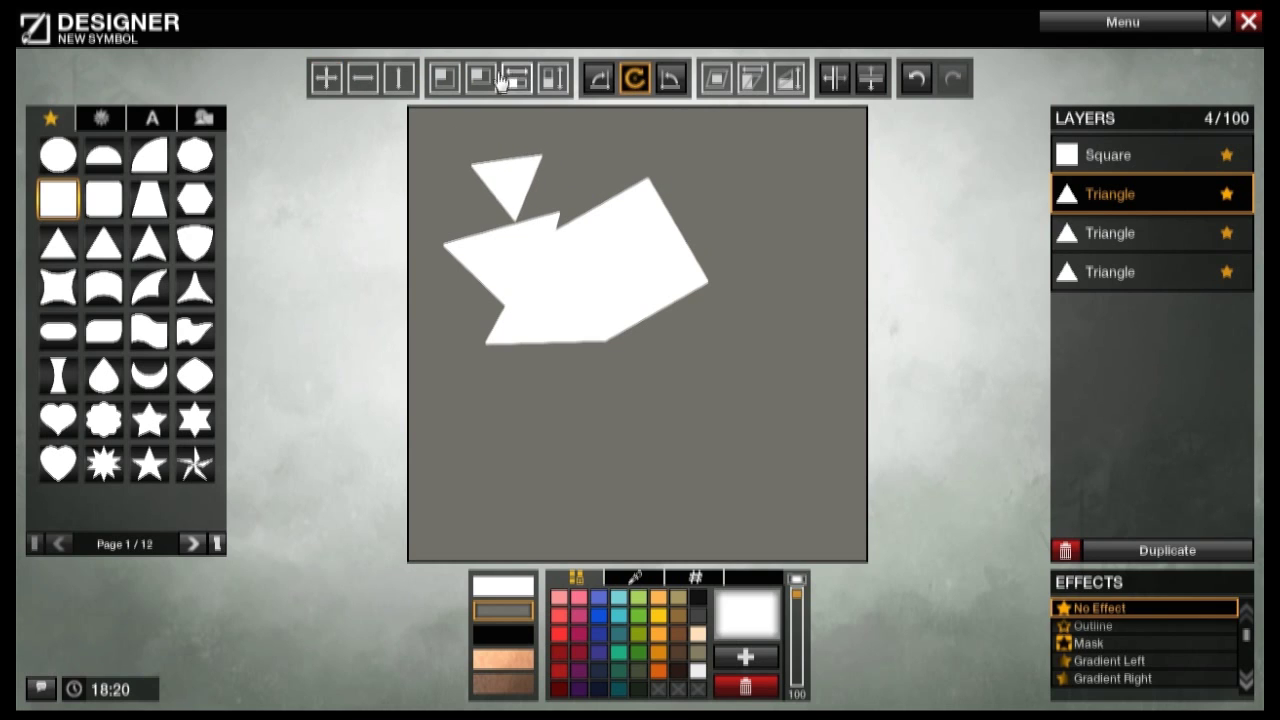
click(446, 78)
drag(477, 120, 511, 129)
click(614, 80)
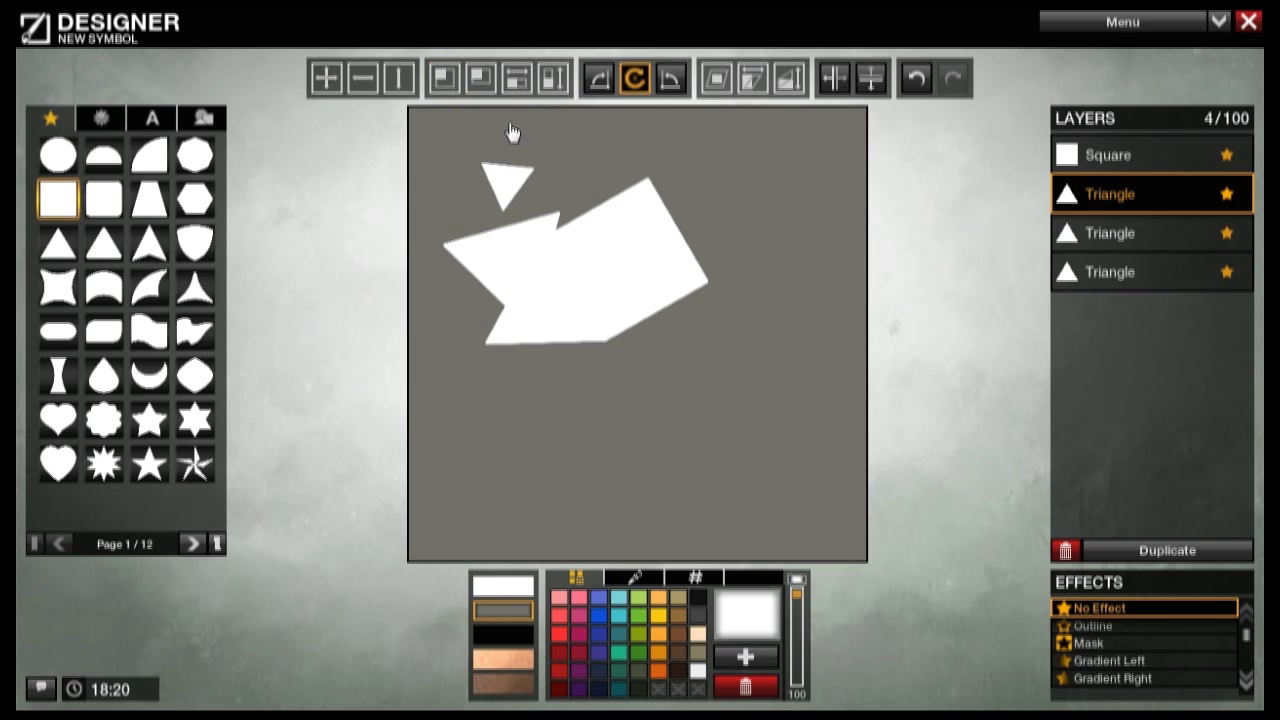
click(341, 86)
drag(507, 181, 519, 194)
Step: Rotate the larger overlapping triangle copy slightly further counter-clockwise
click(1100, 234)
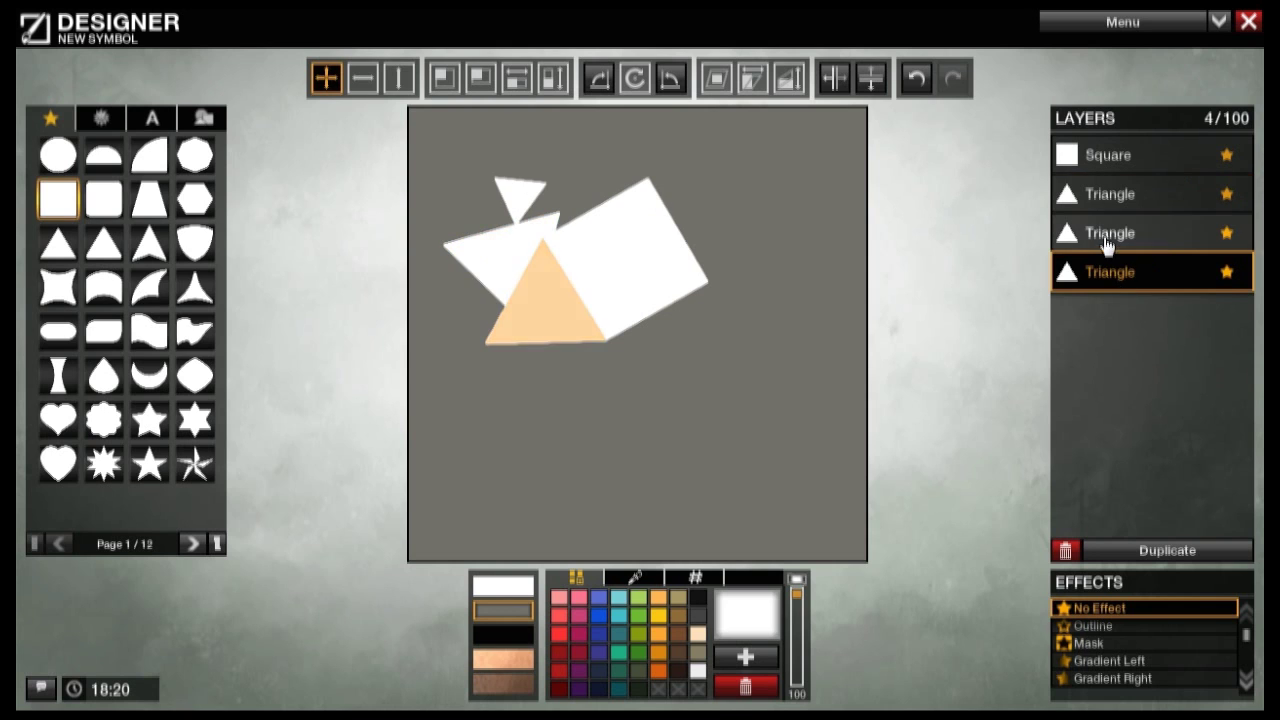
click(634, 80)
drag(746, 222, 742, 183)
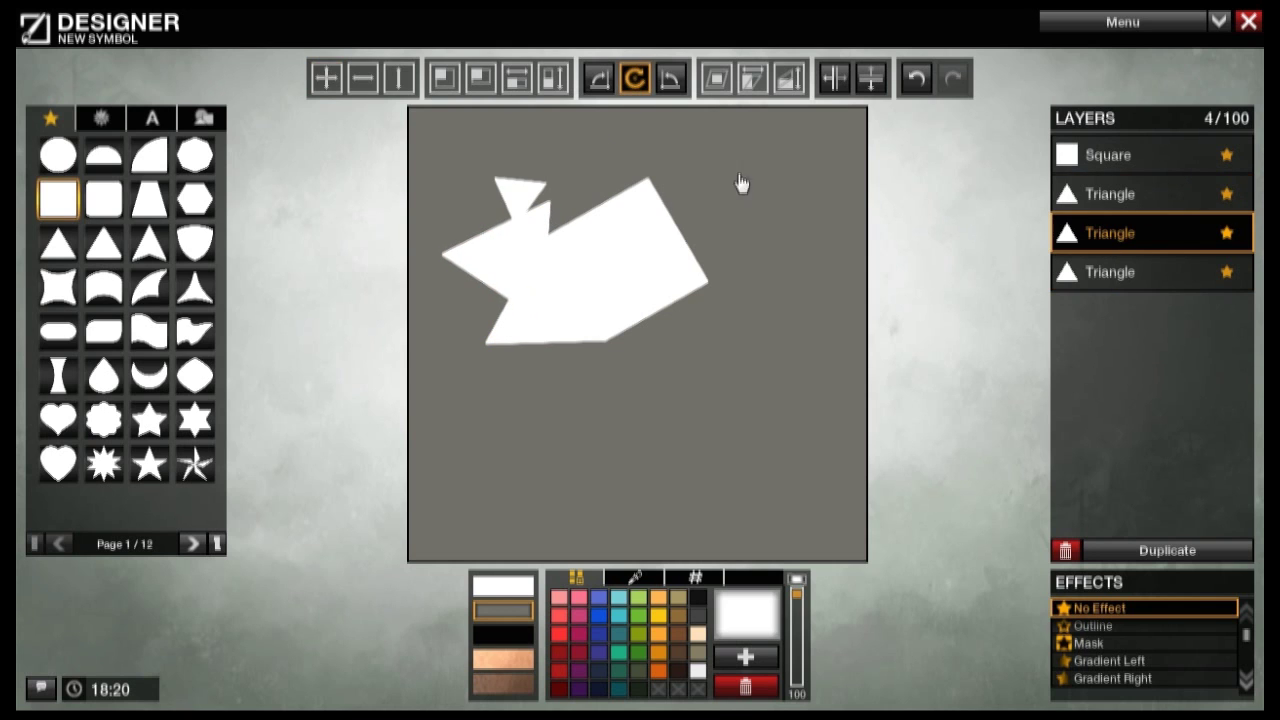
click(1112, 208)
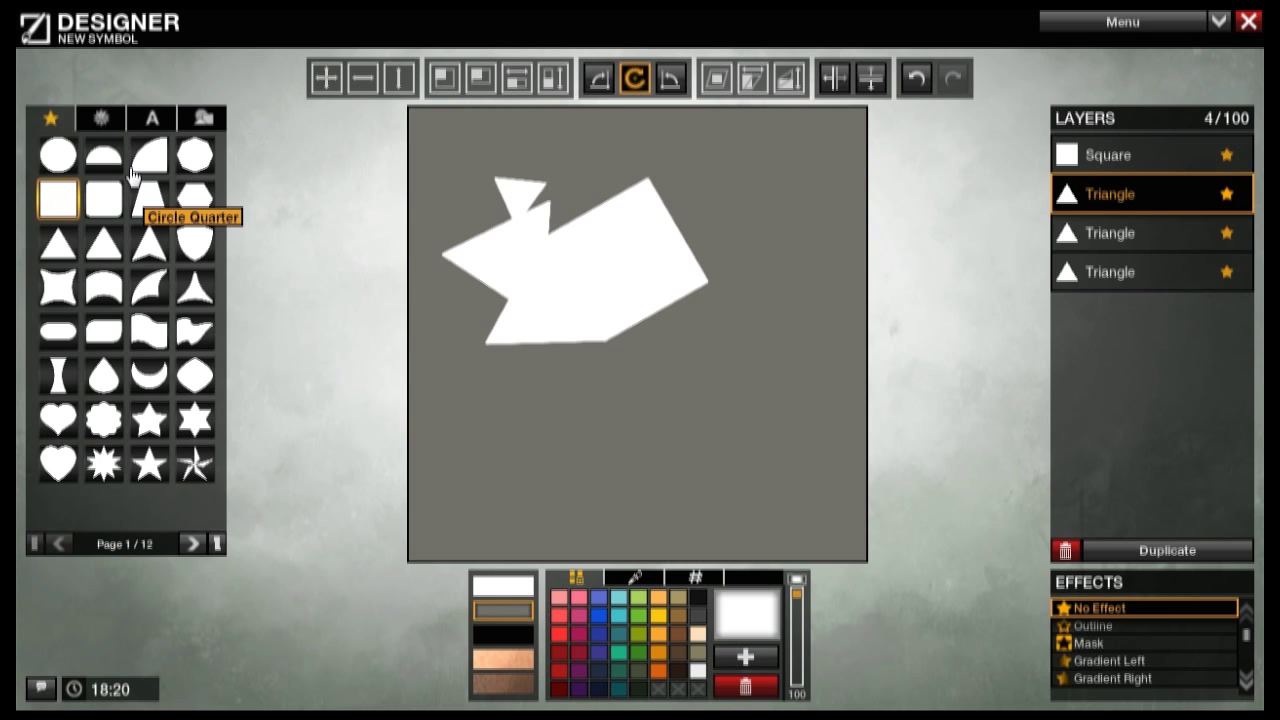
click(103, 160)
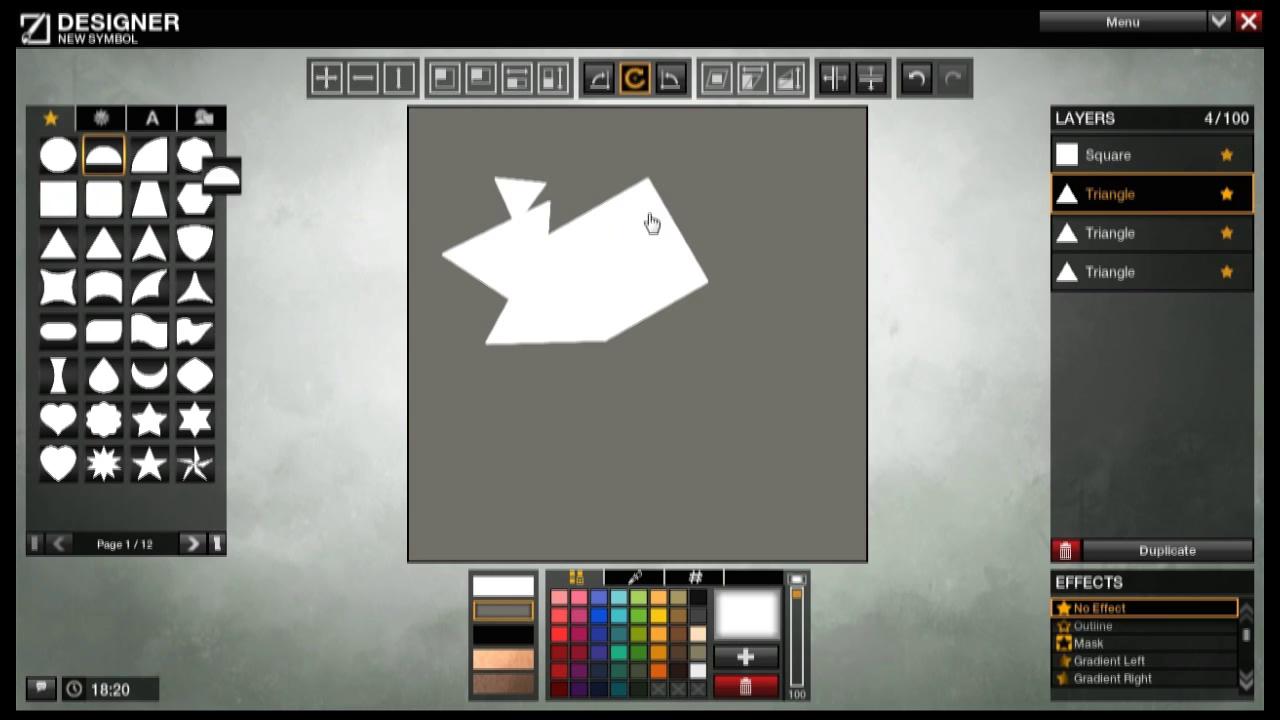
drag(624, 214, 494, 180)
click(326, 78)
drag(610, 340, 550, 278)
drag(694, 245, 730, 203)
drag(687, 155, 717, 299)
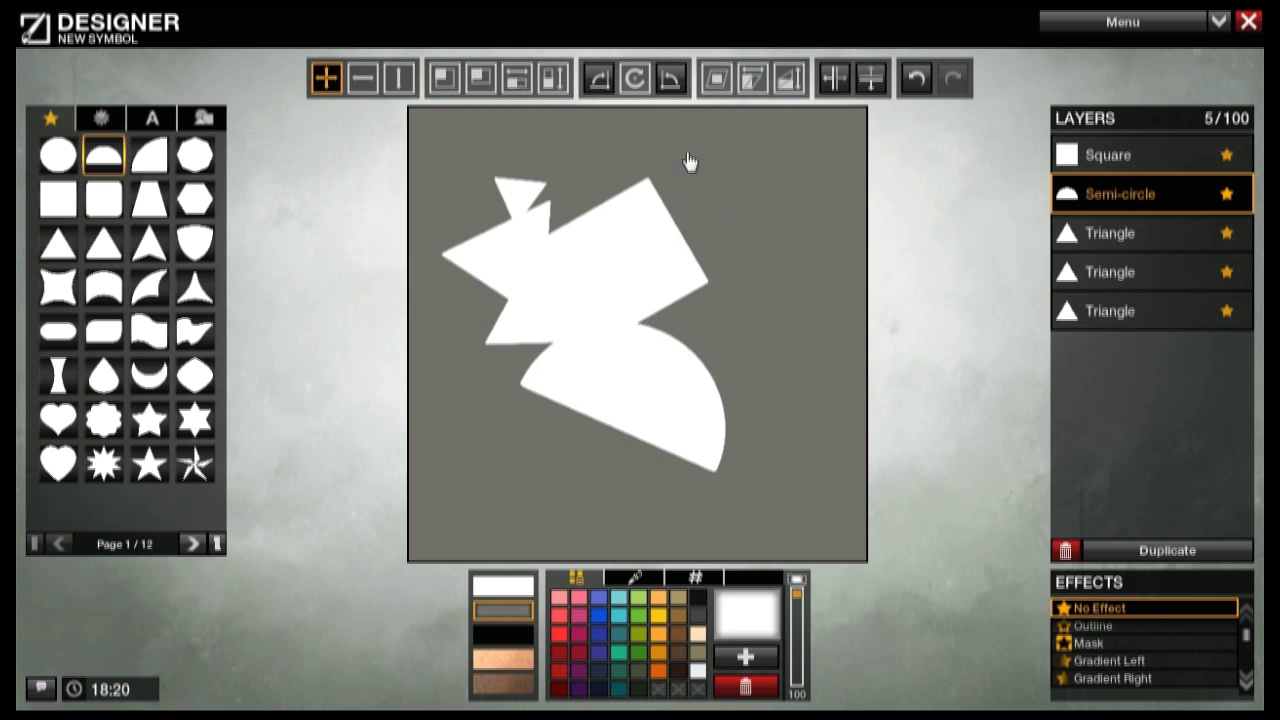
click(1065, 550)
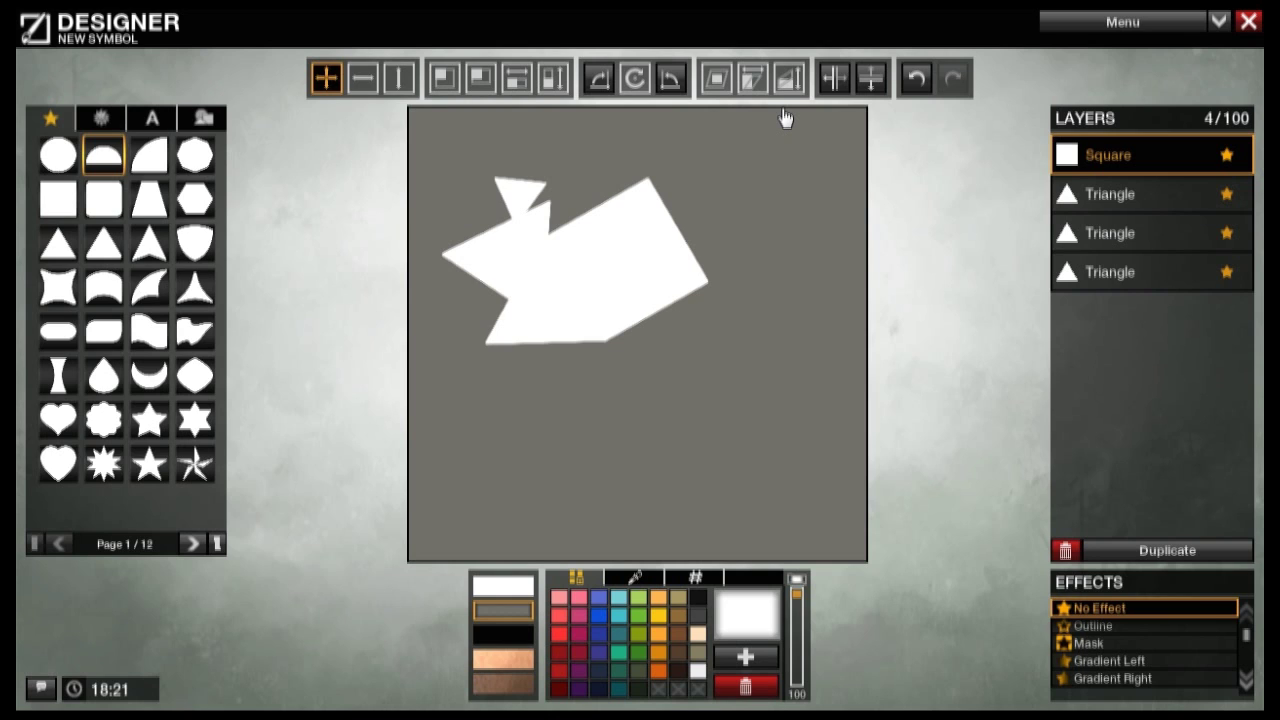
Step: Add a white semi-circle as the topmost layer, scale it down to less than the square's width and adjust its horizontal stretch
drag(103, 155, 451, 221)
click(448, 82)
drag(479, 115, 635, 205)
click(516, 78)
drag(558, 120, 660, 130)
Step: Position, slightly tilt and resize the semi-circle so its flat side spans from the small triangle to the square's uppermost corner
click(328, 79)
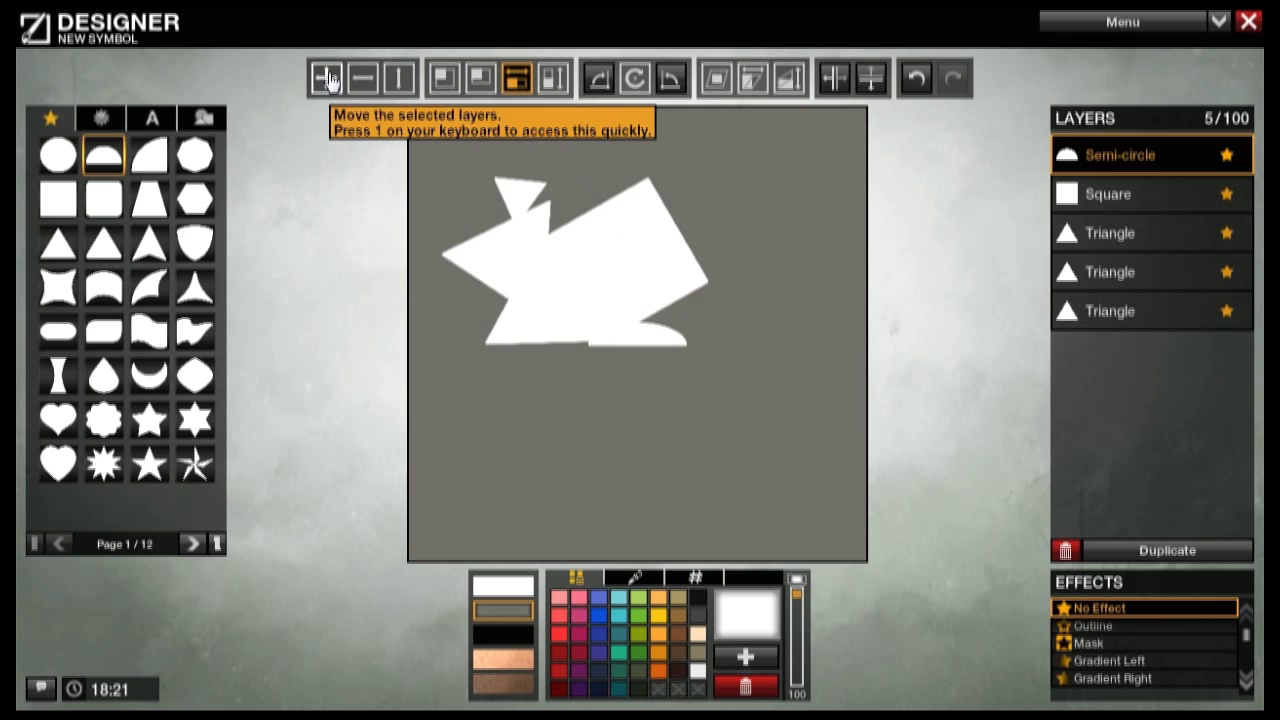
drag(589, 303, 546, 150)
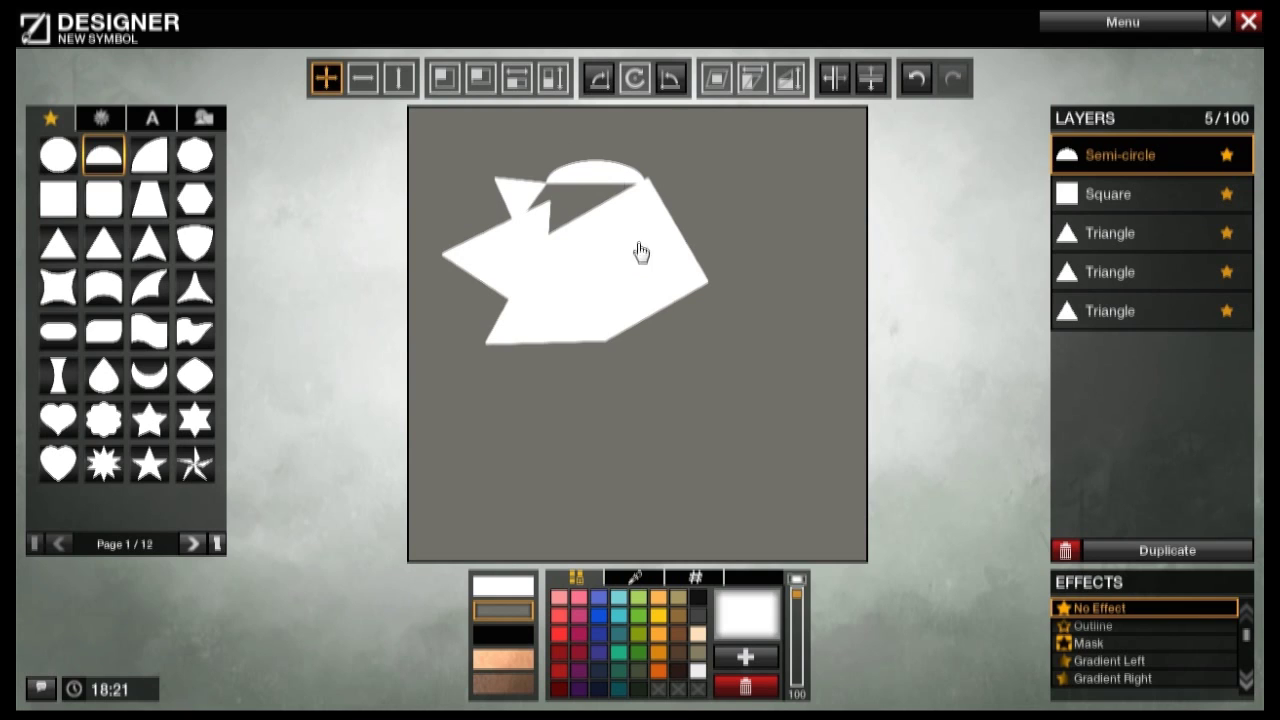
click(634, 78)
click(326, 78)
drag(590, 175, 570, 186)
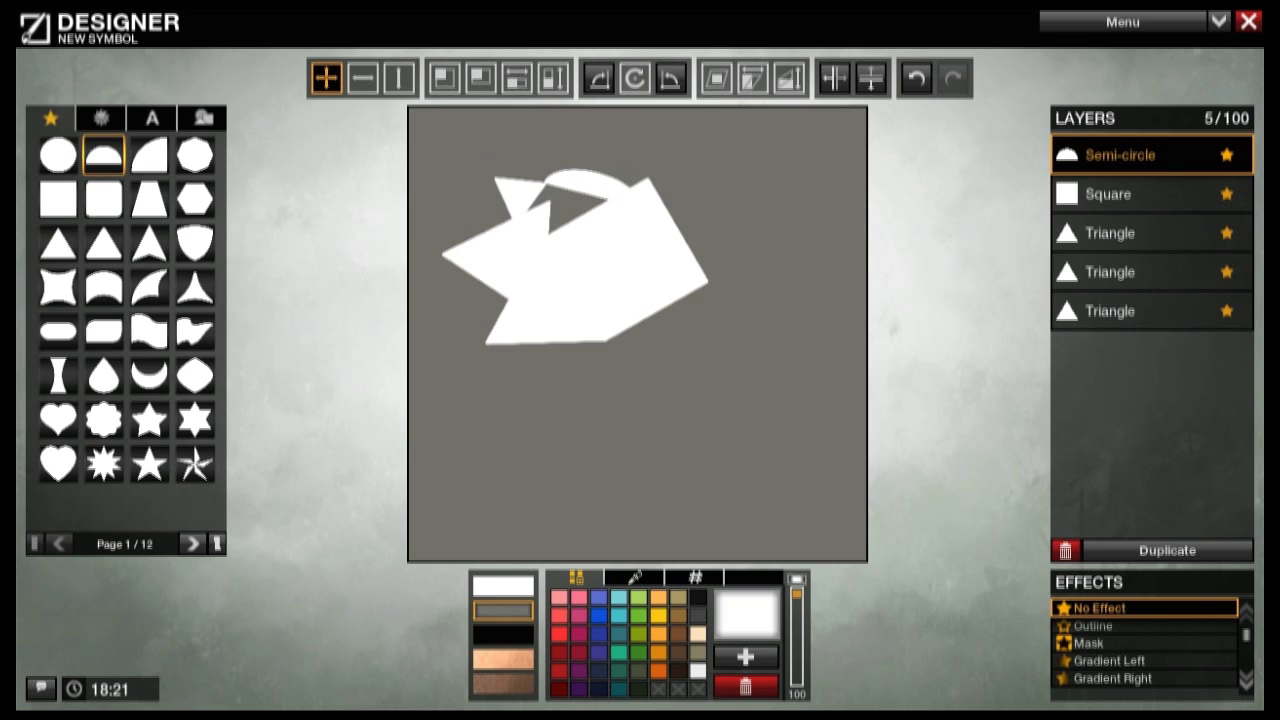
click(634, 80)
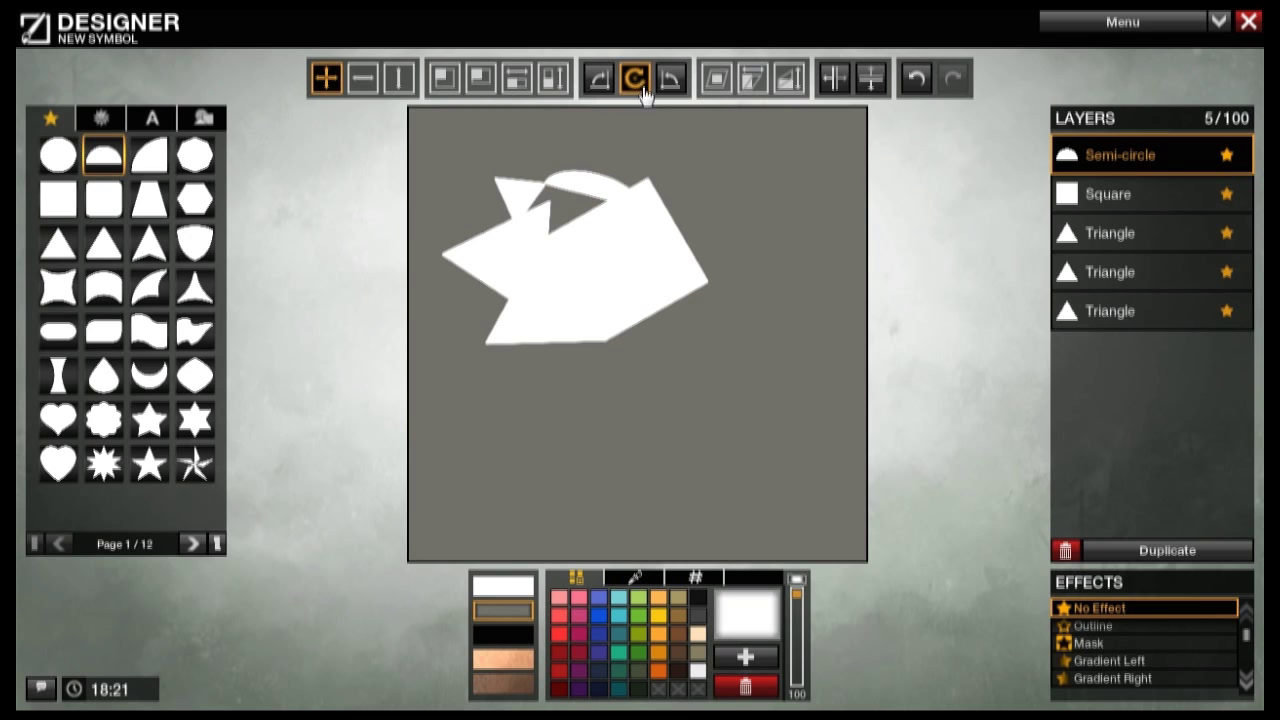
drag(330, 83, 338, 72)
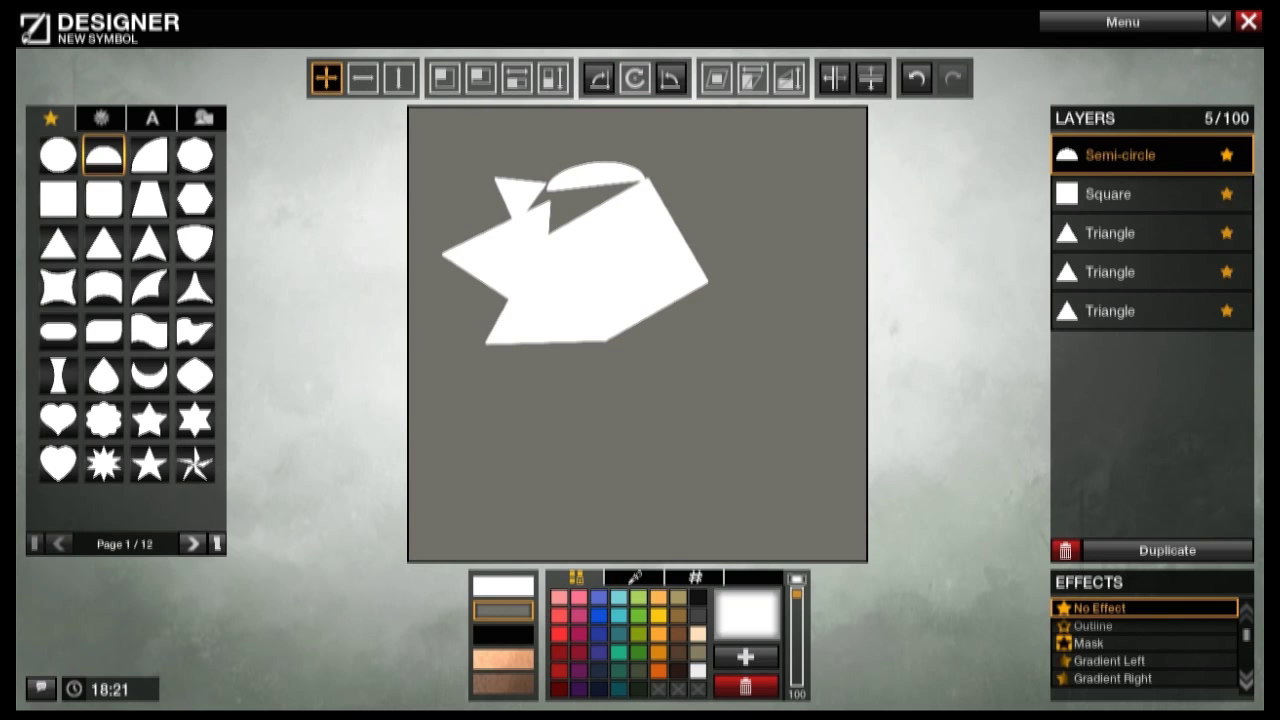
click(445, 79)
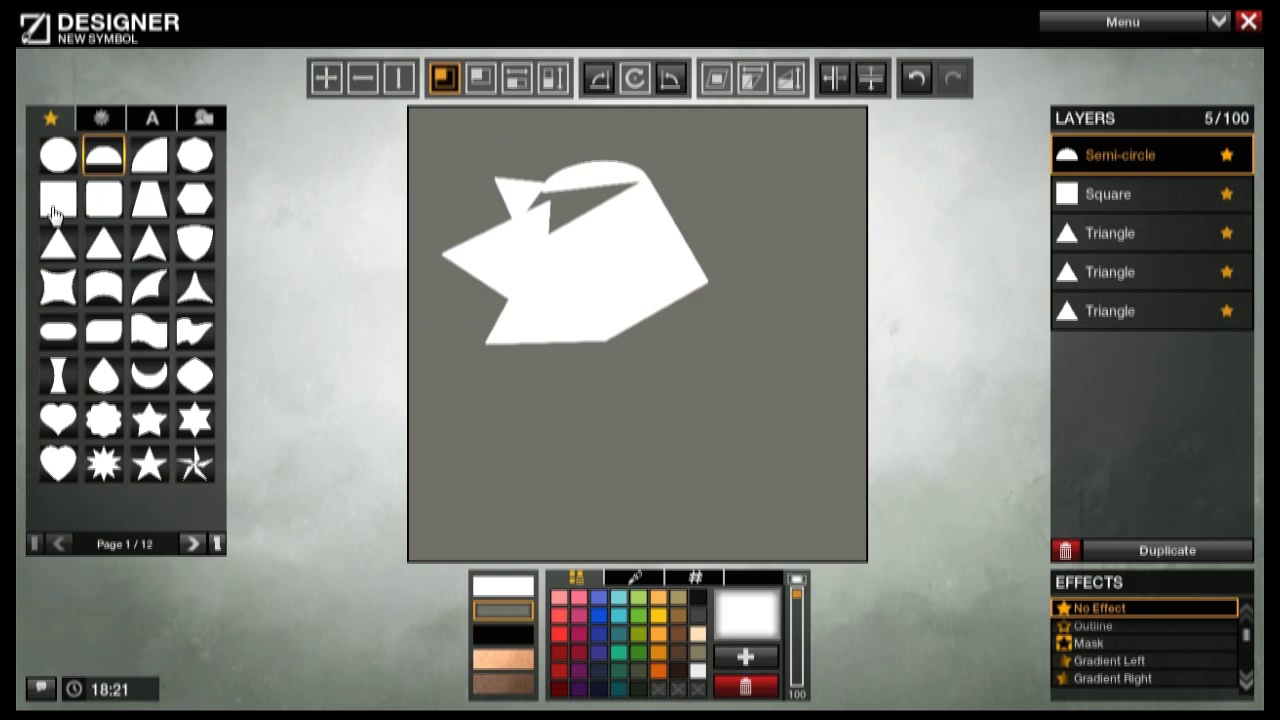
Step: Duplicate the small triangle and place the copy just above the semi-circle near the square's uppermost corner
click(1072, 309)
click(1100, 273)
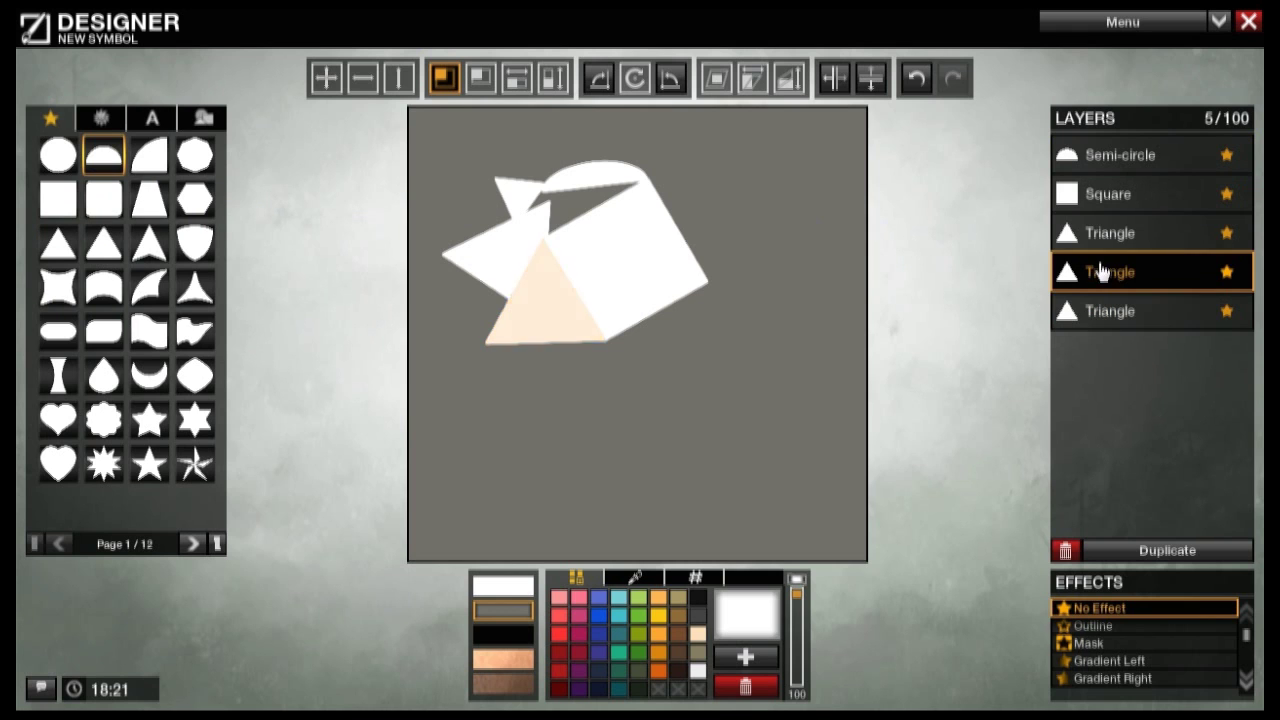
click(1152, 231)
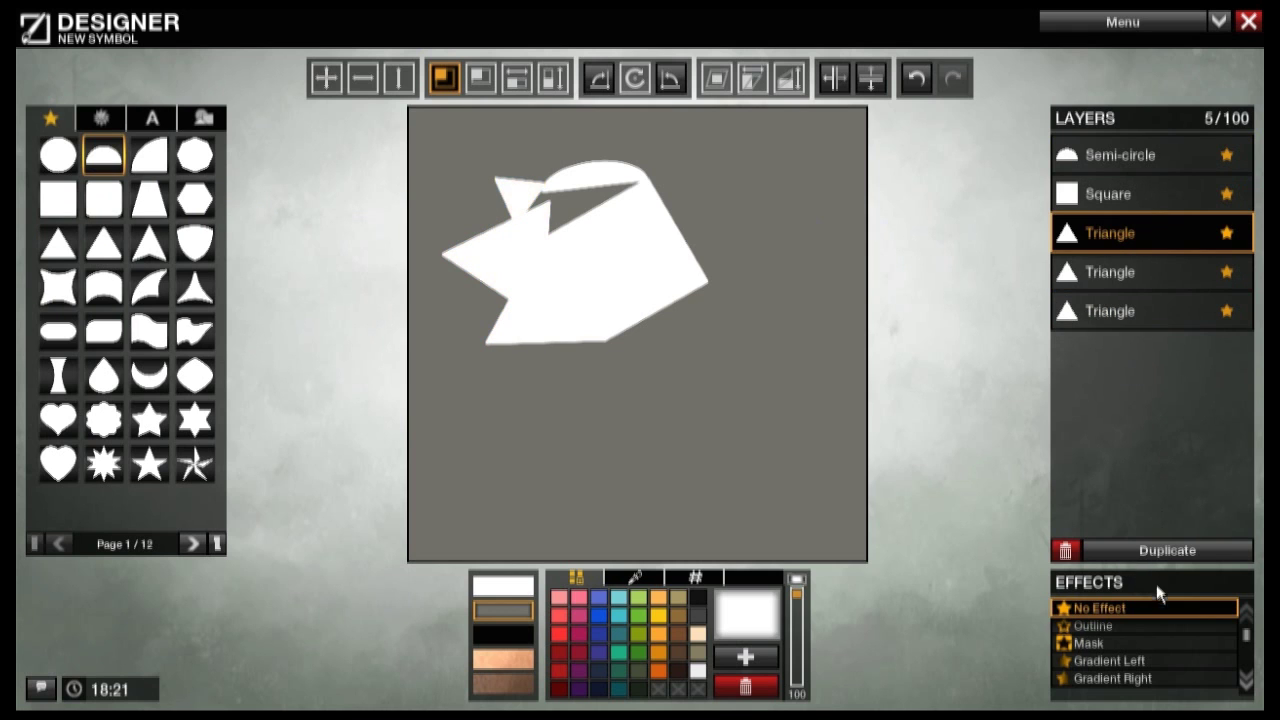
click(1157, 551)
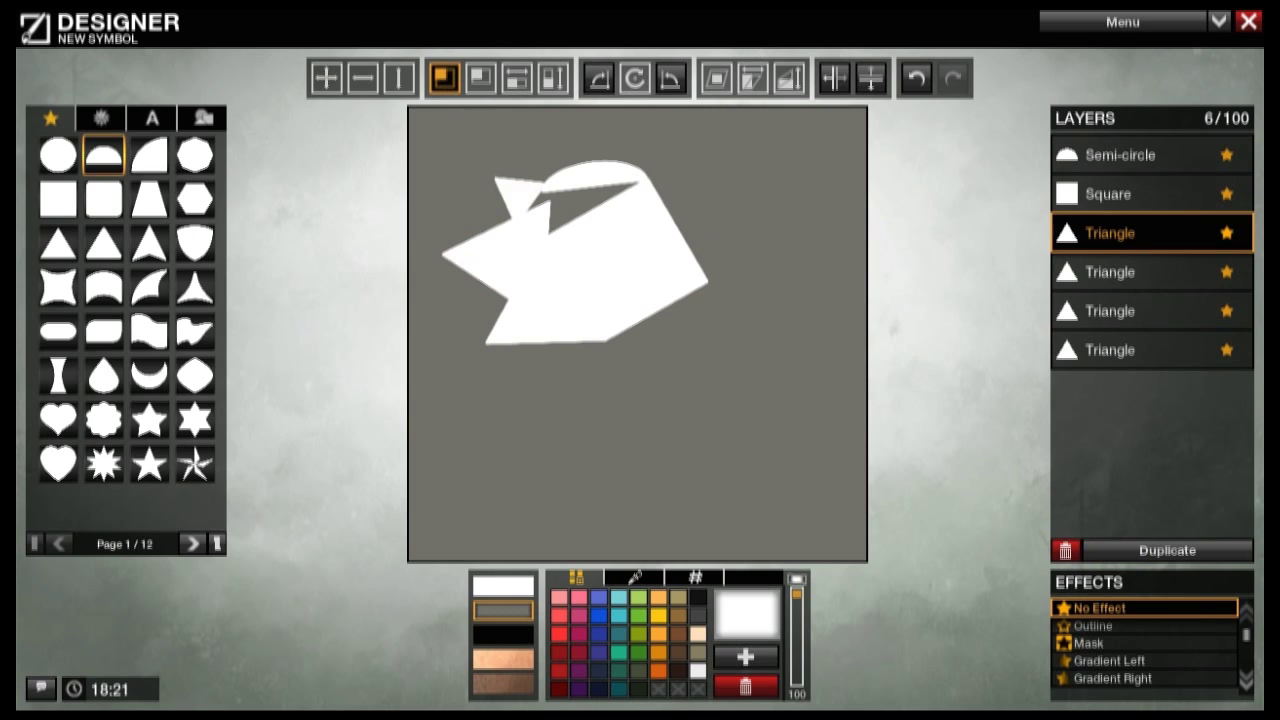
click(327, 80)
drag(560, 240, 677, 185)
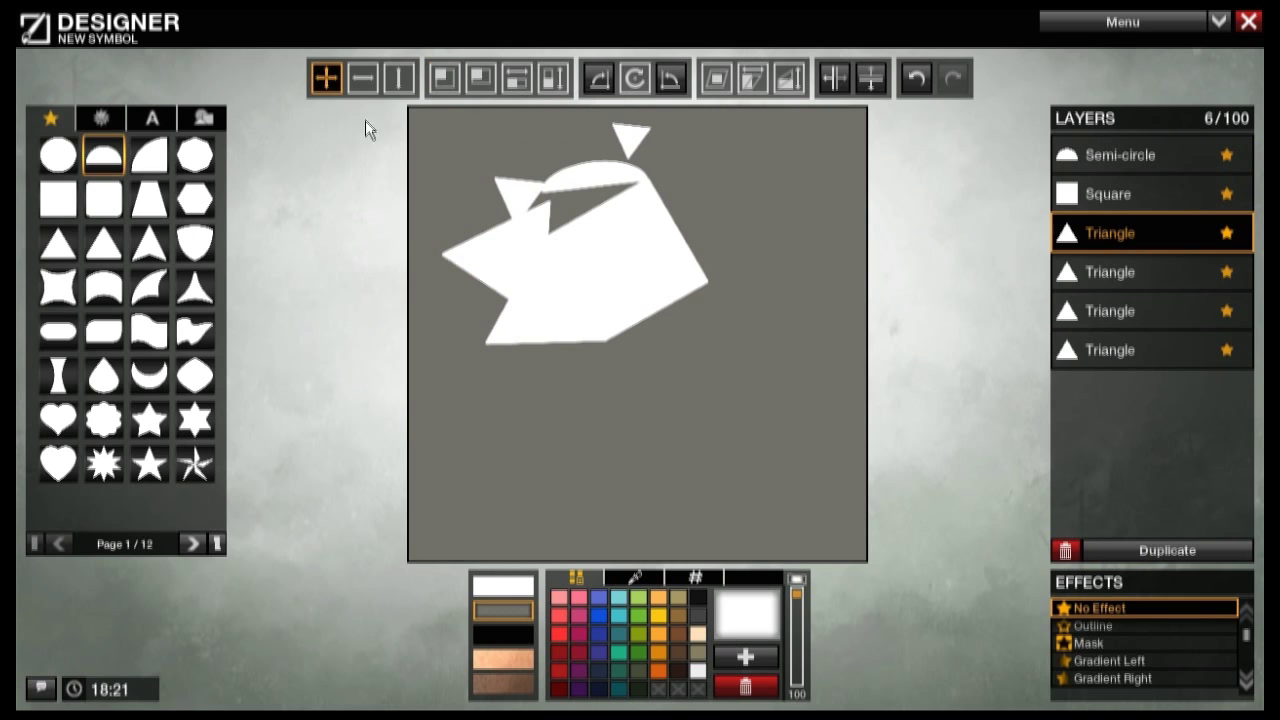
Step: Shrink the new triangle, rotate it to point right, and move it up to the canvas's upper edge
click(443, 88)
mouse_move(600, 190)
mouse_down()
mouse_move(542, 154)
mouse_move(606, 166)
mouse_up()
click(633, 78)
drag(637, 124, 598, 214)
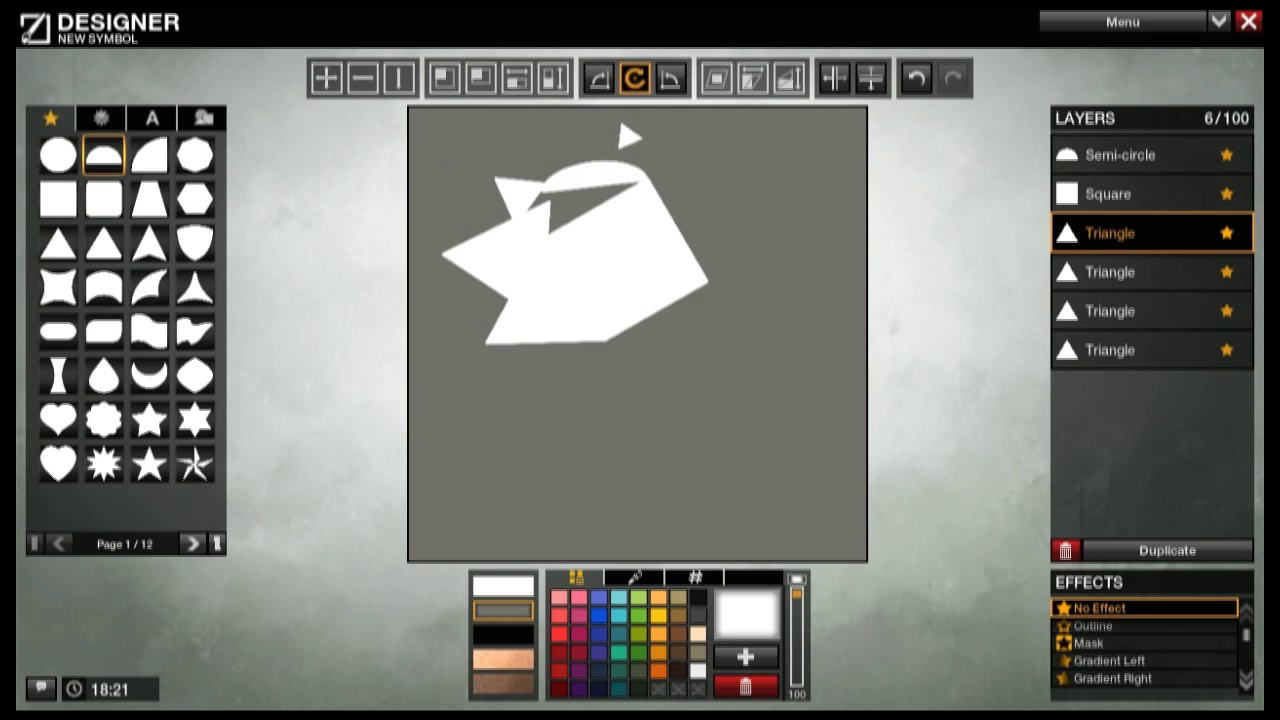
click(318, 82)
drag(627, 138, 652, 124)
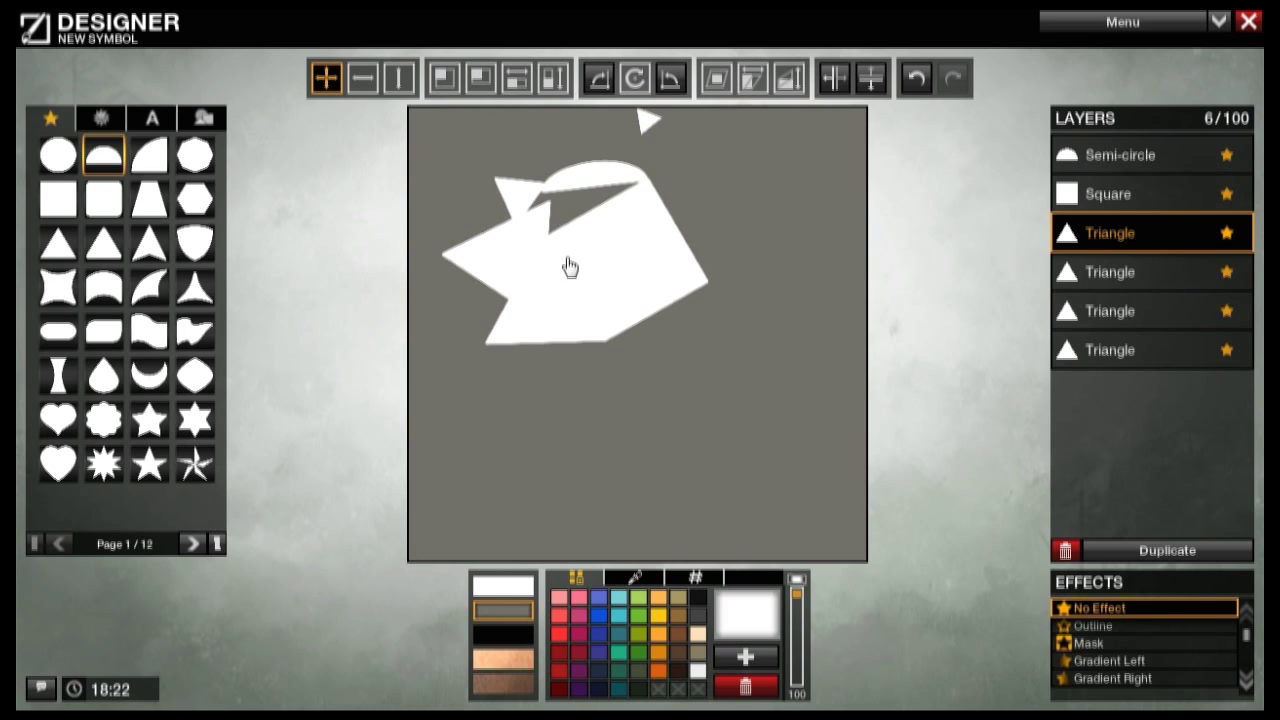
Step: Add a white circle quarter, scale it down to about the tiny triangle's size and rotate it to suit the triangle's slanted edge
drag(163, 140, 591, 206)
click(444, 78)
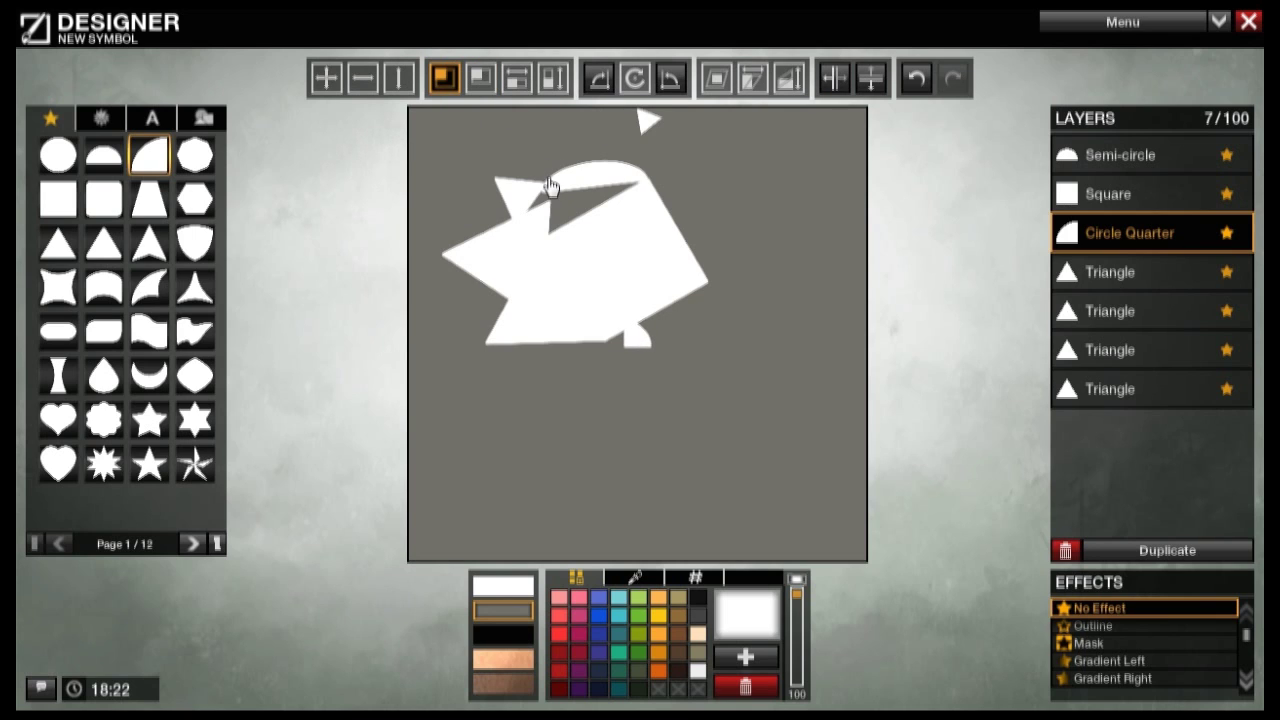
click(634, 78)
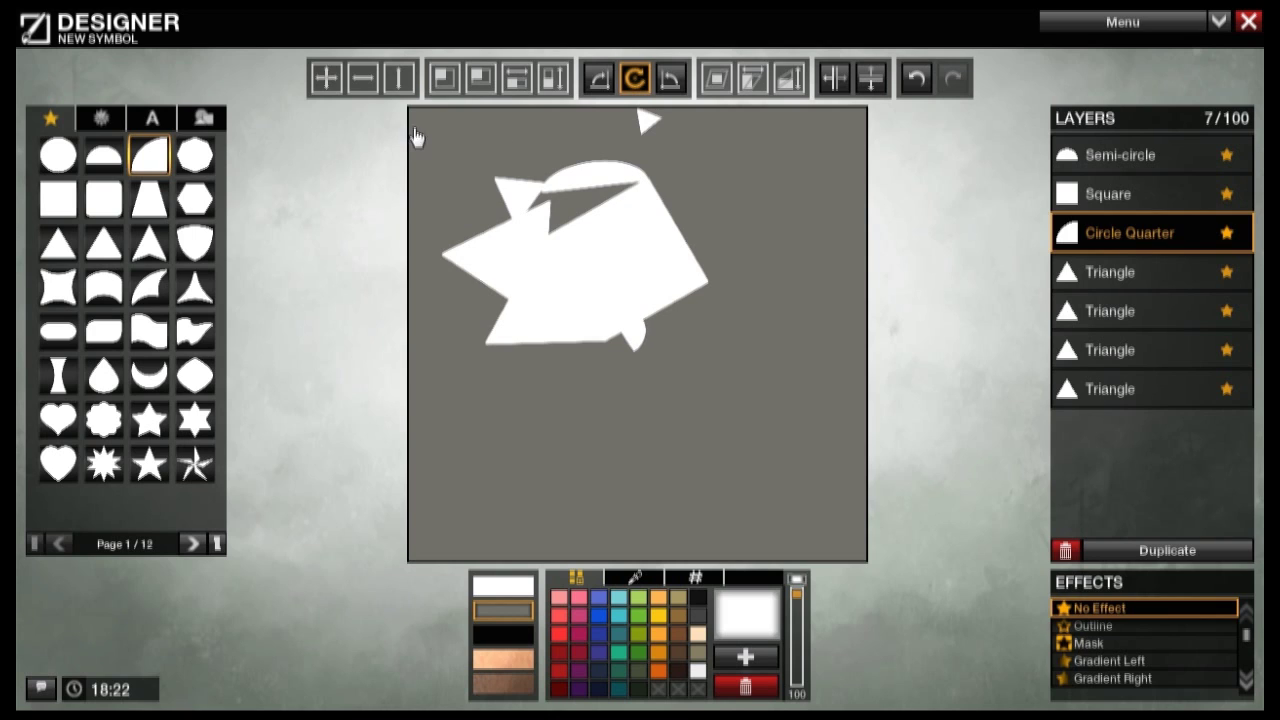
Step: Move the circle quarter against the tiny triangle's lower-right edge and fine-tune its rotation and position until the gap closes
click(322, 80)
drag(427, 178, 453, 15)
drag(659, 172, 653, 136)
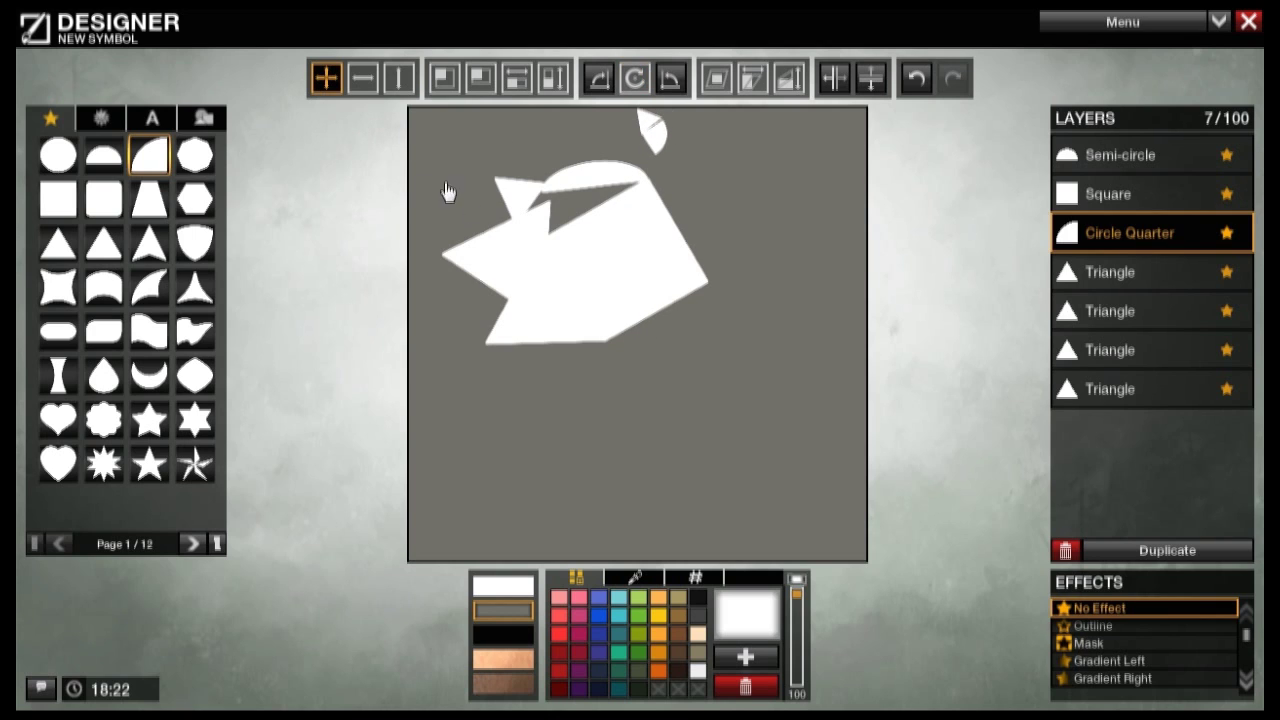
click(445, 78)
click(636, 80)
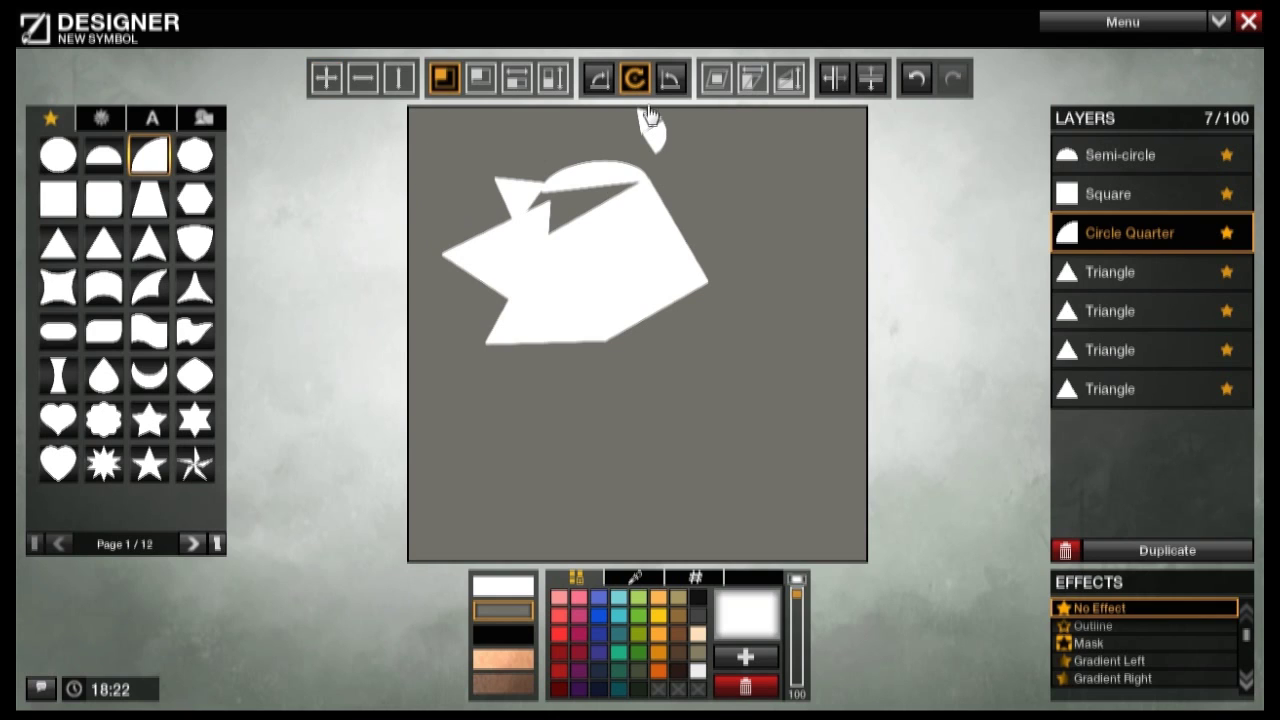
drag(650, 116, 660, 125)
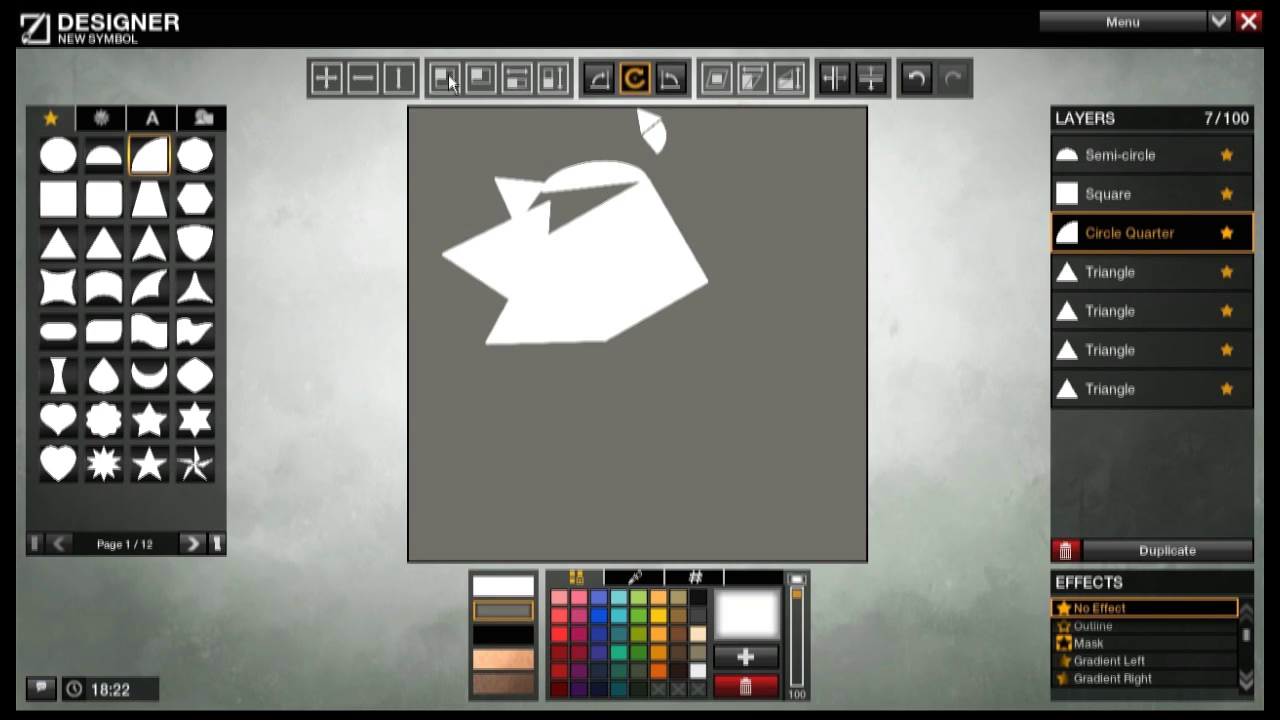
click(326, 78)
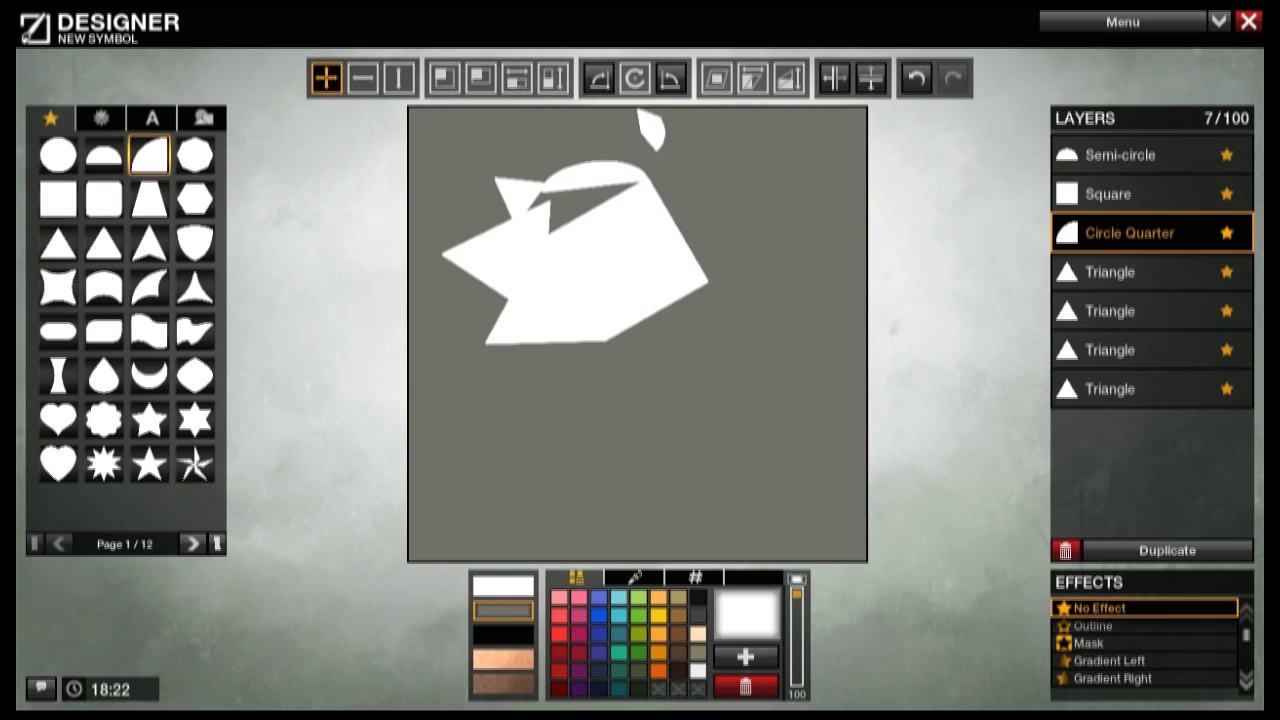
click(445, 80)
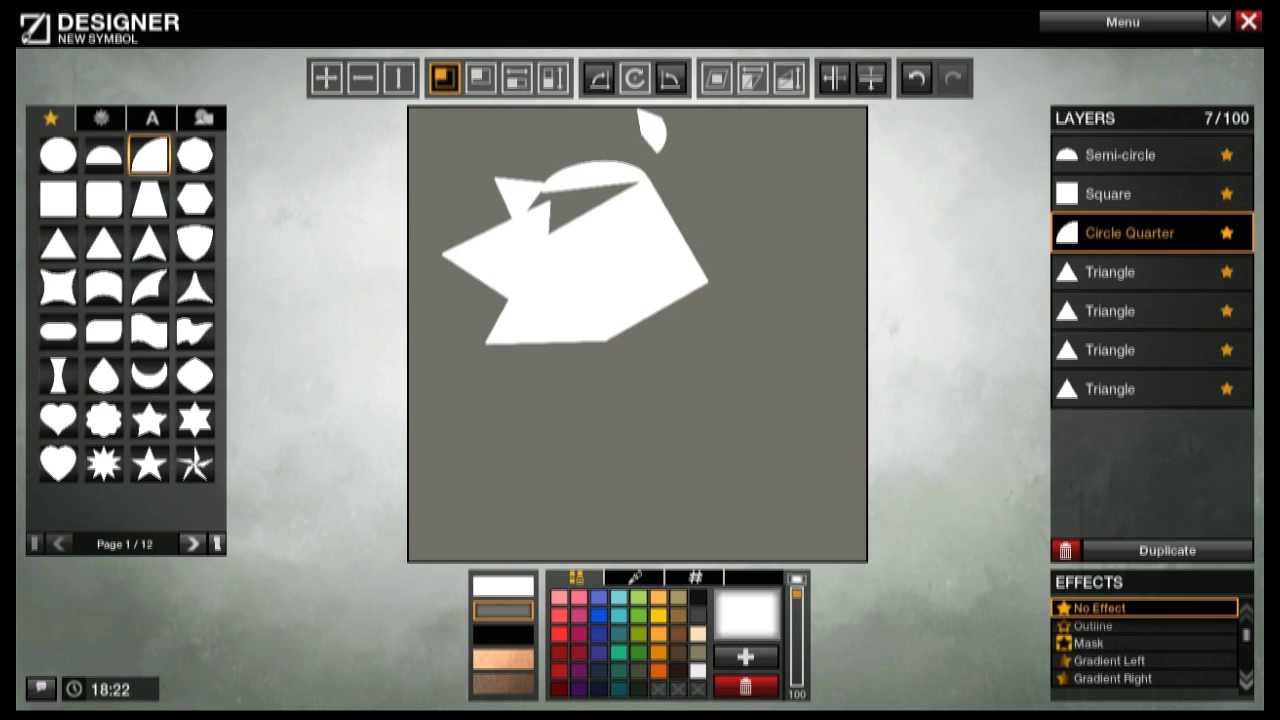
Step: Make a final small correction to the circle quarter's angle and position beside the tiny triangle
click(633, 78)
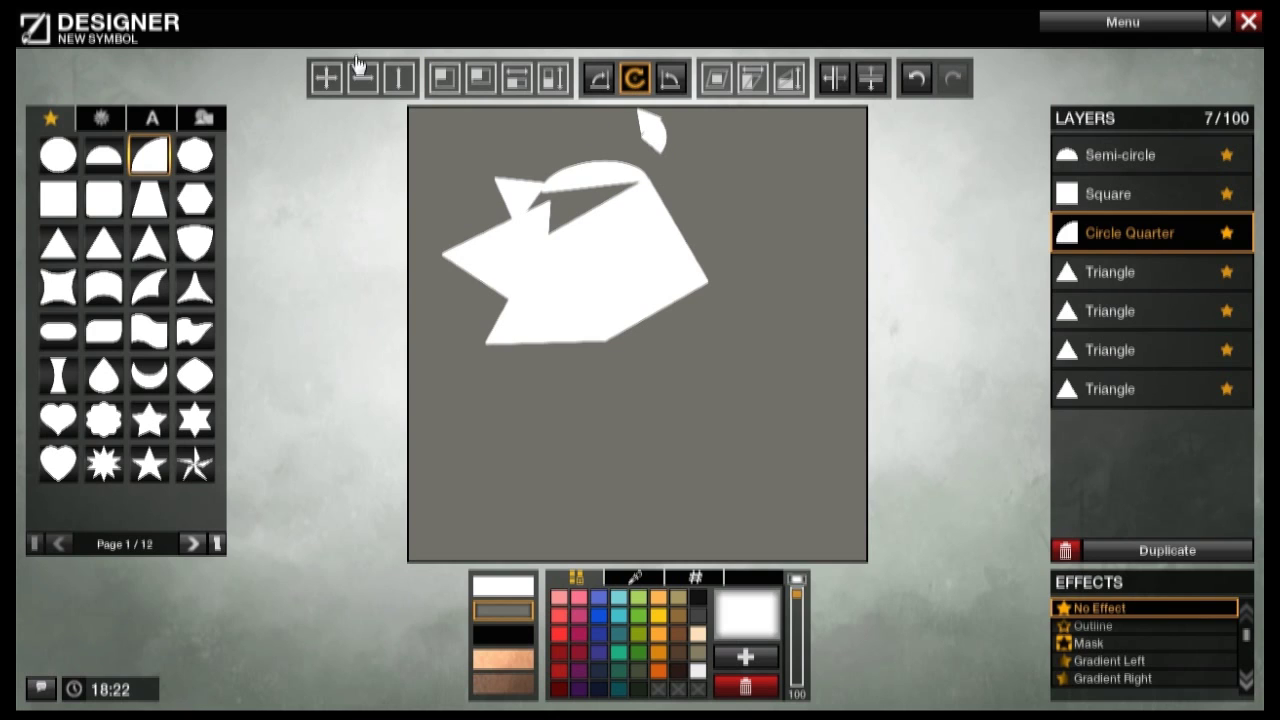
click(327, 79)
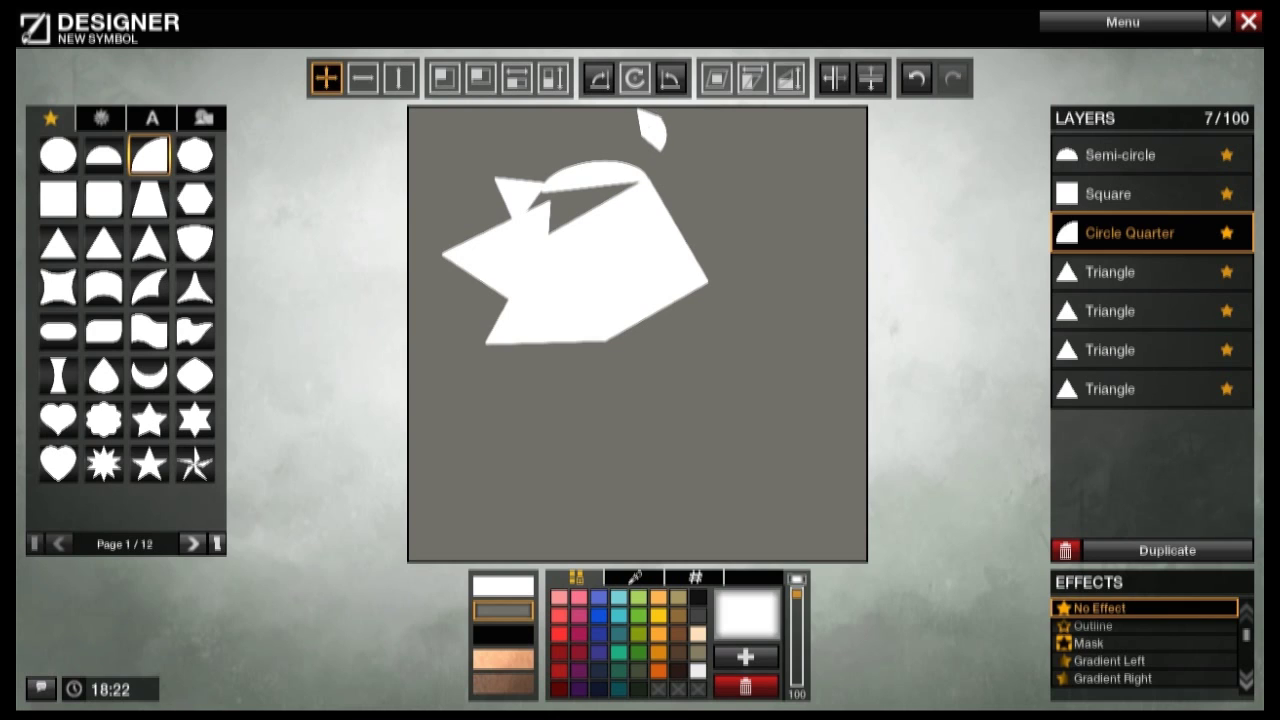
click(633, 78)
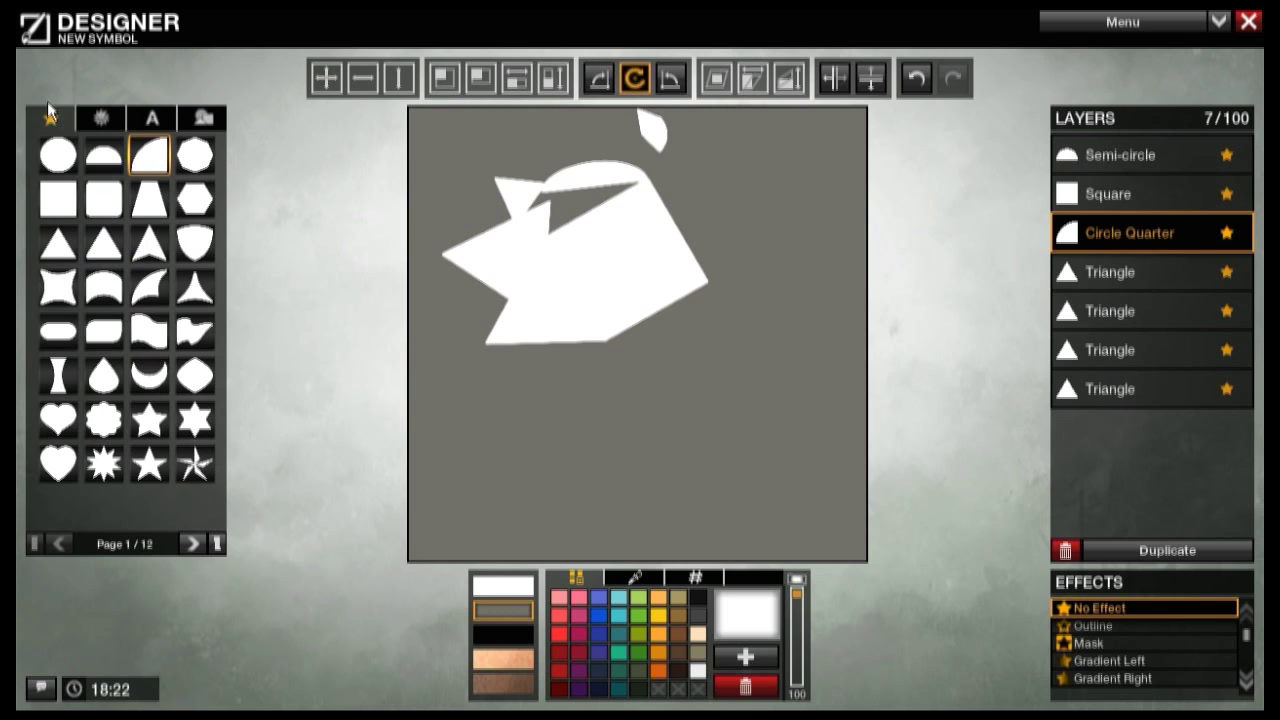
Step: Add a white rounded square, scale it down to the circle quarter's width and place it directly beneath the circle quarter
click(444, 214)
drag(449, 85, 410, 105)
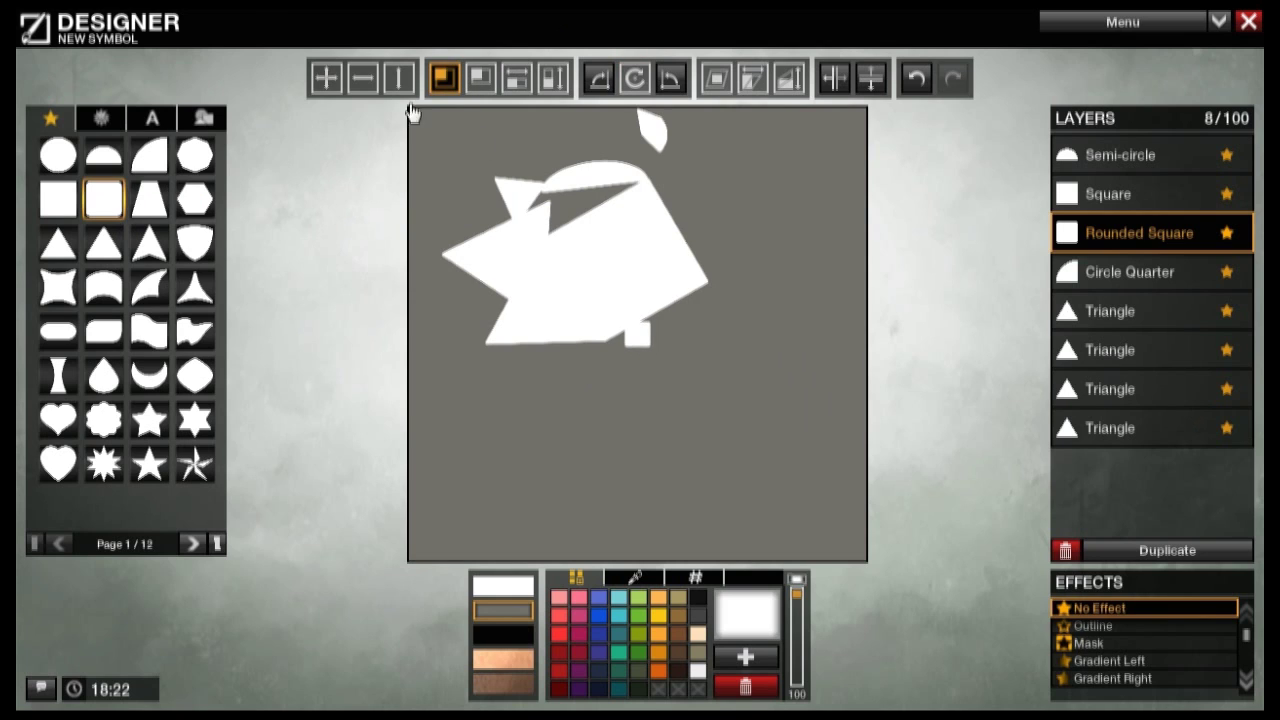
click(323, 82)
drag(637, 333, 647, 148)
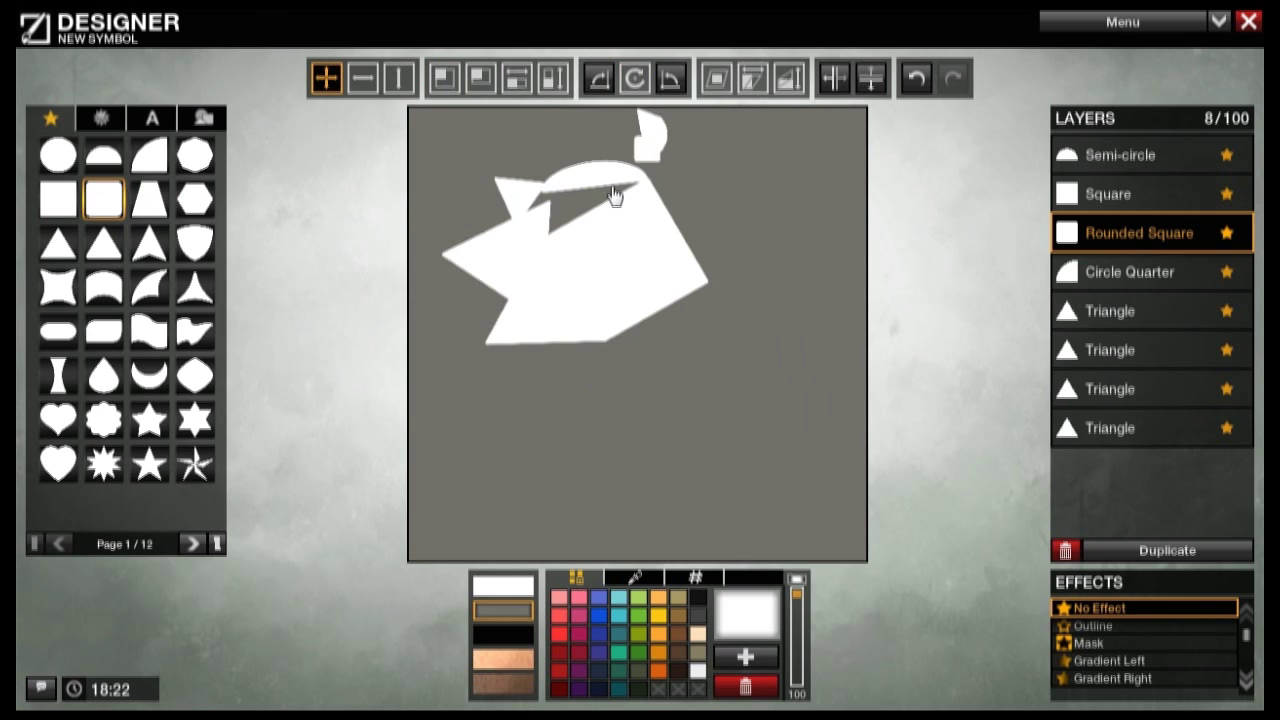
Step: Tilt the small rounded square to follow the circle quarter's lower edge and stretch its height slightly
click(637, 80)
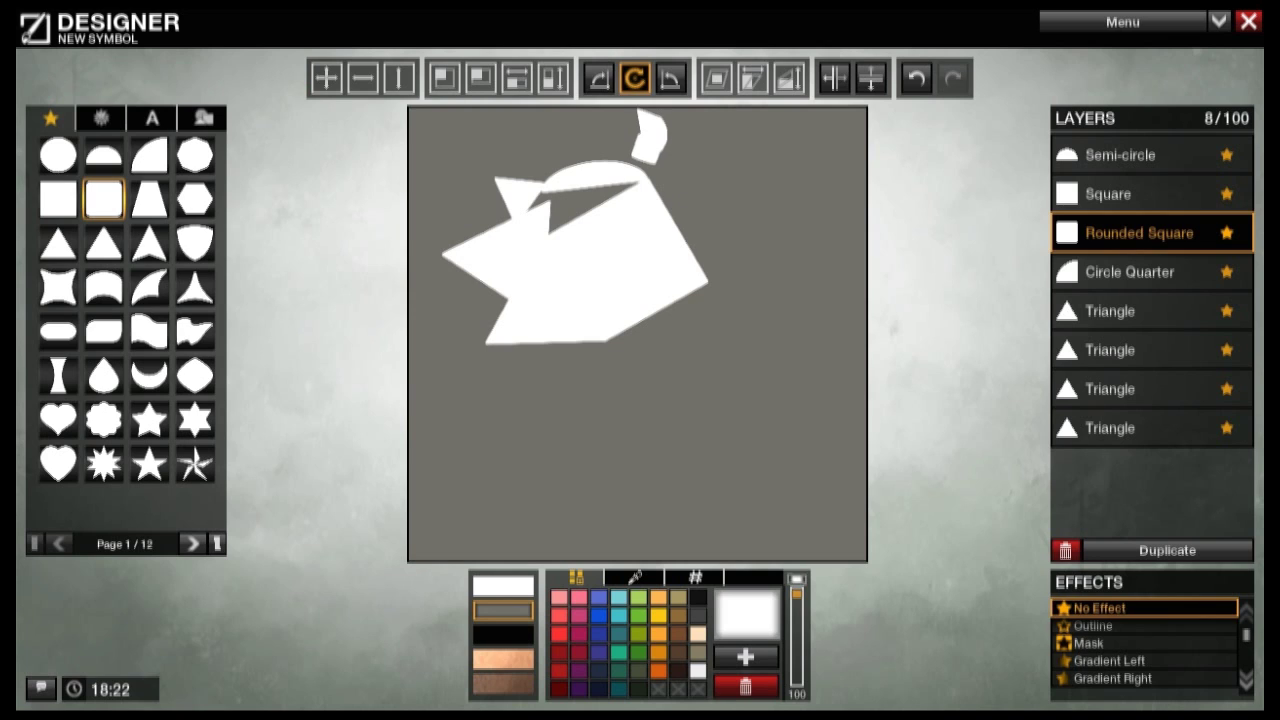
click(553, 78)
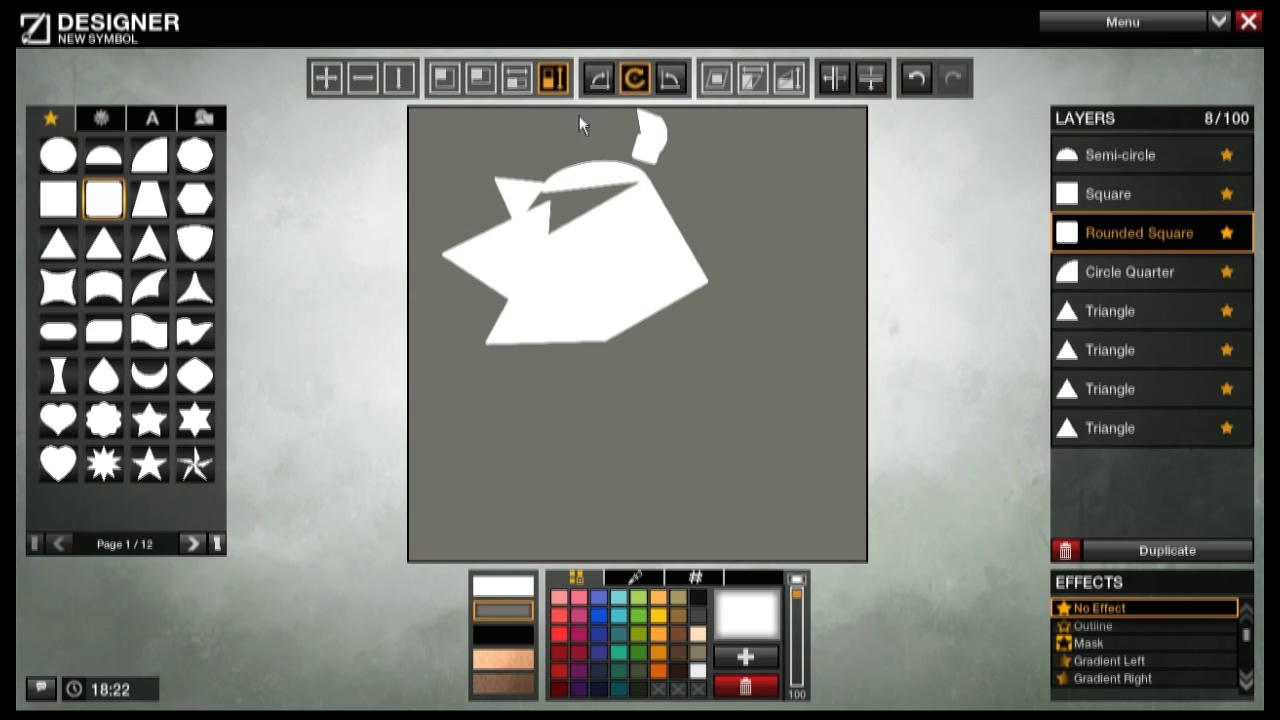
drag(584, 126, 570, 128)
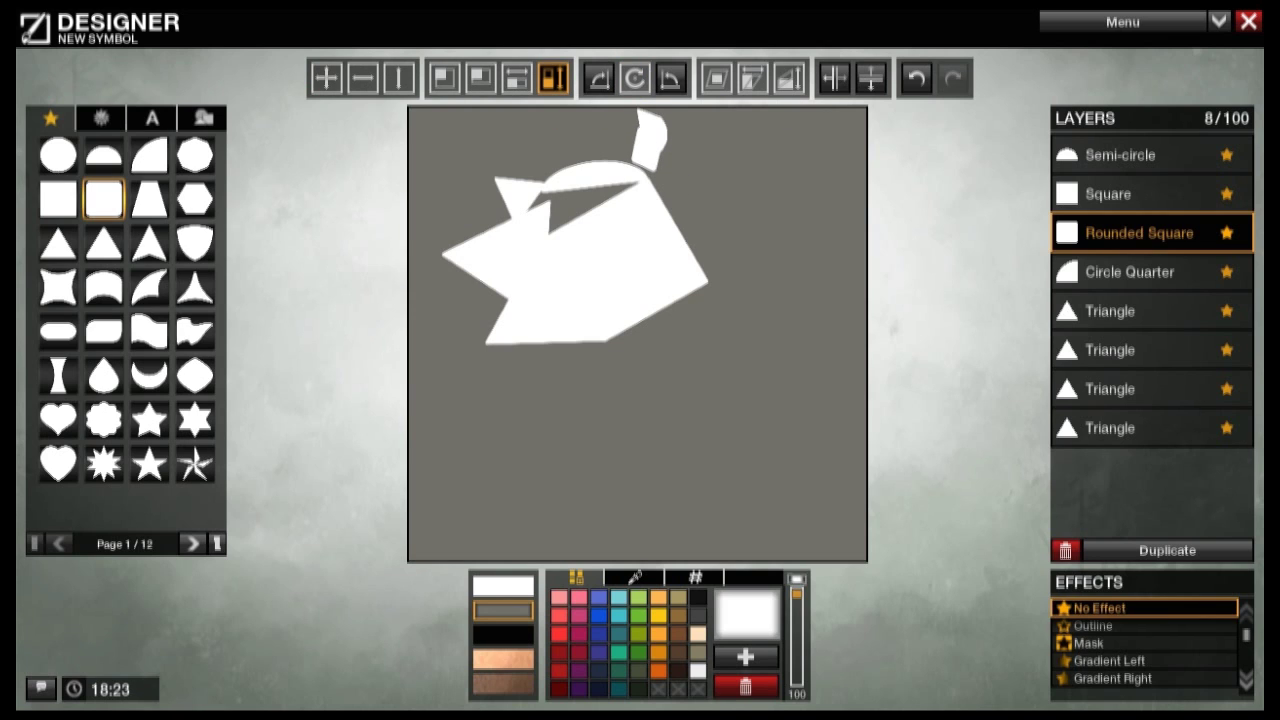
Step: Move the rounded square down onto the large square's uppermost corner, then adjust its tilt and height to bridge up to the circle quarter
click(327, 78)
drag(597, 184, 645, 165)
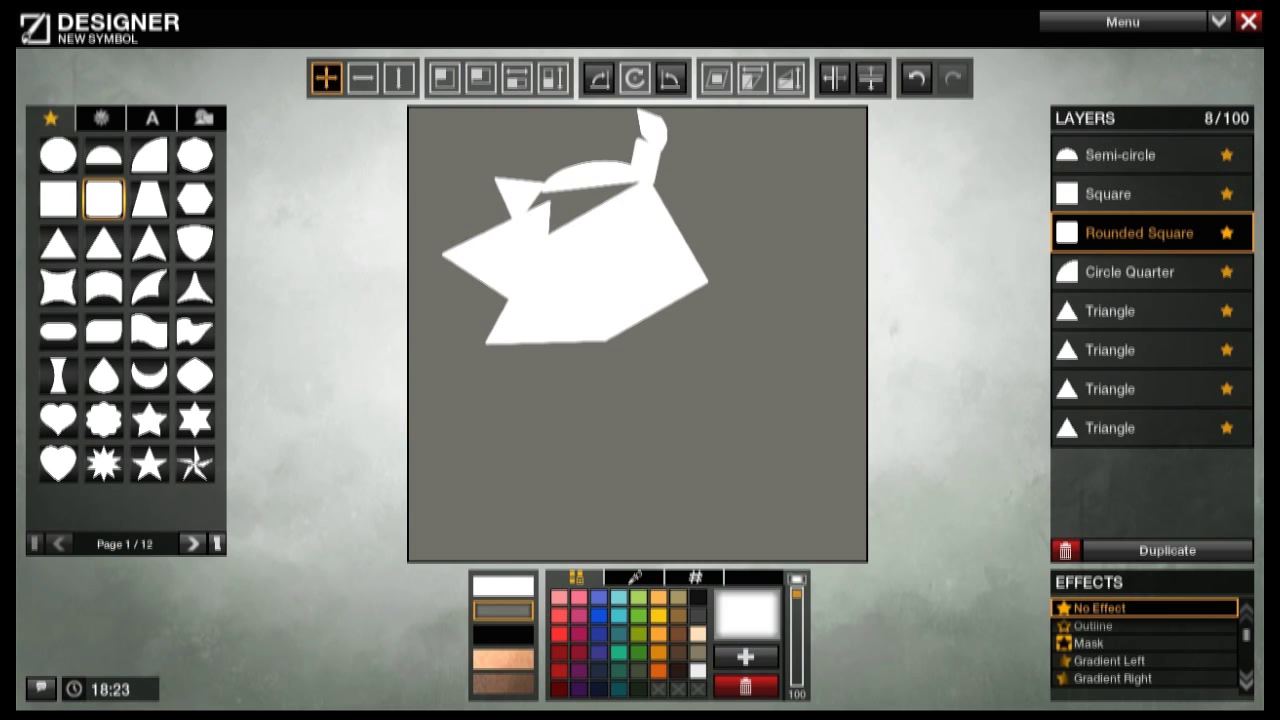
click(630, 82)
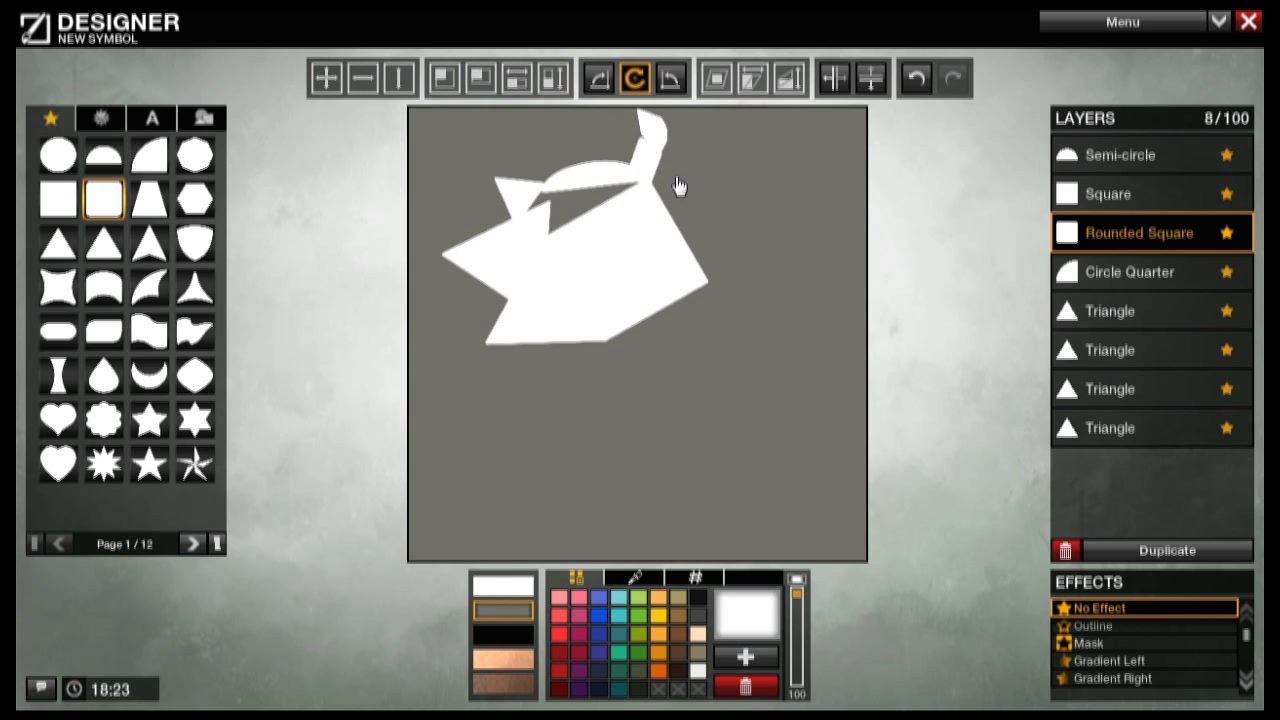
click(553, 78)
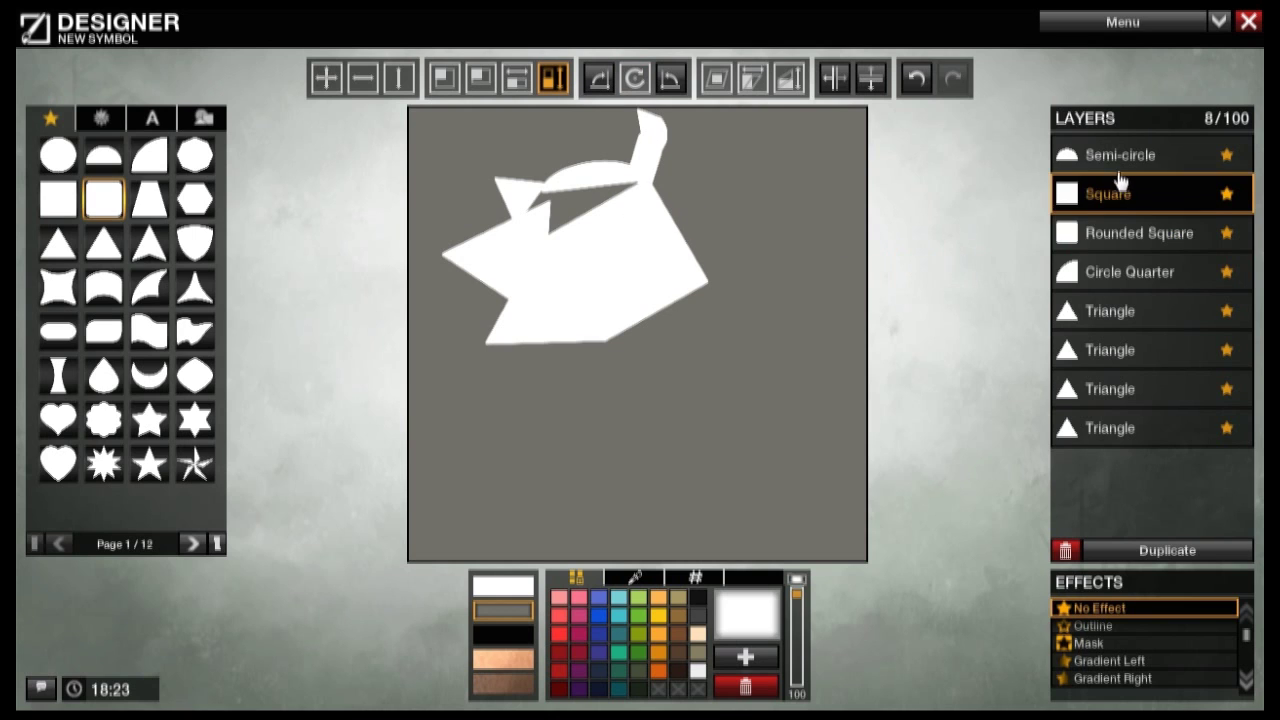
Step: Select the circle quarter and tiny triangle together and shift them slightly left to line up with the rounded square
click(1119, 318)
click(1117, 280)
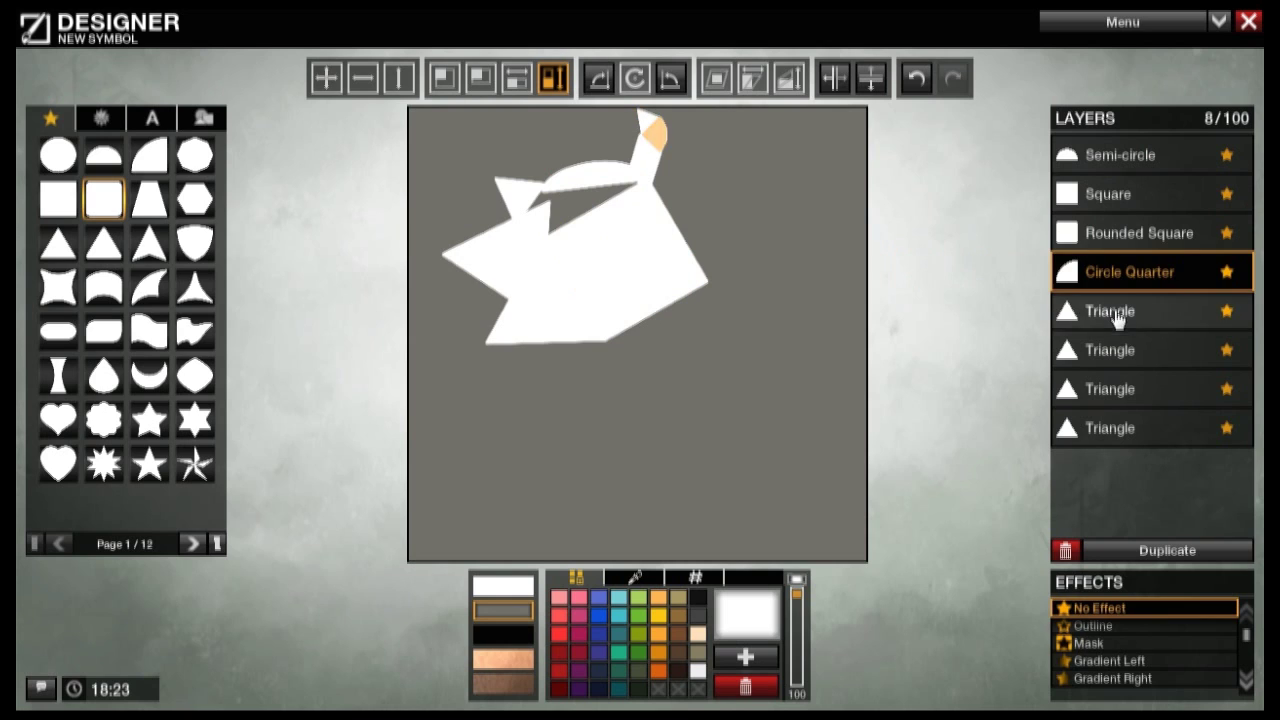
ctrl+click(1106, 316)
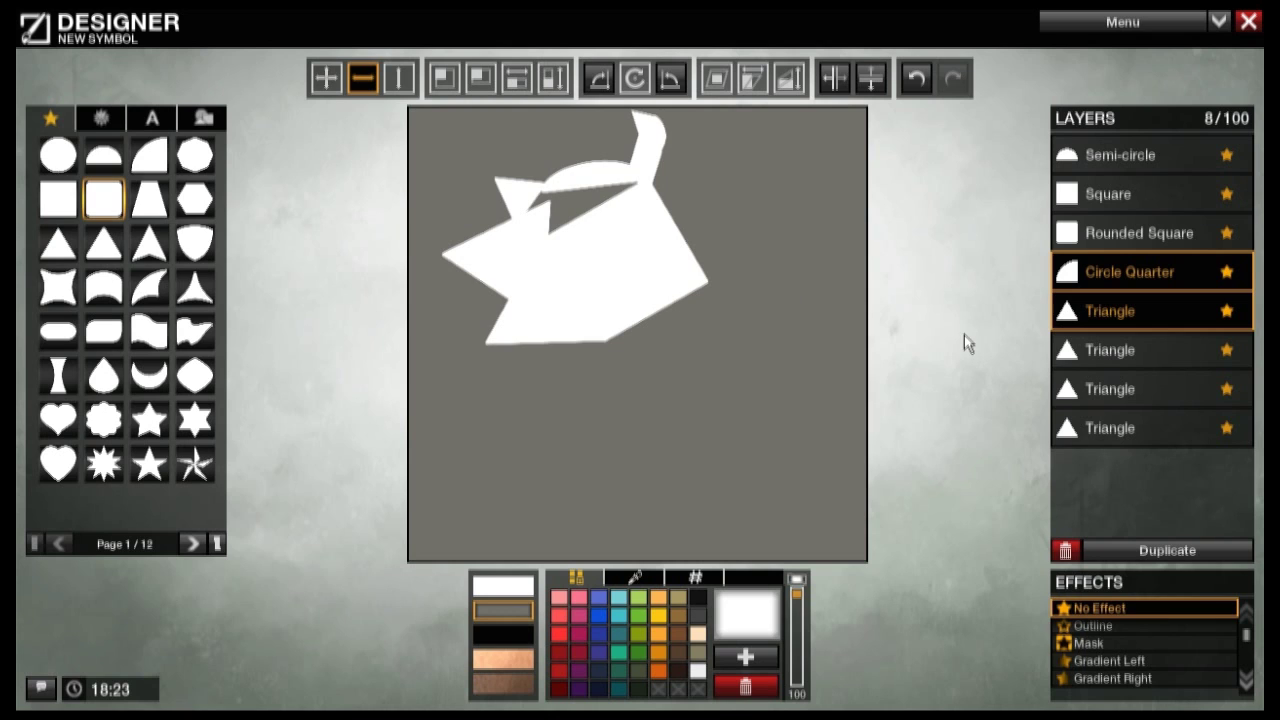
Step: Select the rounded square, circle quarter and tiny triangle together, scale the group down and seat it on the large square's uppermost corner
click(1112, 310)
shift+click(1111, 166)
shift+click(1112, 180)
shift+click(1114, 218)
click(1121, 164)
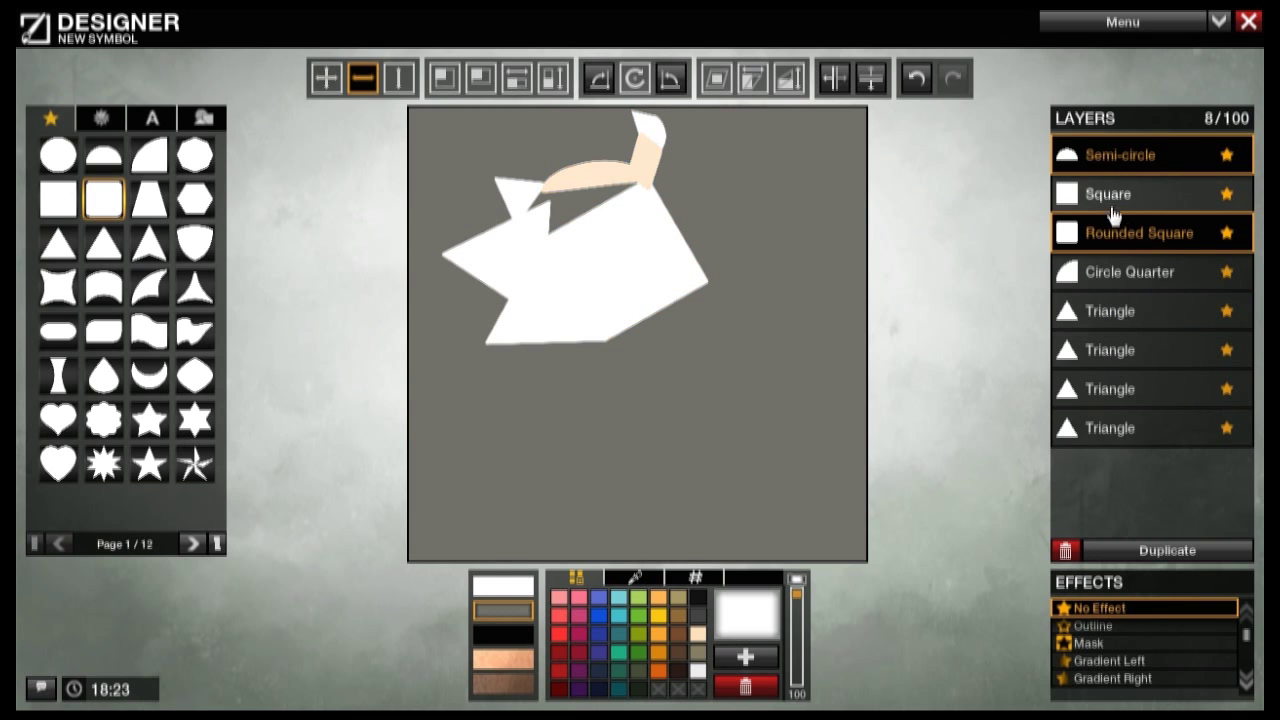
click(1100, 198)
click(1098, 233)
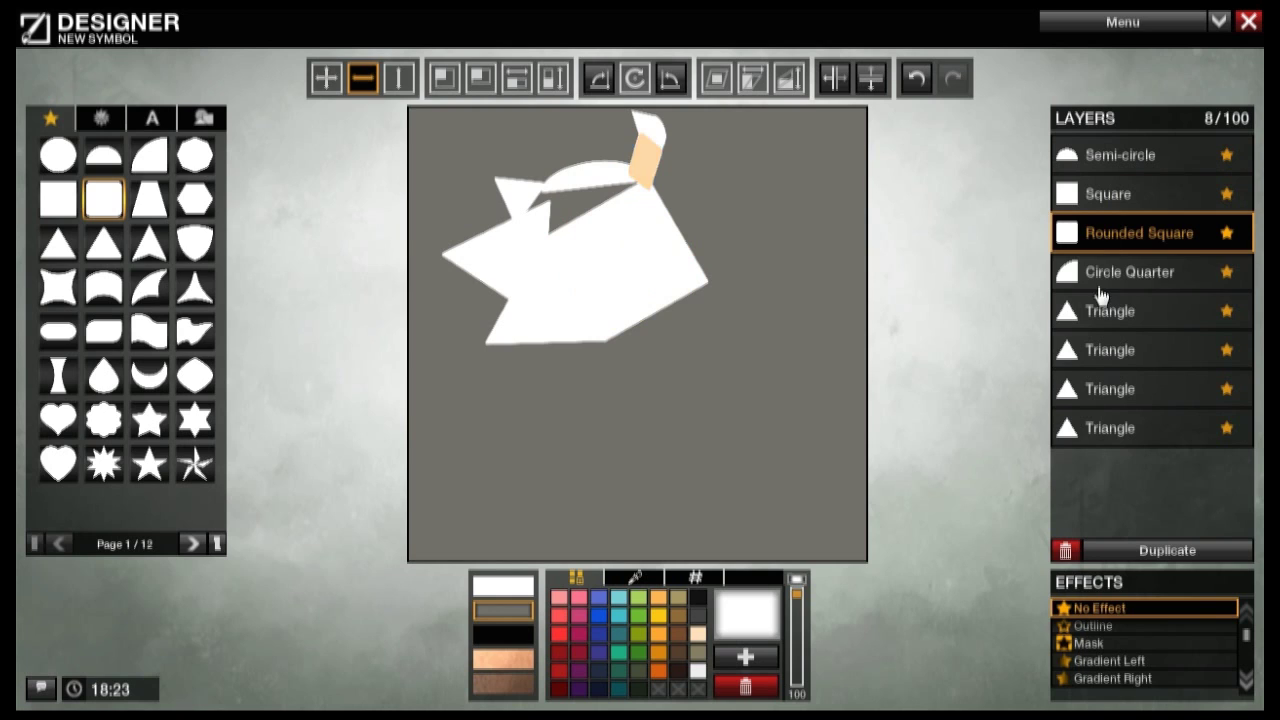
shift+click(1097, 287)
shift+click(1098, 313)
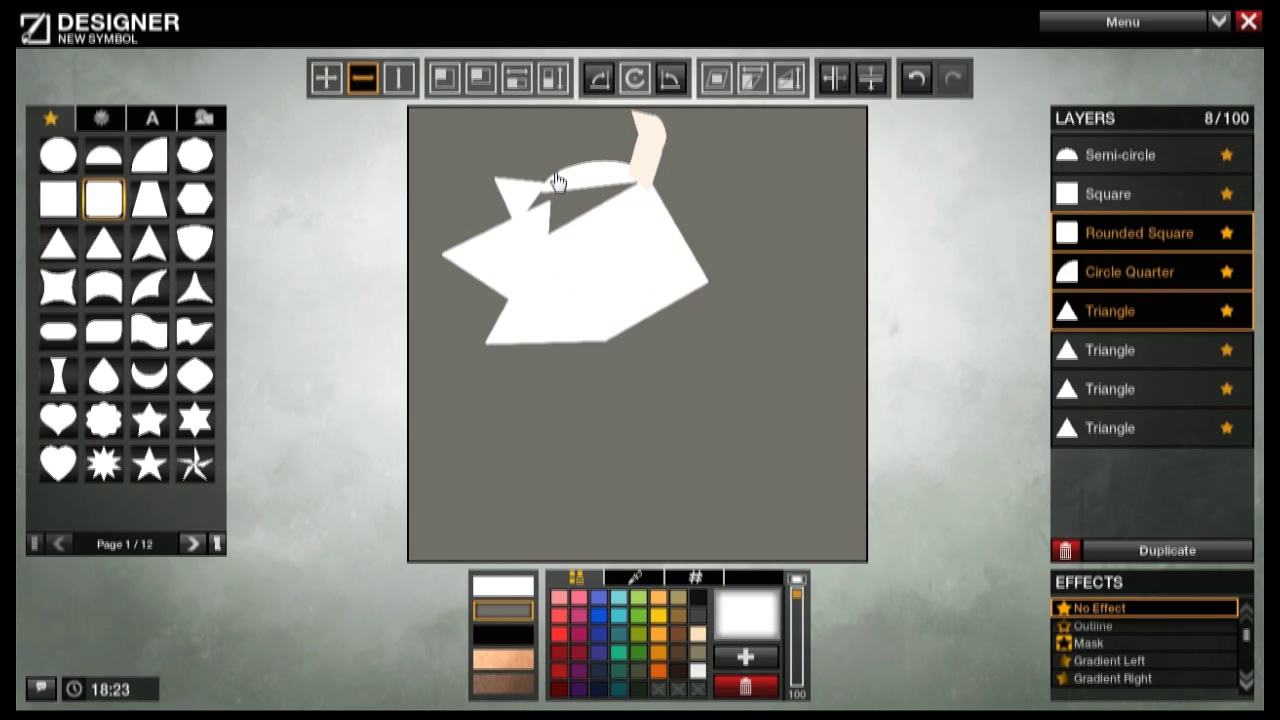
click(446, 79)
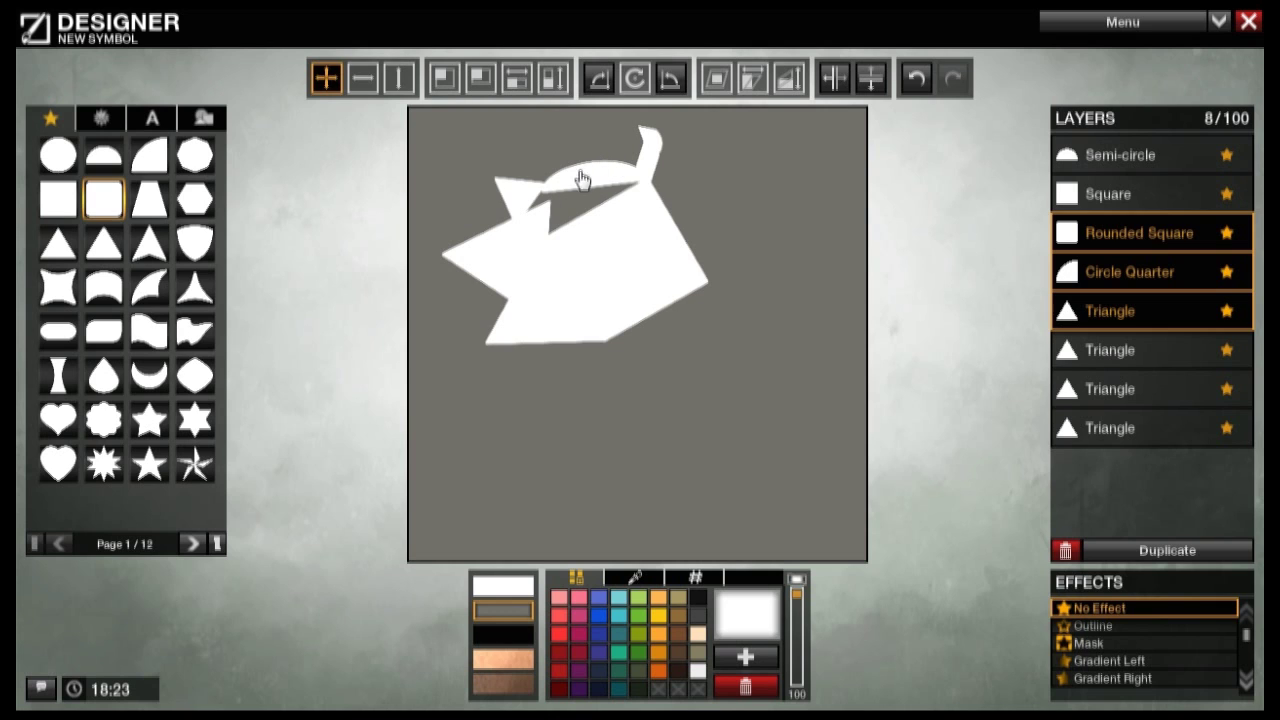
Step: Duplicate the three-shape group, mirror the copy horizontally, rotate it clockwise and move it to the right of the original
click(1122, 548)
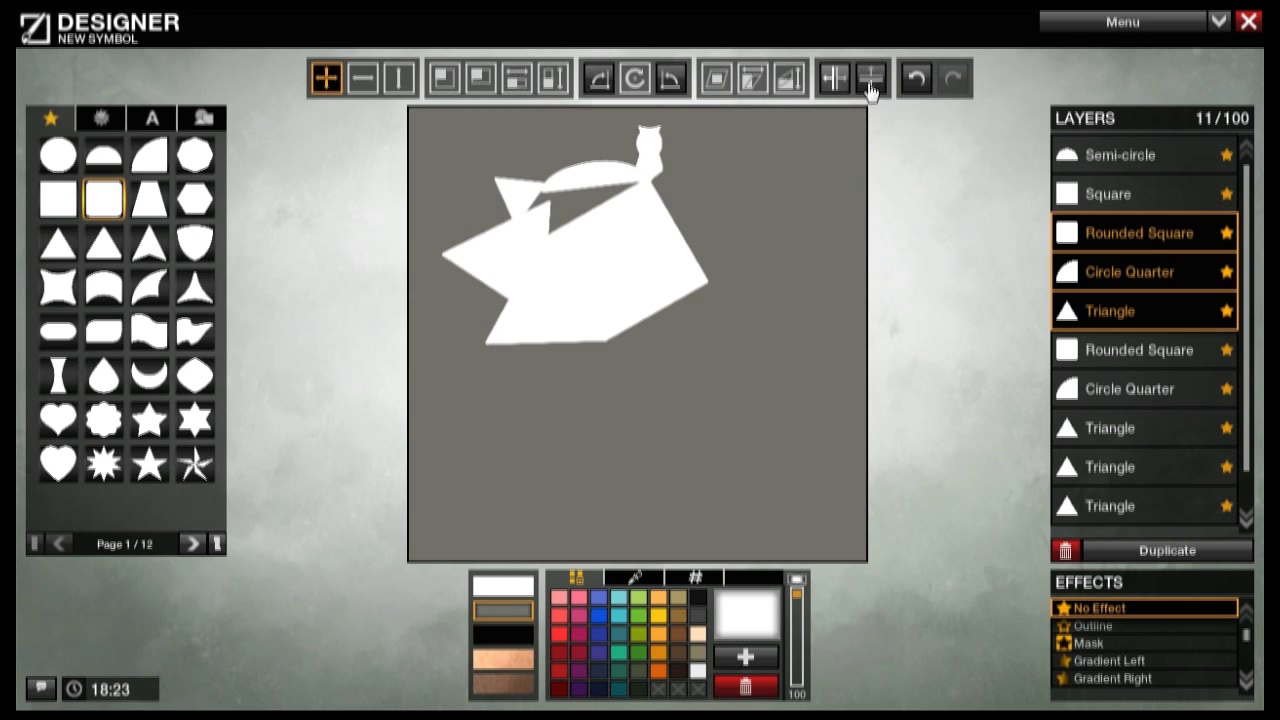
click(634, 78)
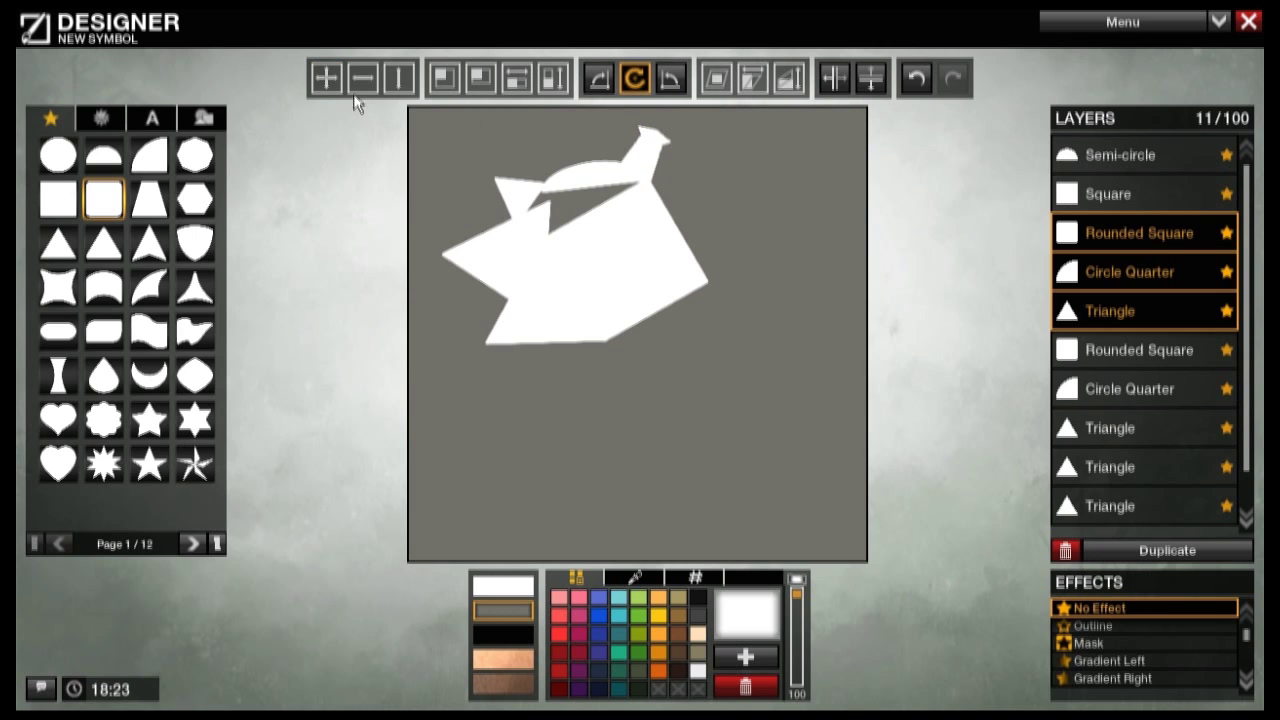
click(326, 78)
drag(517, 210, 562, 242)
click(672, 78)
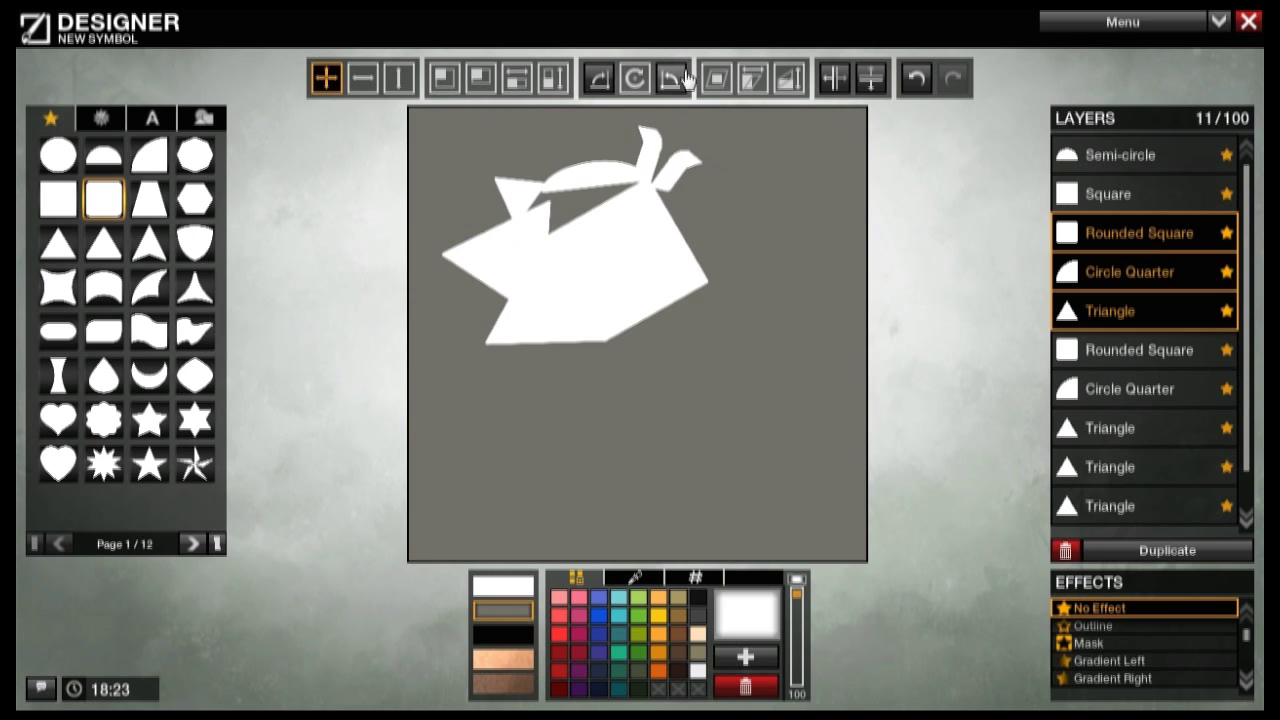
Step: Rotate the copied group further clockwise until it slopes down to the right, and adjust its width
click(634, 78)
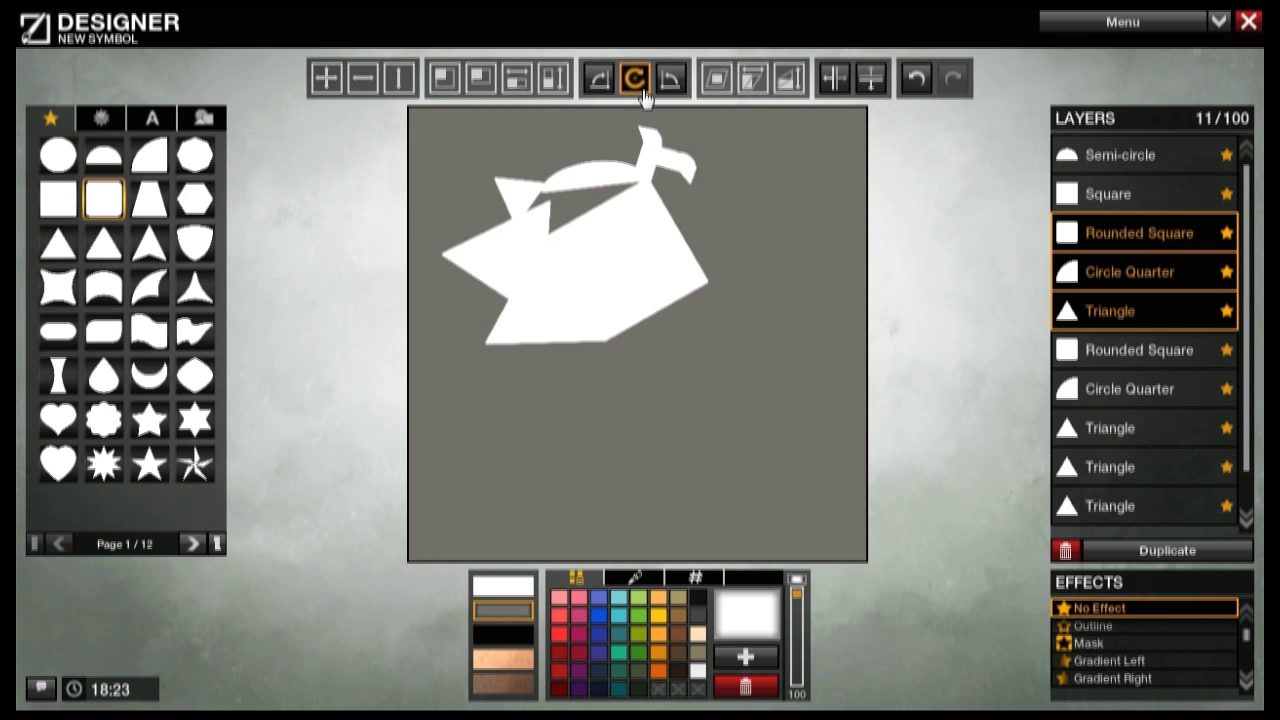
click(518, 84)
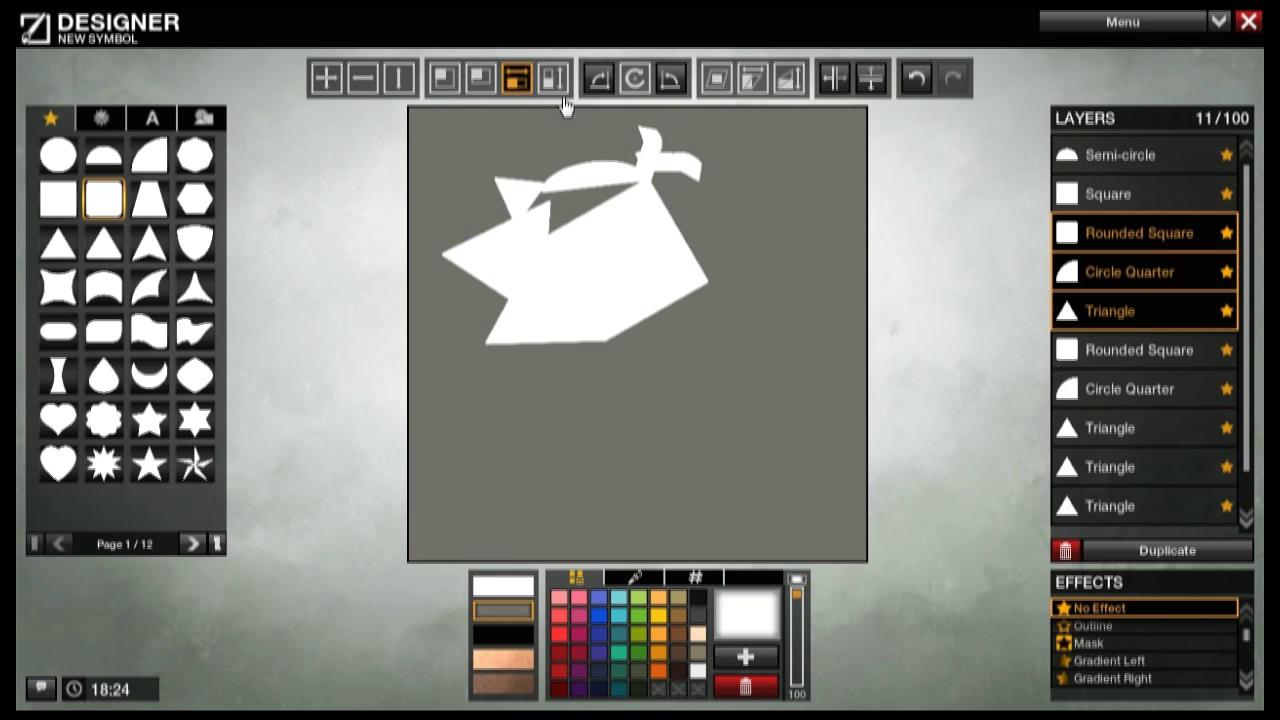
click(640, 80)
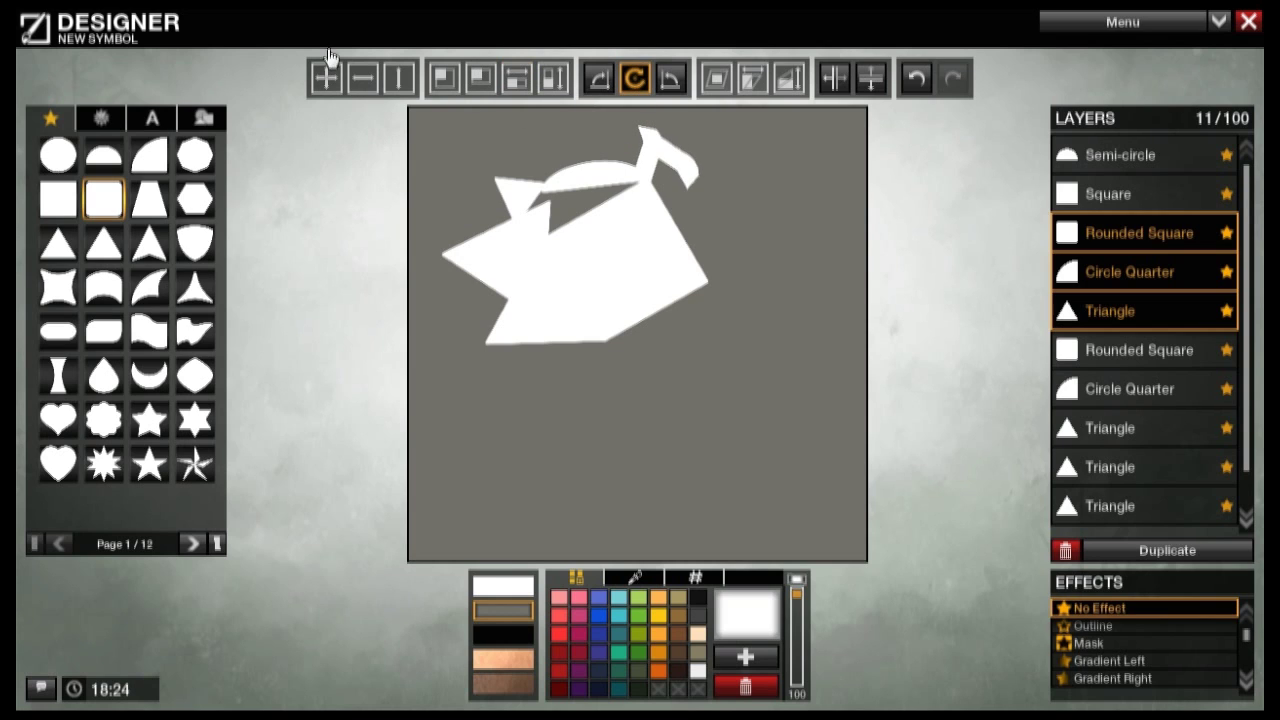
Step: Move the copied group down against the large square's upper-right edge and fine-tune its rotation and position
click(328, 80)
drag(672, 162, 674, 201)
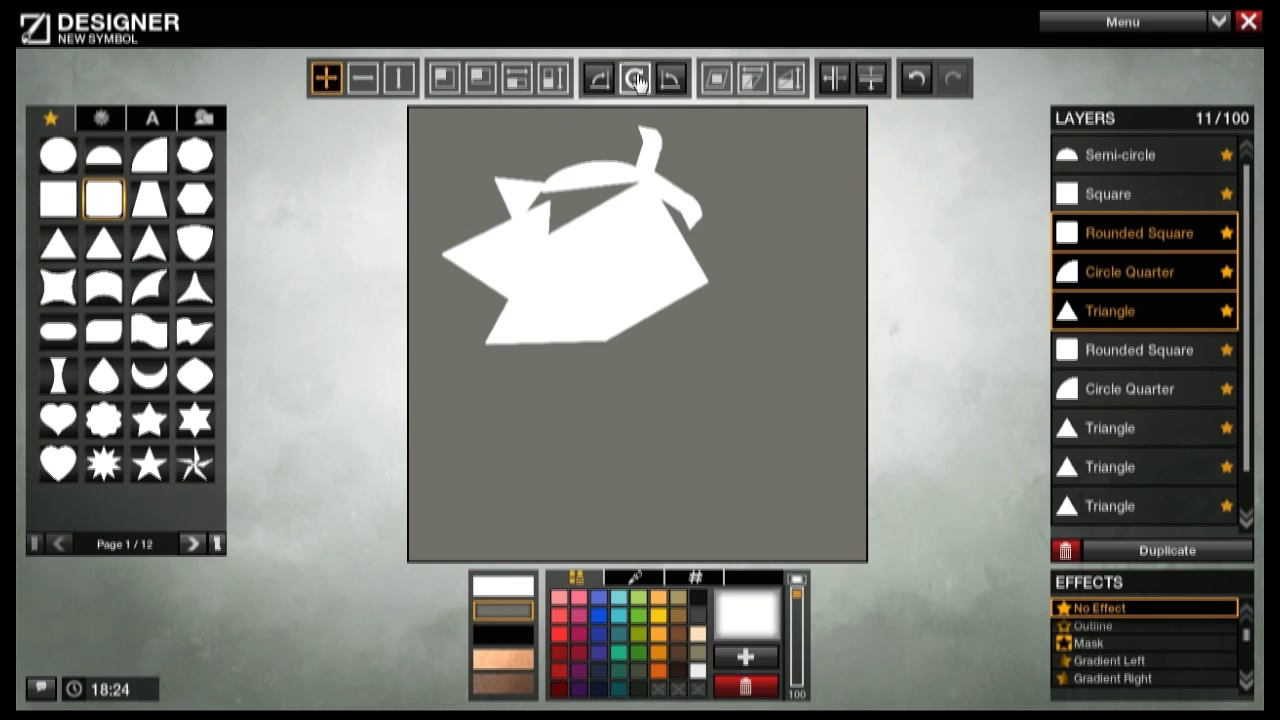
click(636, 80)
drag(675, 200, 673, 200)
click(324, 79)
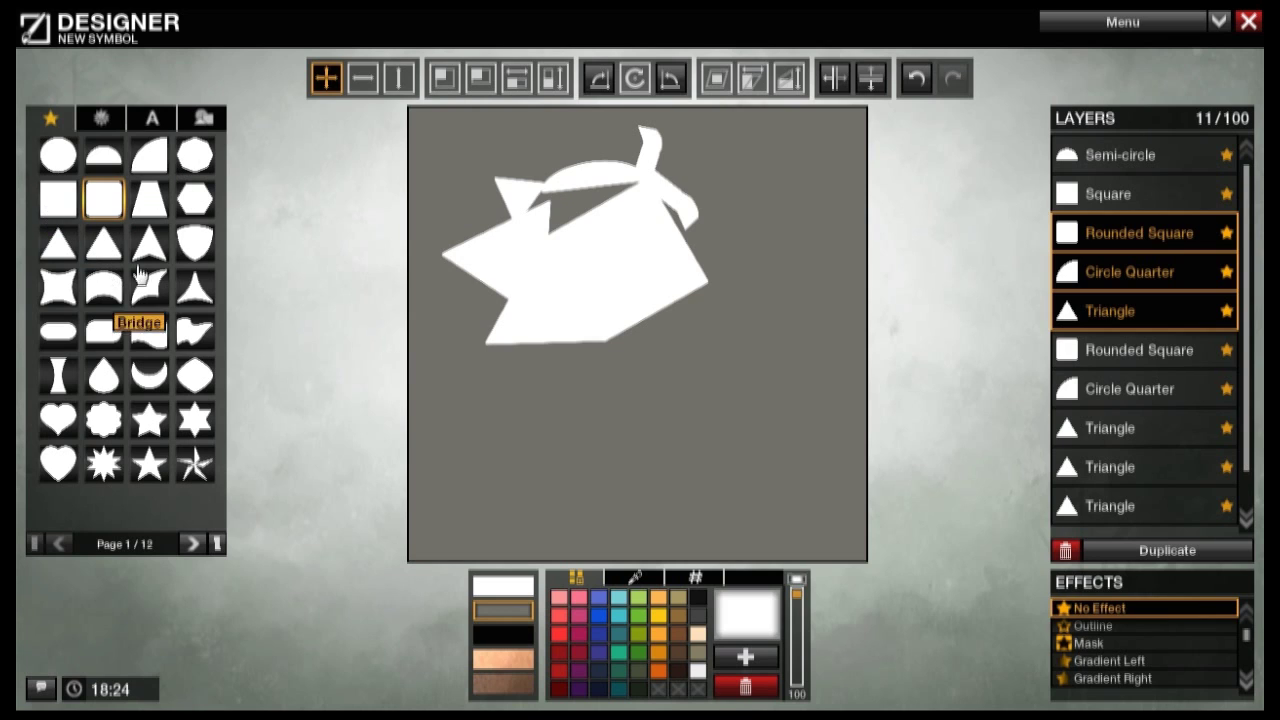
Step: Add a tilted crescent, color it yellow with No Effect, and bring it to the front of the layer stack
click(143, 372)
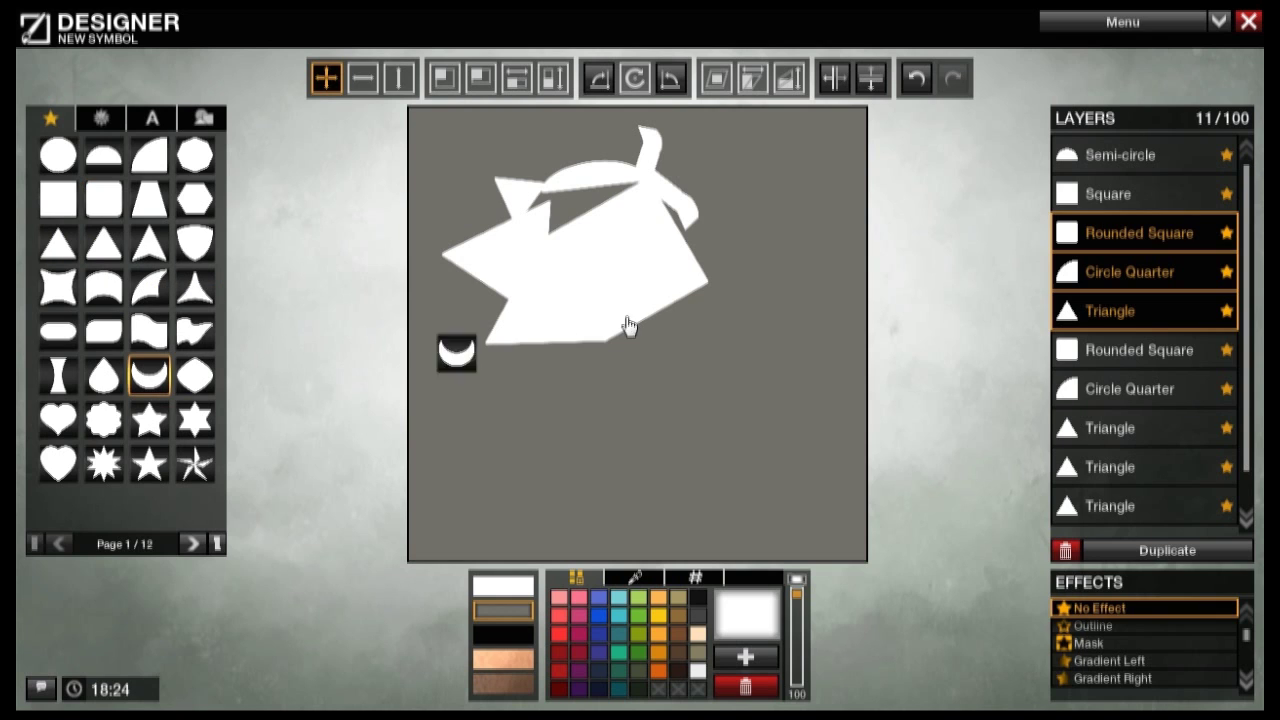
click(640, 82)
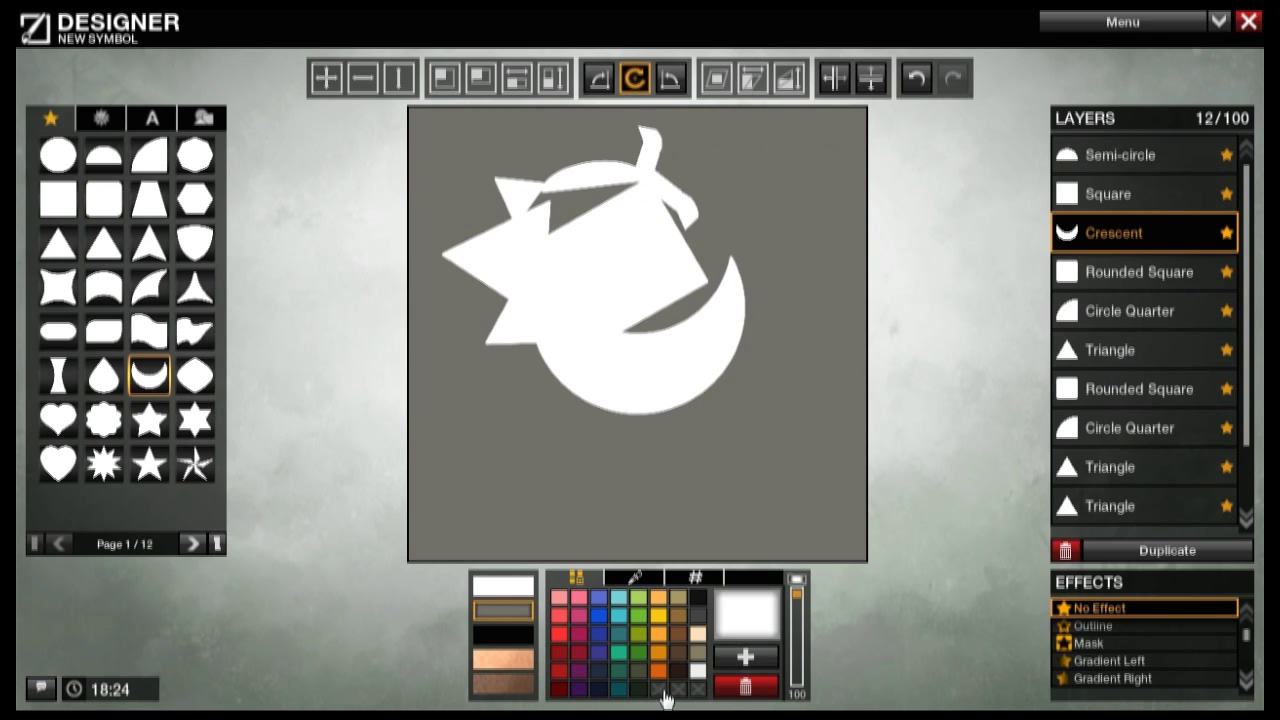
click(1118, 643)
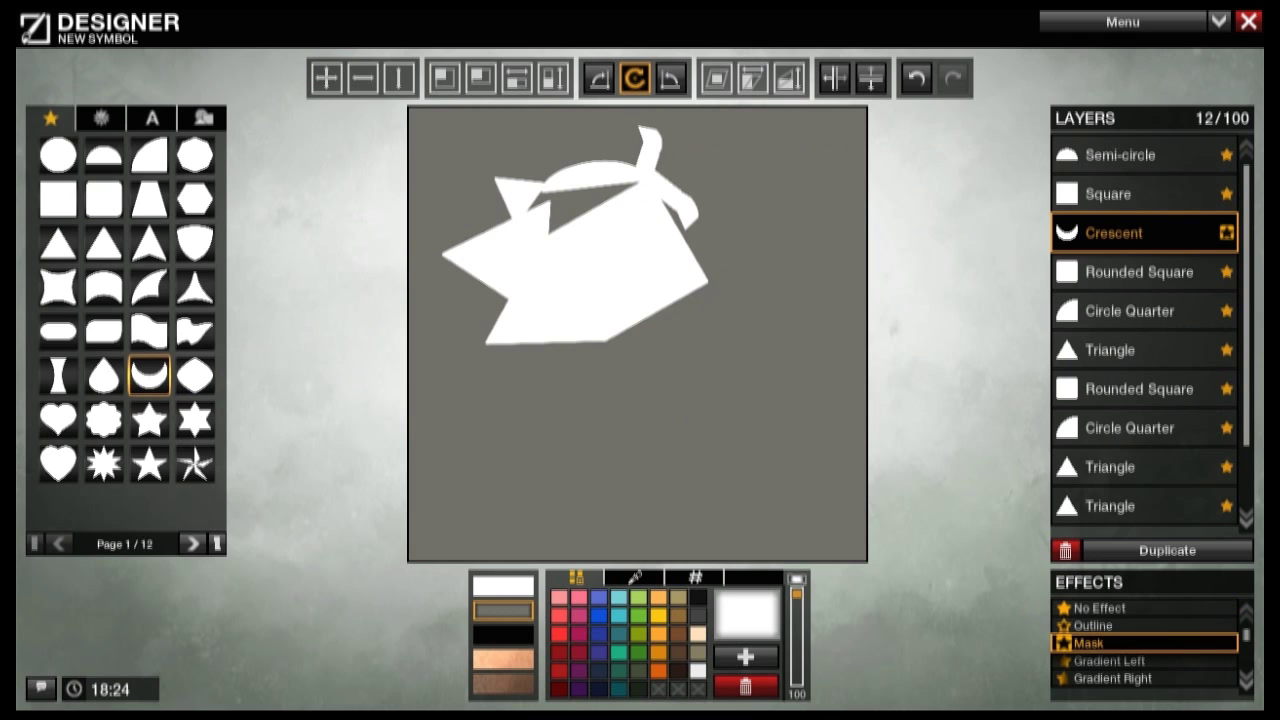
click(658, 617)
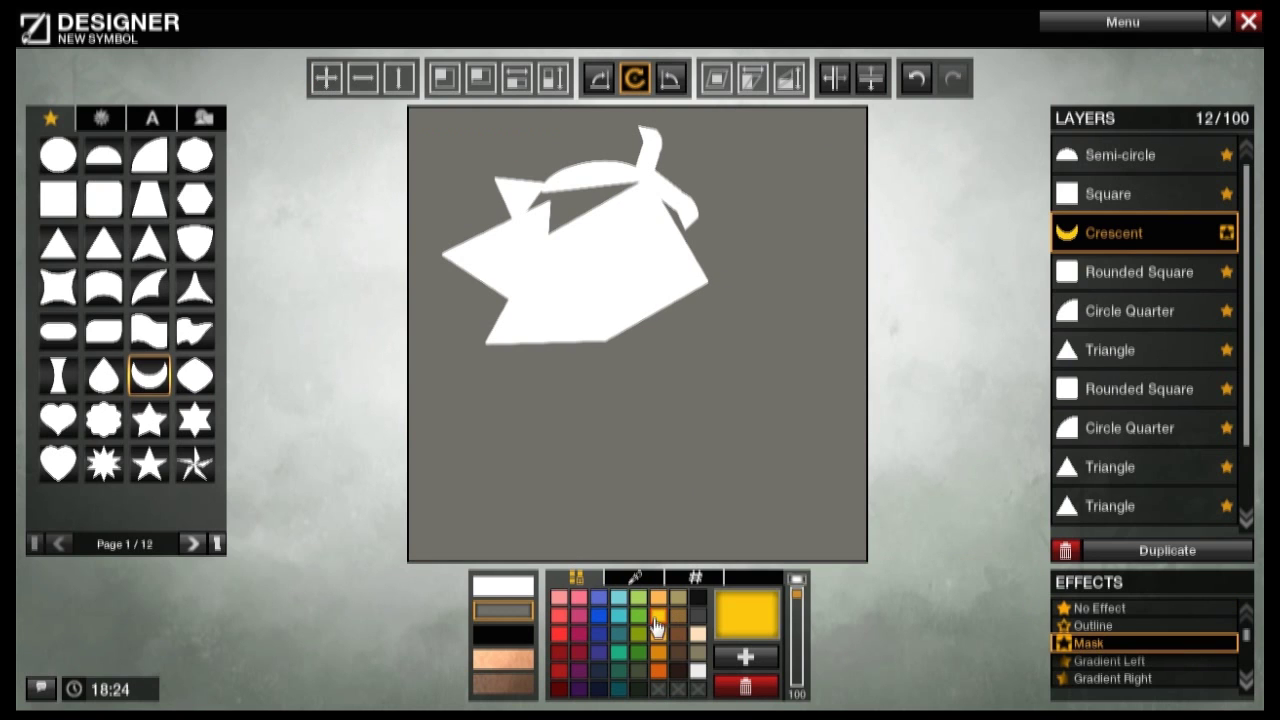
click(1095, 607)
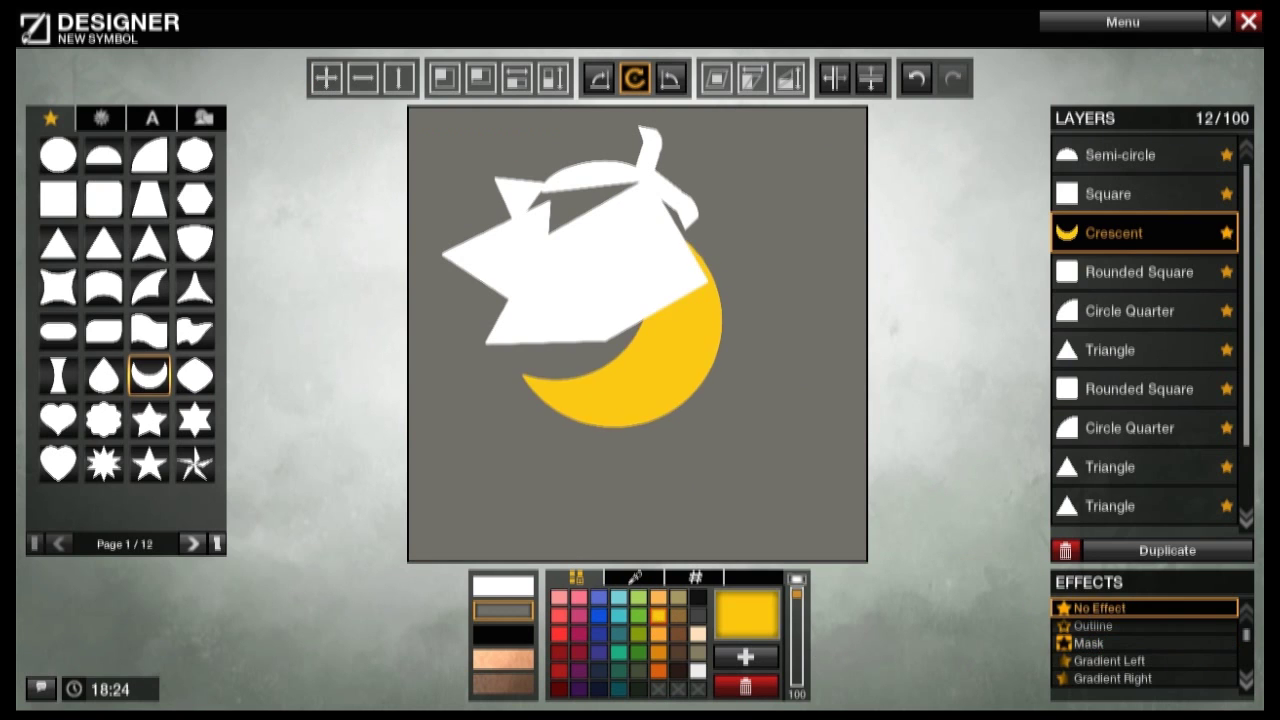
drag(1075, 233, 1090, 142)
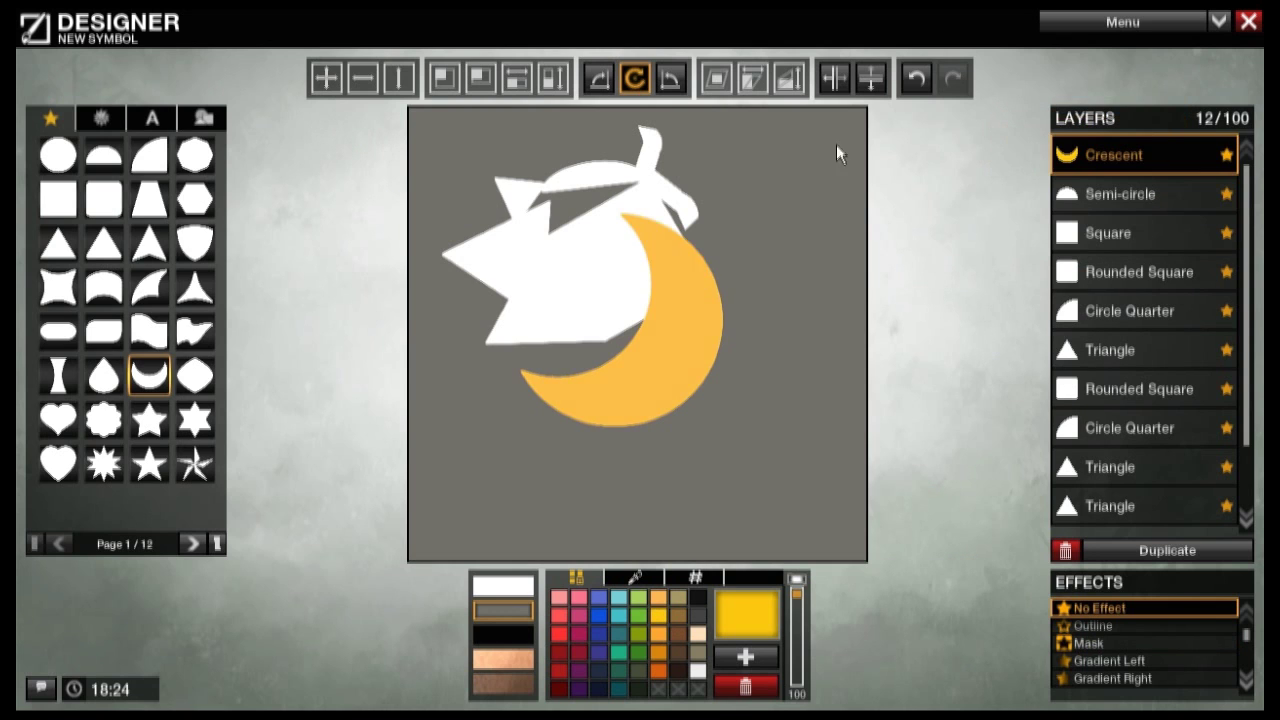
Step: Adjust the crescent's rotation, shrink and slightly flatten it, and move it against the large square's rightmost corner
drag(705, 270, 773, 280)
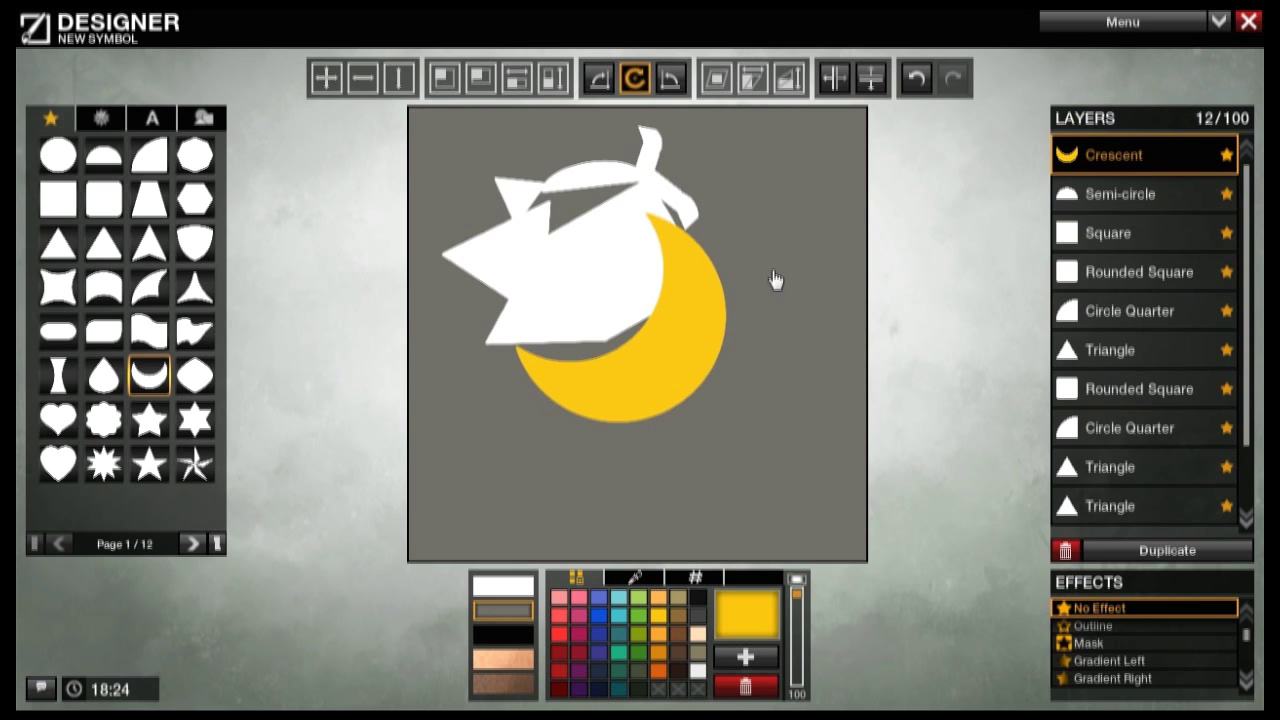
click(445, 78)
drag(472, 120, 532, 183)
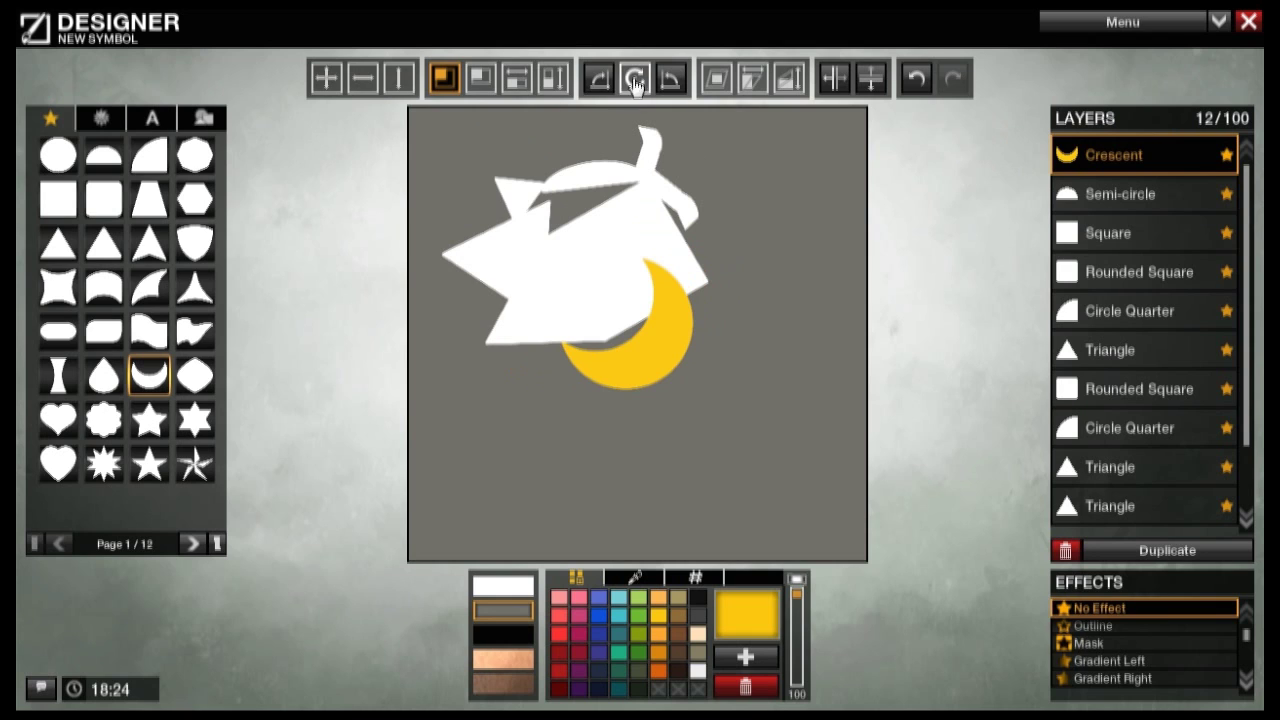
click(553, 78)
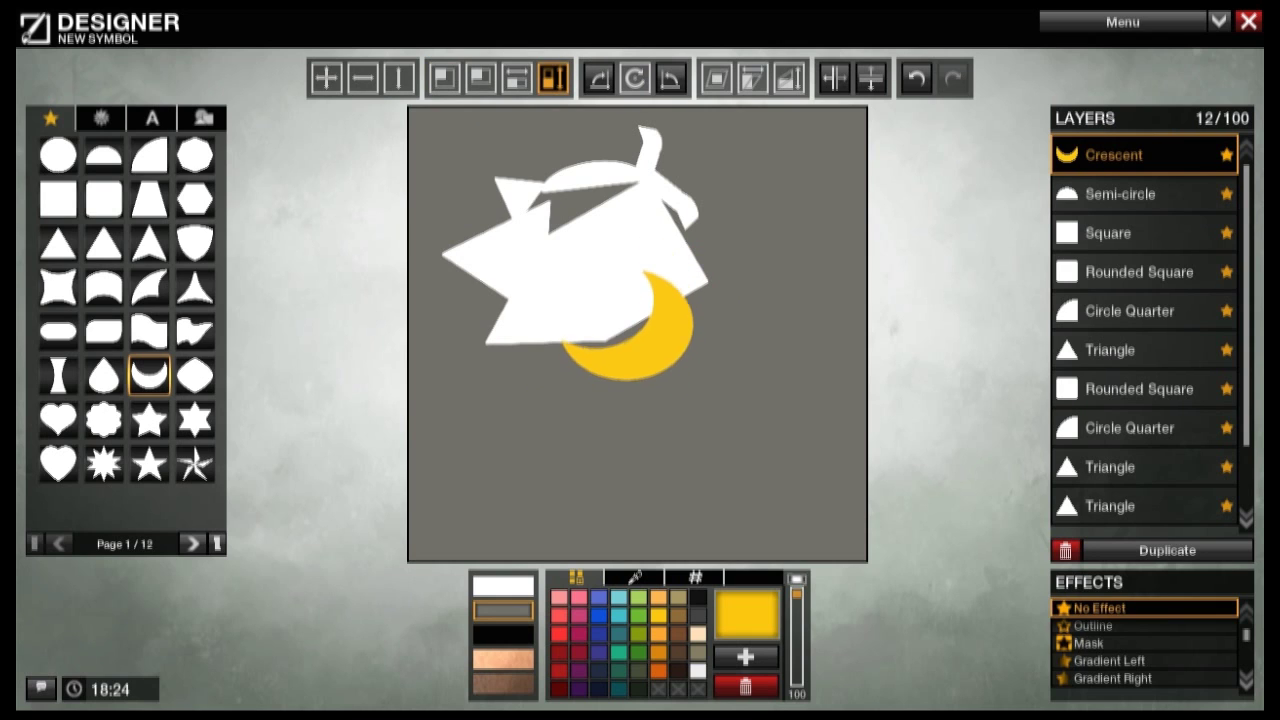
click(328, 78)
drag(690, 365, 714, 322)
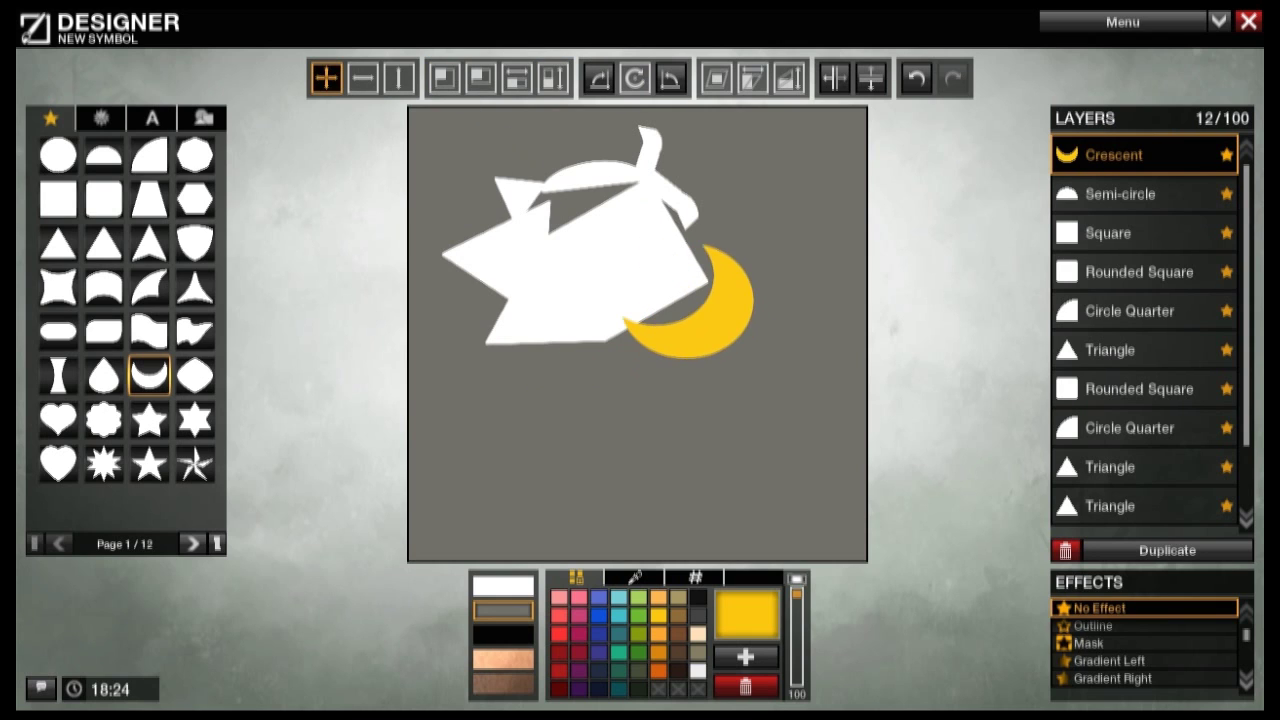
Step: Rotate the yellow crescent so that it opens to the right, and delete it from the symbol
click(634, 78)
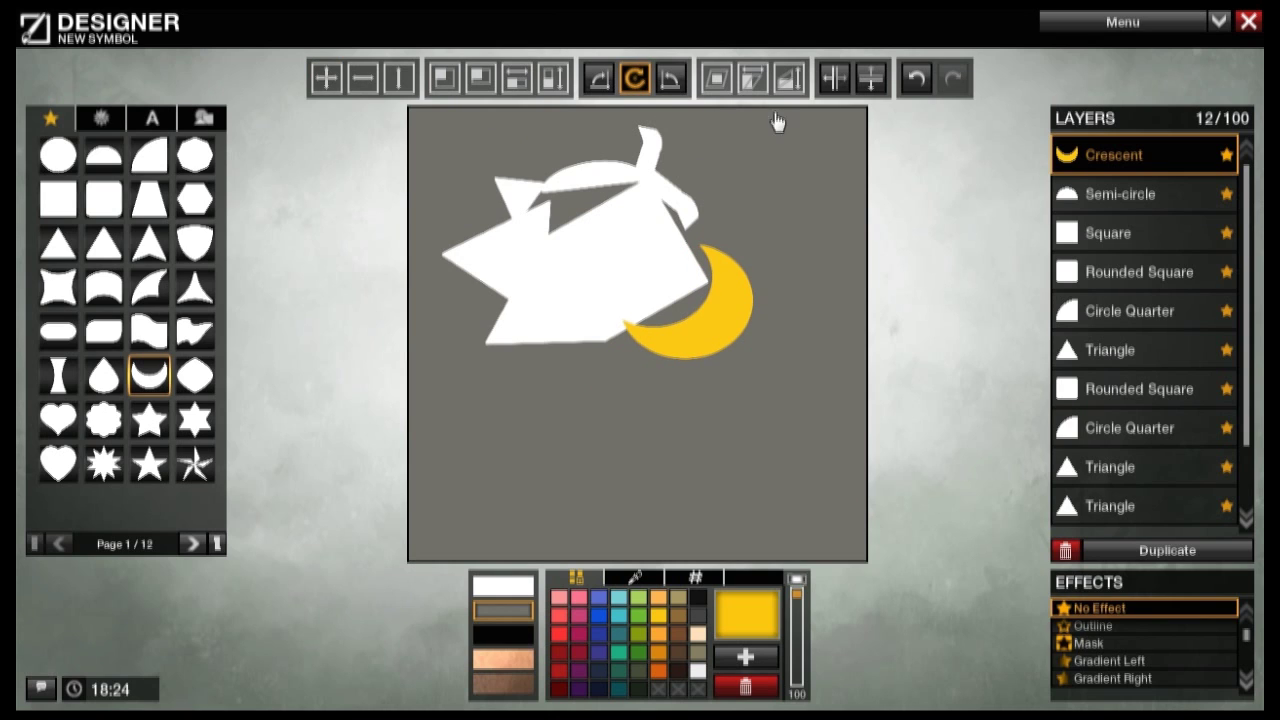
click(836, 82)
mouse_move(619, 121)
mouse_down()
mouse_move(700, 121)
mouse_move(622, 132)
mouse_up()
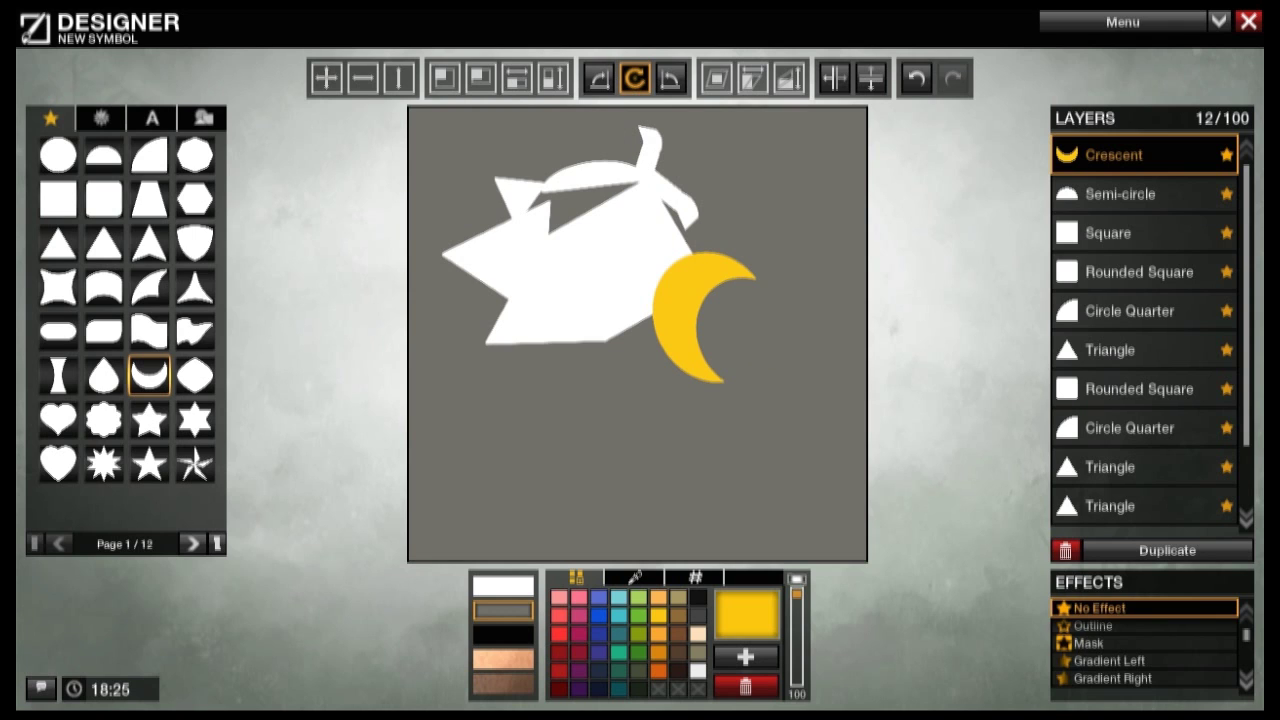
click(1065, 550)
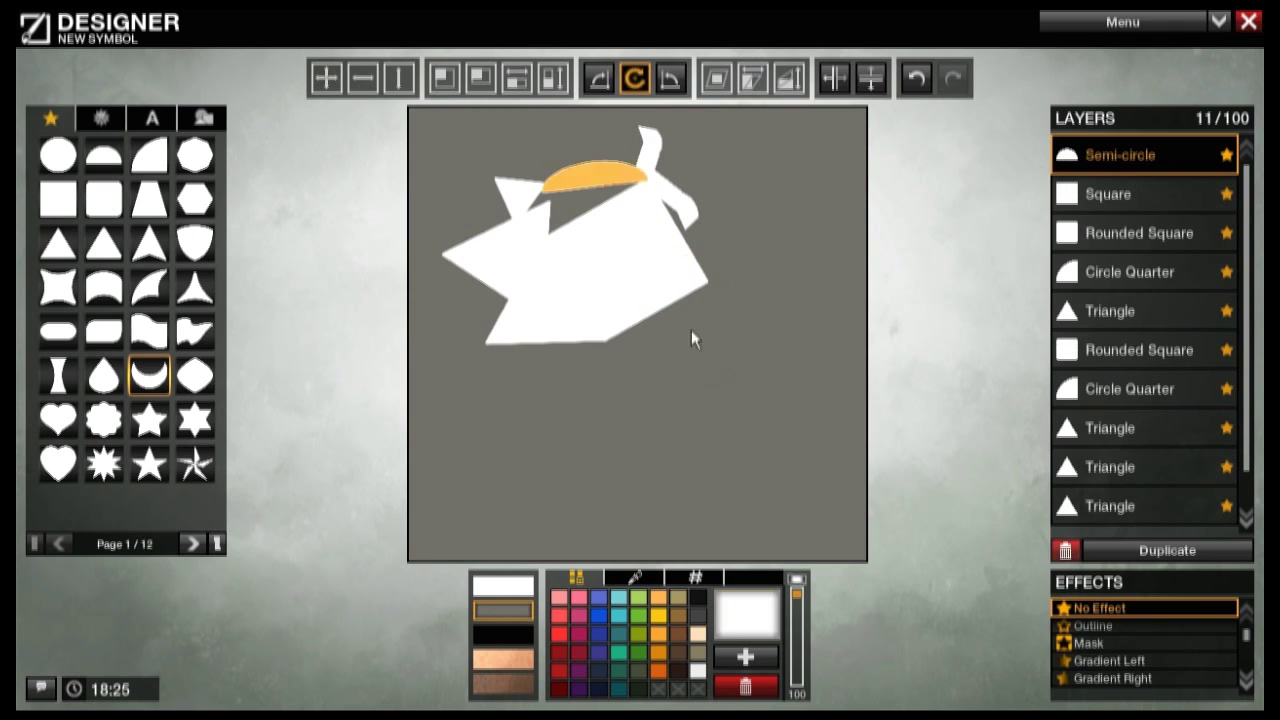
Step: Add a triangle with the Mask effect, shrink it, and place it over the large square's rightmost corner
click(58, 243)
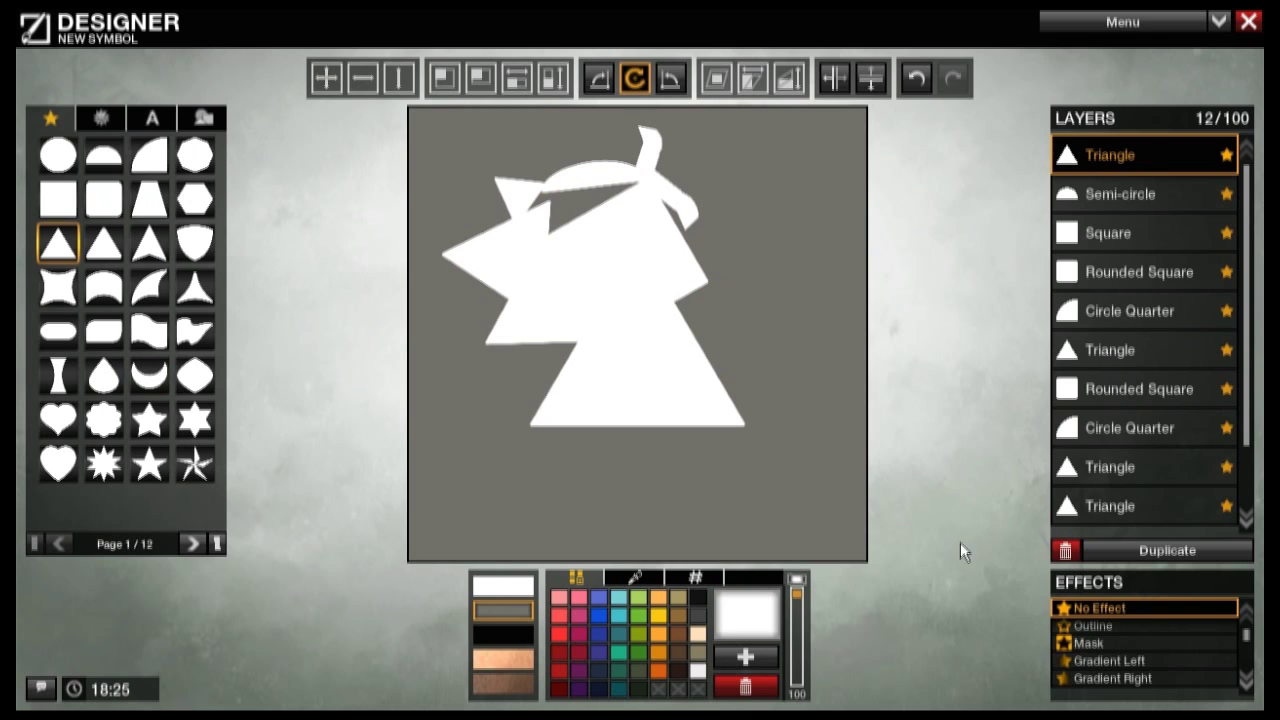
click(1085, 643)
click(445, 78)
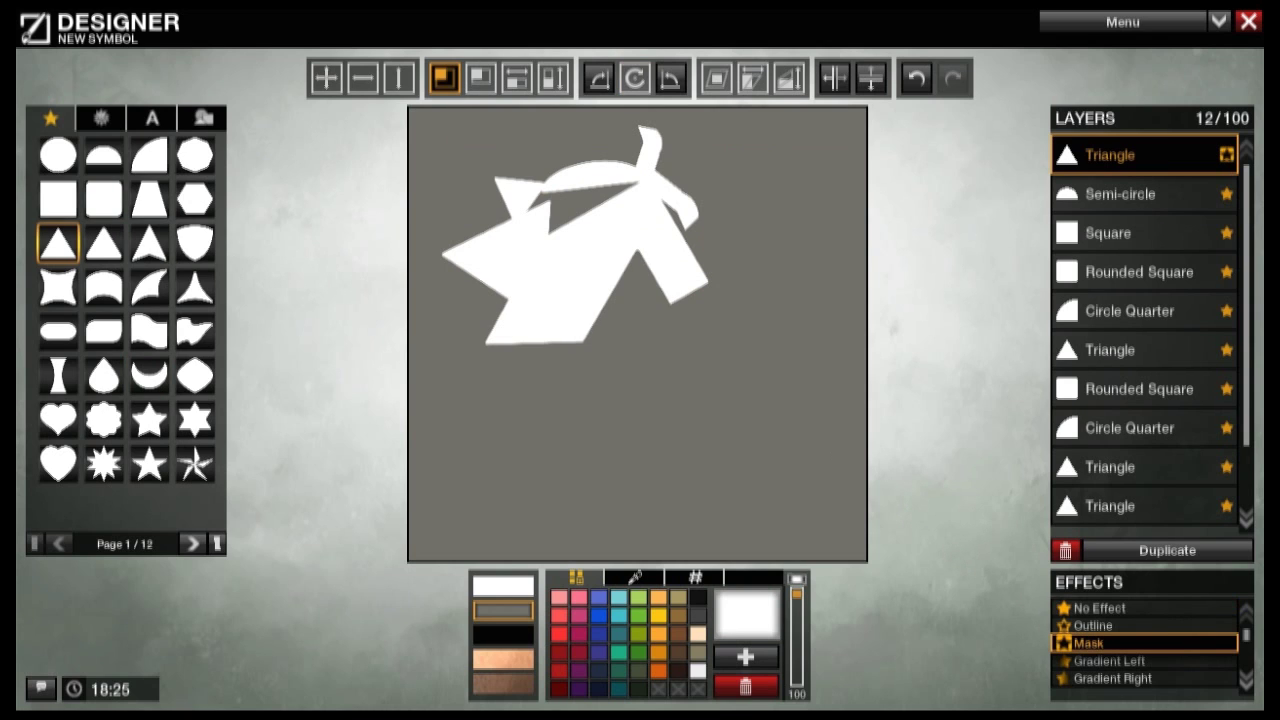
click(328, 86)
drag(606, 211, 666, 157)
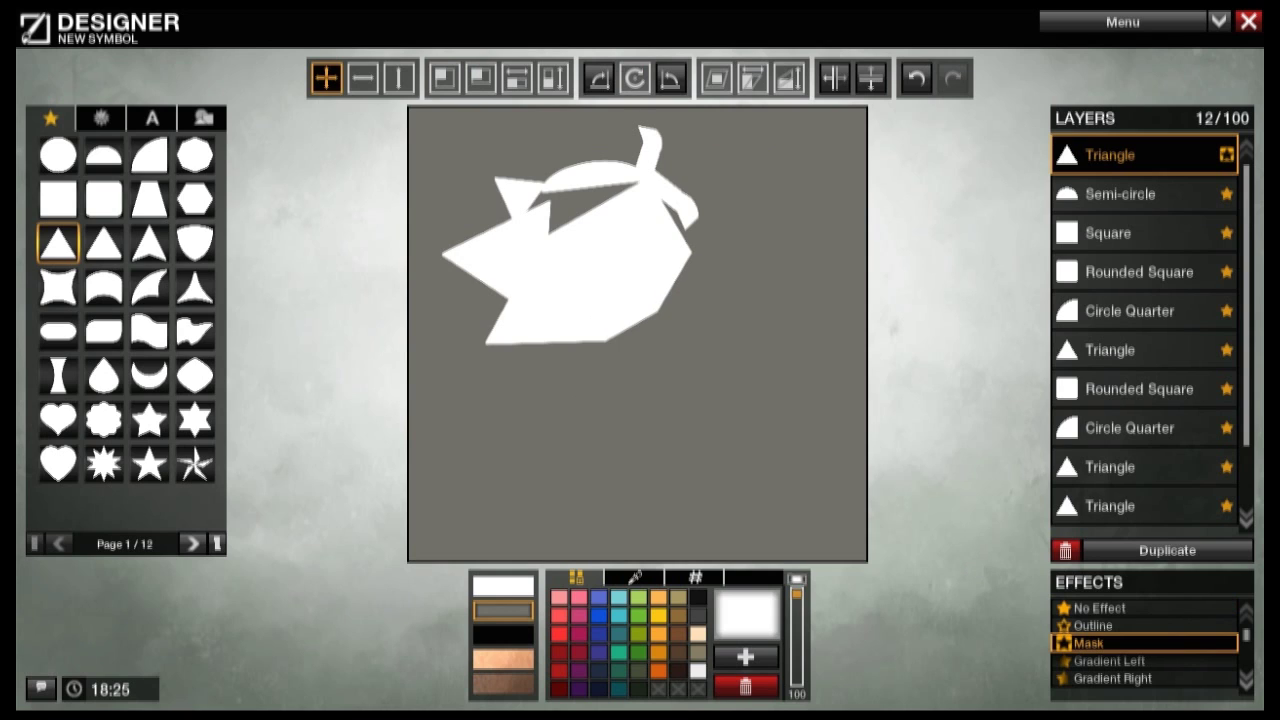
Step: Rotate and slightly resize the mask triangle, previewing it with Gradient Left before restoring Mask
click(634, 78)
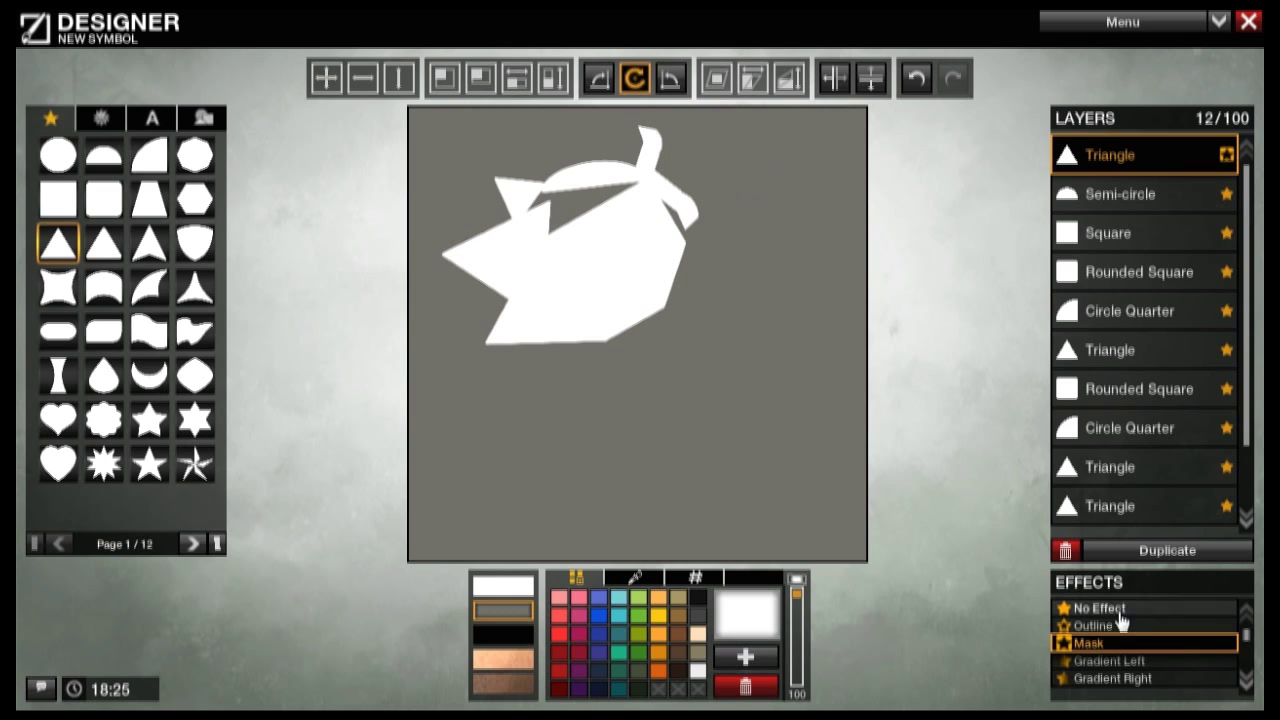
click(1118, 660)
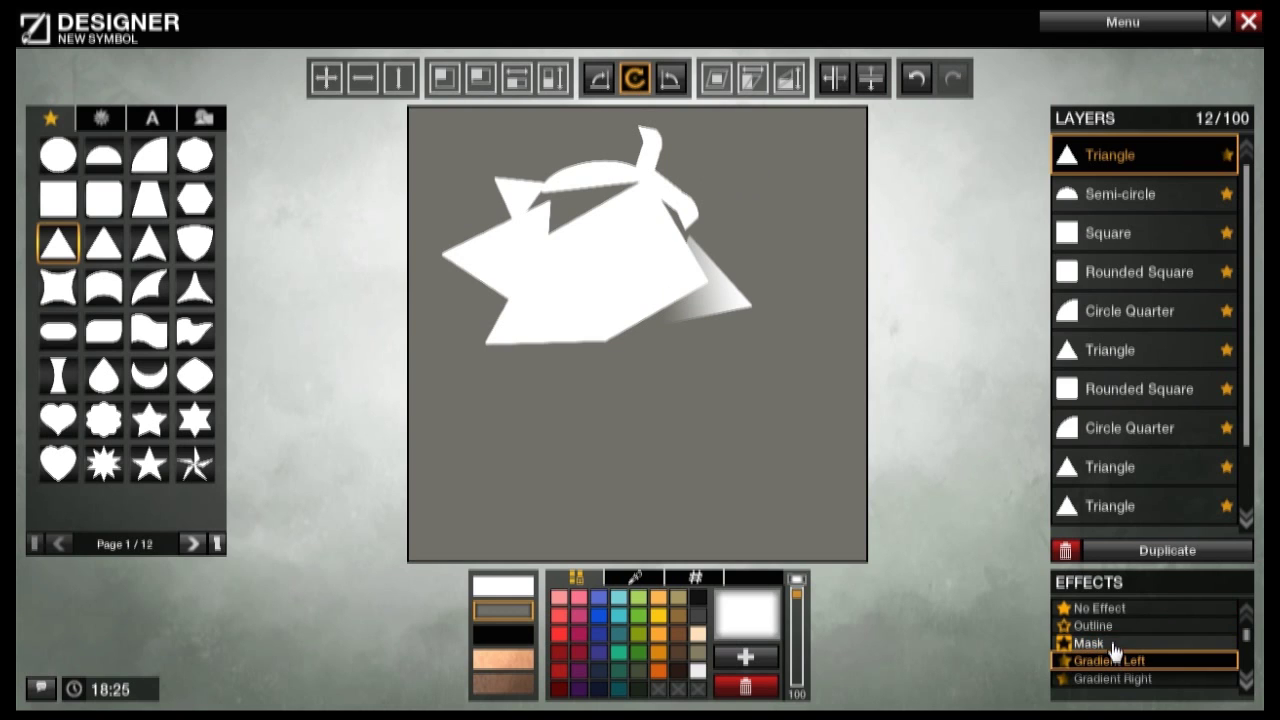
click(1115, 647)
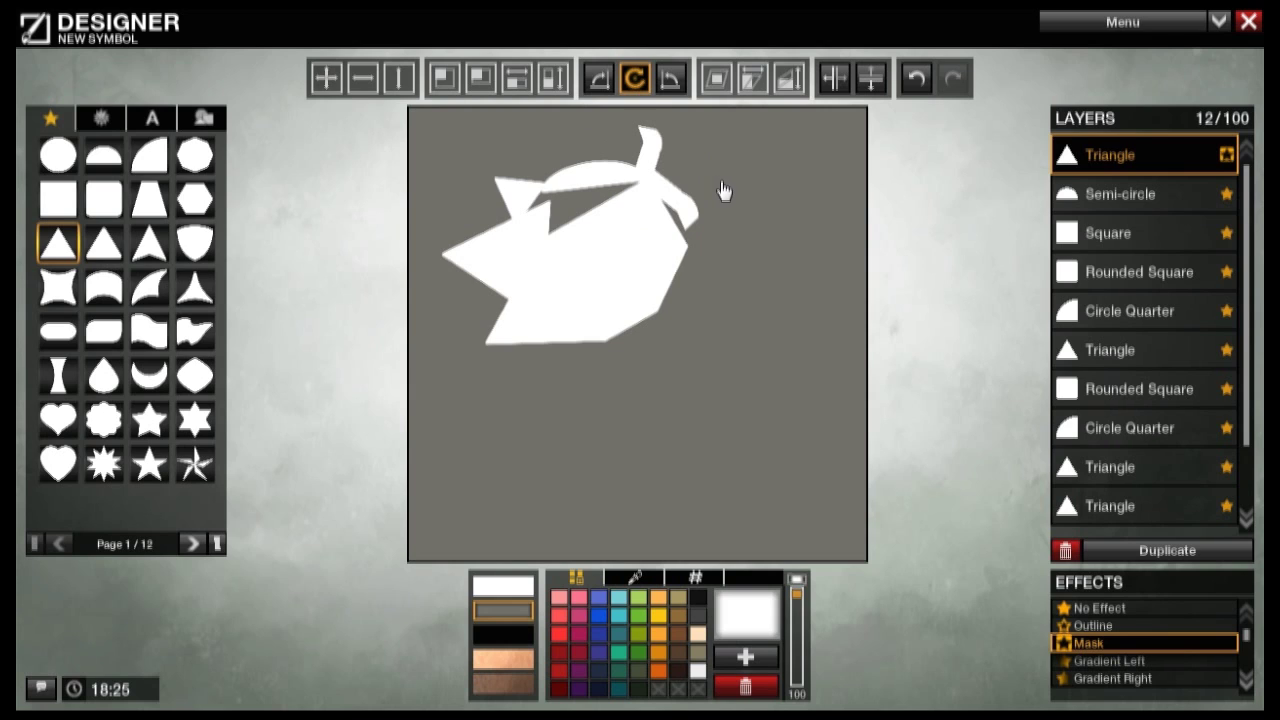
click(446, 80)
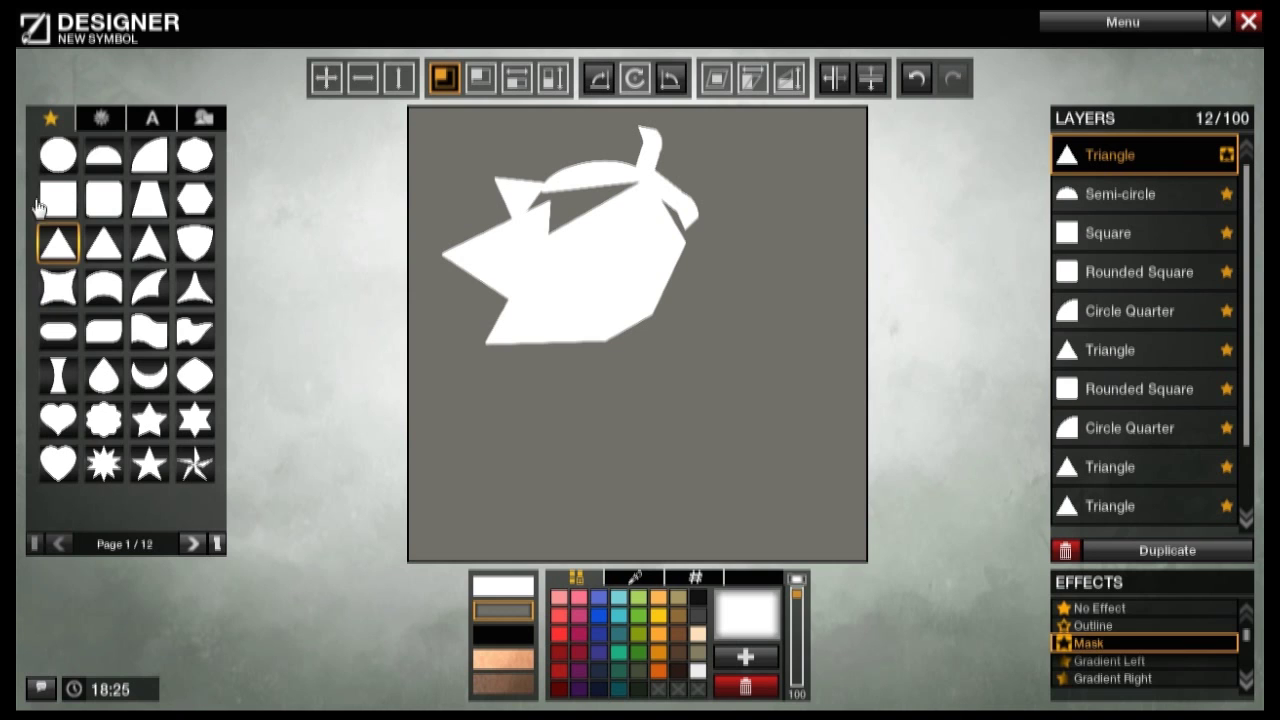
Step: Add a circle over the large square, color it light orange, and scale it down
click(58, 155)
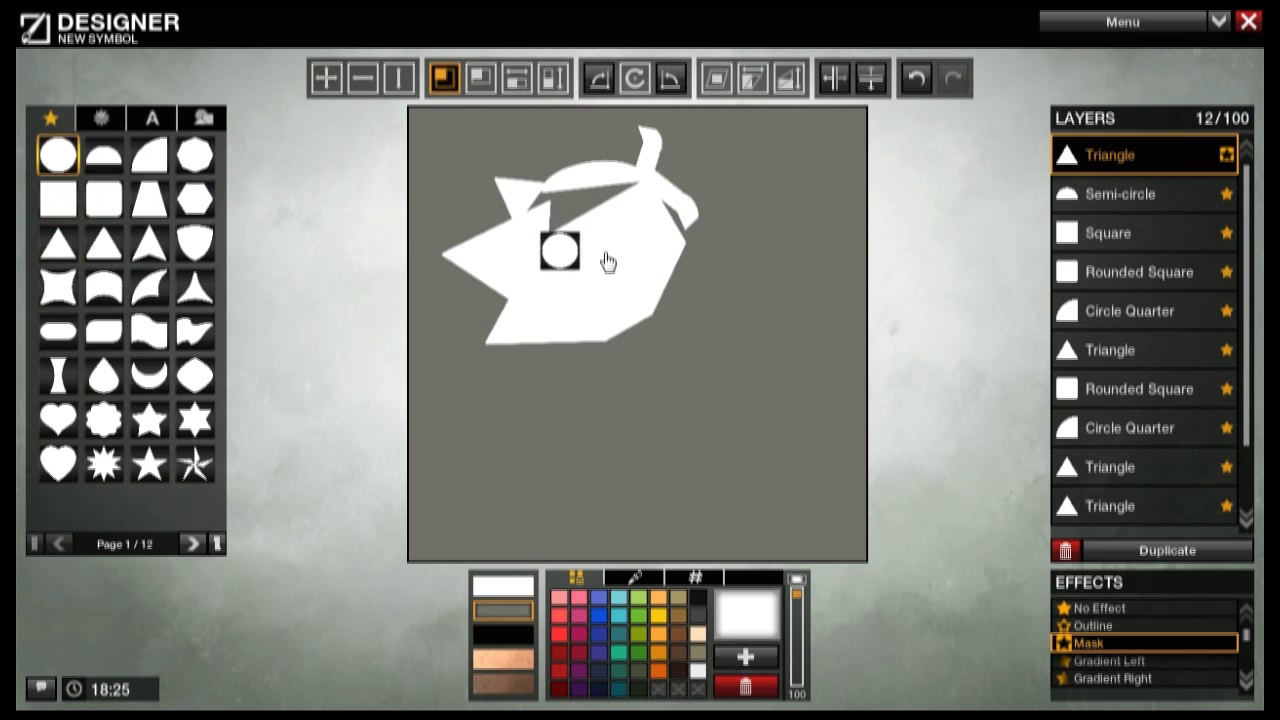
click(658, 597)
drag(566, 156, 585, 186)
click(325, 78)
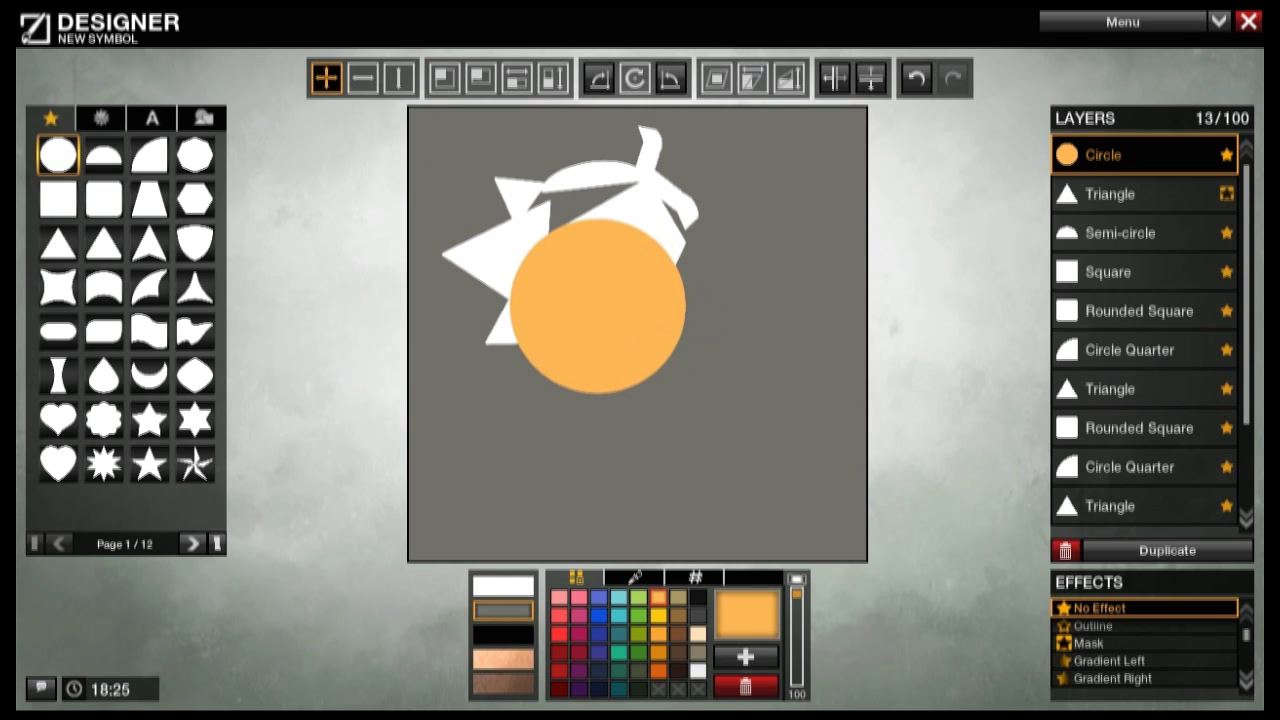
Step: Shift the orange circle slightly up and left, and send it to the bottom of the layer stack
drag(597, 306, 593, 293)
key(Right)
key(Left)
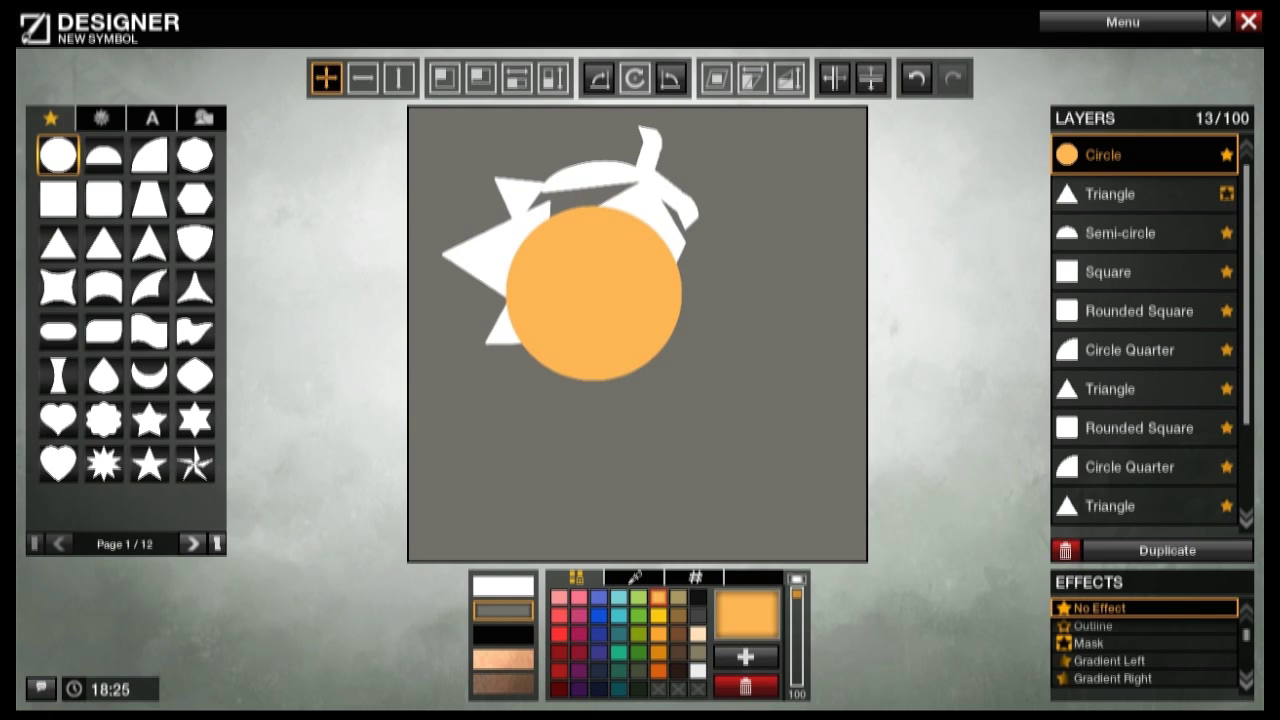
key(Down)
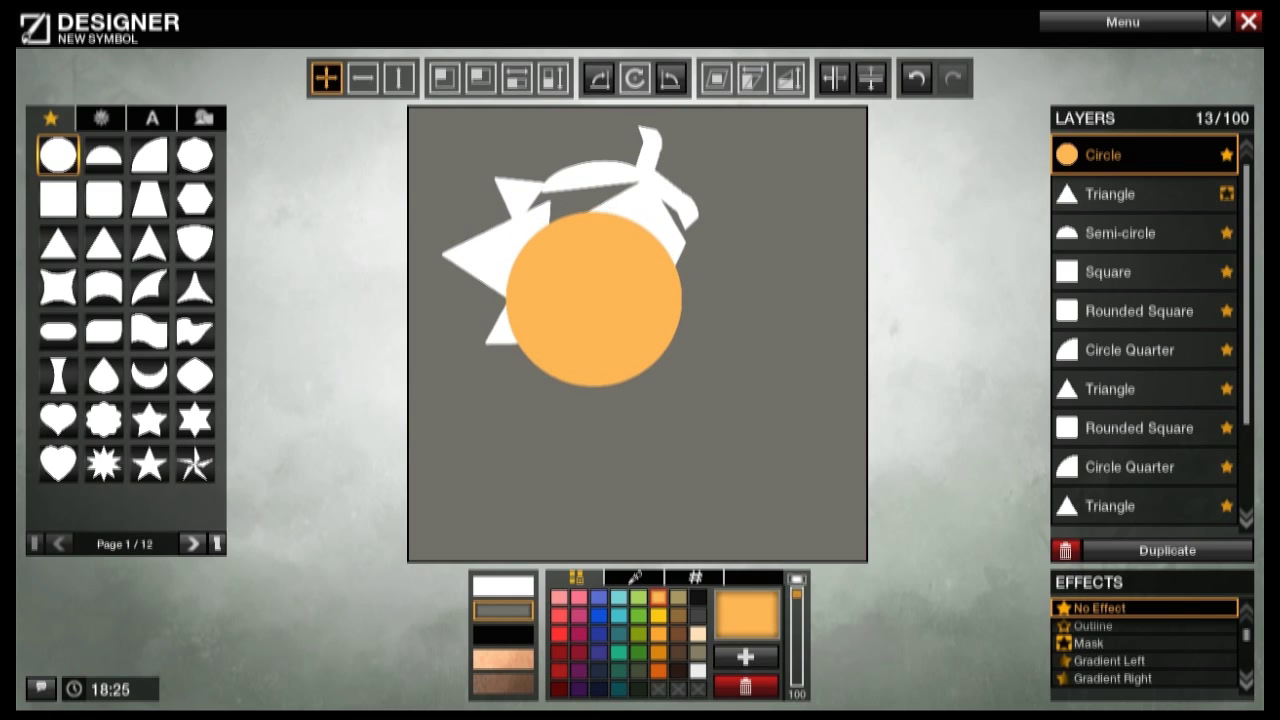
key(Up)
drag(1120, 157, 1176, 525)
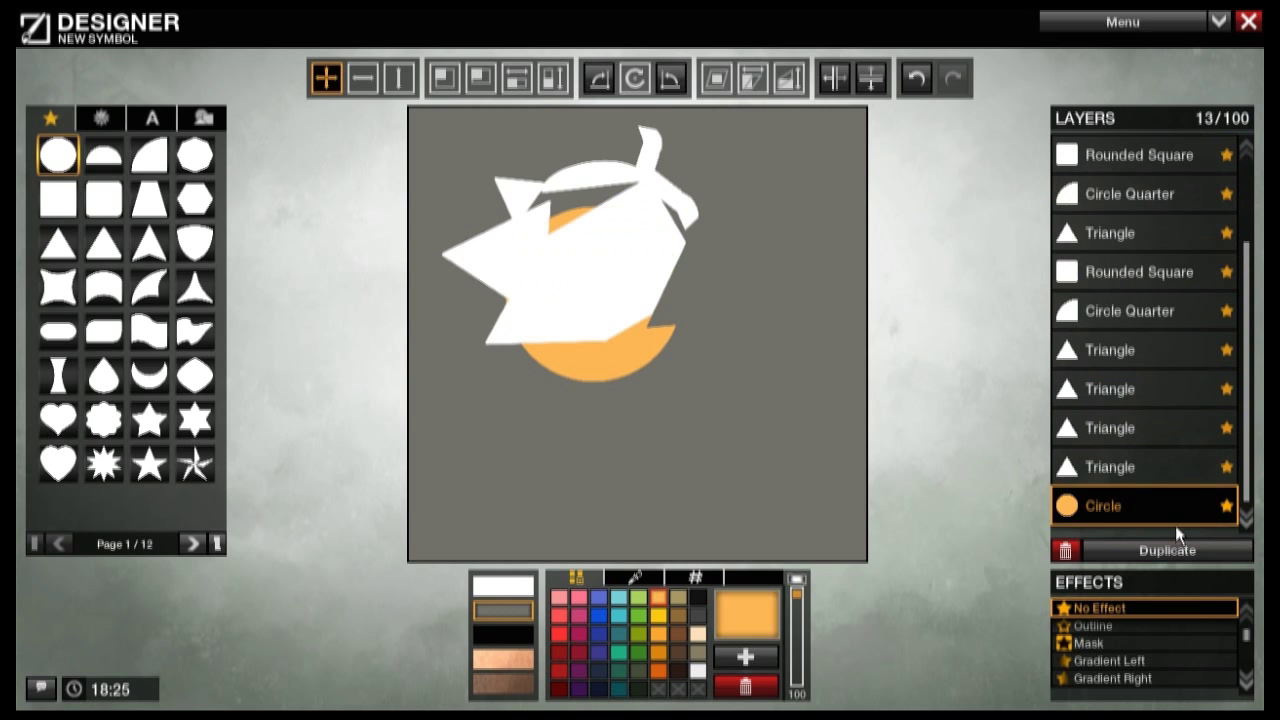
Step: Enlarge the orange circle slightly and move it down so most of it extends below the white shapes
click(446, 82)
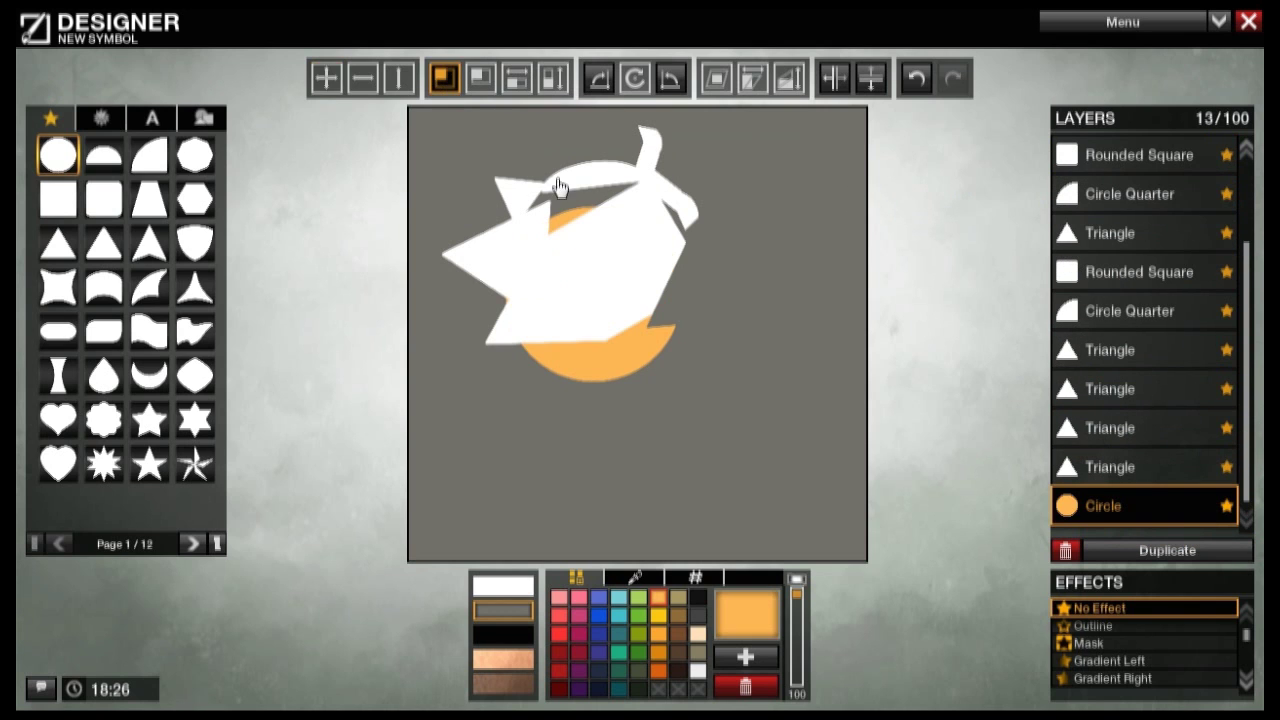
drag(675, 326, 678, 326)
click(326, 78)
drag(446, 128, 461, 143)
drag(606, 370, 607, 411)
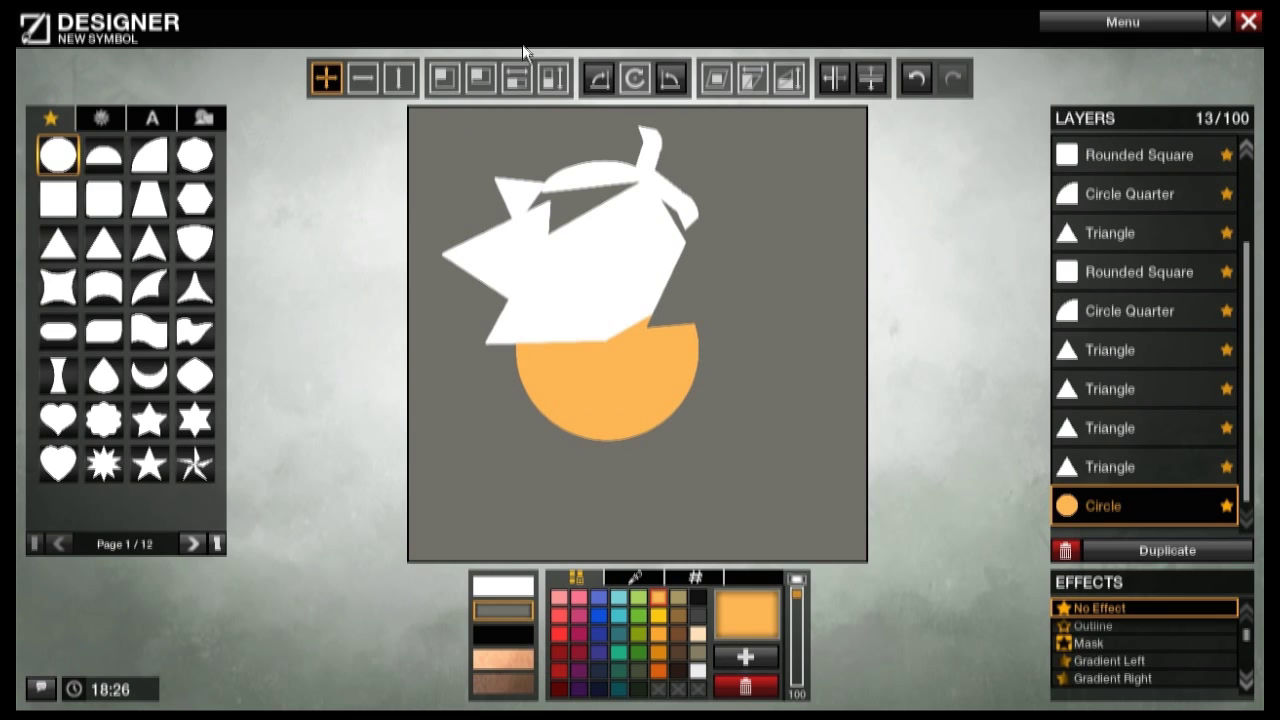
Step: Select the mask triangle and adjust its rotation, size and position to trim only the tip of the large square's right corner
click(486, 84)
click(1149, 471)
click(1136, 428)
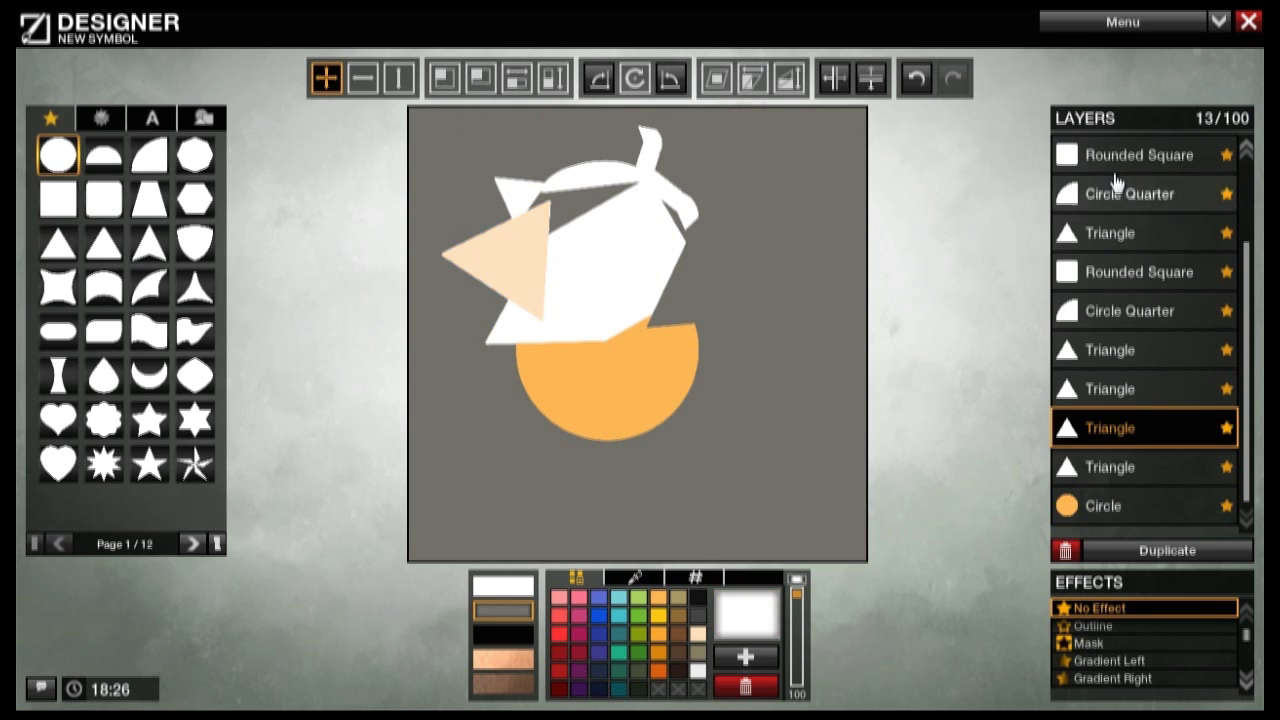
click(1114, 160)
click(1111, 233)
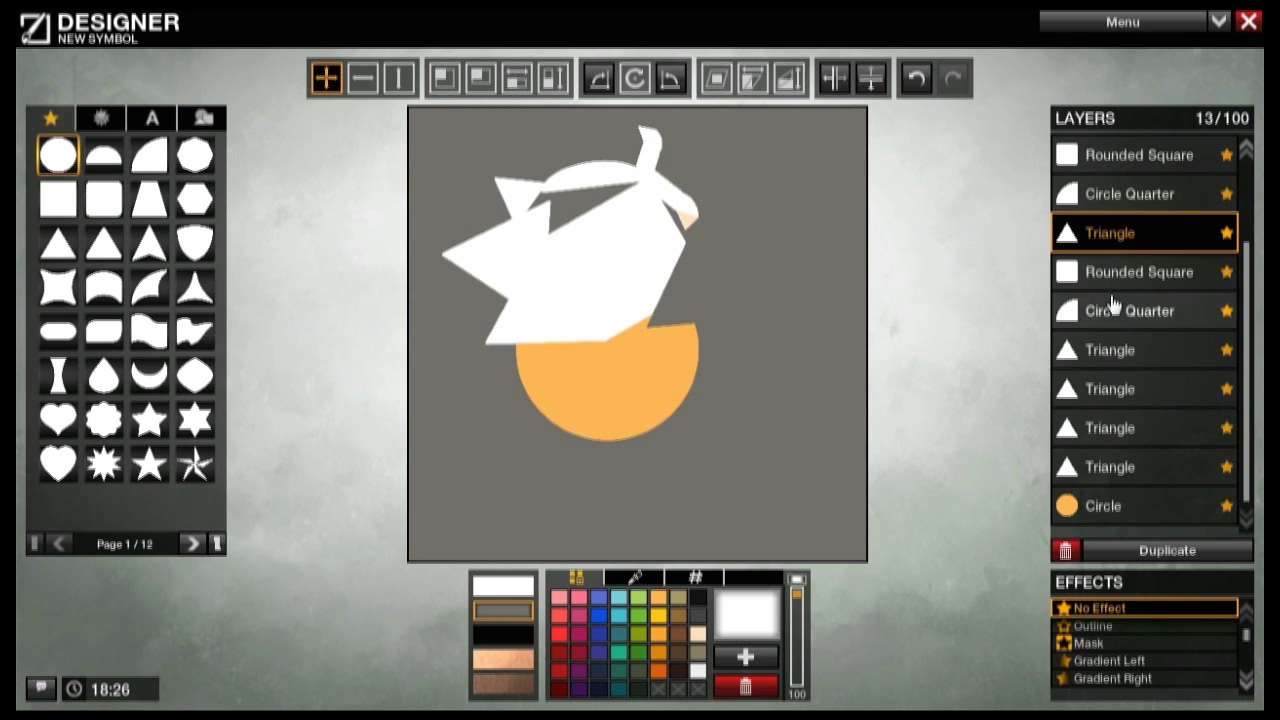
scroll(1170, 407, up, 3)
click(1110, 155)
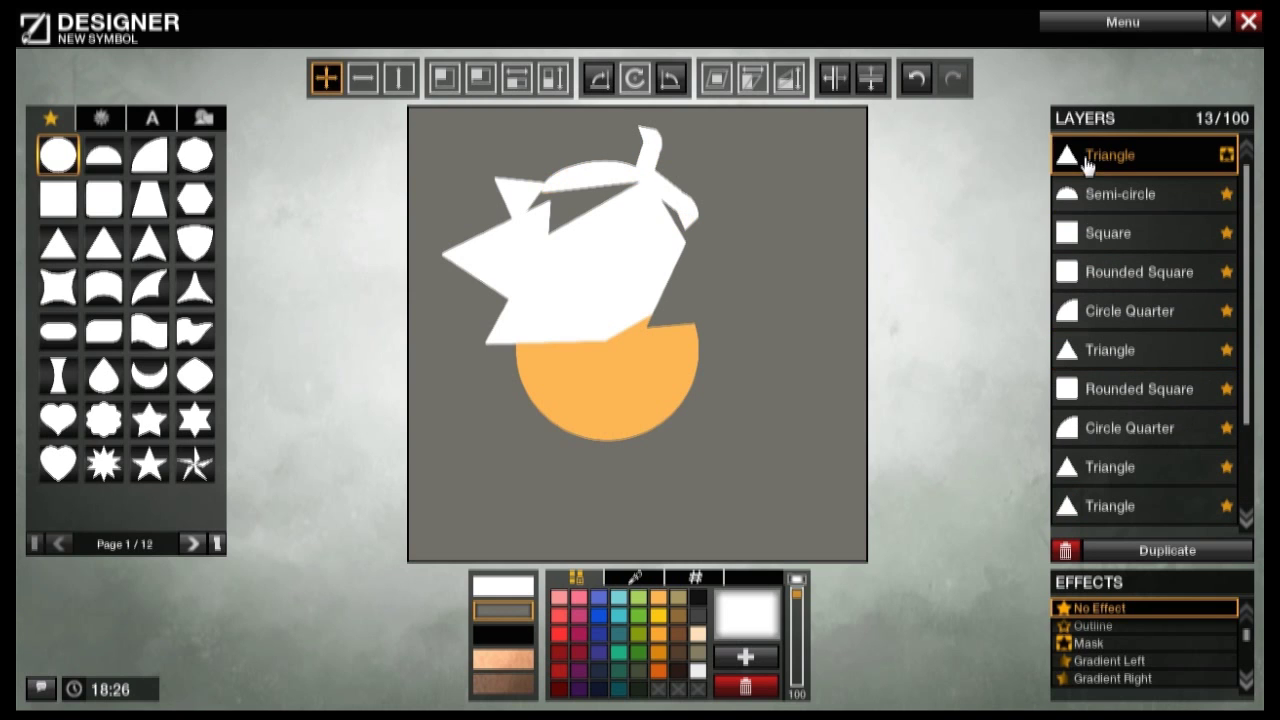
click(634, 78)
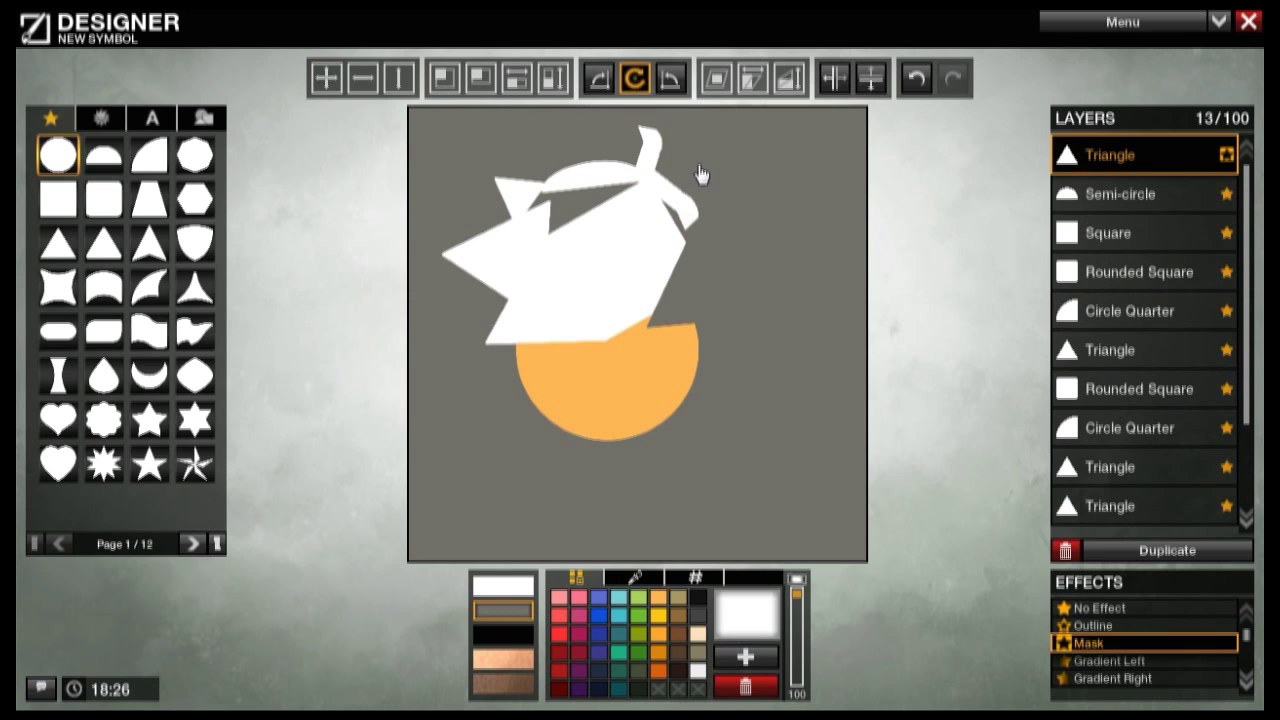
click(445, 78)
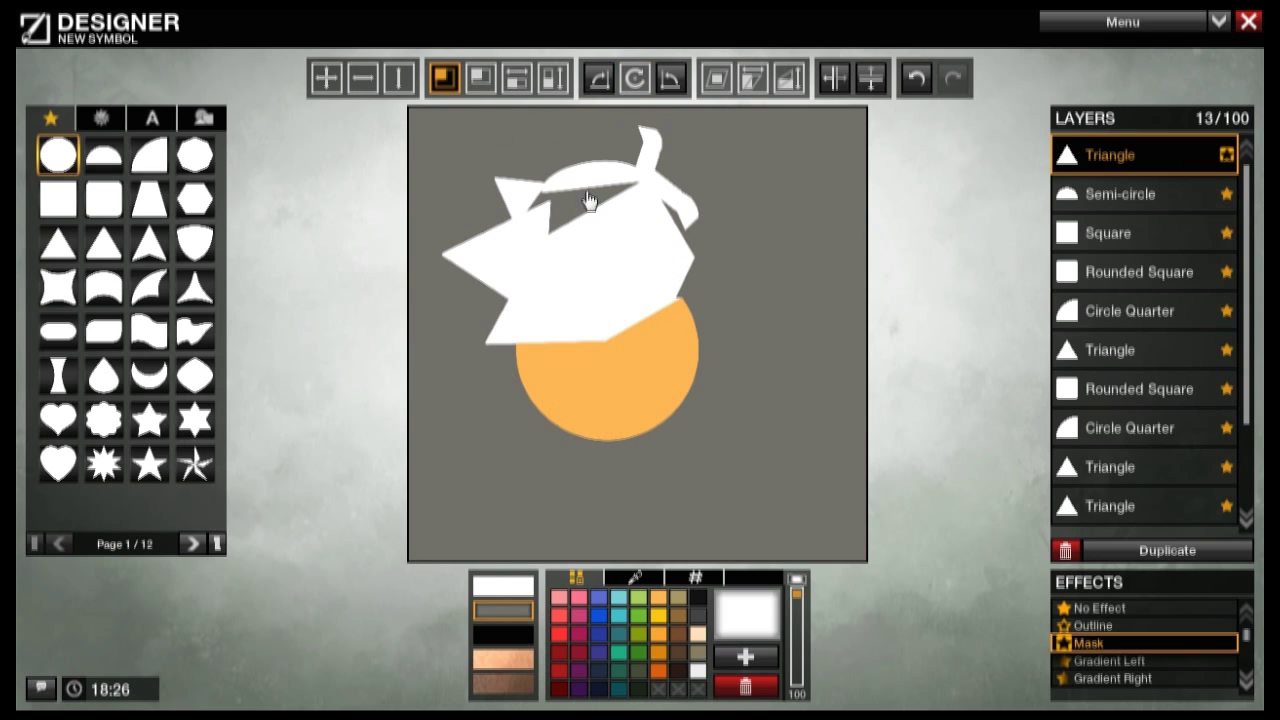
click(326, 78)
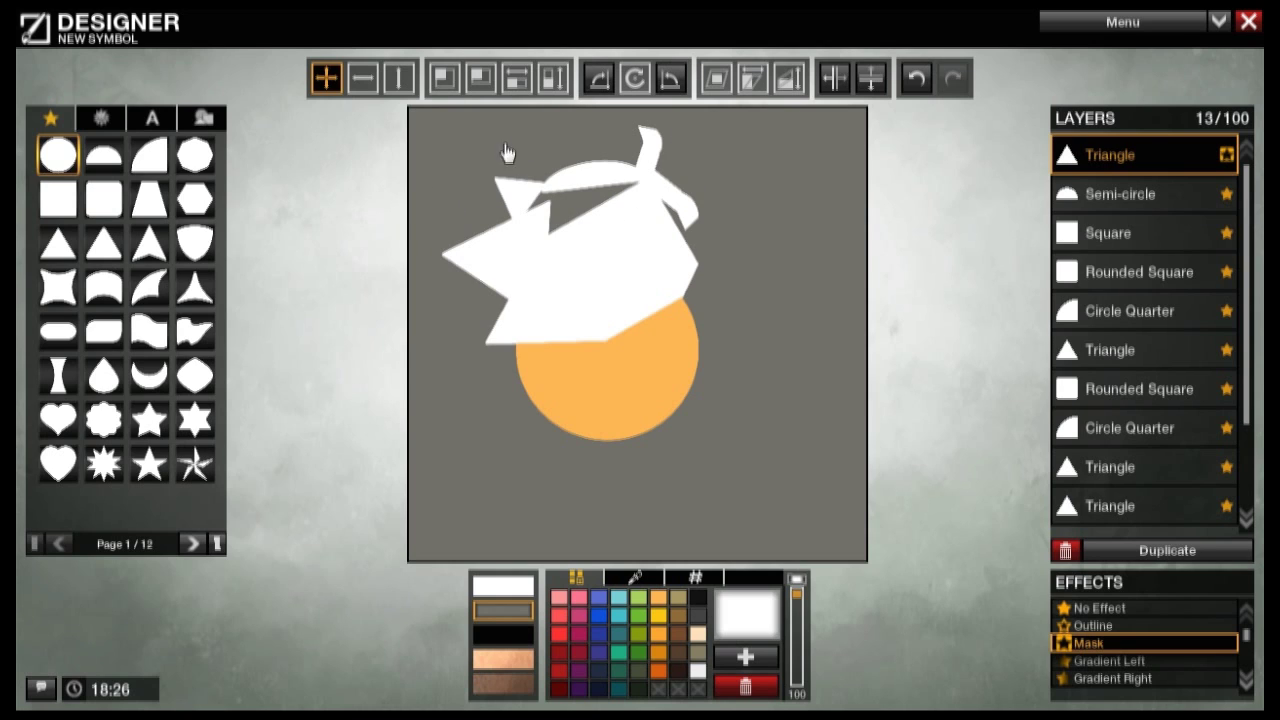
click(638, 80)
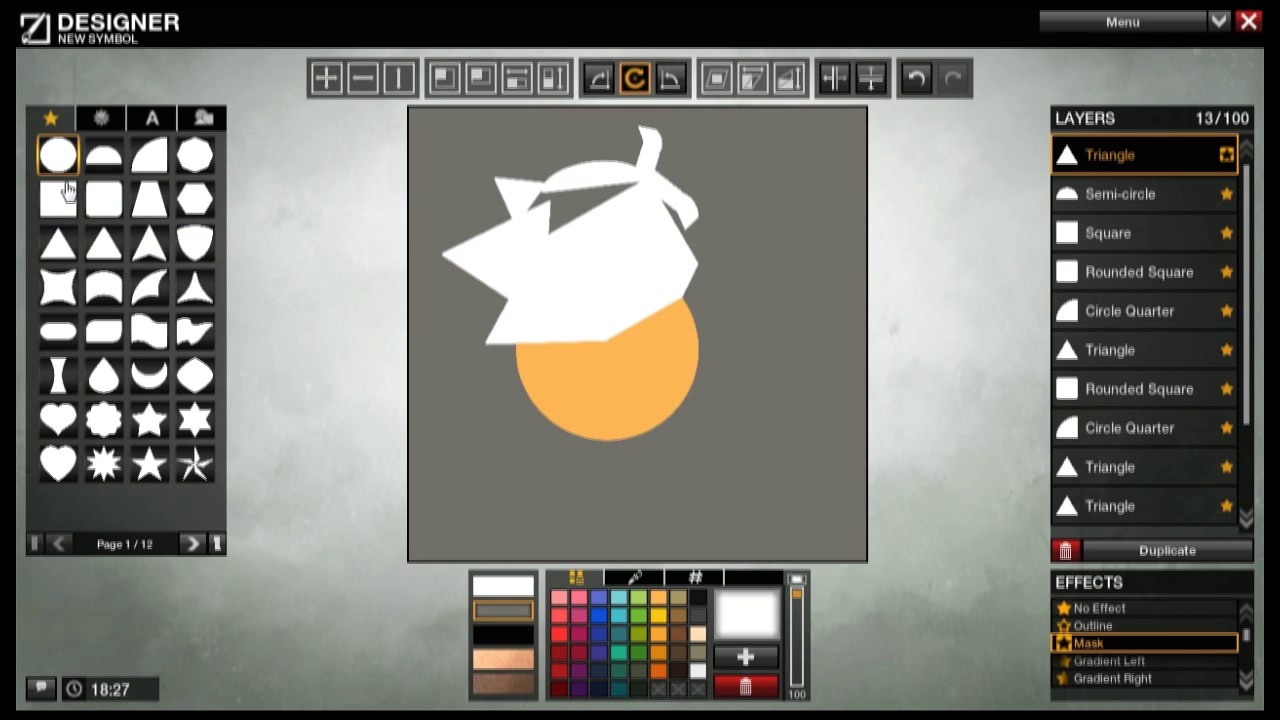
drag(145, 207, 617, 300)
click(445, 80)
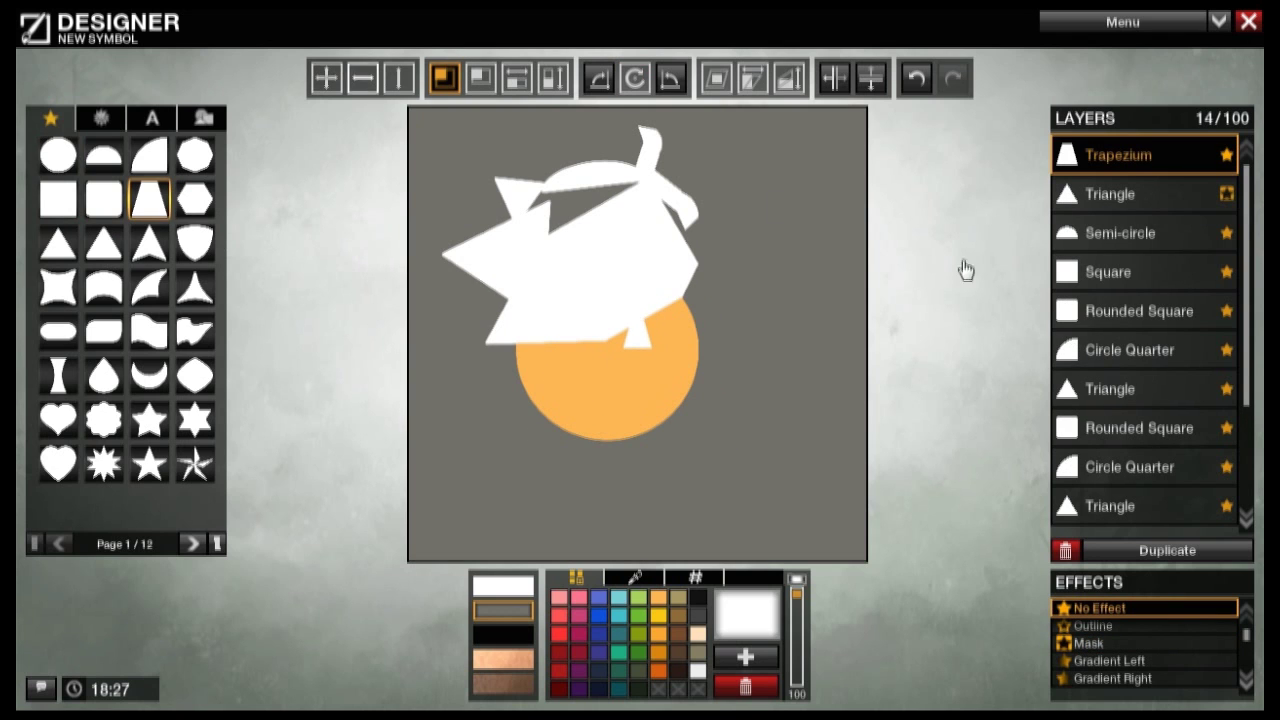
drag(1214, 160, 1172, 505)
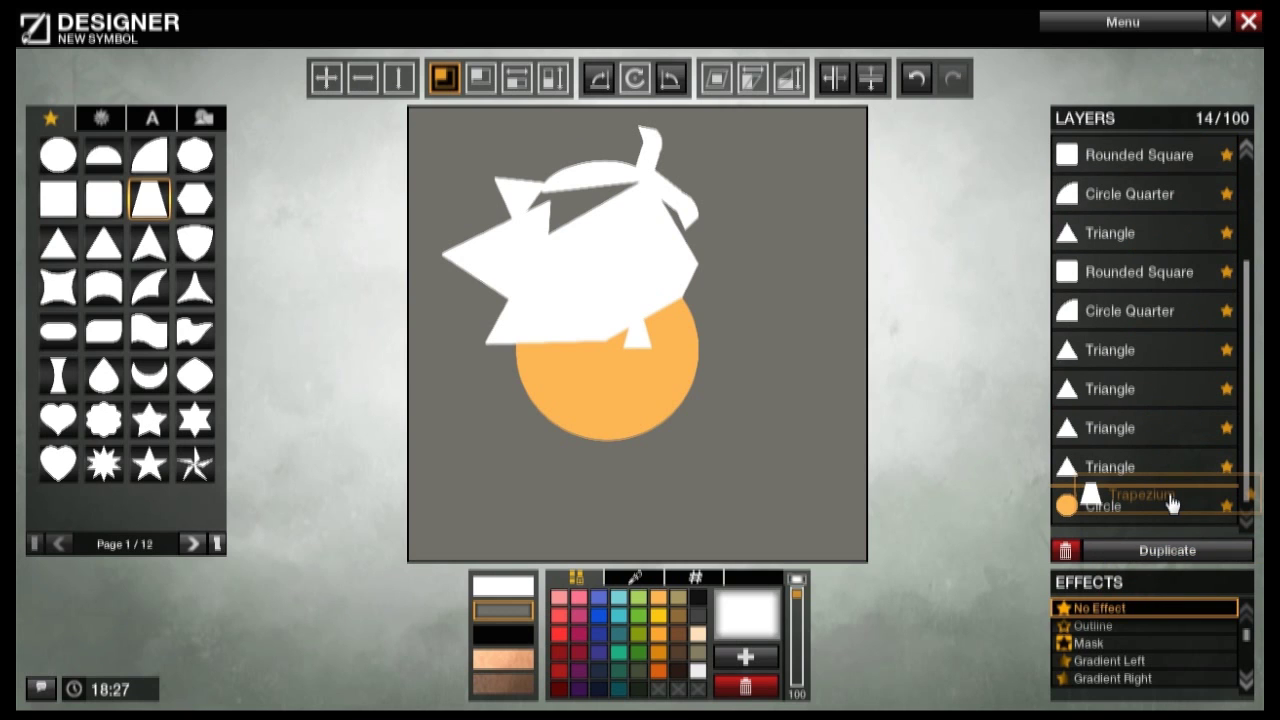
drag(1172, 505, 1172, 500)
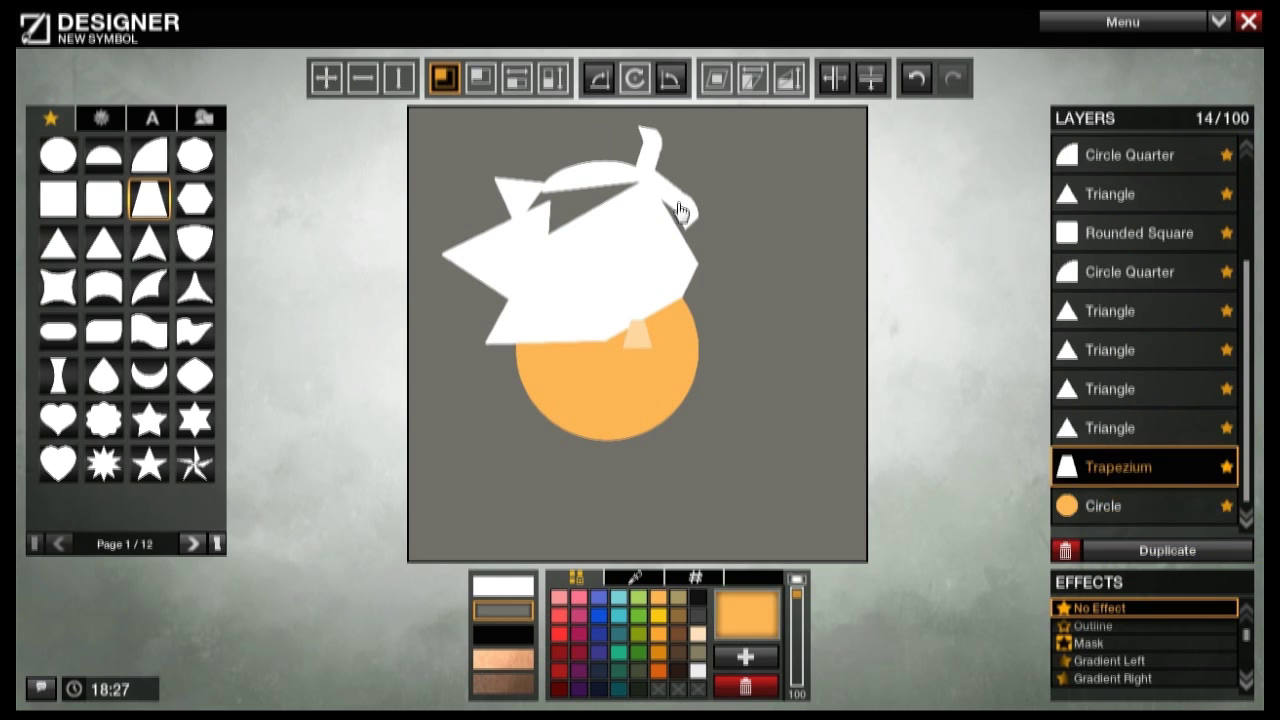
drag(753, 355, 710, 333)
click(444, 78)
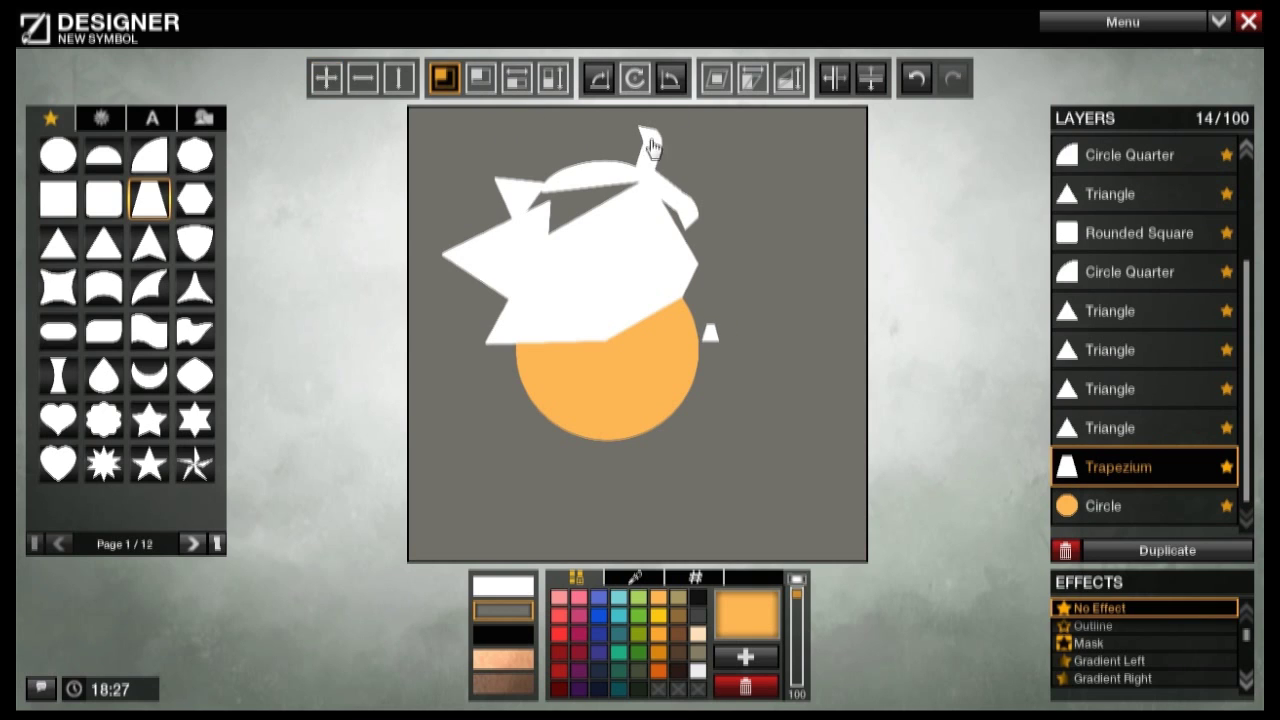
click(634, 78)
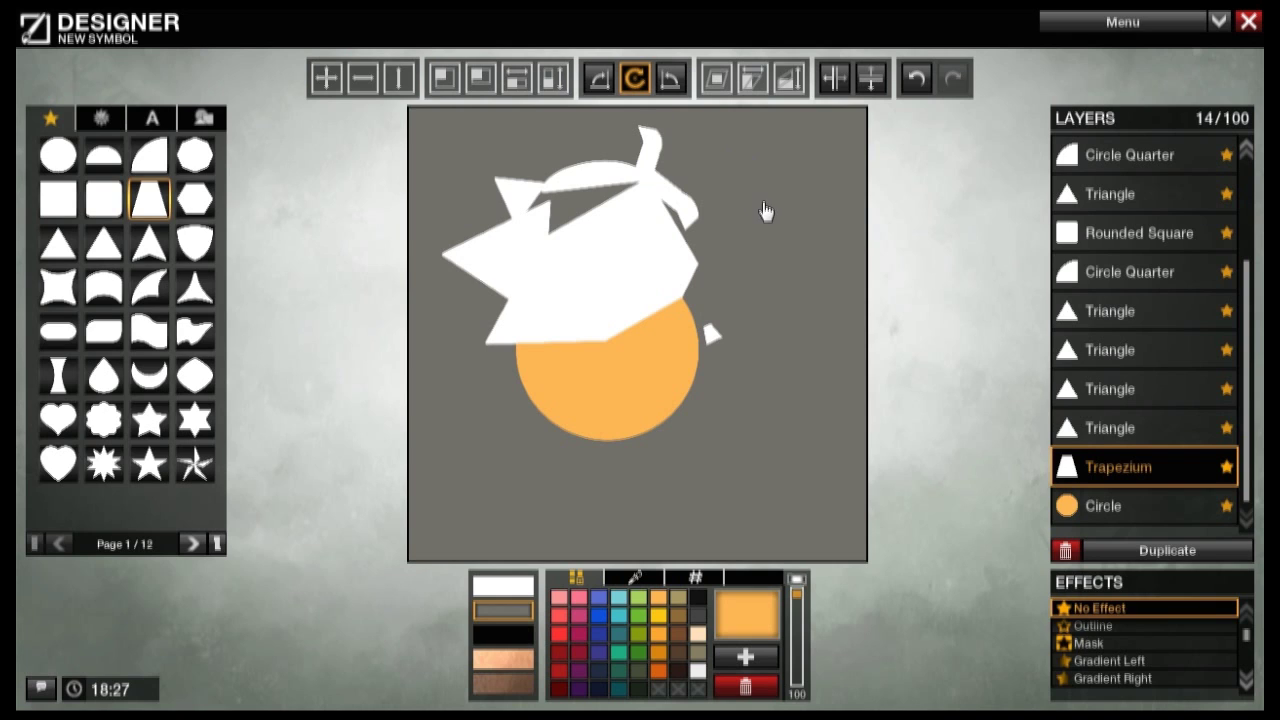
click(1066, 550)
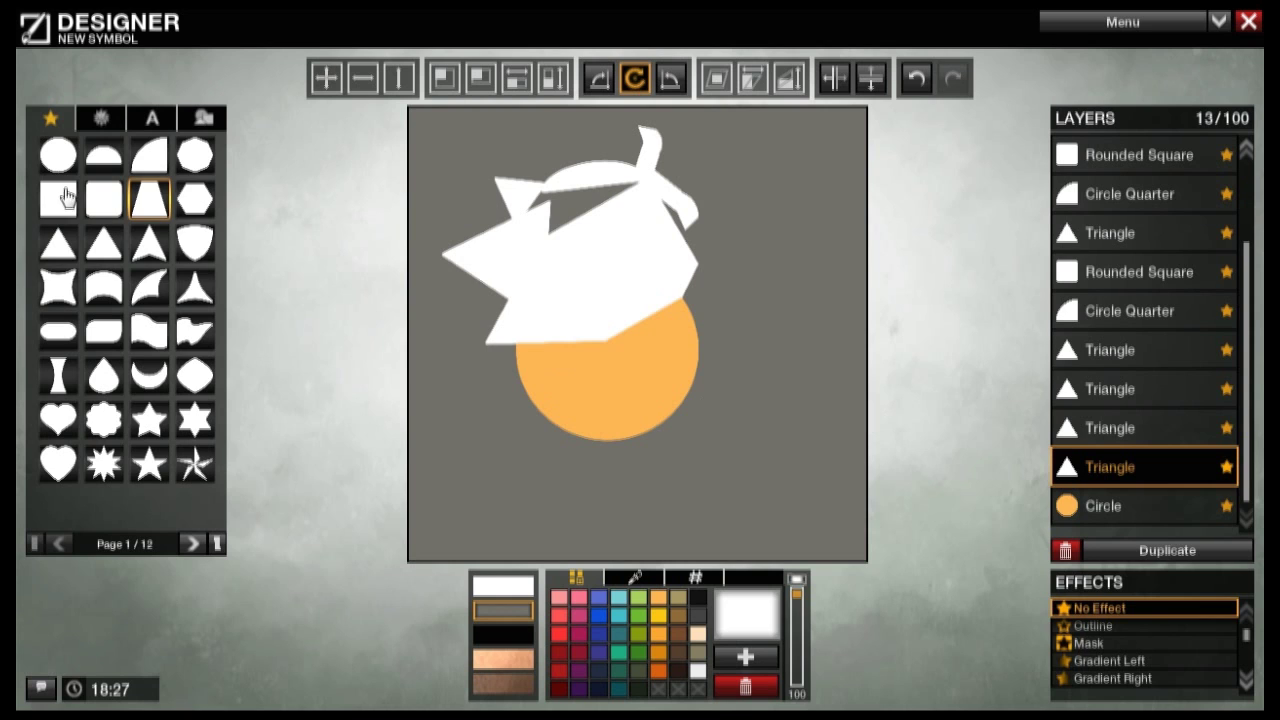
Step: Add a triangle, color it orange, rotate it slightly clockwise, and bring it to the front of the layer stack
click(57, 243)
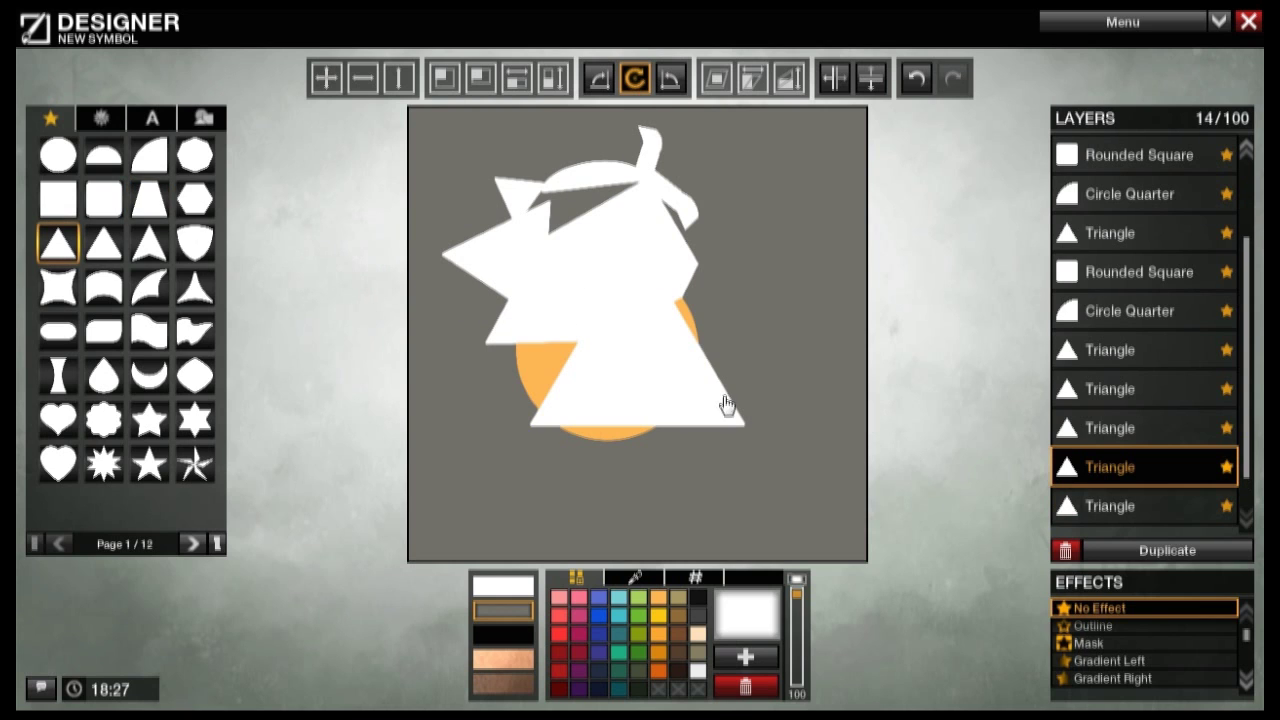
click(658, 670)
click(658, 652)
click(658, 633)
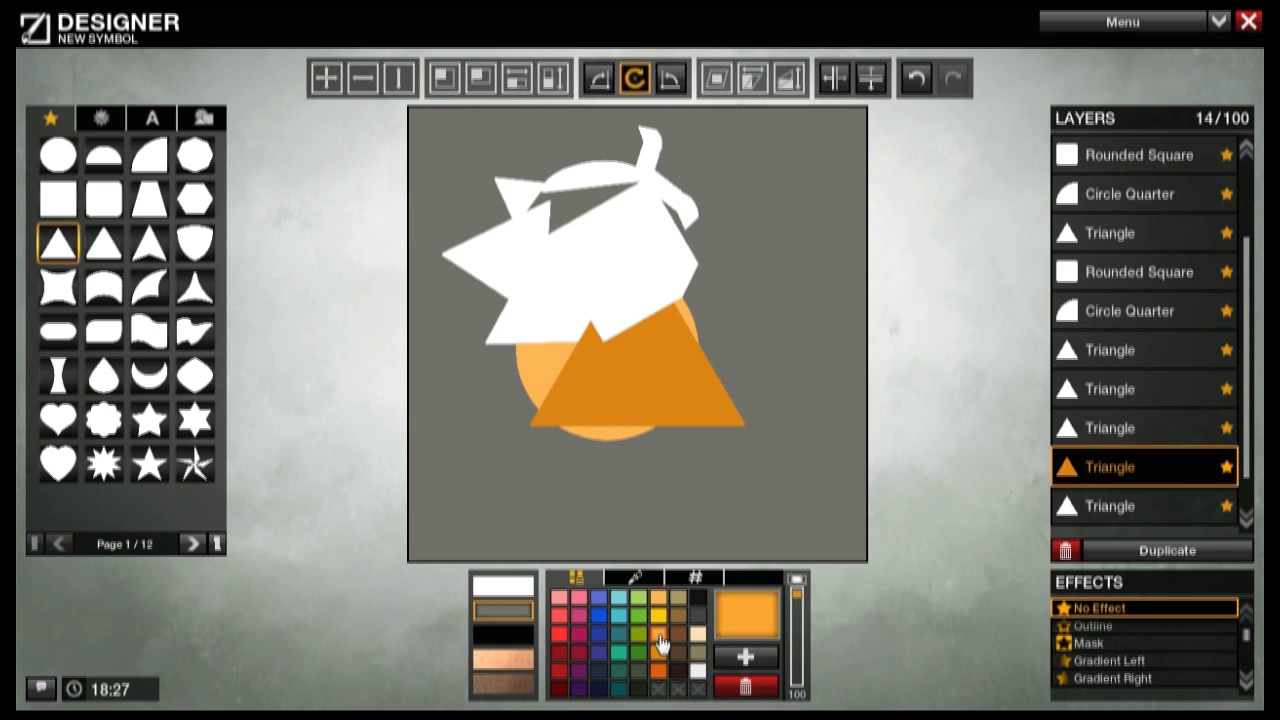
mouse_move(686, 213)
mouse_down()
mouse_move(703, 234)
mouse_move(691, 220)
mouse_up()
drag(1133, 457, 1152, 145)
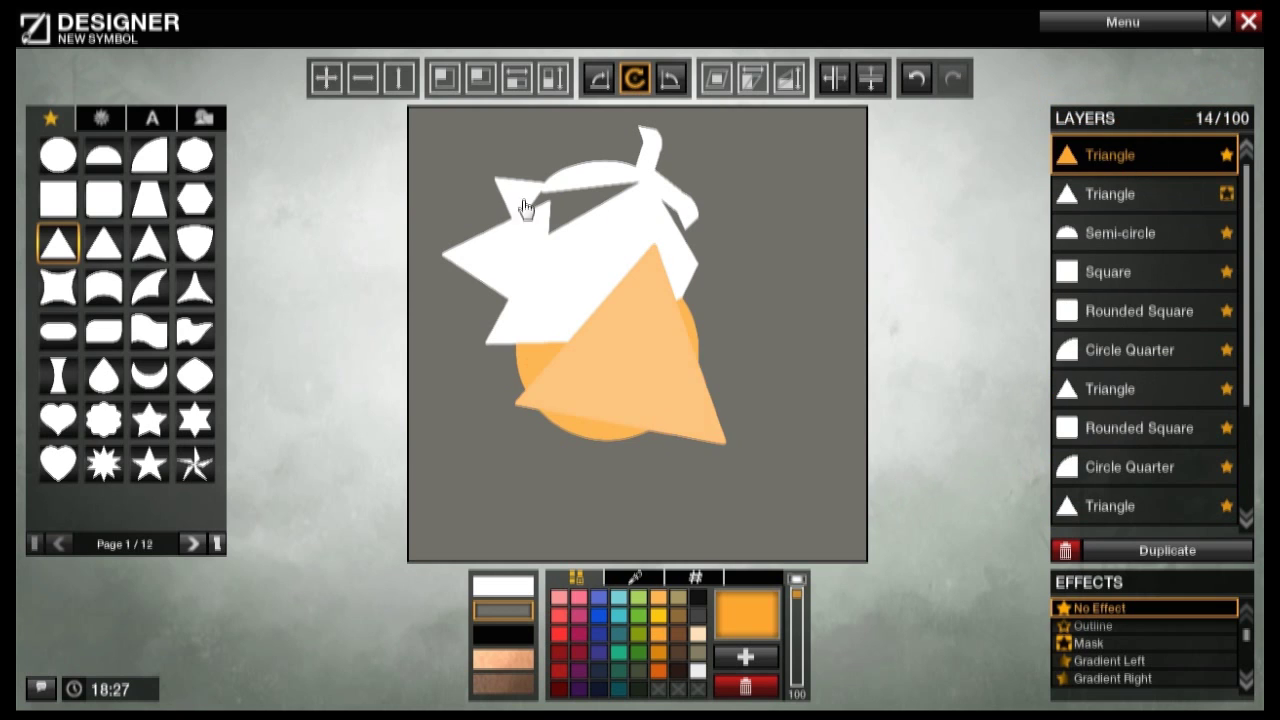
Step: Shrink the orange triangle to a small wedge over the circle's upper part, and adjust its rotation
click(445, 78)
drag(600, 250, 569, 214)
click(630, 90)
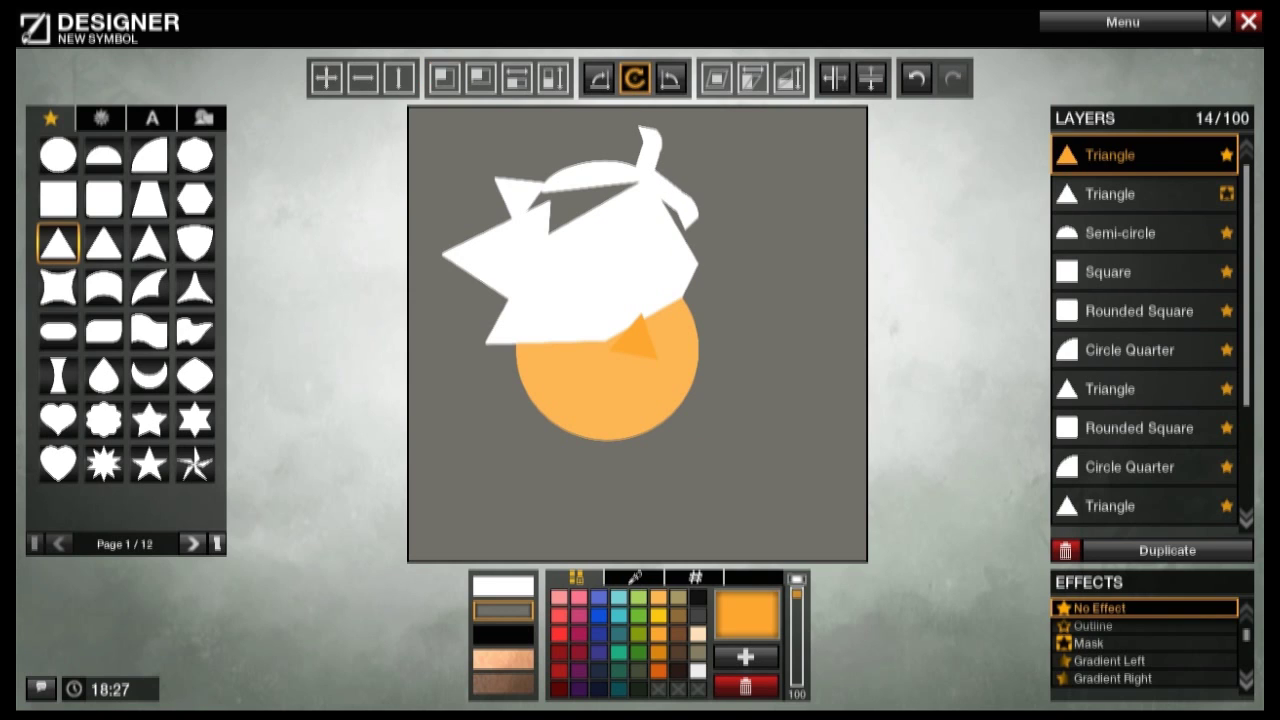